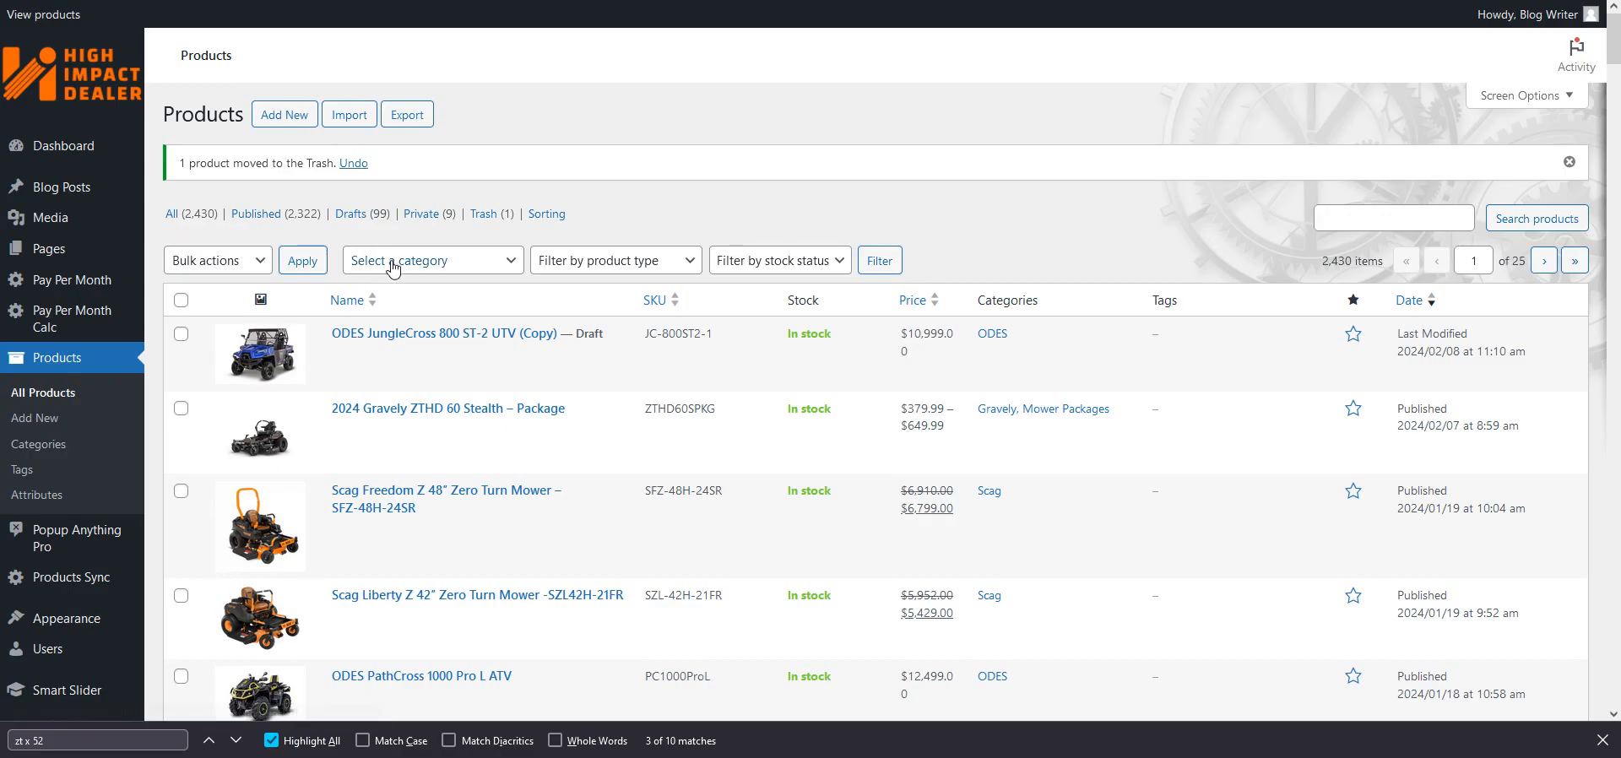
# Filter the product list to the Gravely category
pyautogui.click(405, 263)
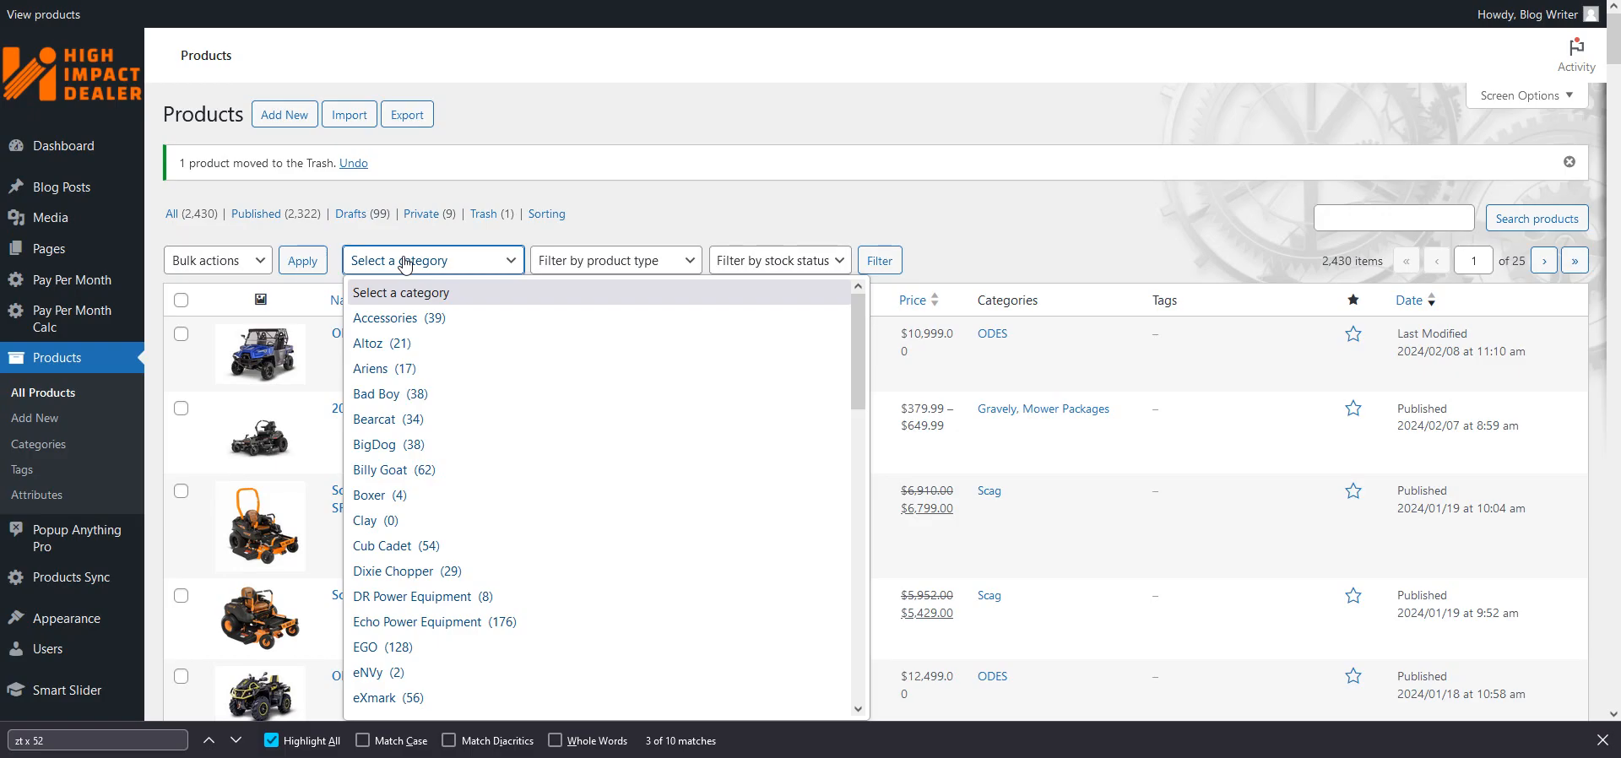
pyautogui.scroll(-3, 411, 496)
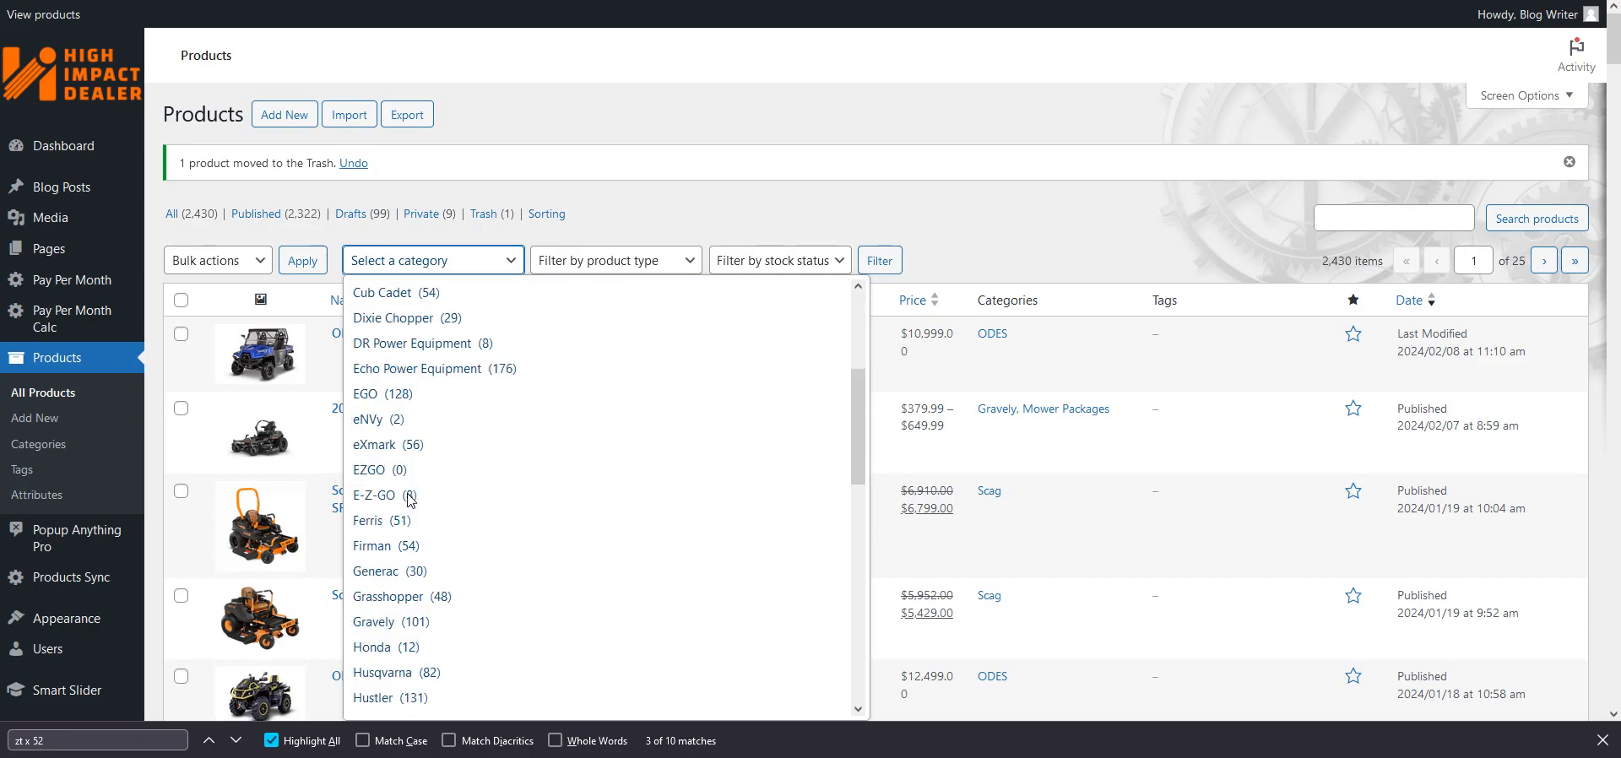
pyautogui.click(410, 621)
pyautogui.click(880, 260)
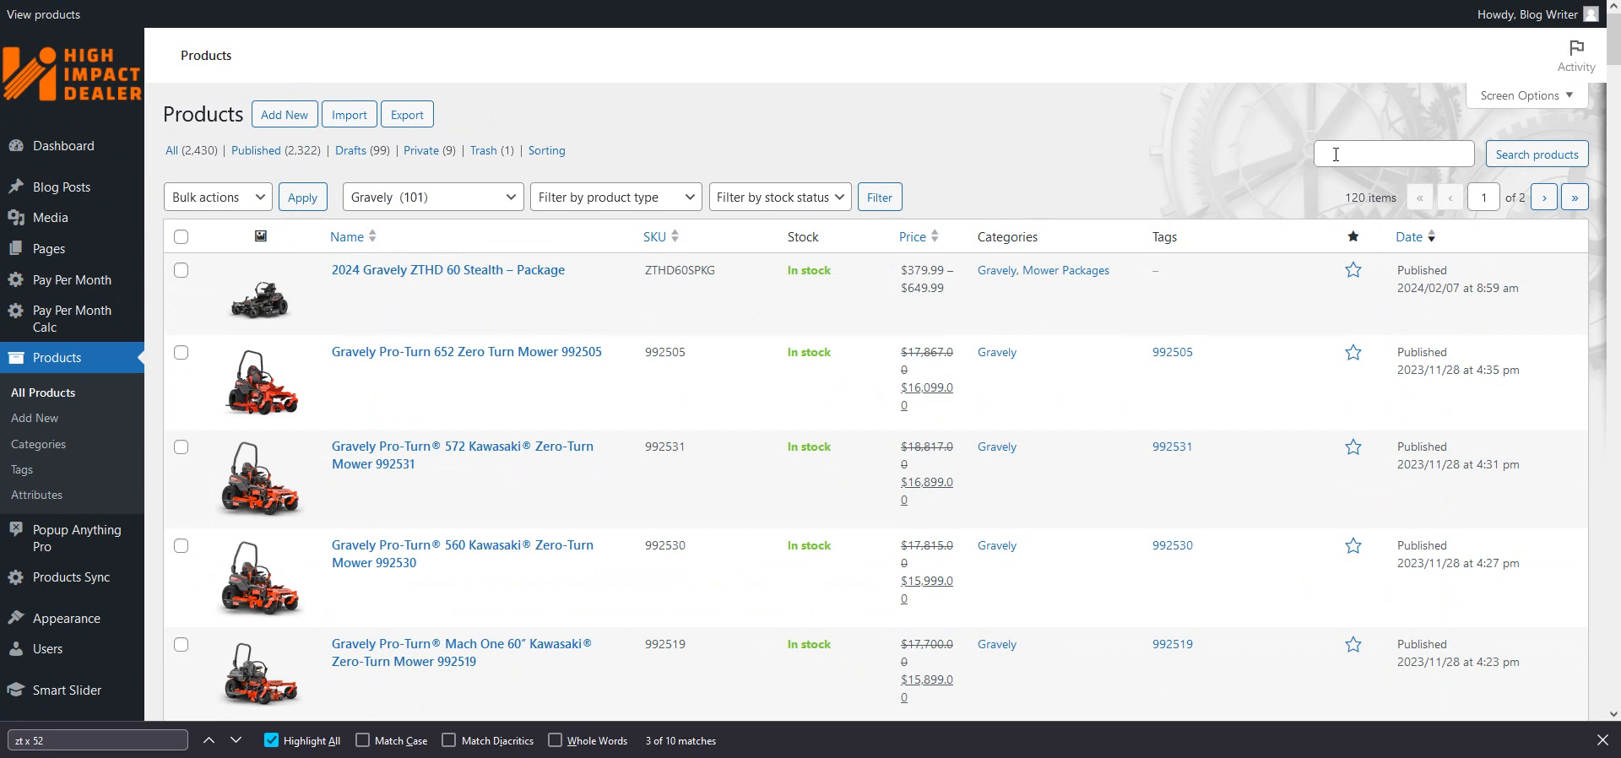
# Search the filtered Gravely products for "zt x 52"
pyautogui.click(1340, 154)
pyautogui.click(1341, 154)
pyautogui.click(1341, 154)
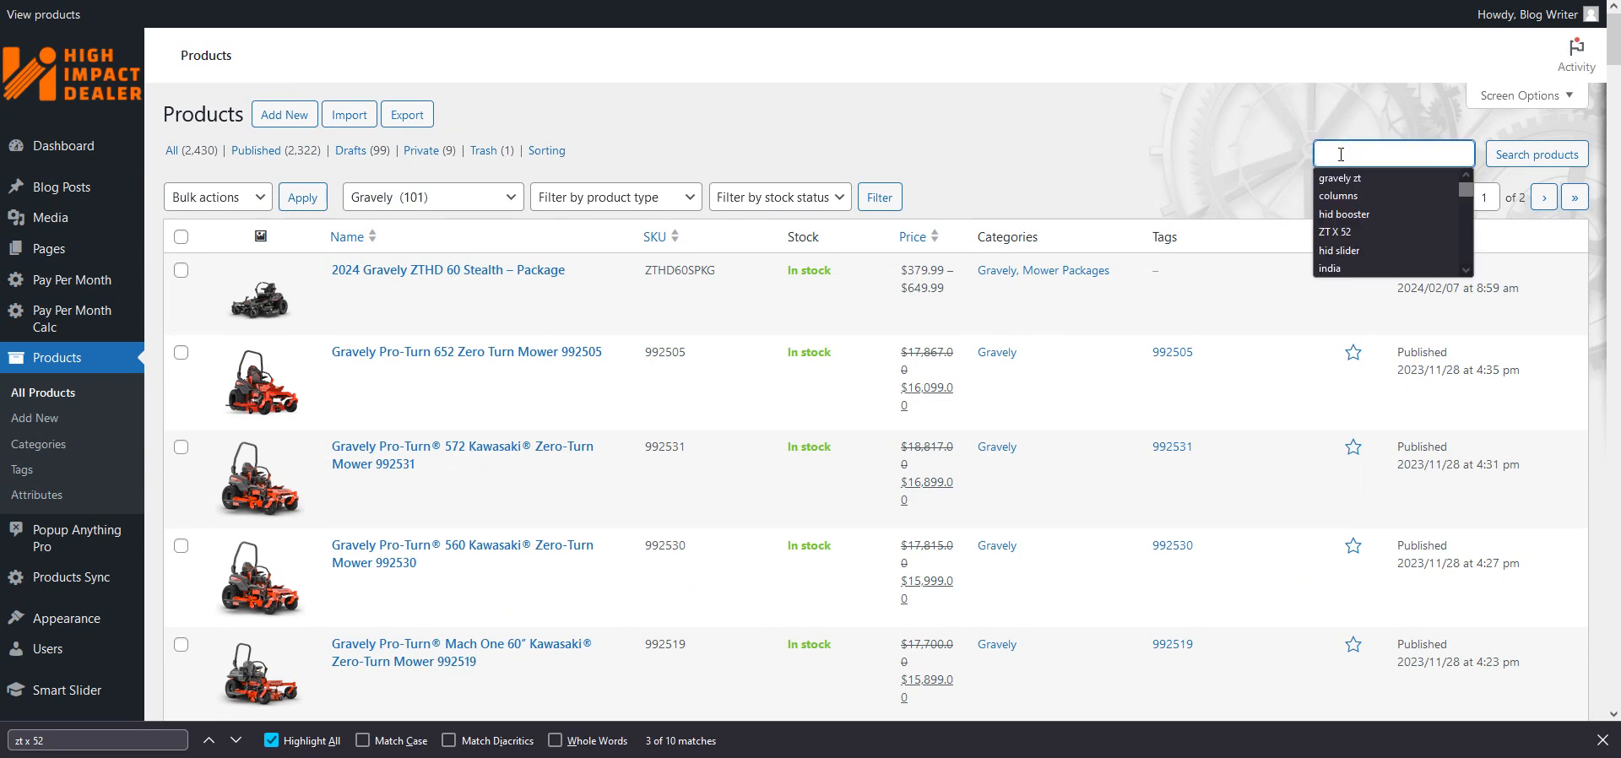
pyautogui.write('zt')
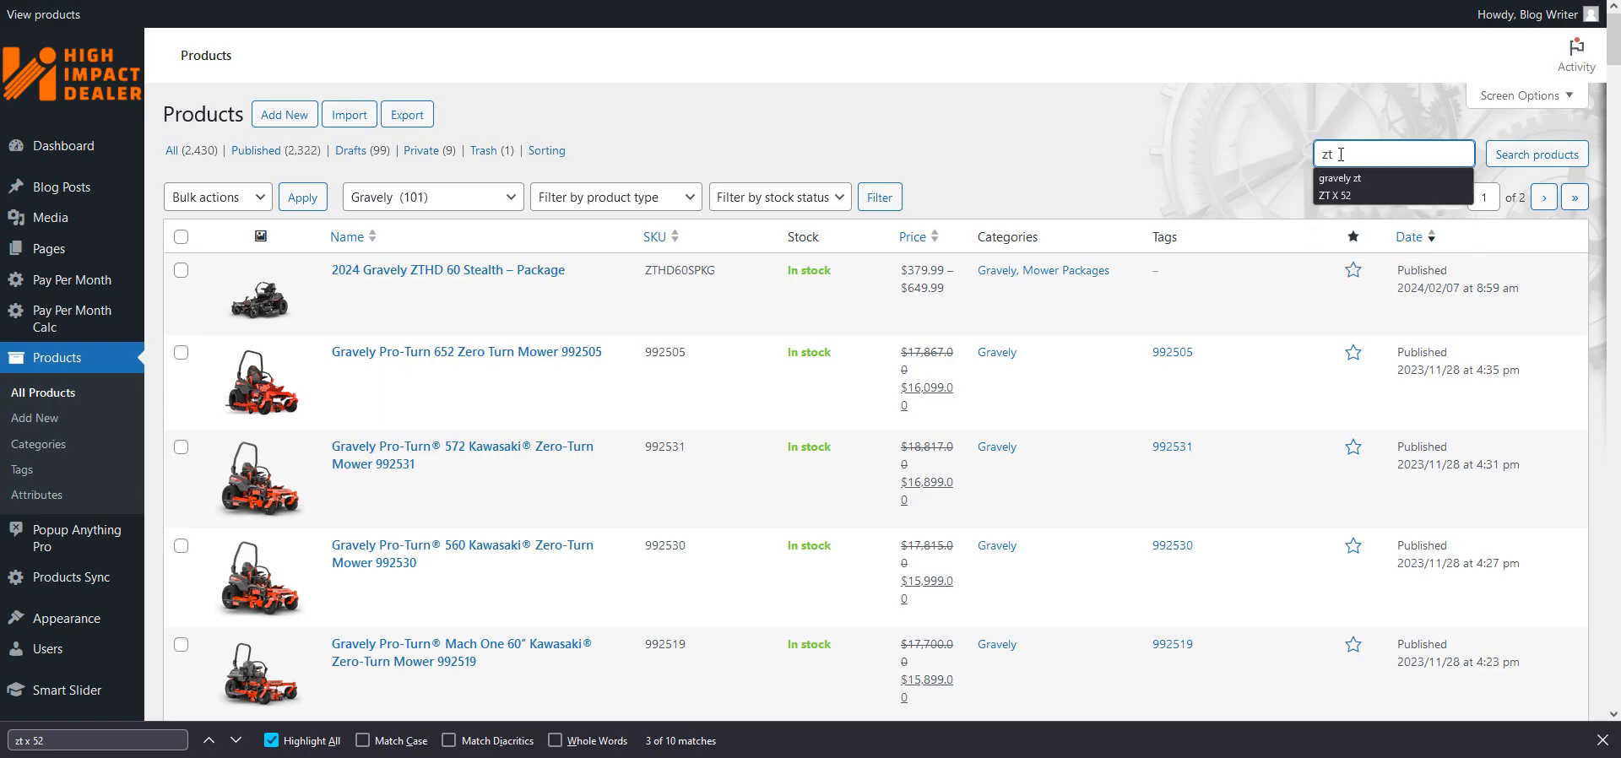
pyautogui.write(' x52')
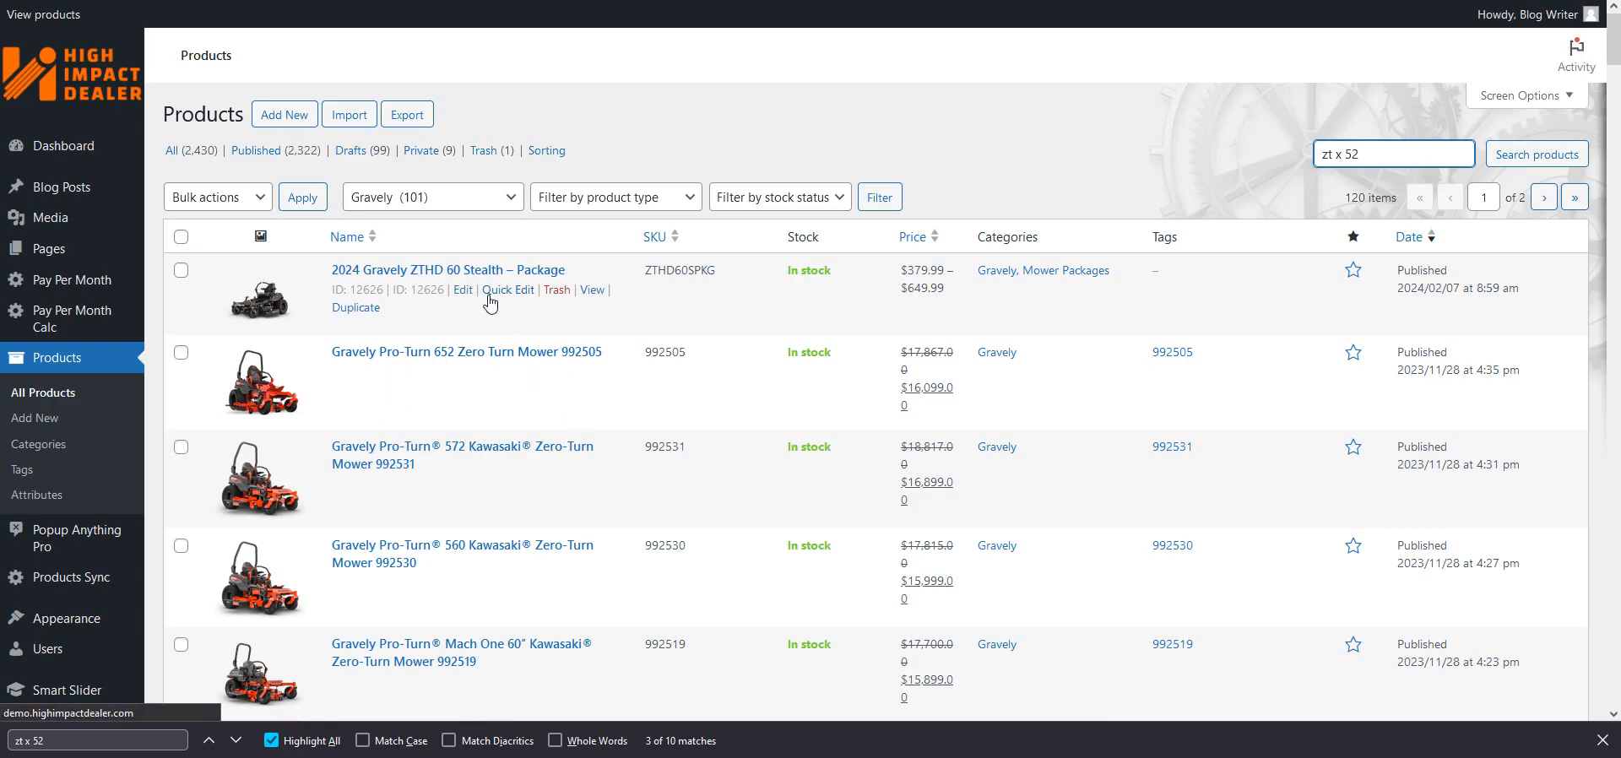
pyautogui.press('Return')
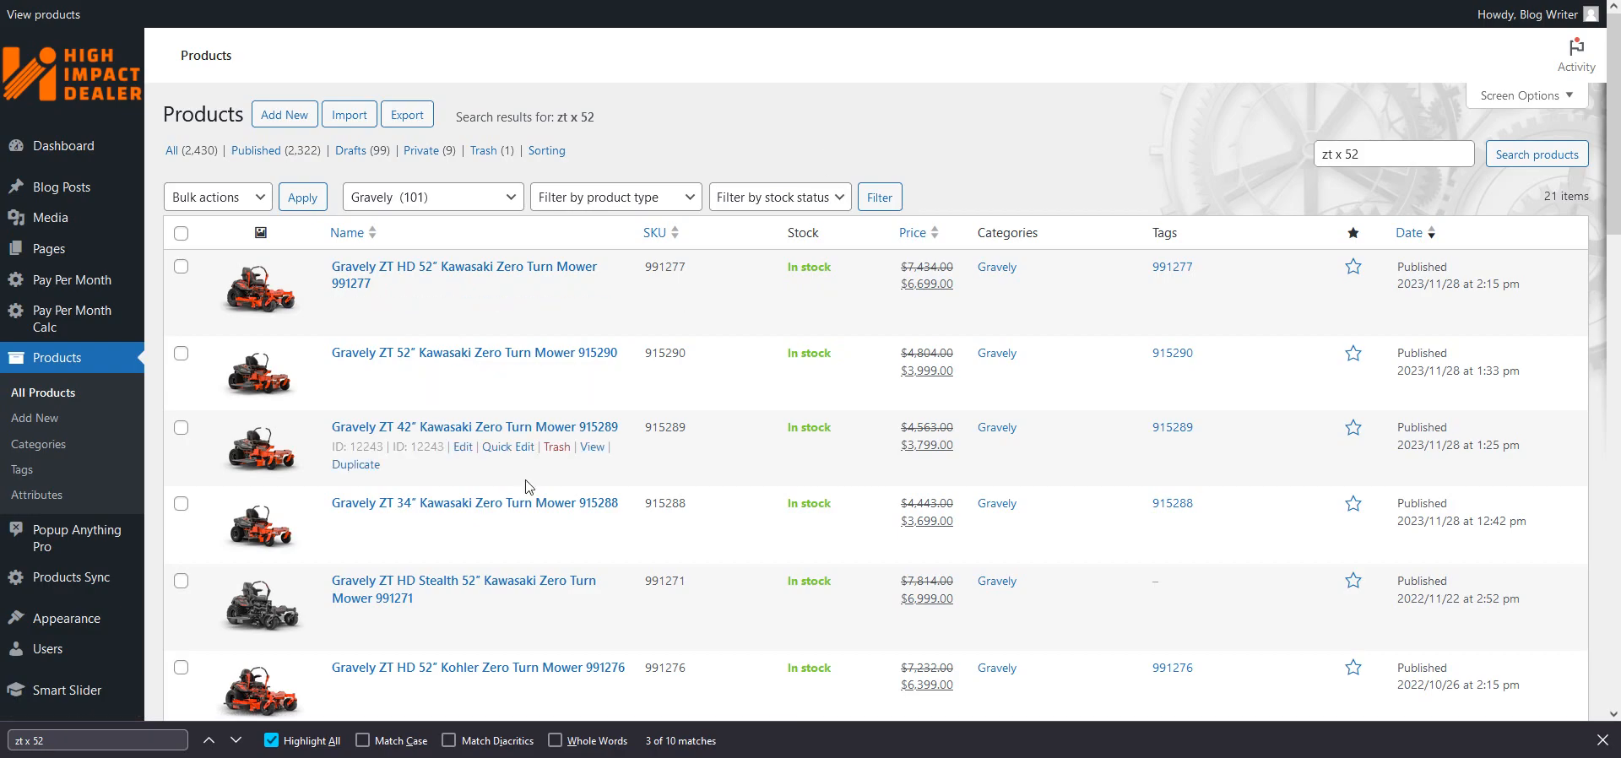
# Duplicate the Gravely ZT X 52" Kawasaki Zero Turn Mower 918011 product
pyautogui.scroll(-5, 510, 513)
pyautogui.scroll(-2, 467, 517)
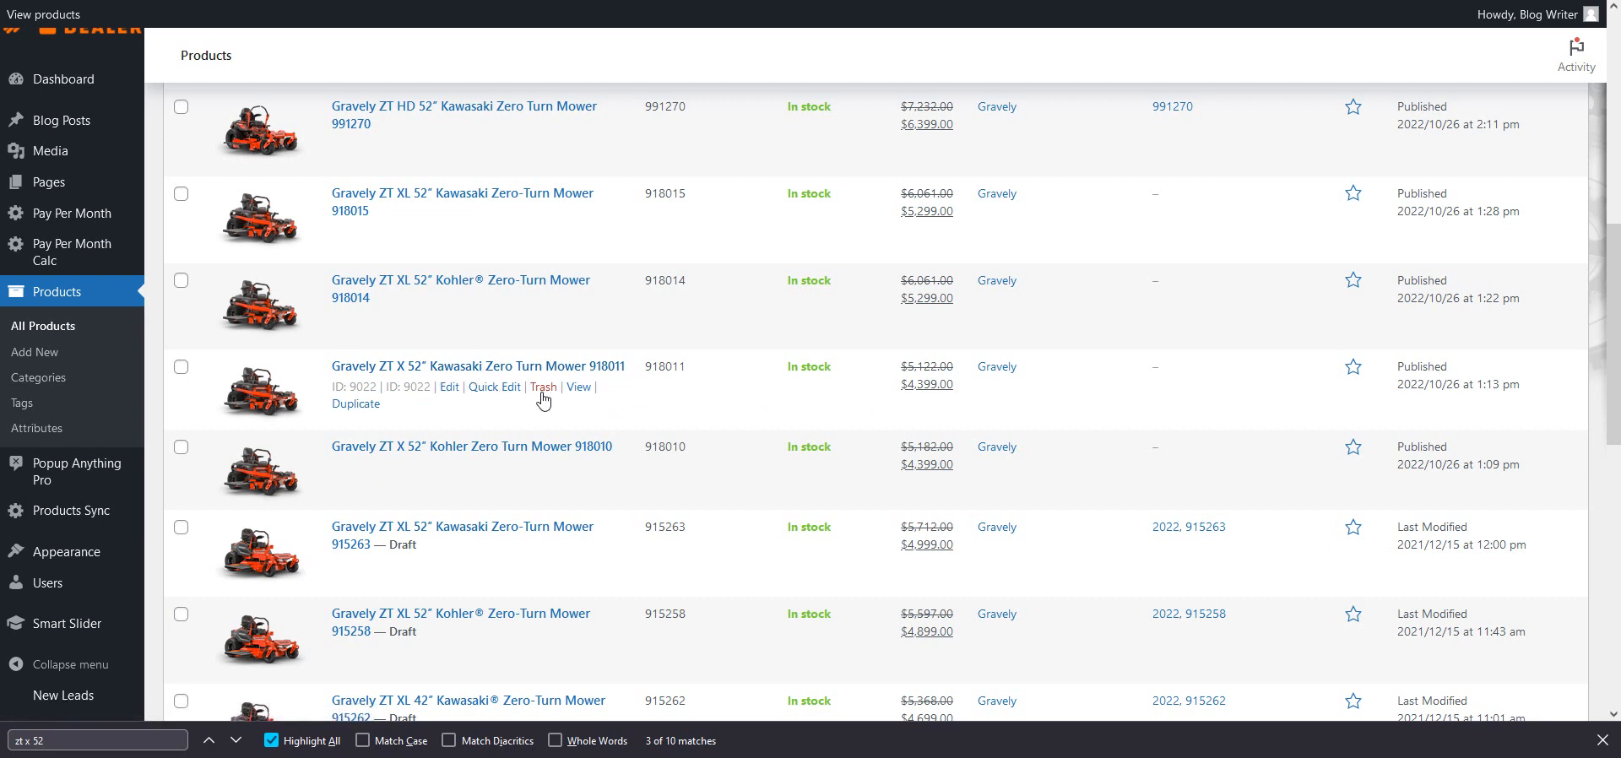
pyautogui.click(358, 405)
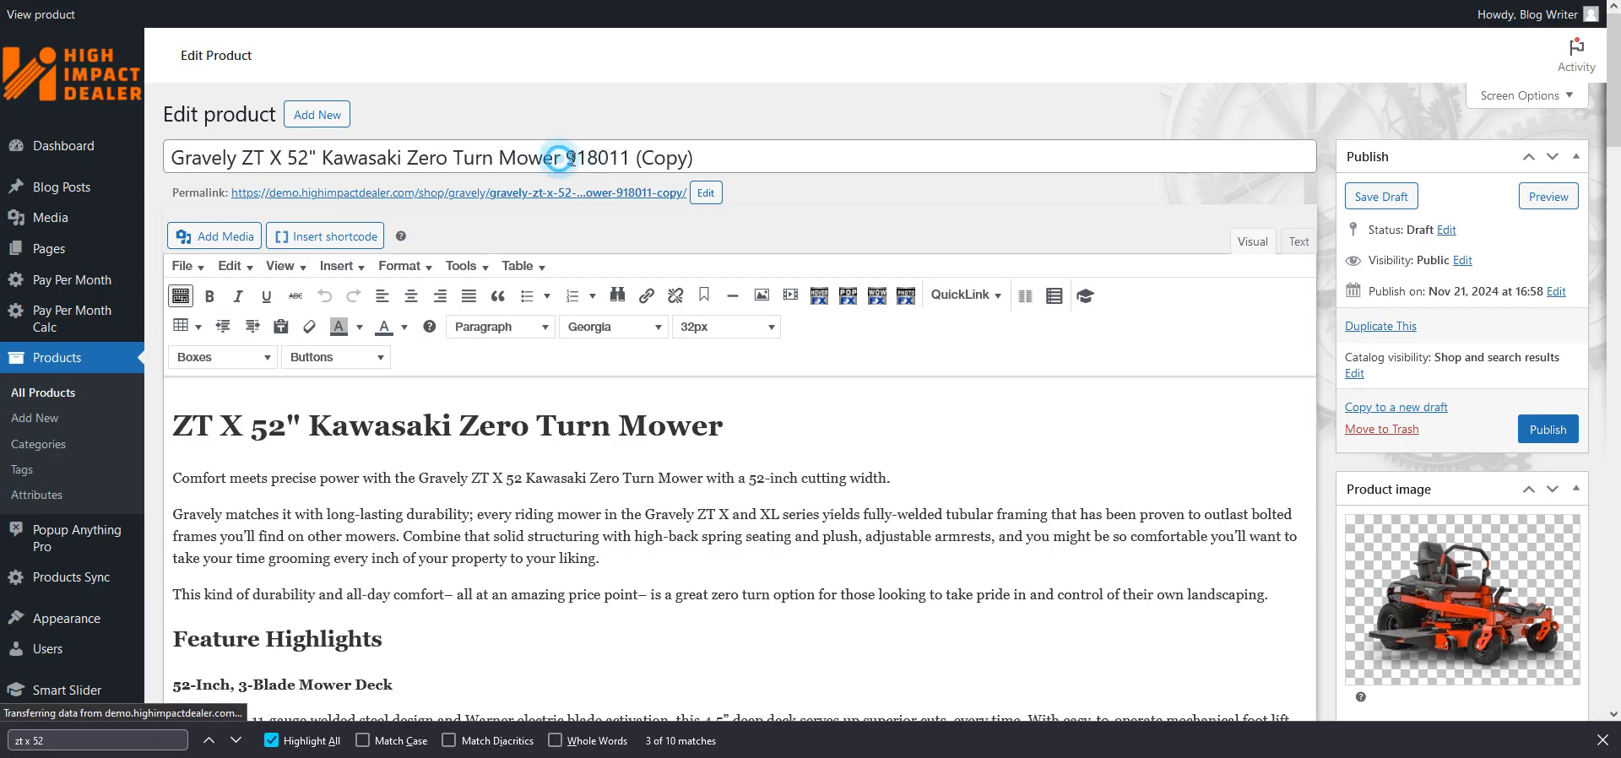
# Rename the copied product as "Gravely ZT X 52" Kawasaki Zero Turn Mower - USED"
pyautogui.moveTo(561, 161); pyautogui.dragTo(778, 163)
pyautogui.press('BackSpace')
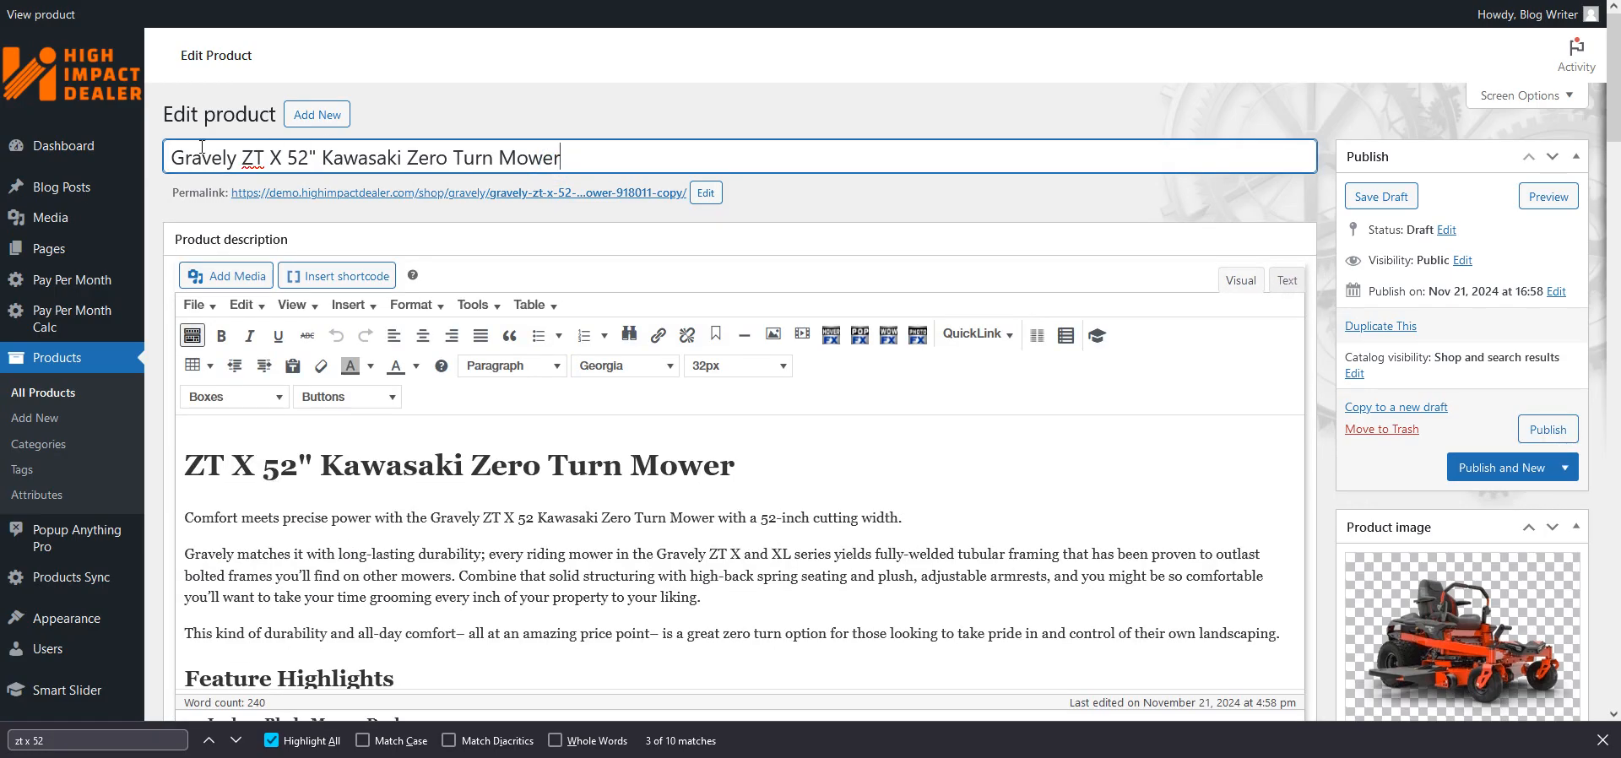
pyautogui.write('- USED')
# Clear the product's permalink slug and confirm it so that it regenerates from the new title
pyautogui.click(706, 194)
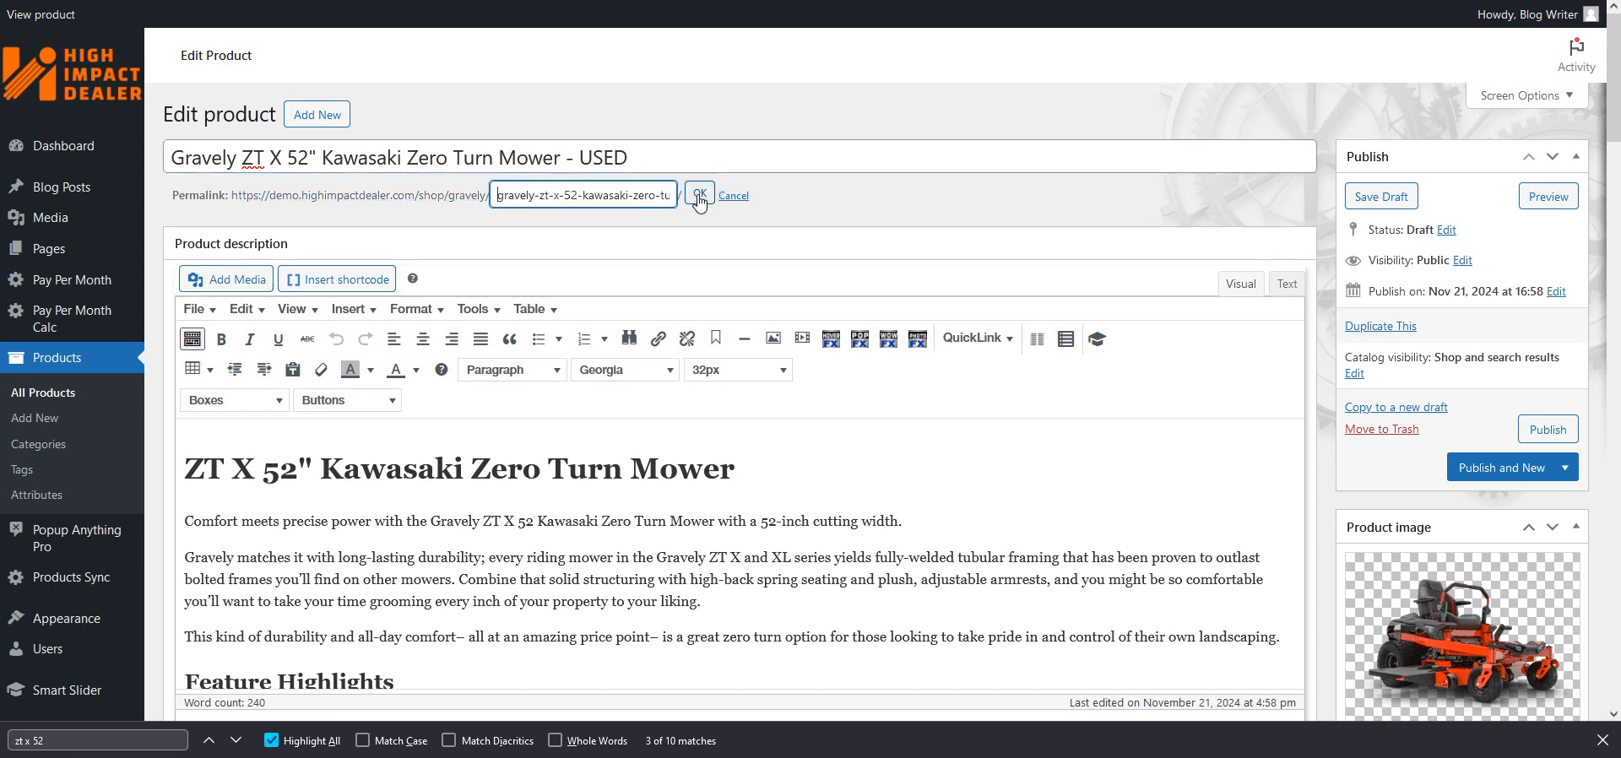
pyautogui.tripleClick(632, 195)
pyautogui.press('BackSpace')
pyautogui.click(700, 195)
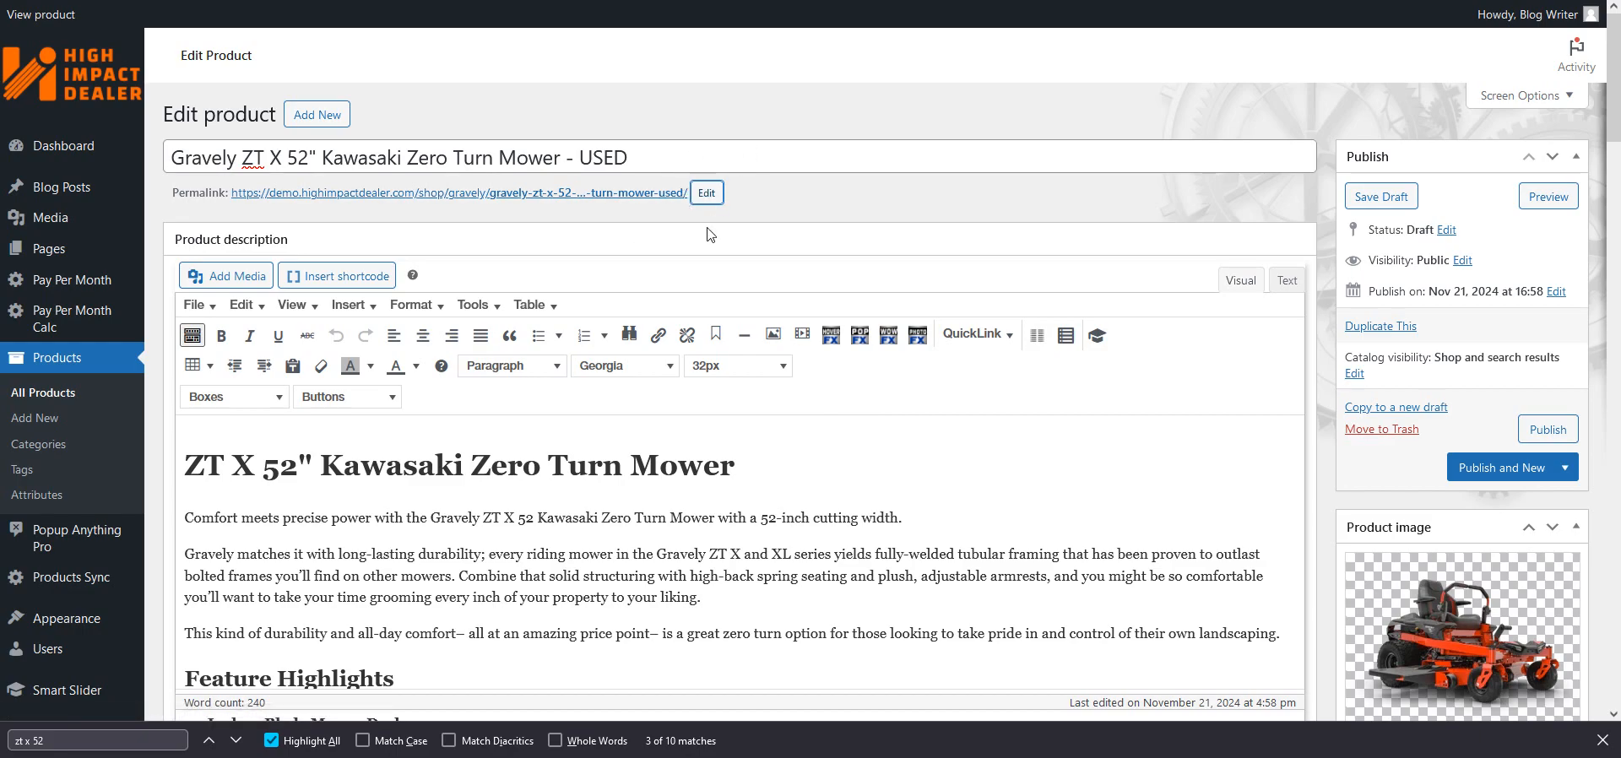
# Set the product's sale price to 2500 in the general product data, keeping the regular price
pyautogui.scroll(-2, 780, 230)
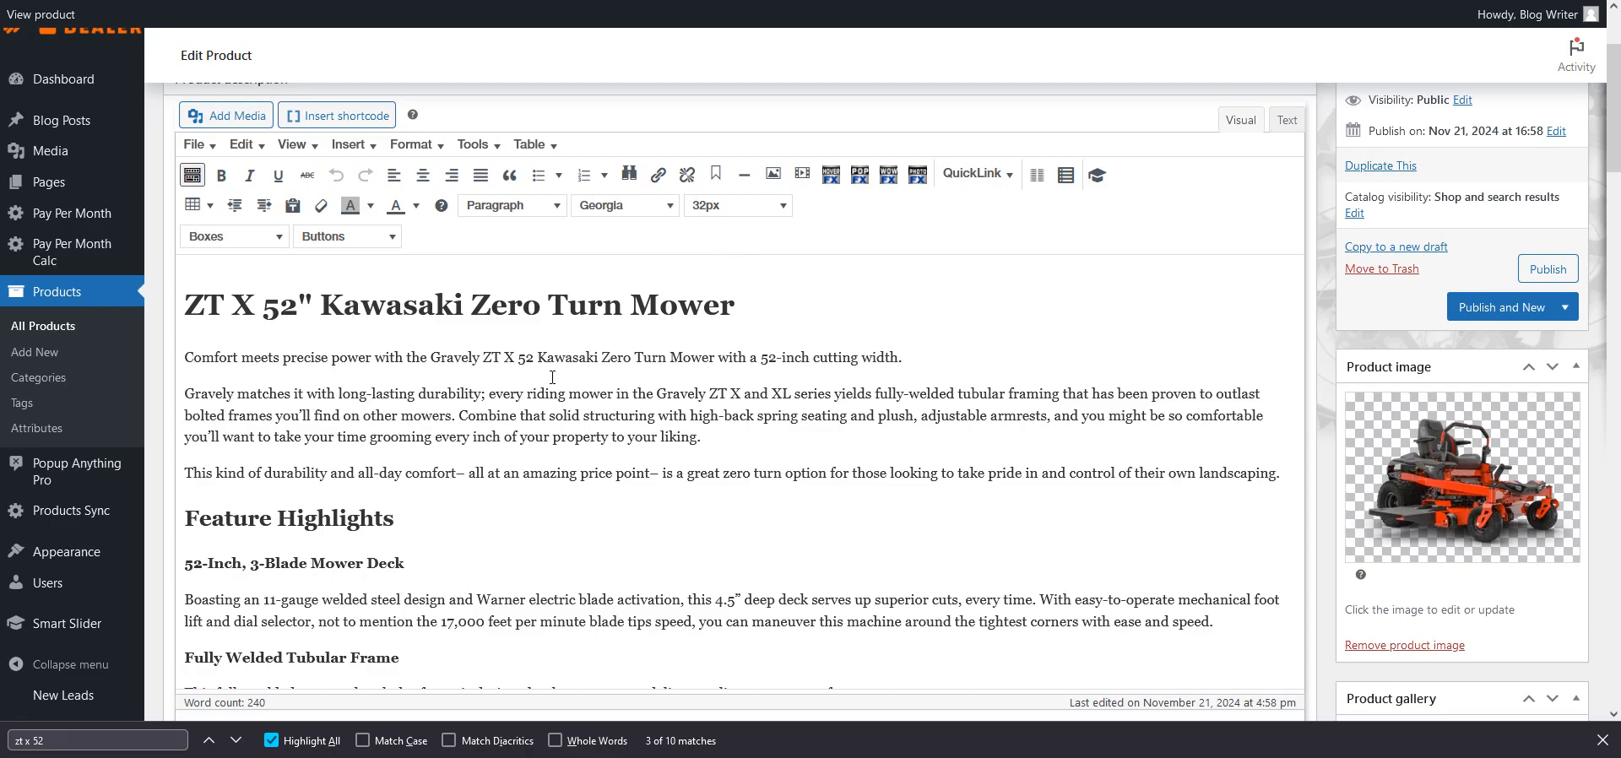
pyautogui.scroll(-2, 448, 346)
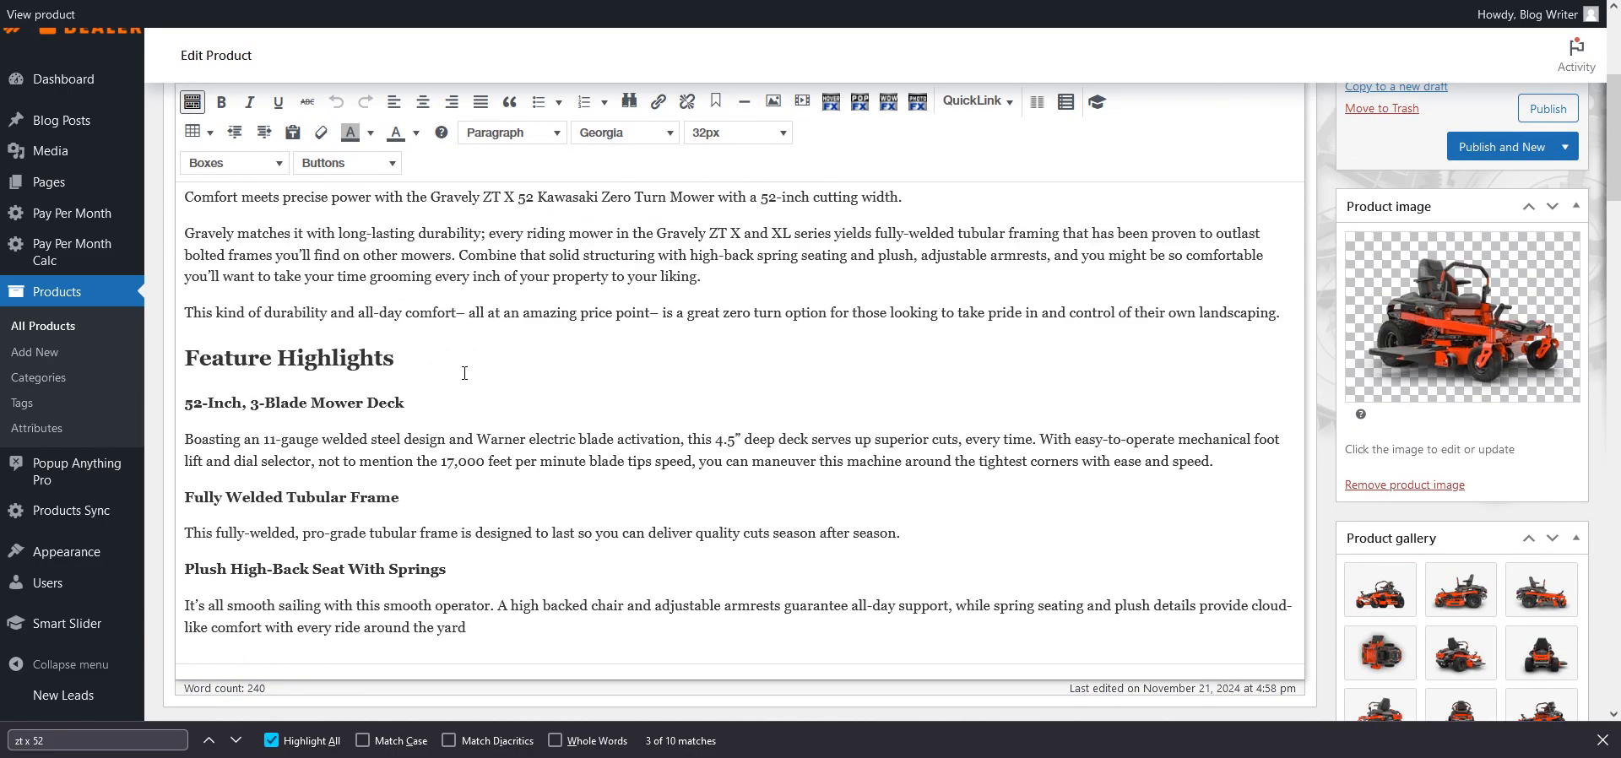
pyautogui.scroll(-3, 464, 373)
pyautogui.scroll(2, 500, 339)
pyautogui.scroll(4, 500, 338)
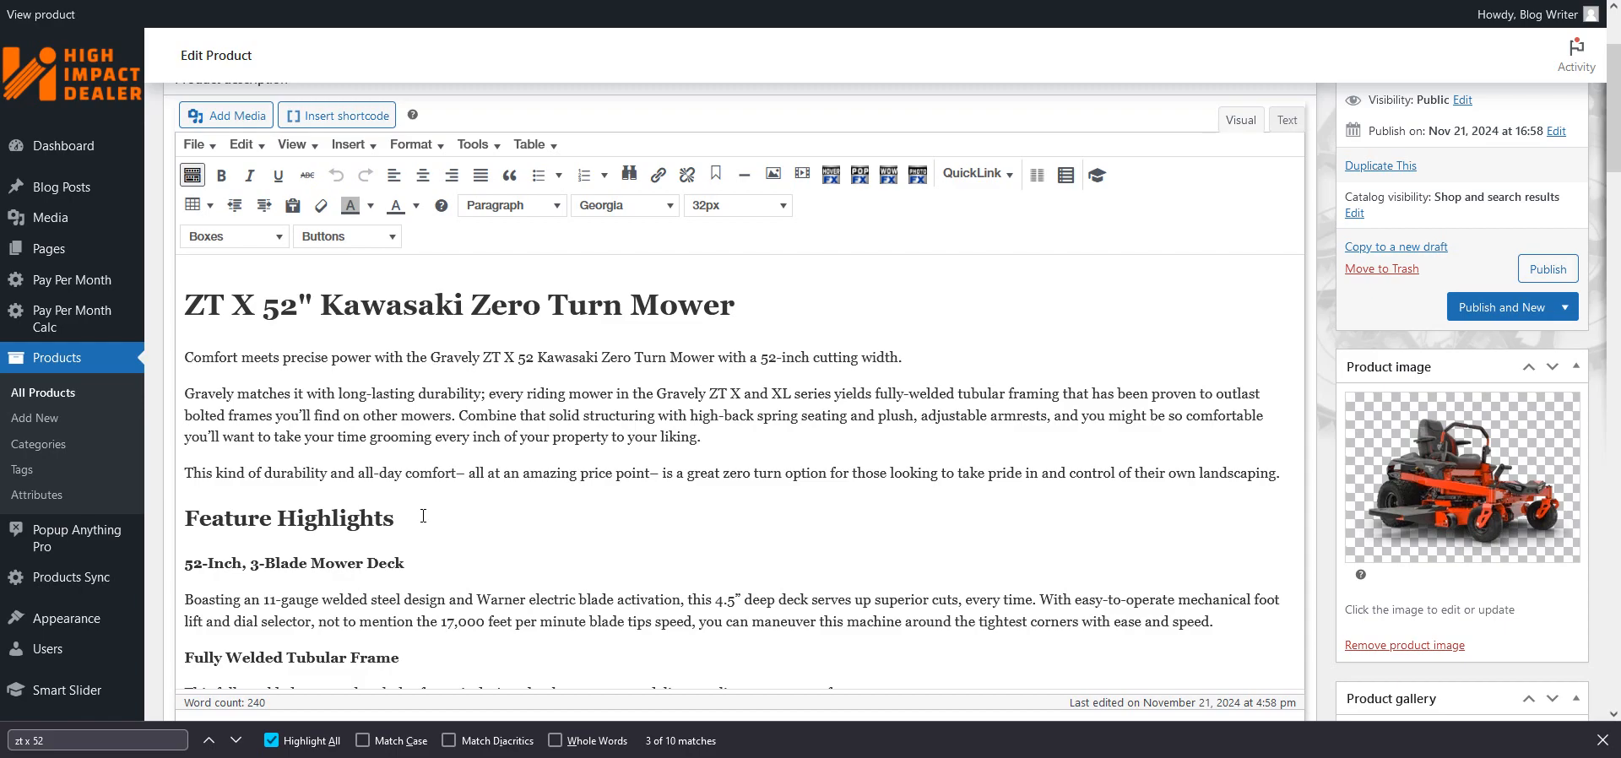
pyautogui.scroll(-10, 430, 495)
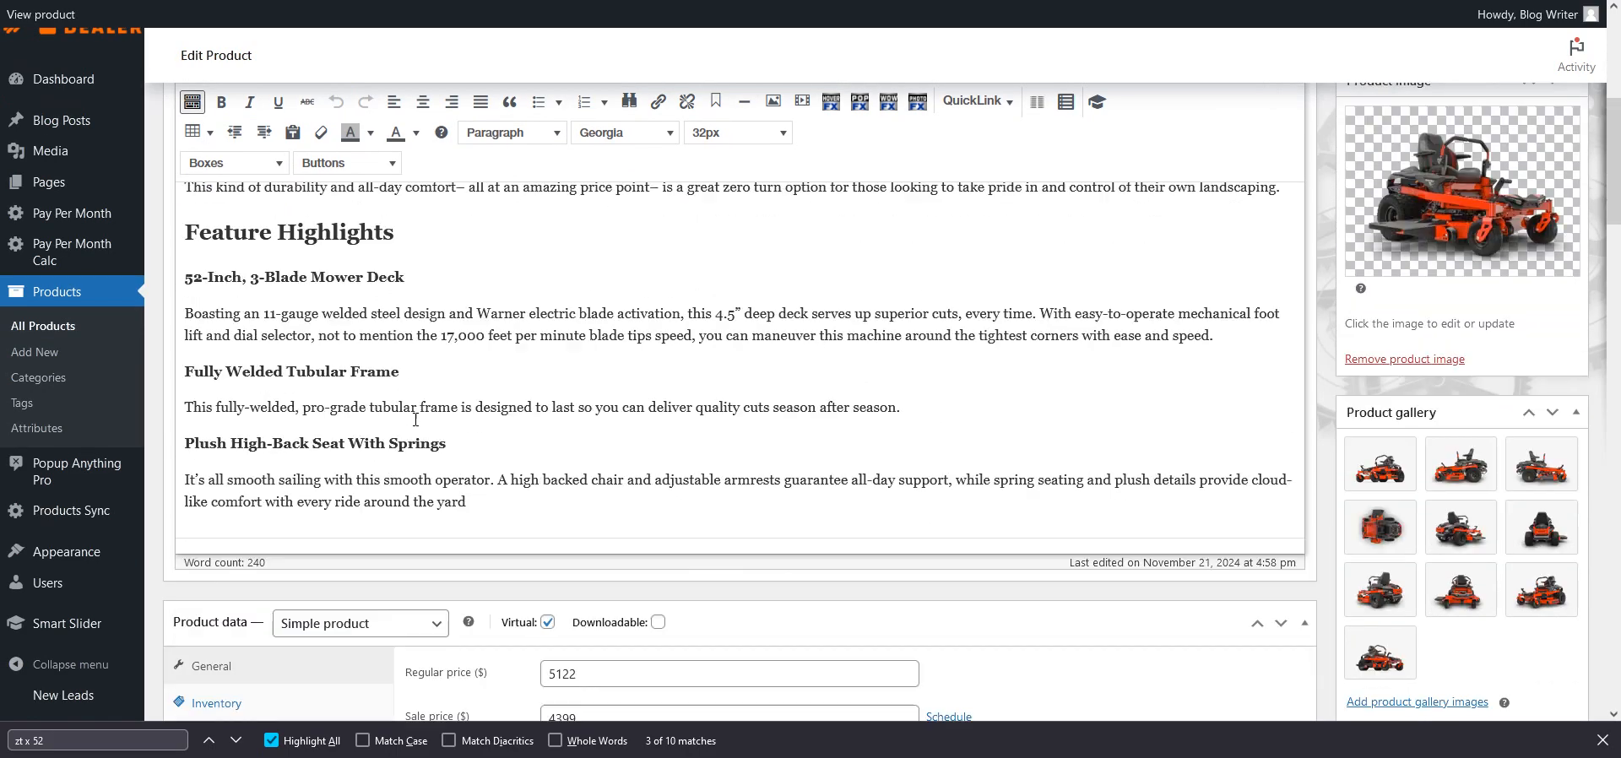
pyautogui.scroll(-2, 483, 447)
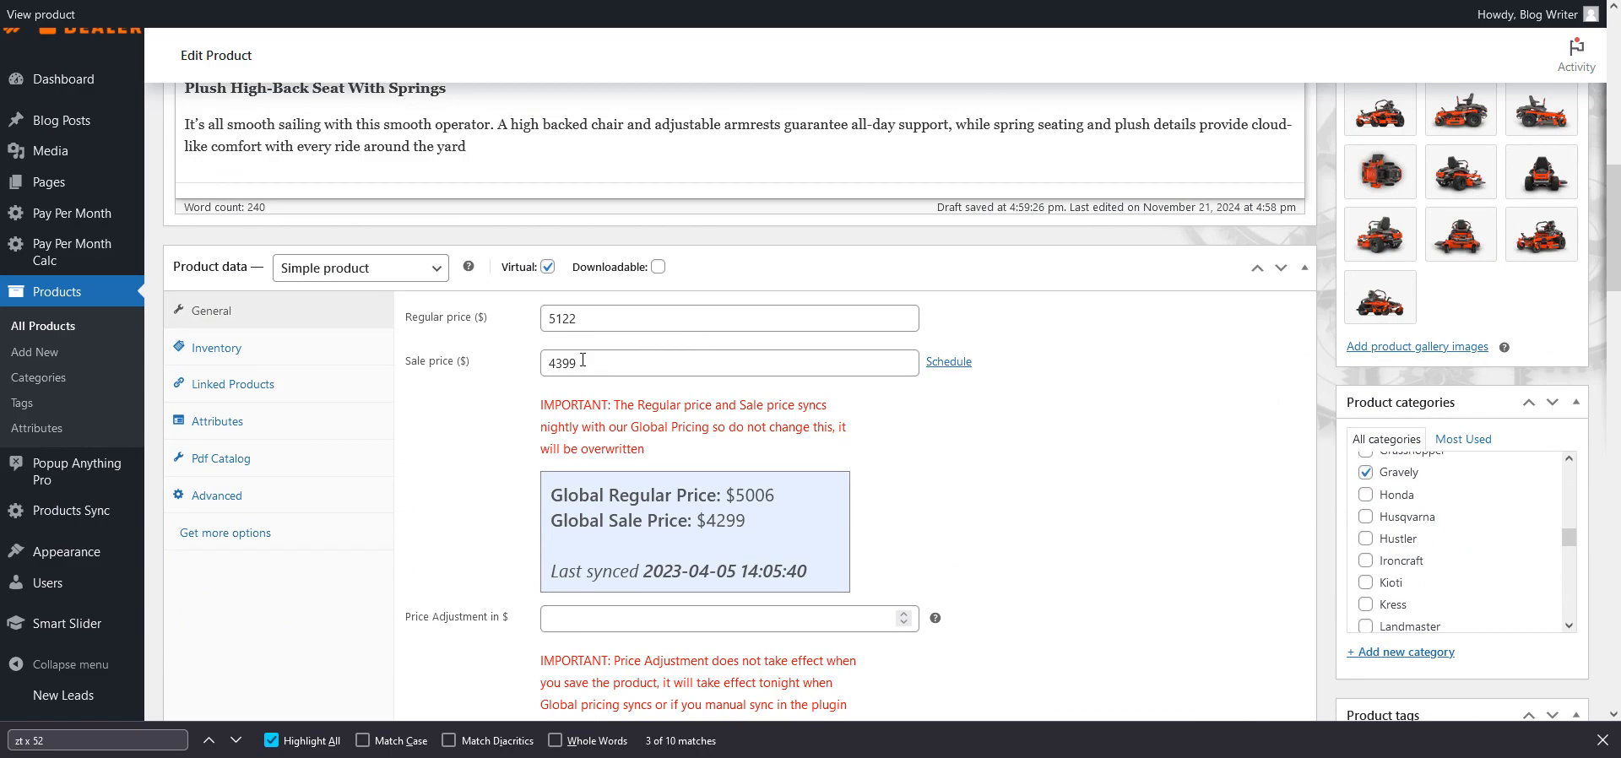
pyautogui.doubleClick(578, 319)
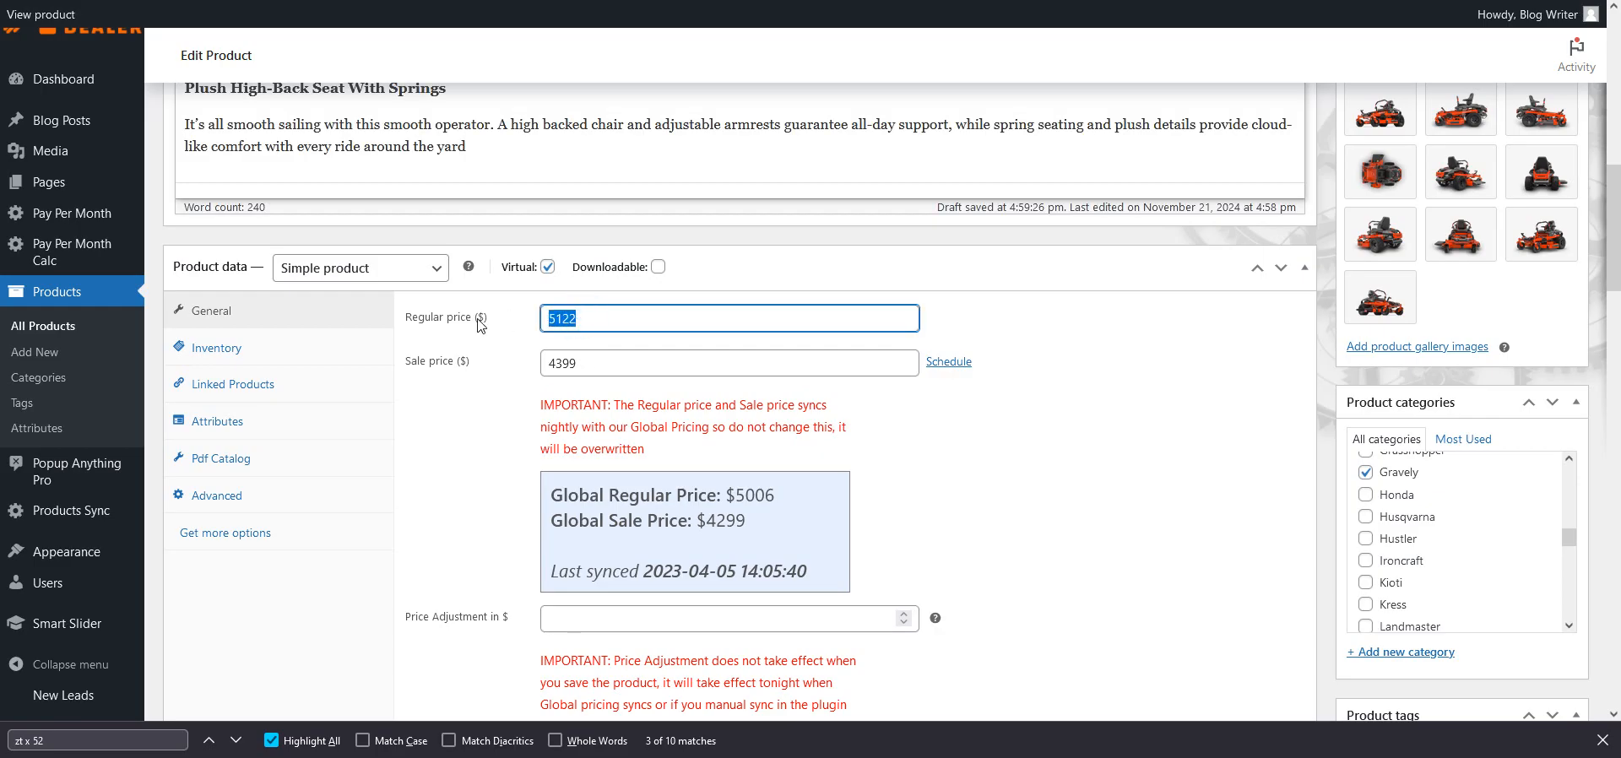
pyautogui.doubleClick(589, 361)
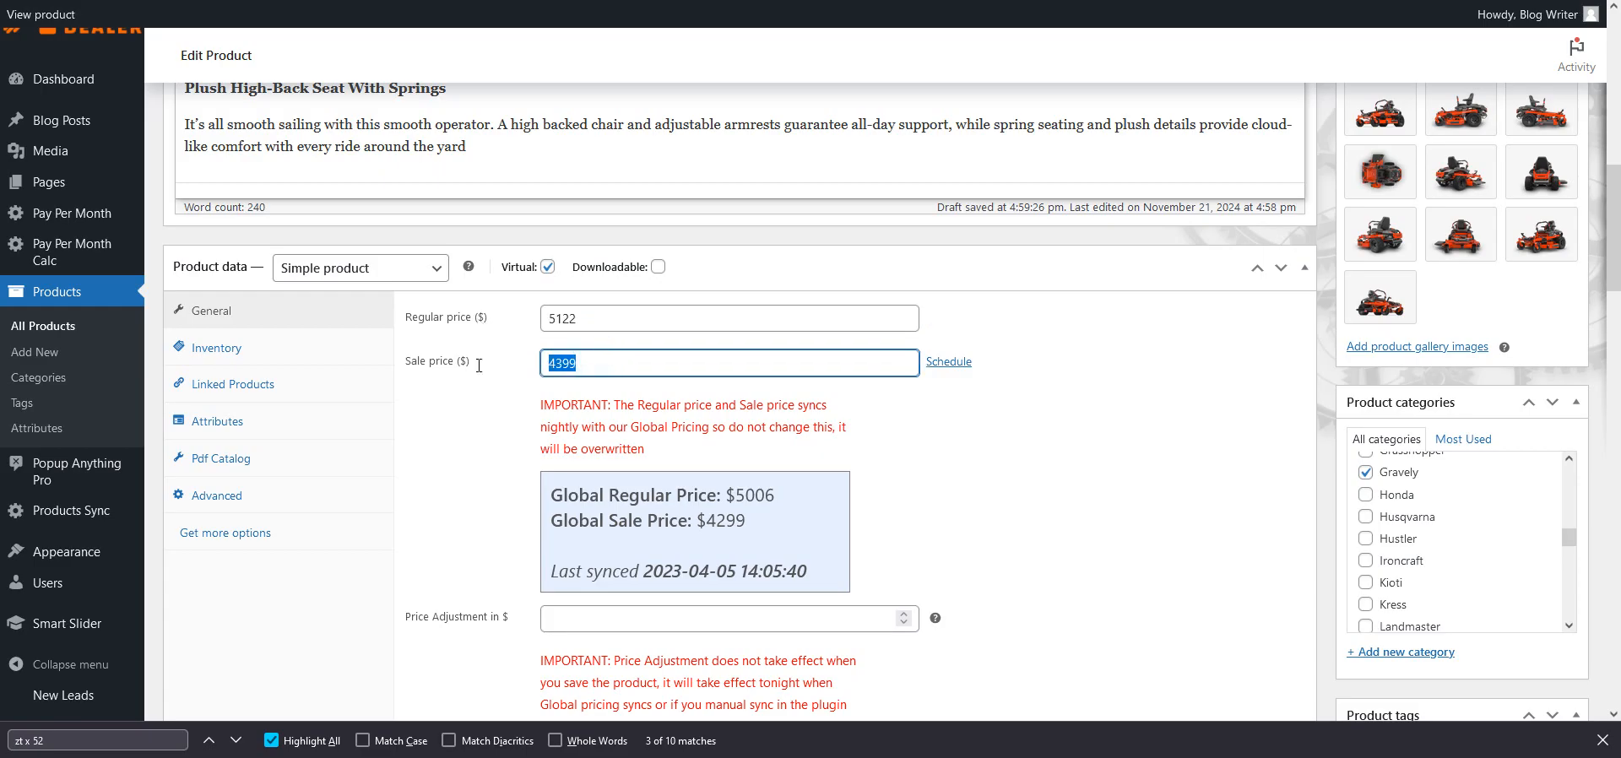
pyautogui.write('2500')
# Enter "USED - 190 Hrs" as the product's custom badge
pyautogui.scroll(-2, 511, 386)
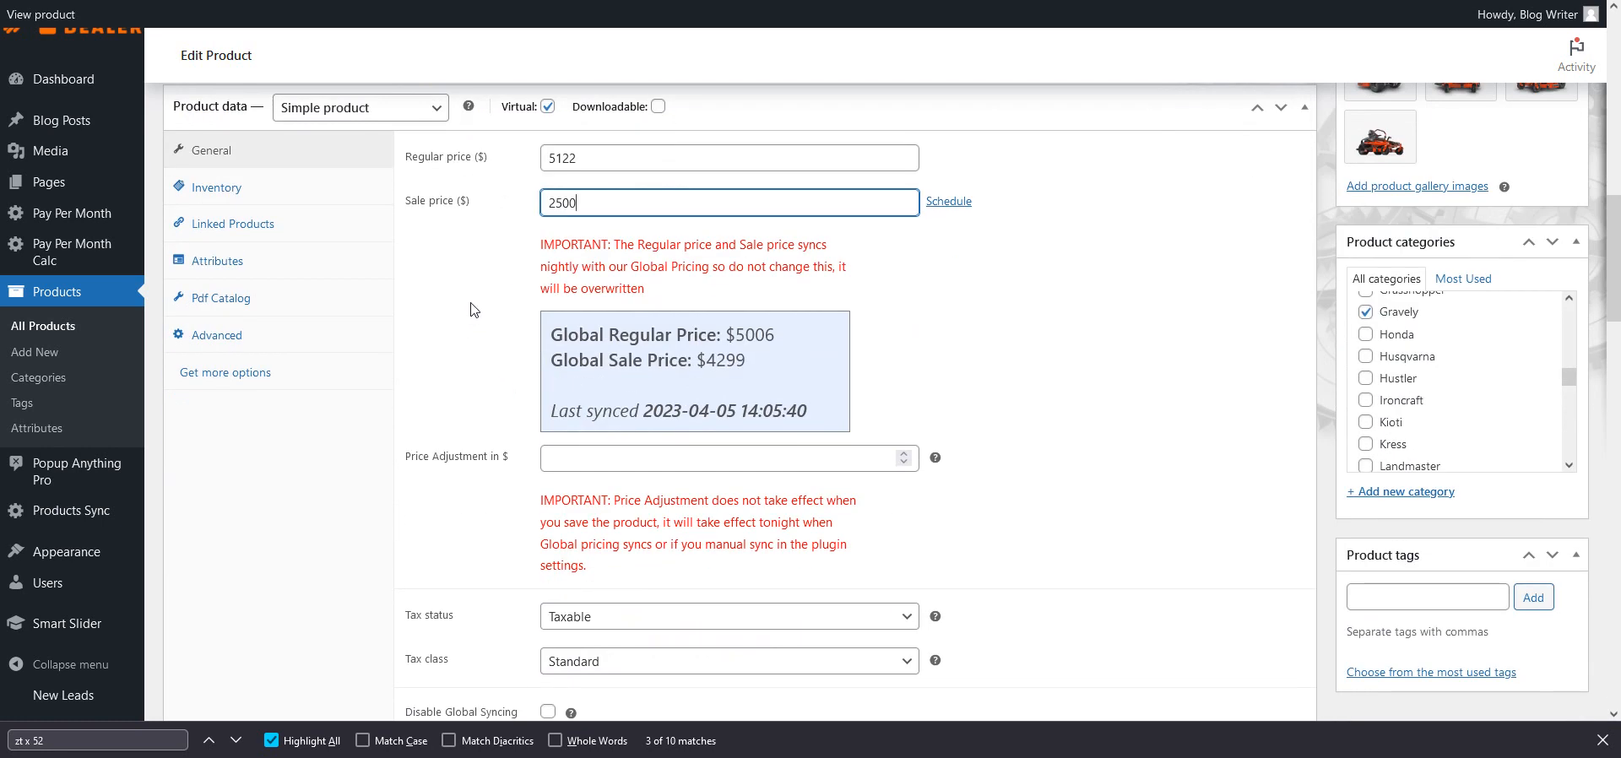
pyautogui.scroll(-4, 473, 321)
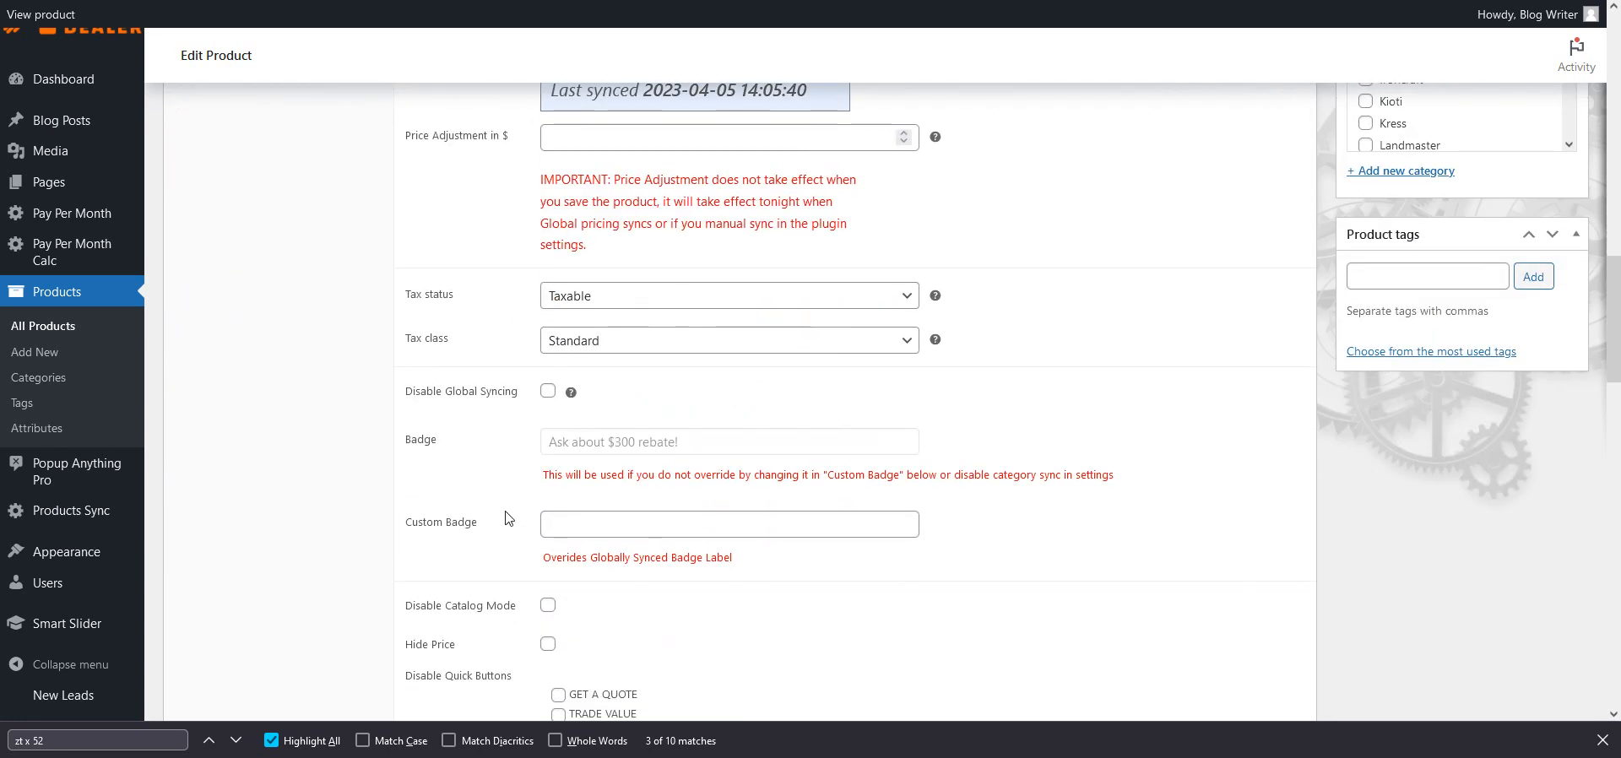
pyautogui.moveTo(581, 441); pyautogui.dragTo(588, 443)
pyautogui.click(582, 523)
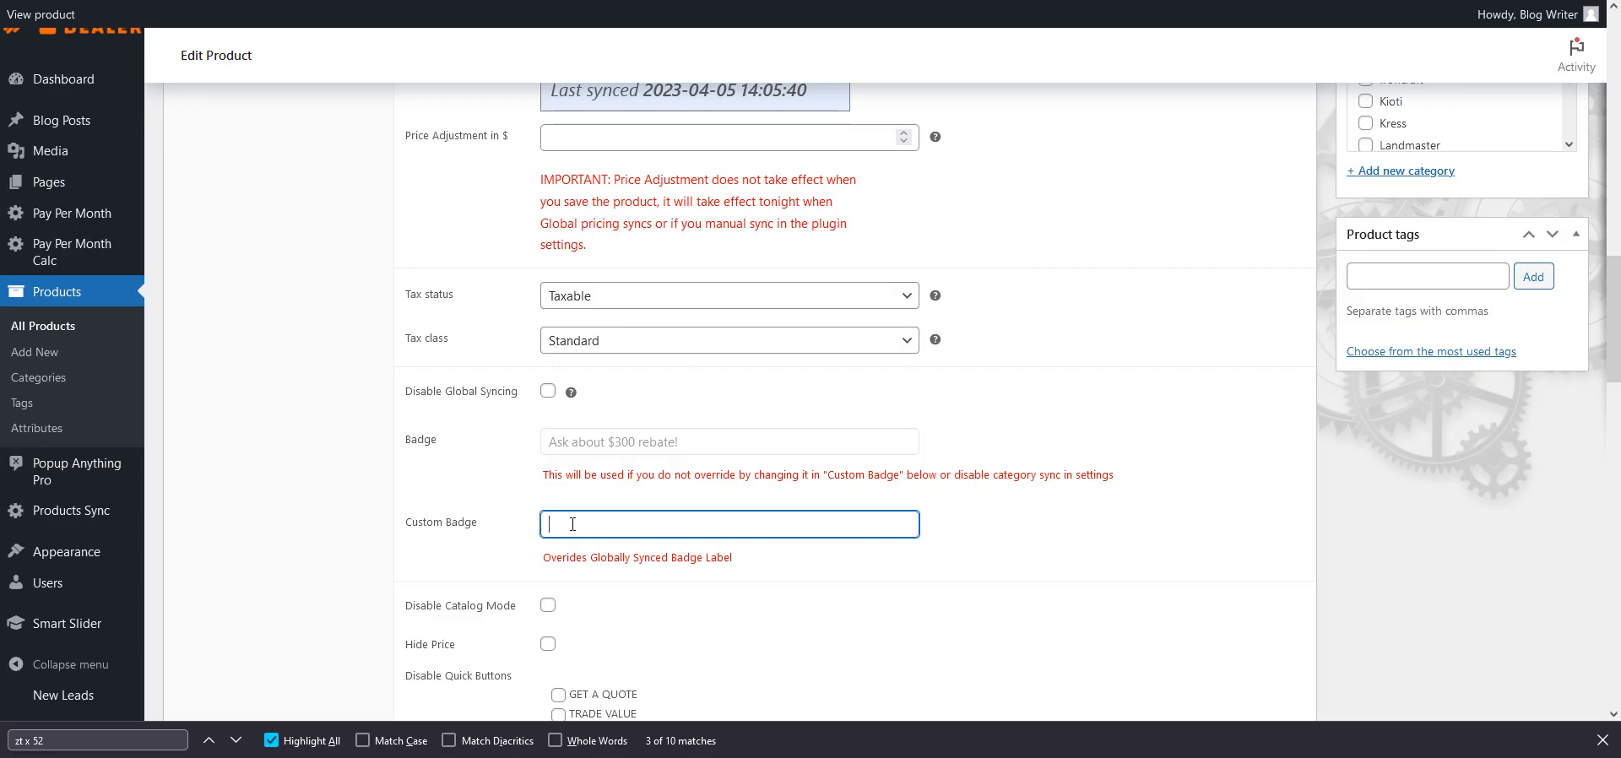
pyautogui.write('USED - 190 Hrs')
pyautogui.click(614, 525)
# Change the SKU in the product's inventory data to 918011-USED
pyautogui.scroll(5, 523, 442)
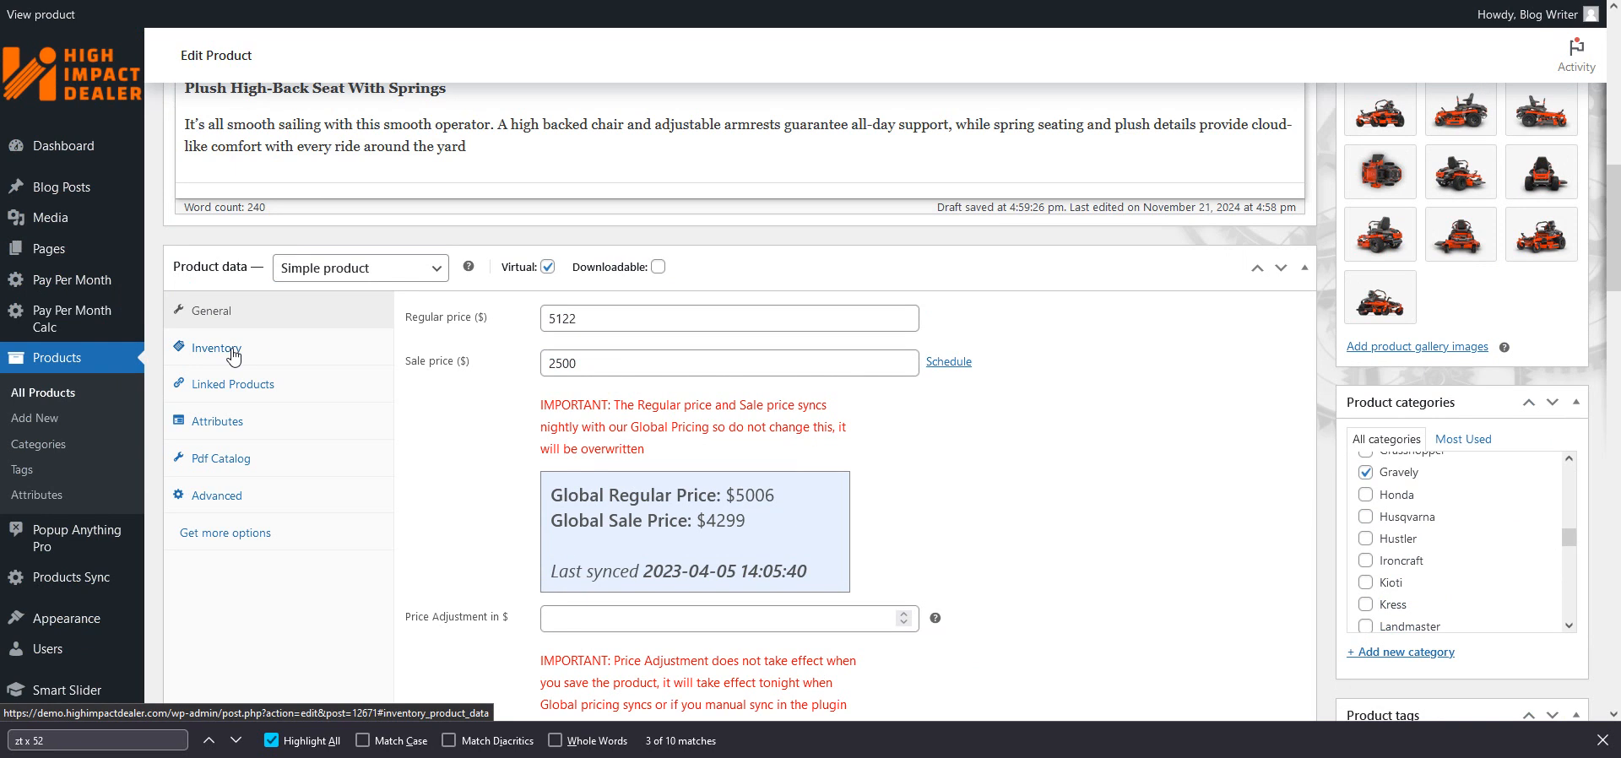
pyautogui.click(234, 356)
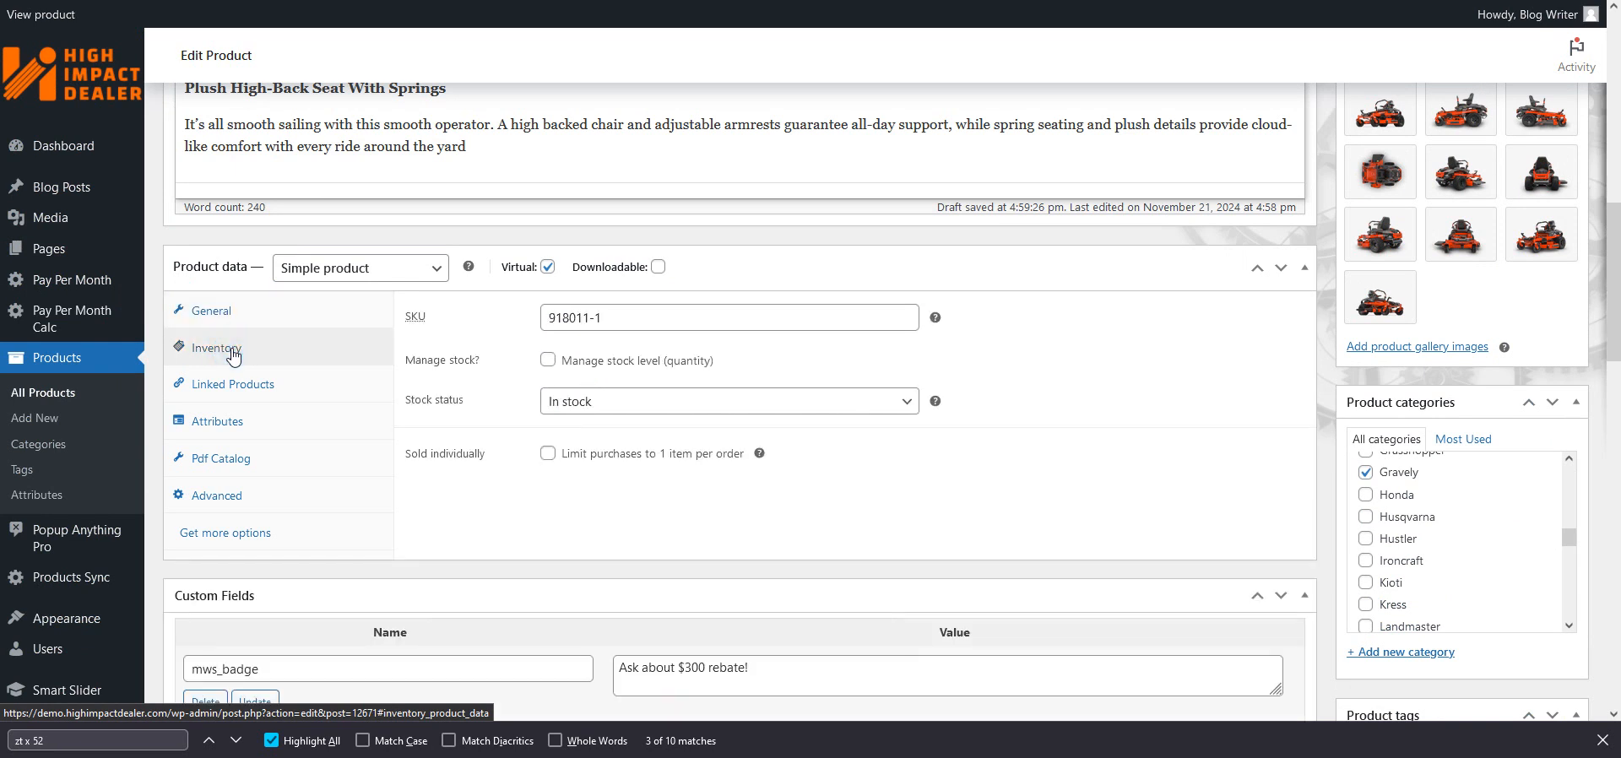
pyautogui.click(573, 319)
pyautogui.tripleClick(591, 320)
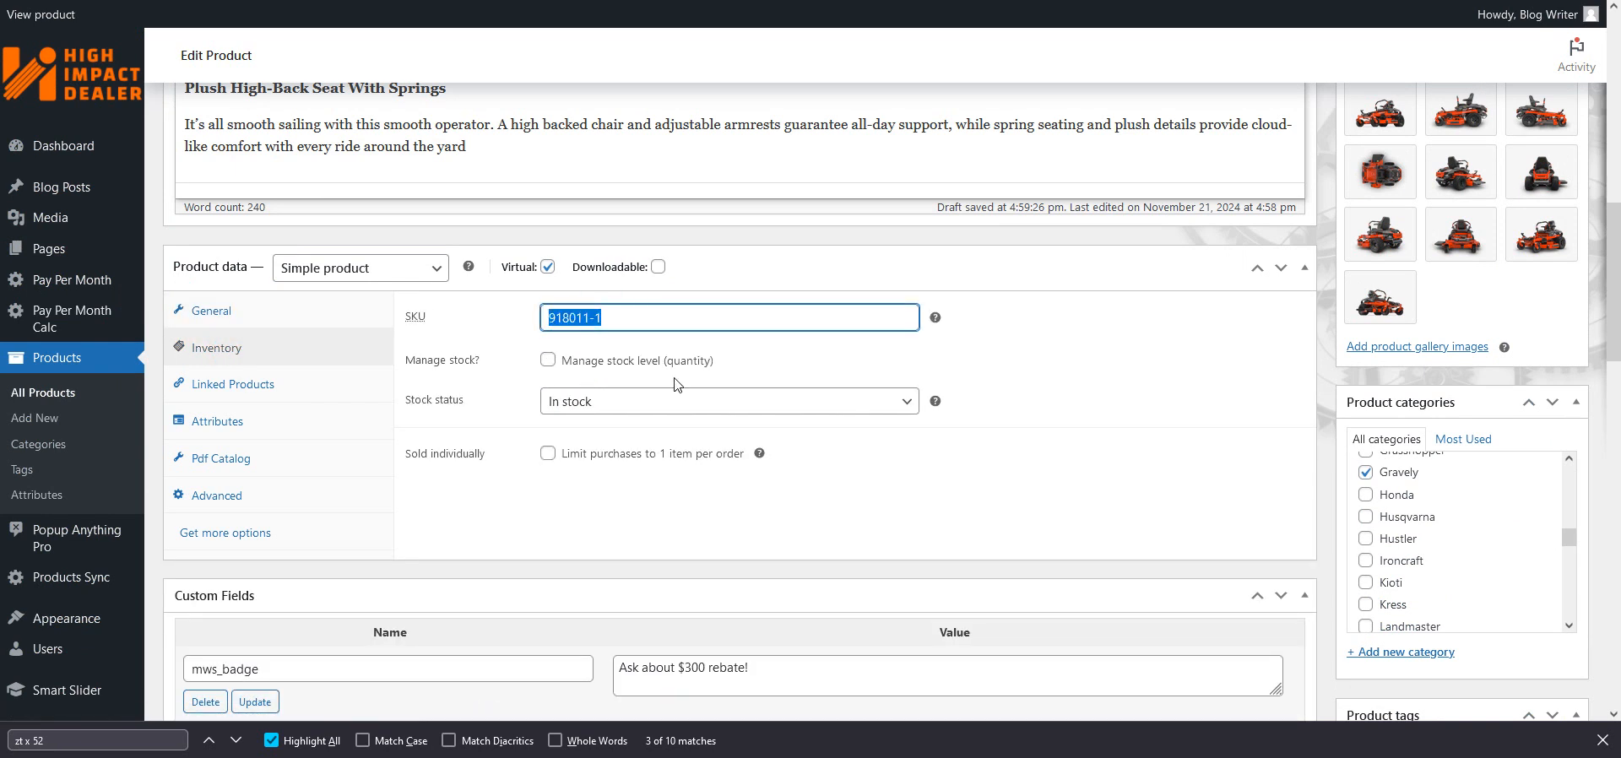
pyautogui.click(604, 317)
pyautogui.doubleClick(601, 317)
pyautogui.click(613, 319)
pyautogui.doubleClick(596, 319)
pyautogui.write('USED')
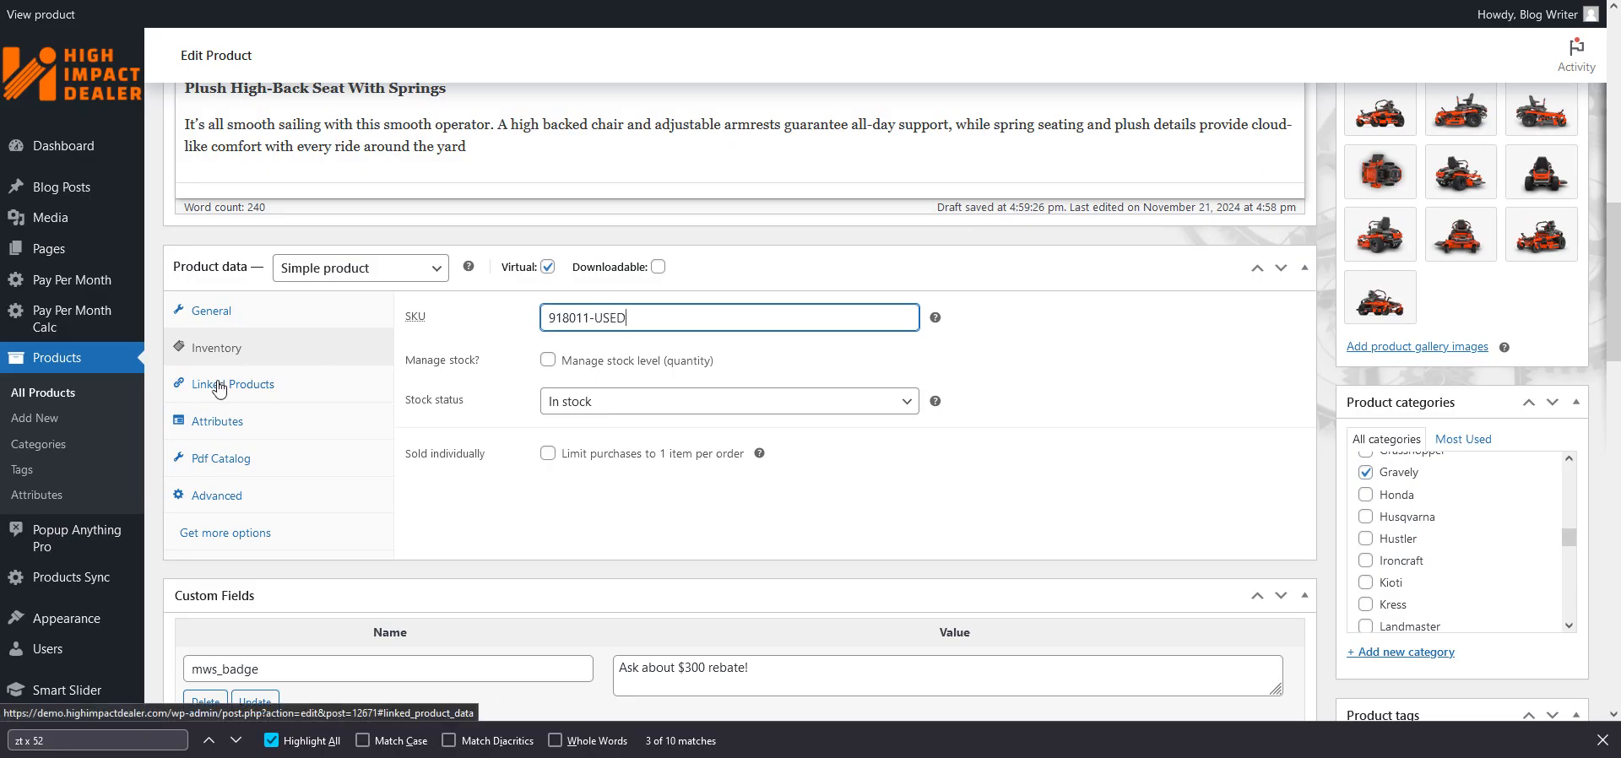
# Remove the assigned year from the product's Year of Mower attribute
pyautogui.click(226, 429)
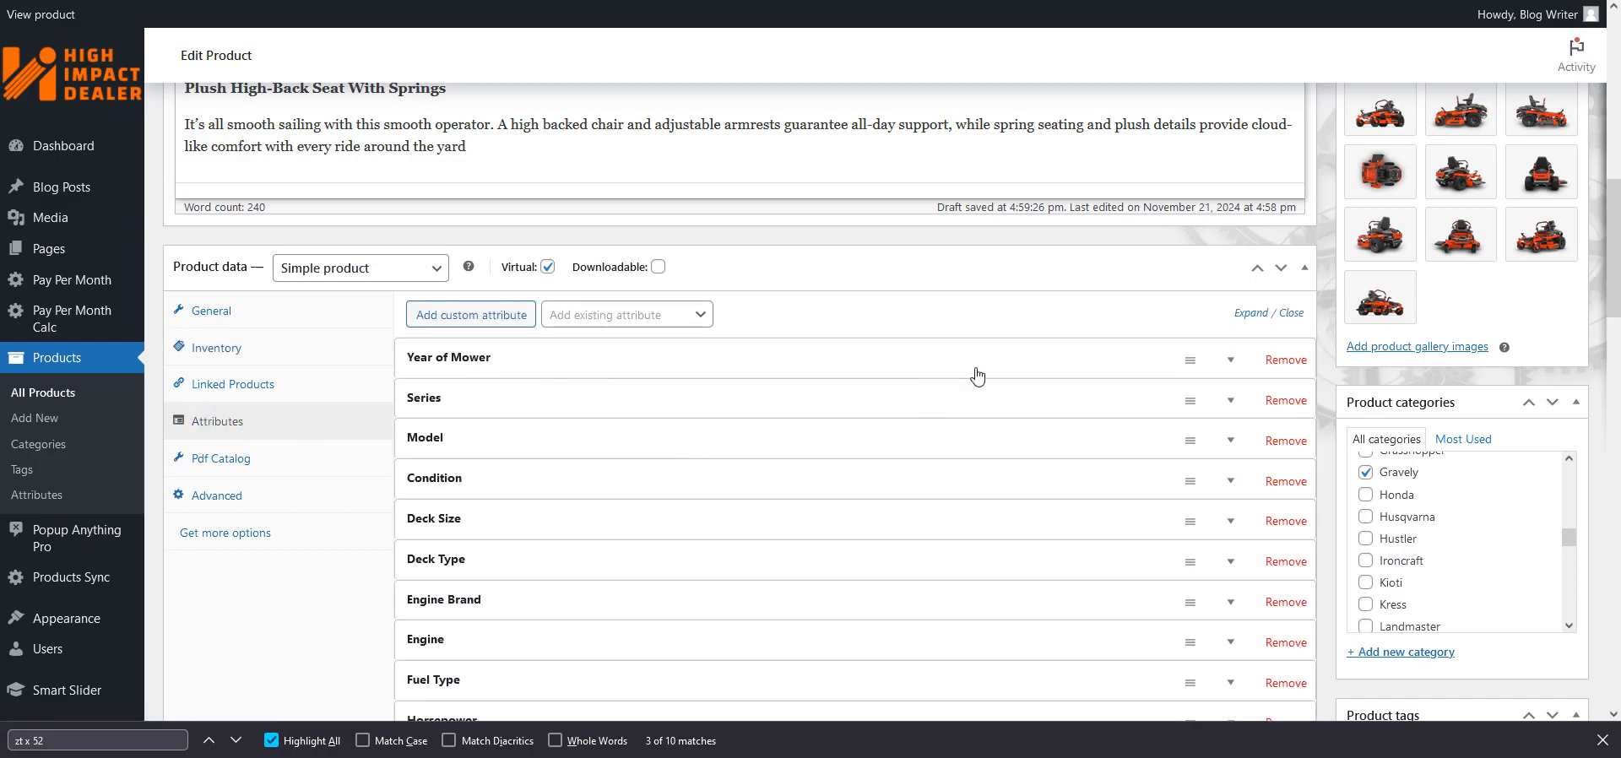
pyautogui.click(1224, 360)
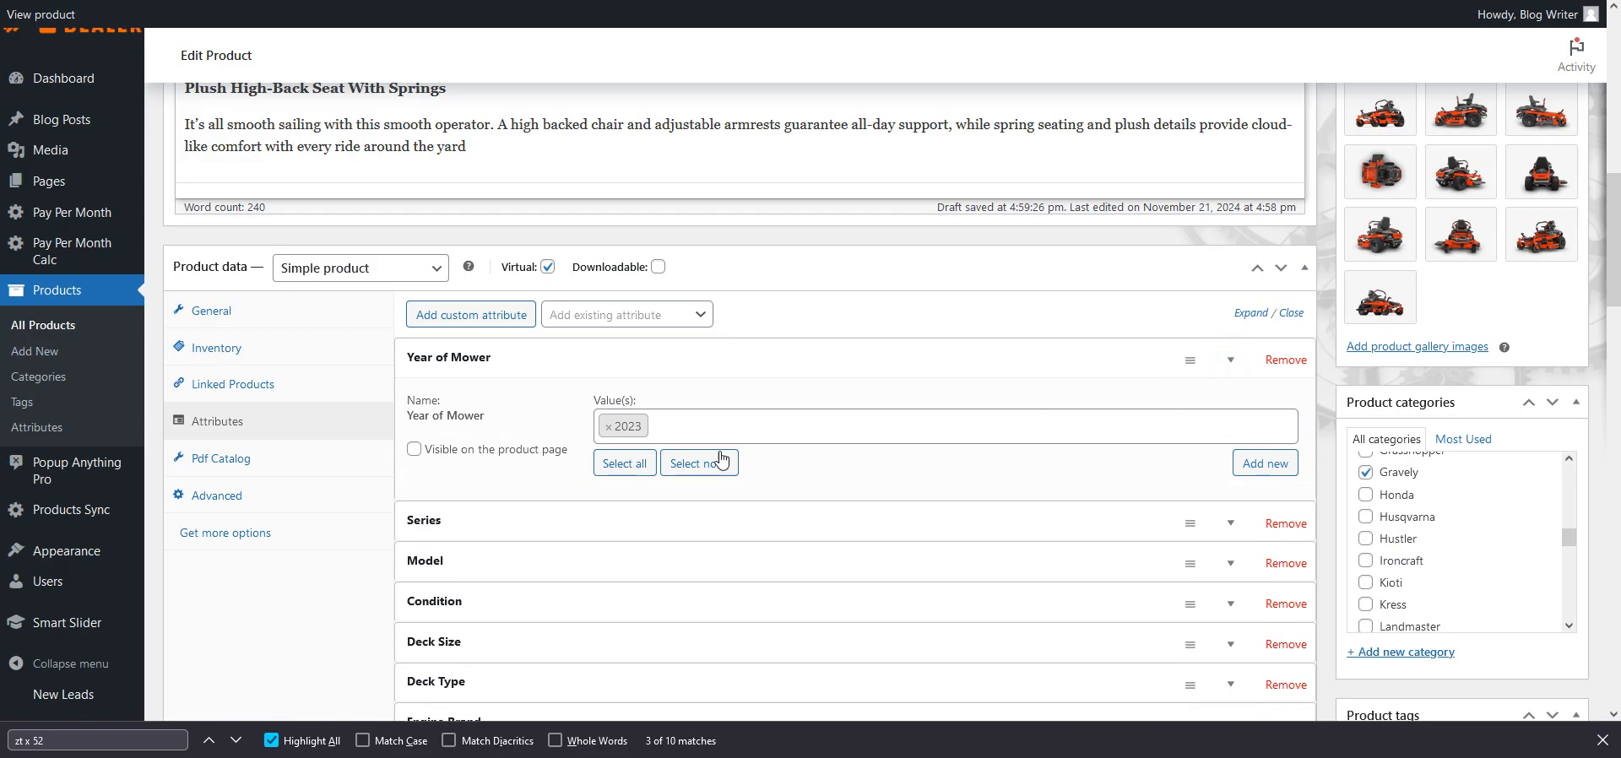
pyautogui.click(612, 427)
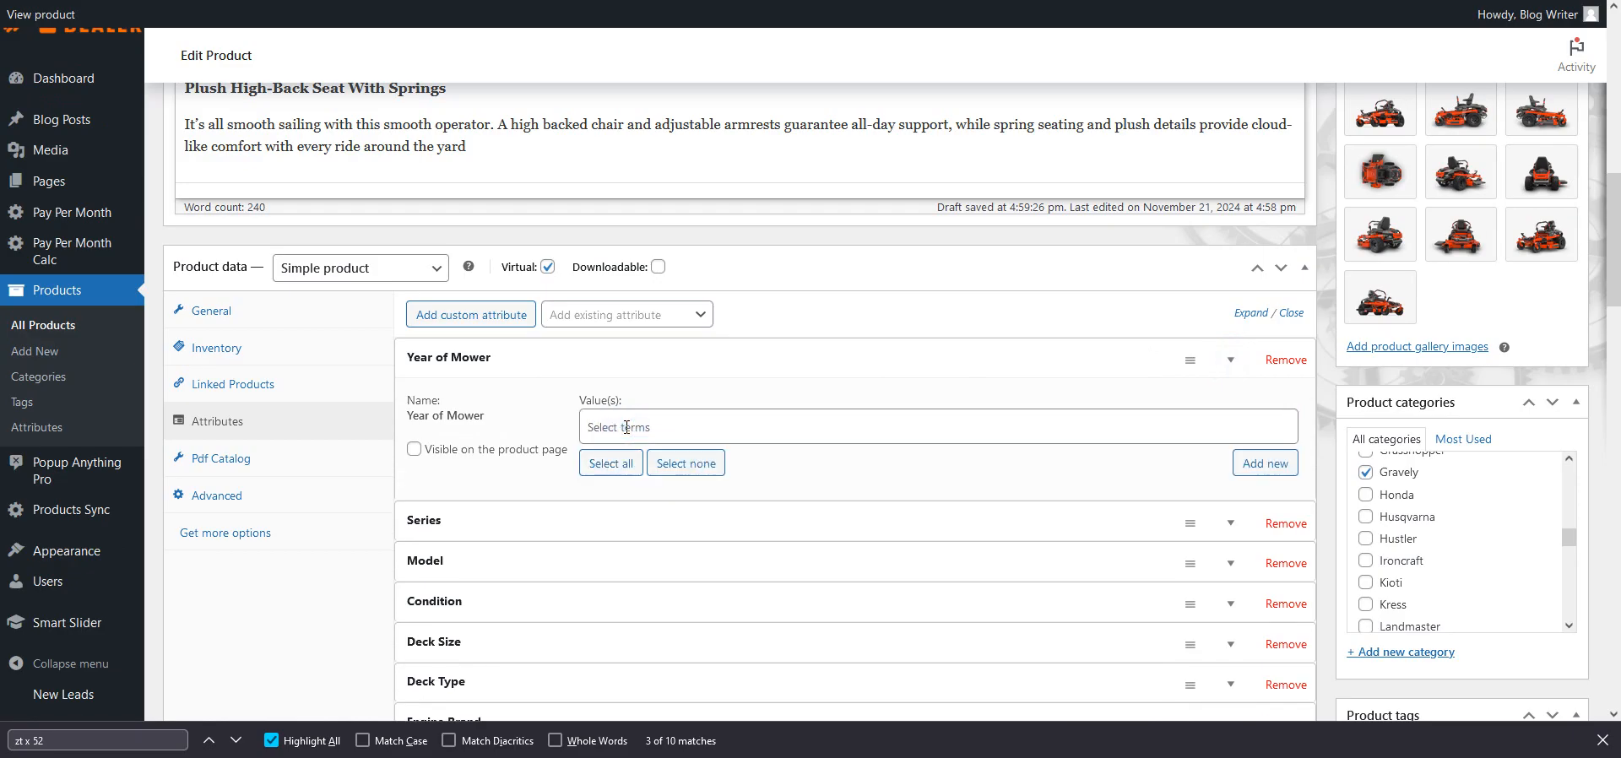
# Try to add a new term to the Year of Mower attribute
pyautogui.click(1259, 467)
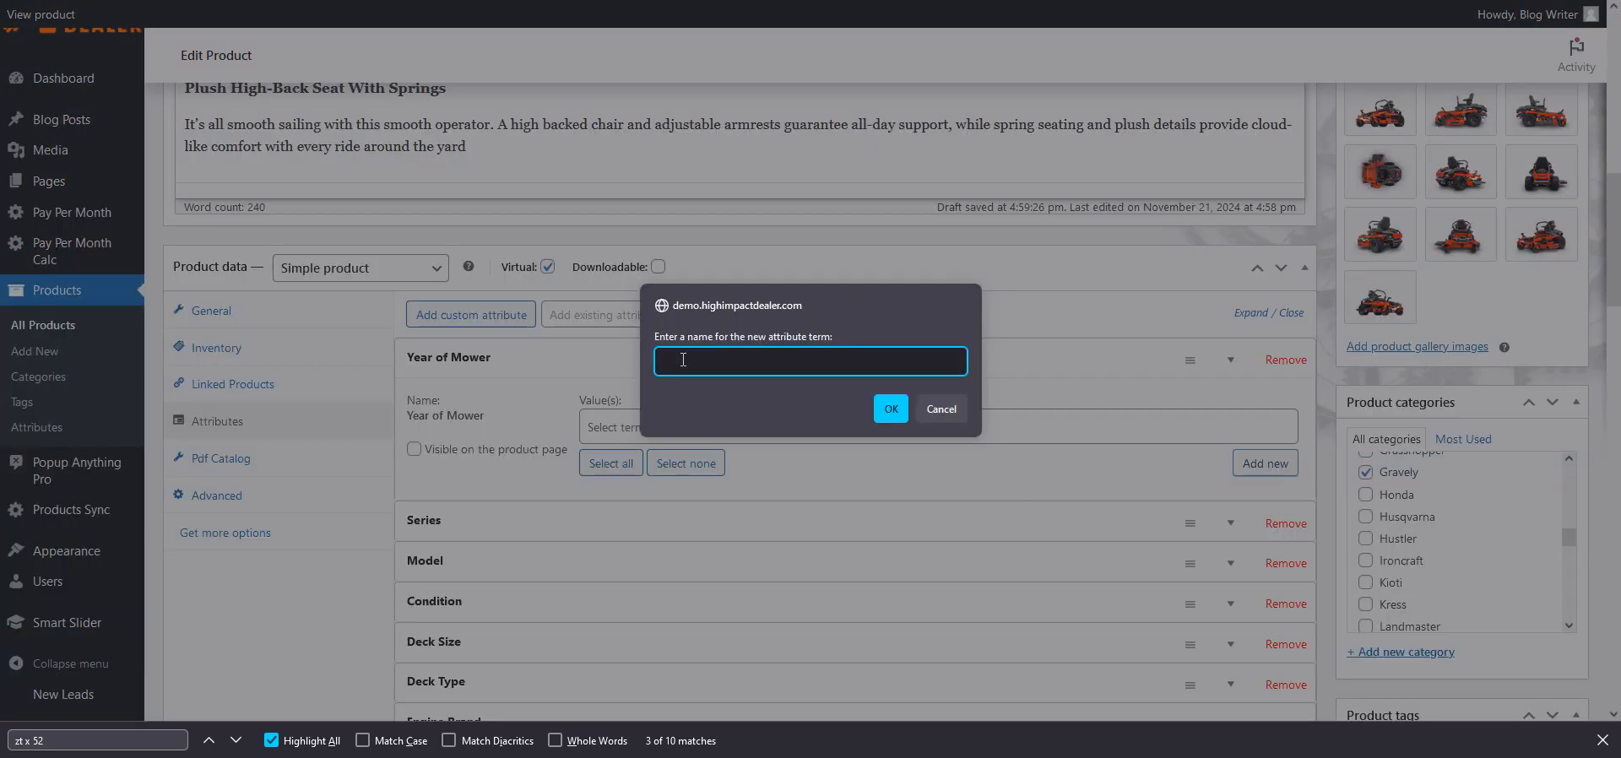
pyautogui.click(897, 408)
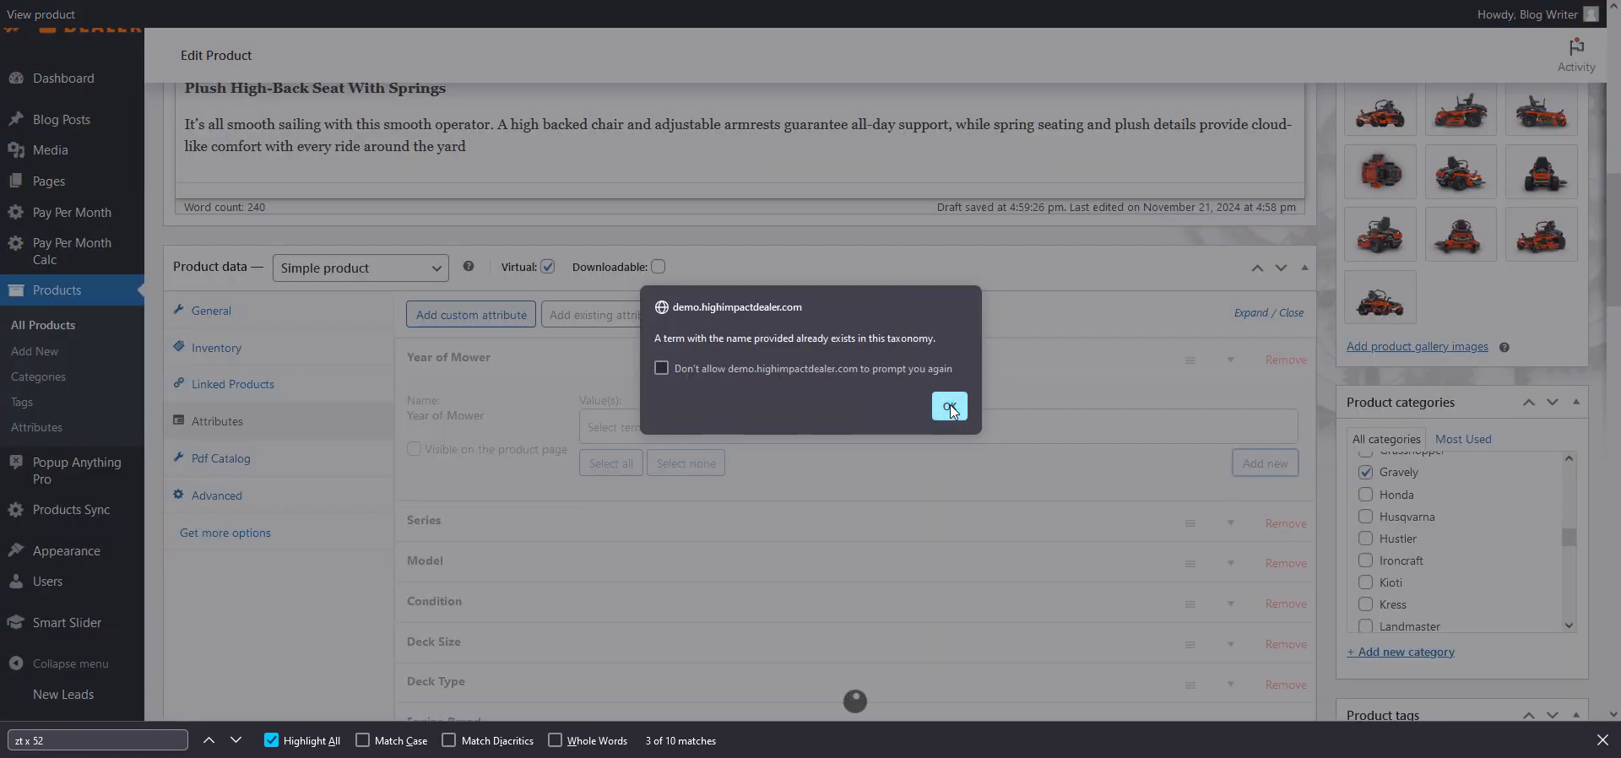
pyautogui.click(950, 406)
# Assign the existing term 2021 to the Year of Mower attribute
pyautogui.click(726, 429)
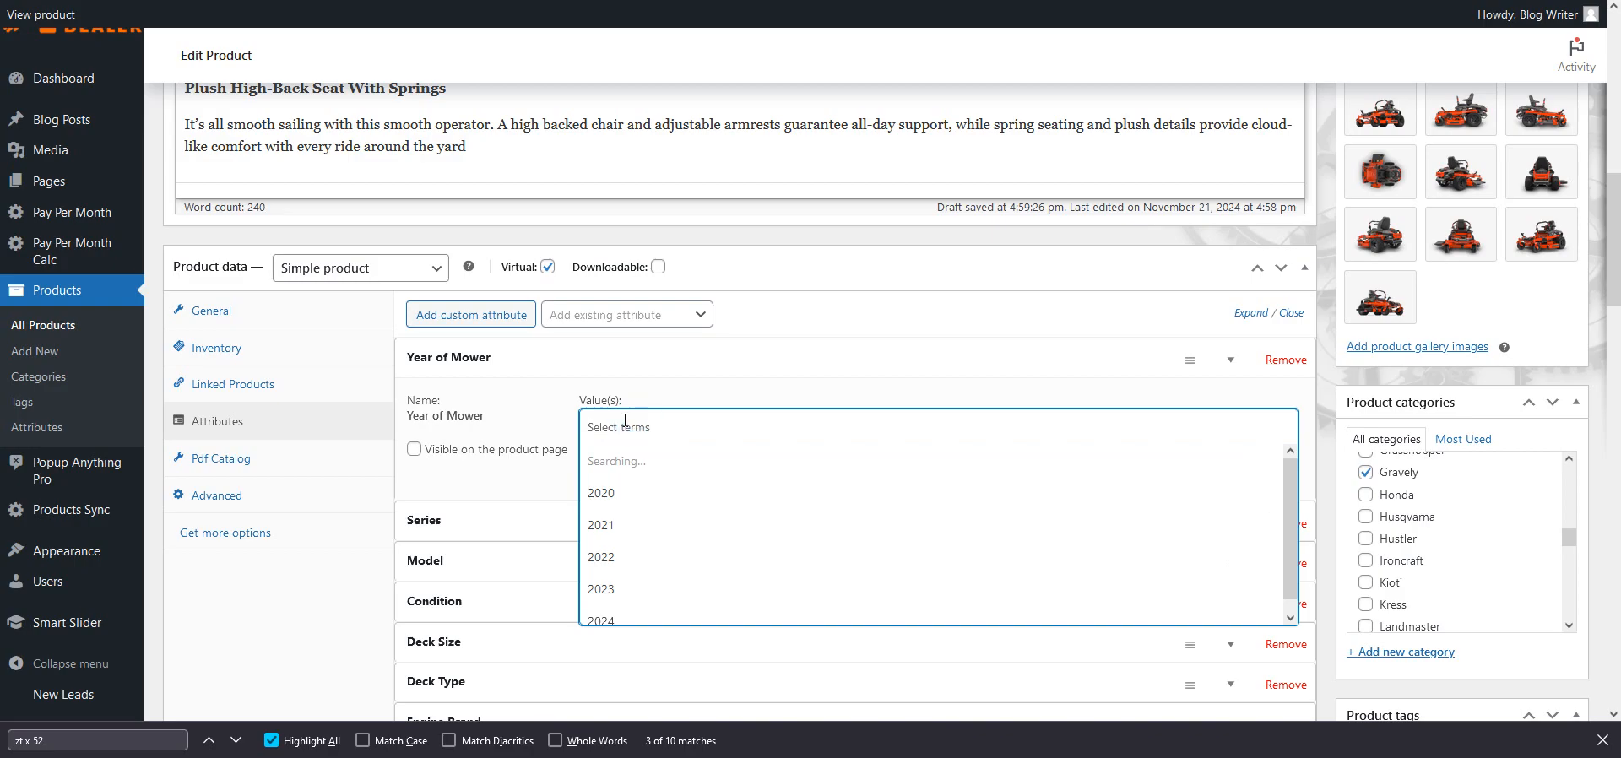
pyautogui.write('2021')
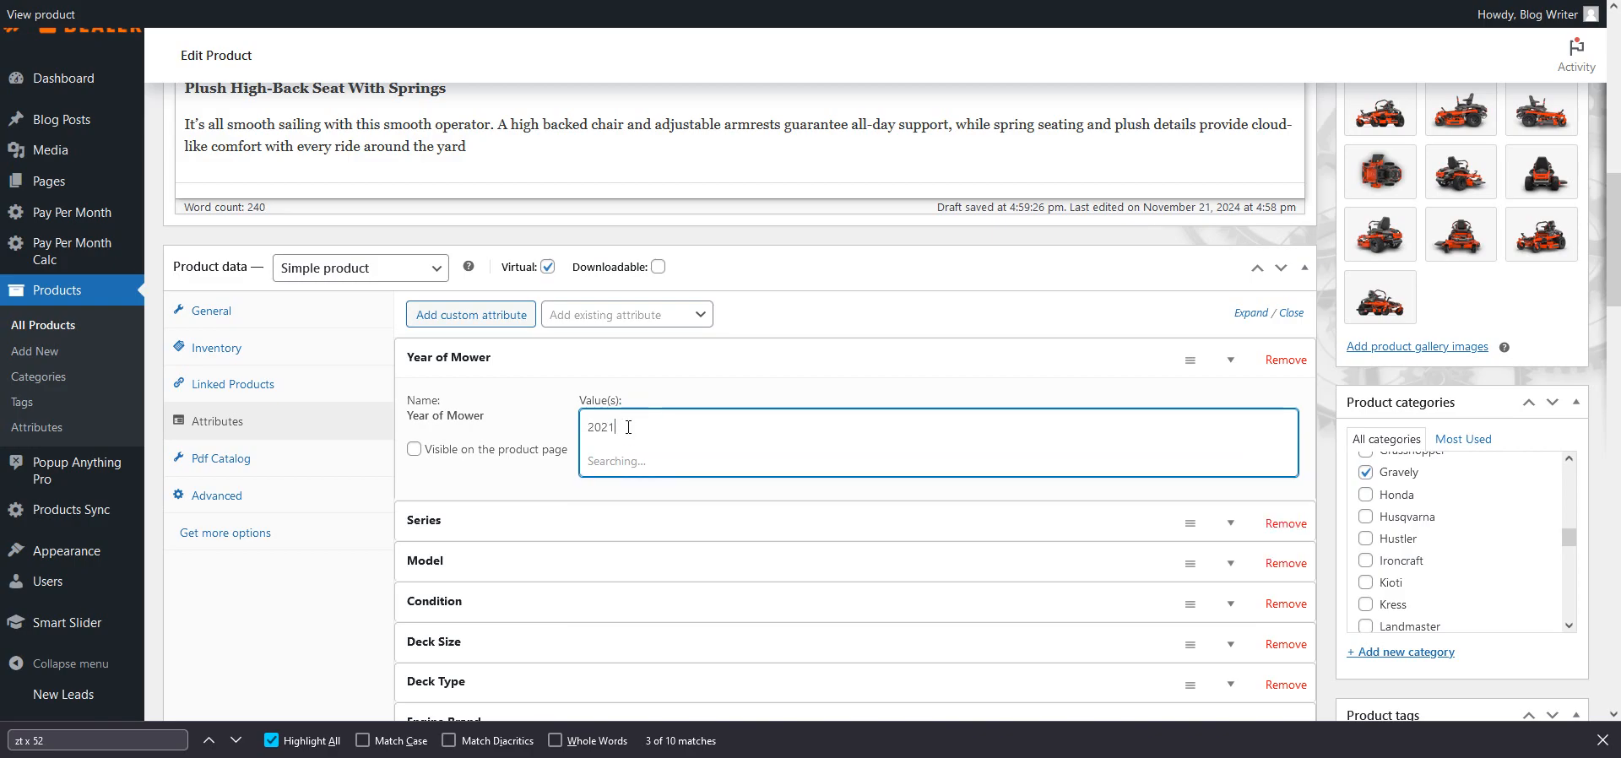
pyautogui.click(623, 448)
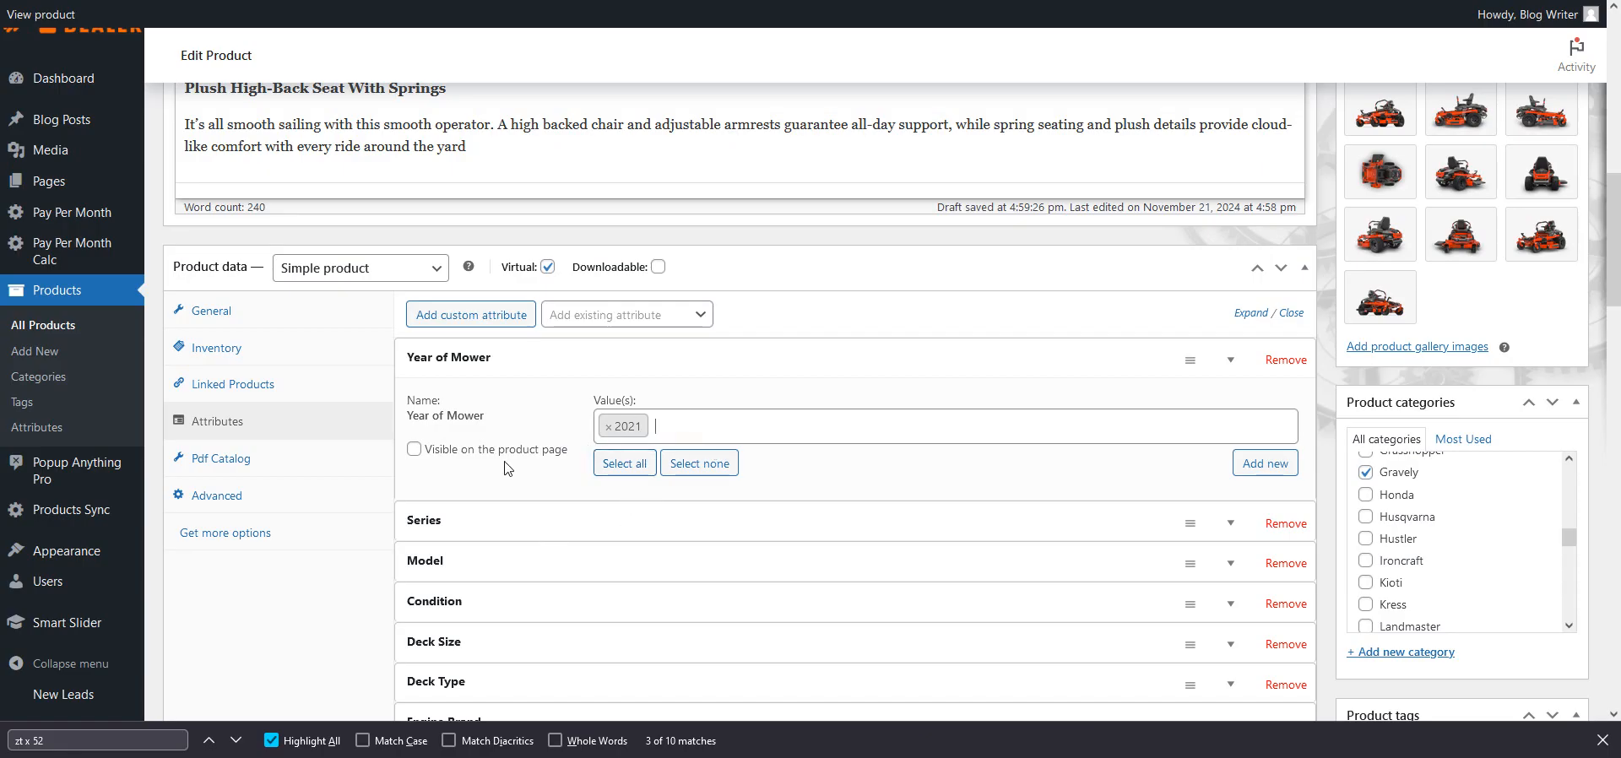
pyautogui.scroll(-2, 521, 496)
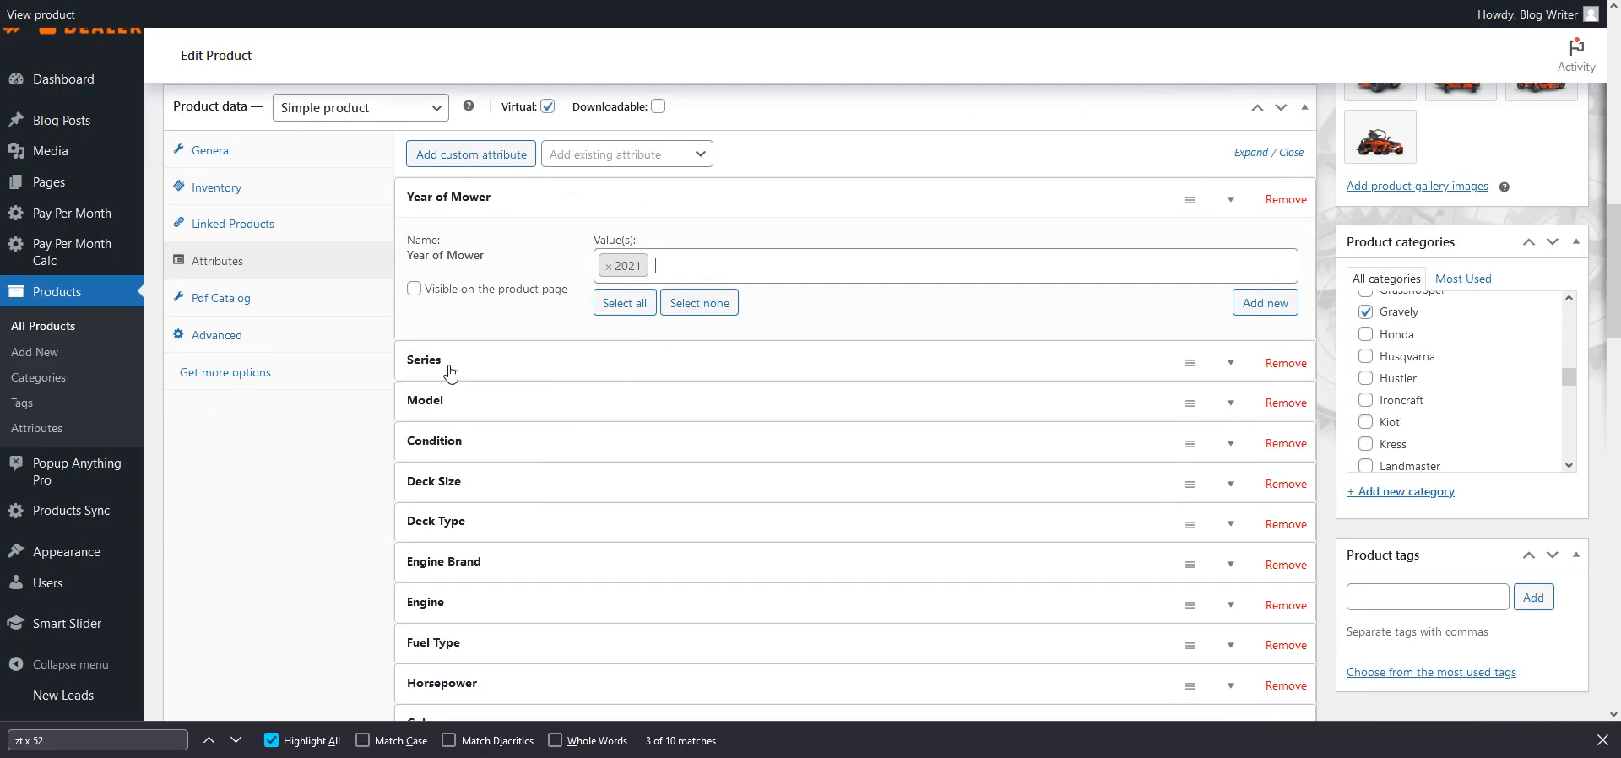
# Review the values assigned to the product's Series, Model and Condition attributes
pyautogui.click(450, 370)
pyautogui.click(422, 363)
pyautogui.click(422, 402)
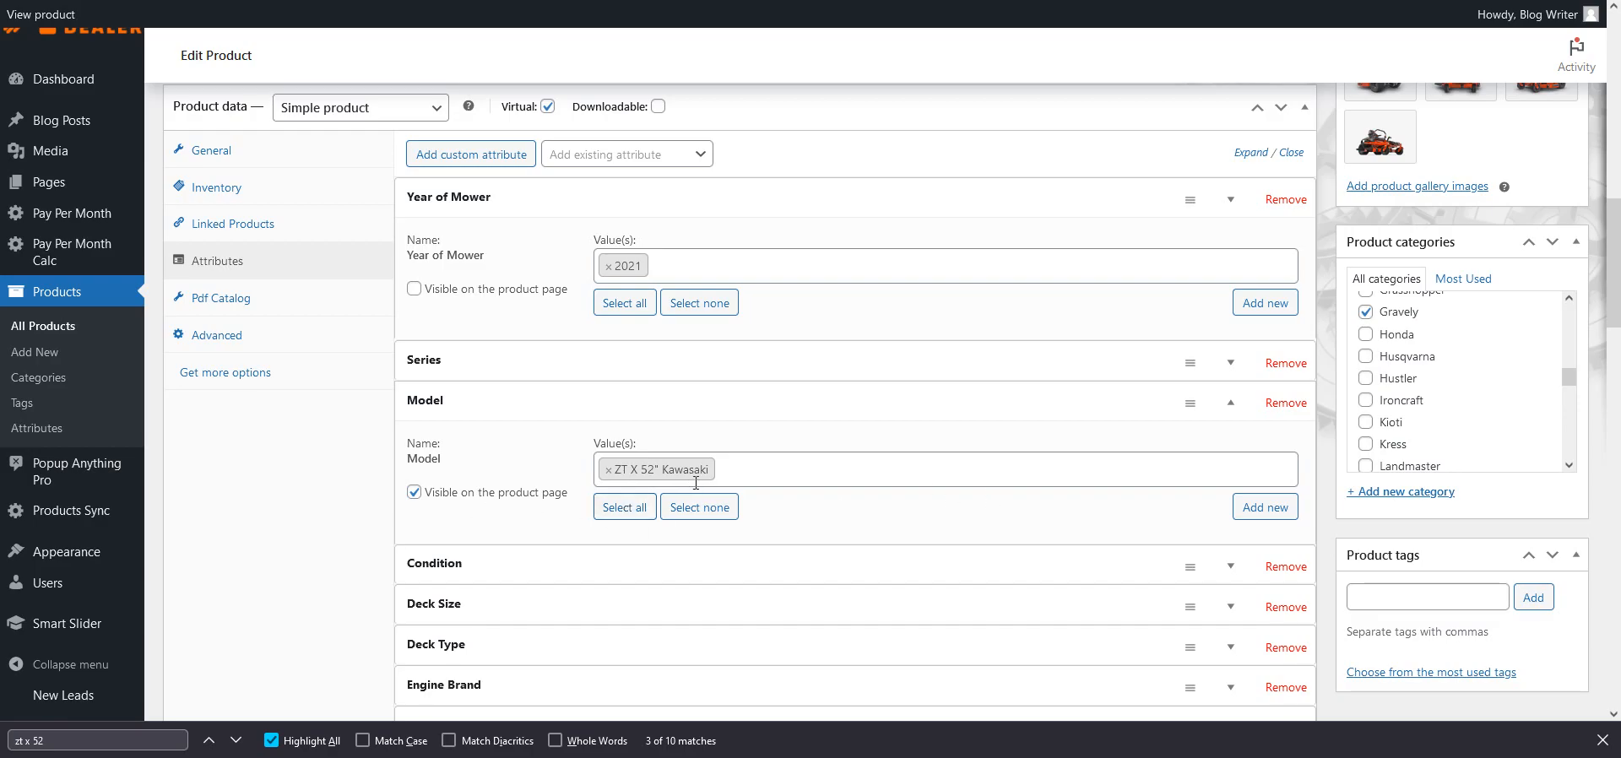
pyautogui.click(445, 408)
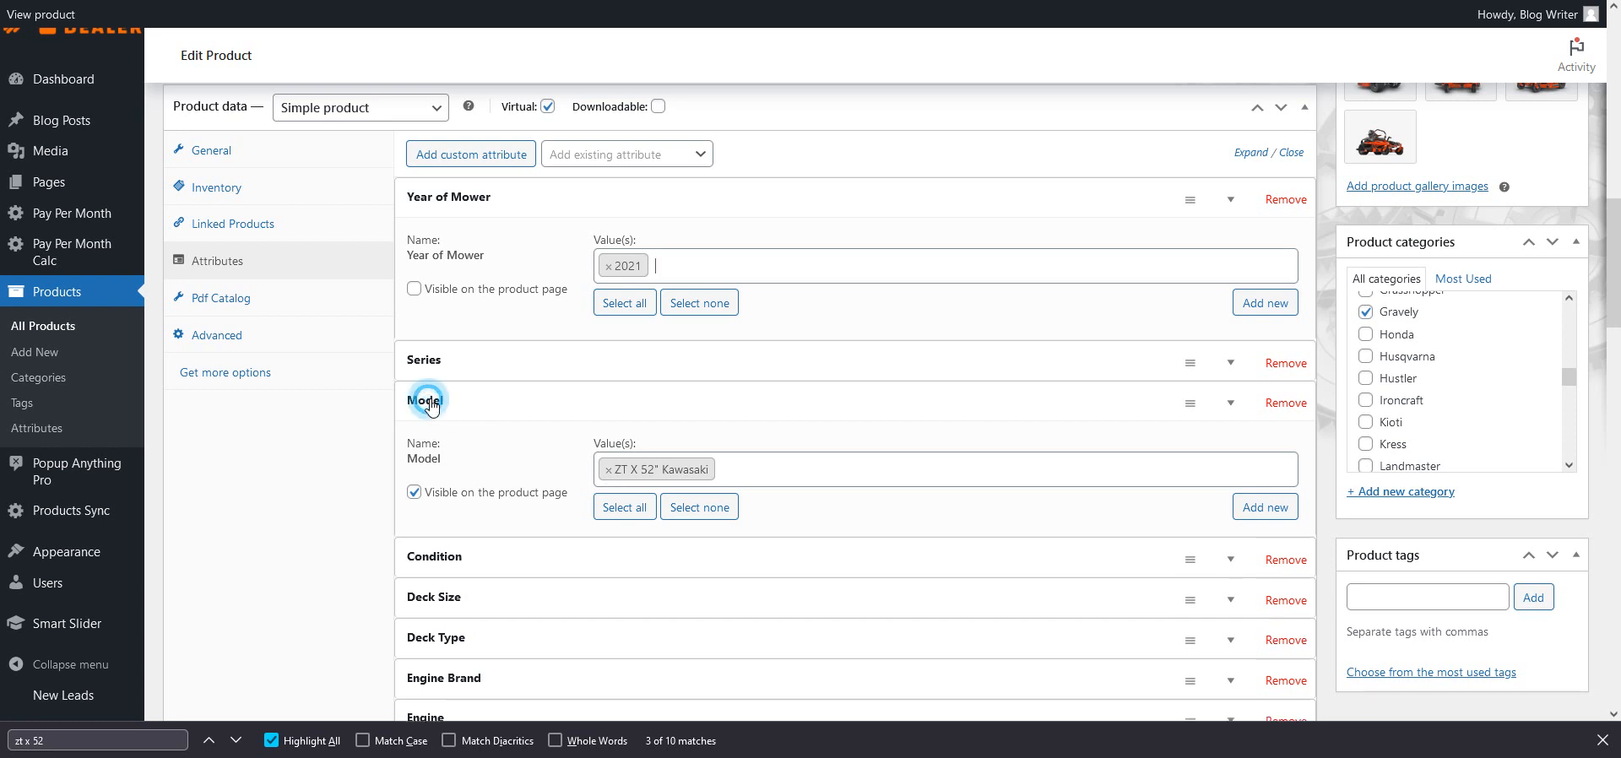
pyautogui.click(445, 448)
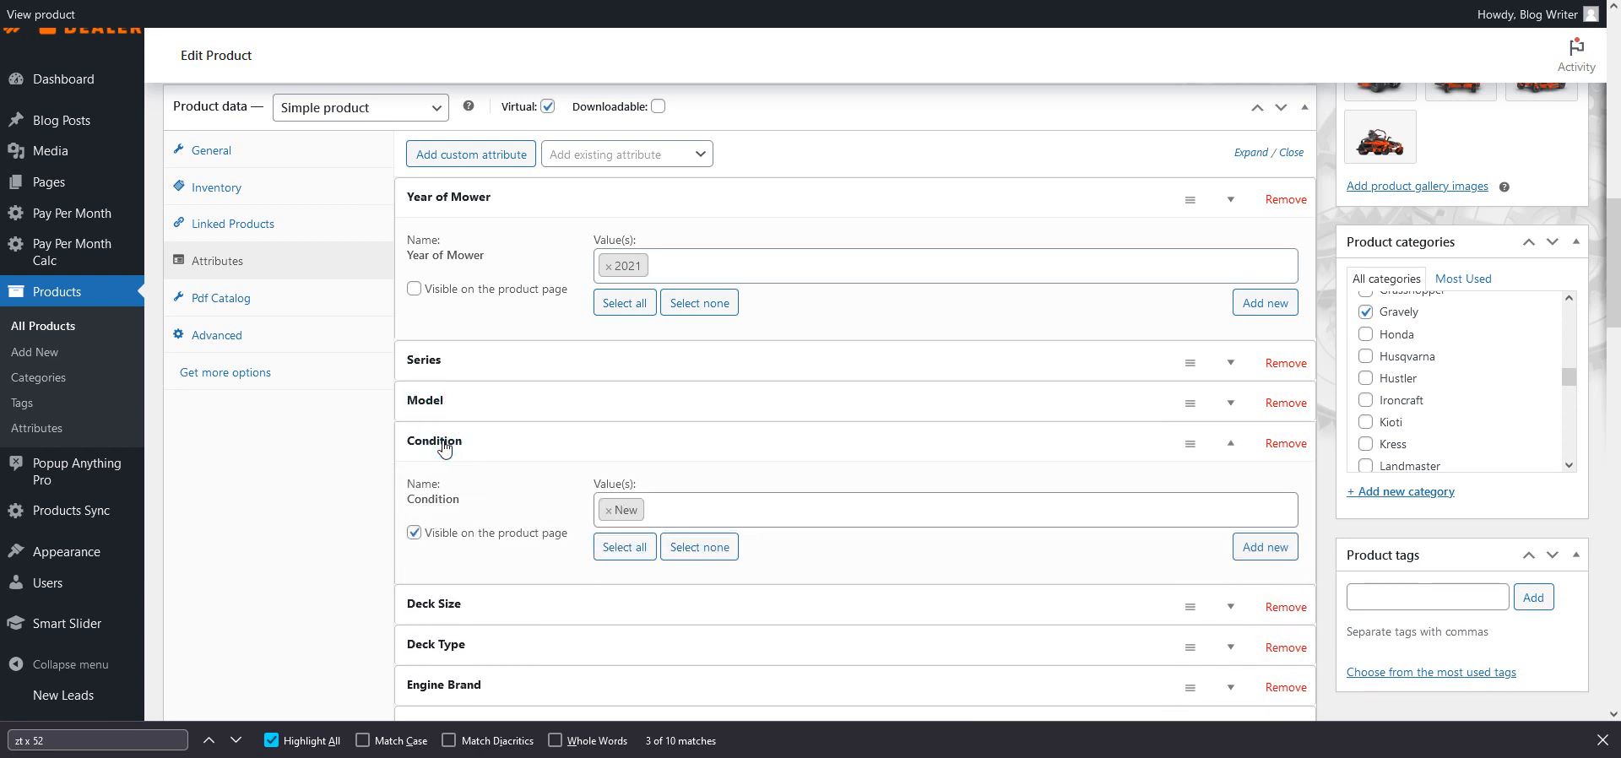
pyautogui.click(439, 440)
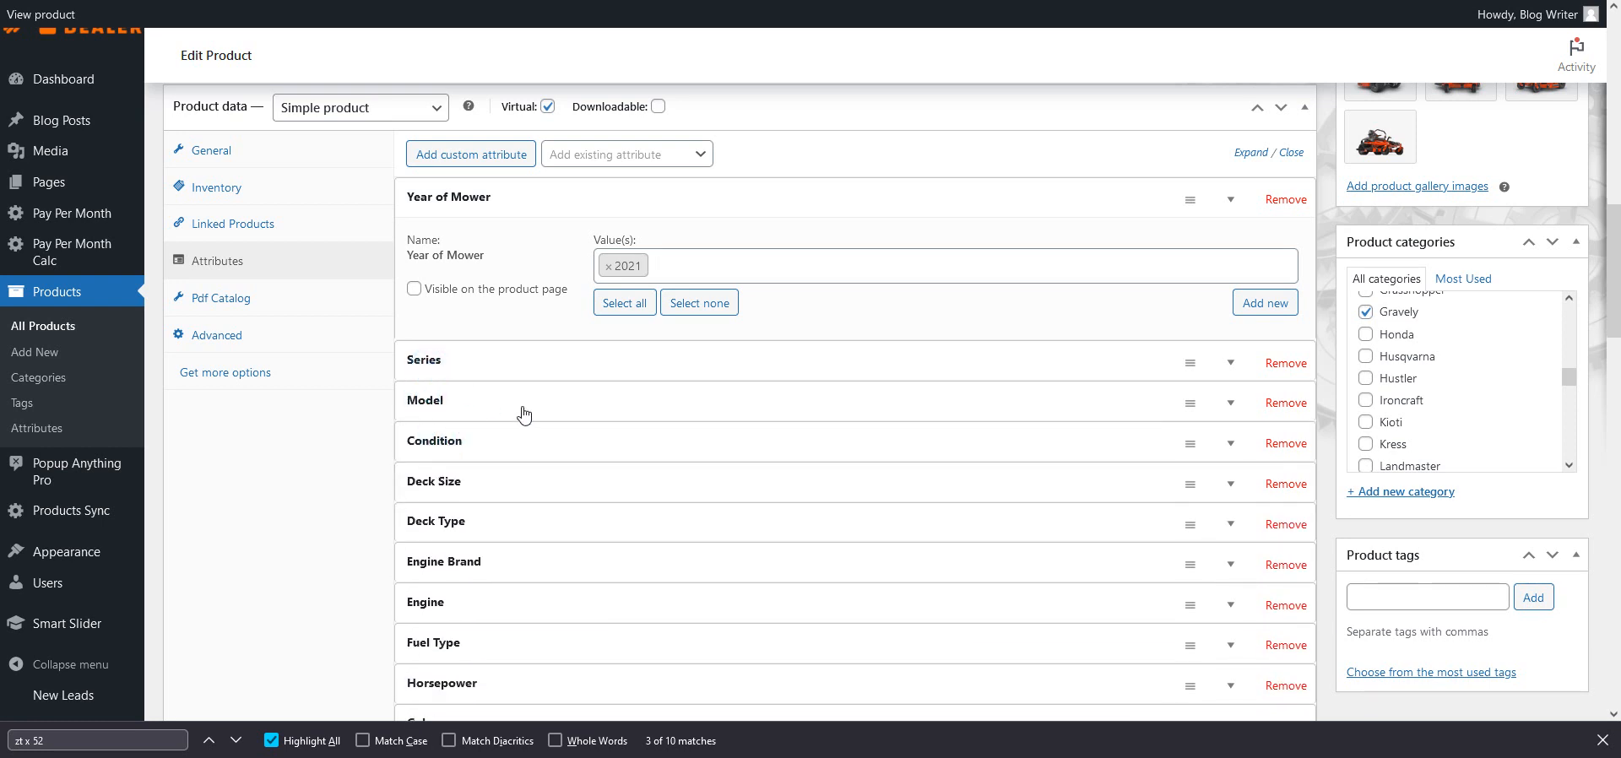
# Clear the ZT X term from the Series attribute, look through the available series terms, and leave the attribute empty
pyautogui.click(427, 364)
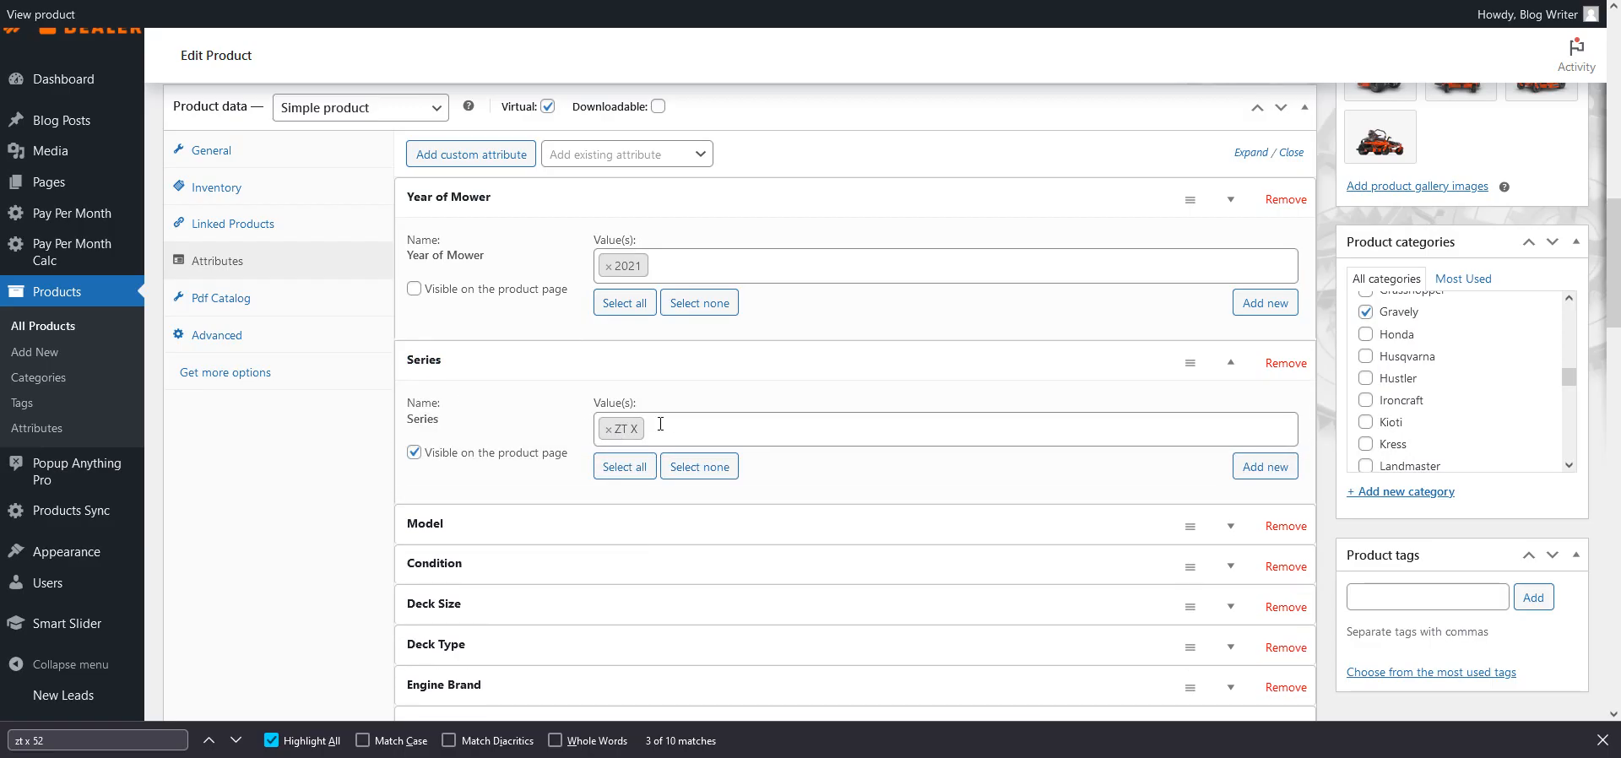
pyautogui.click(608, 429)
pyautogui.click(625, 427)
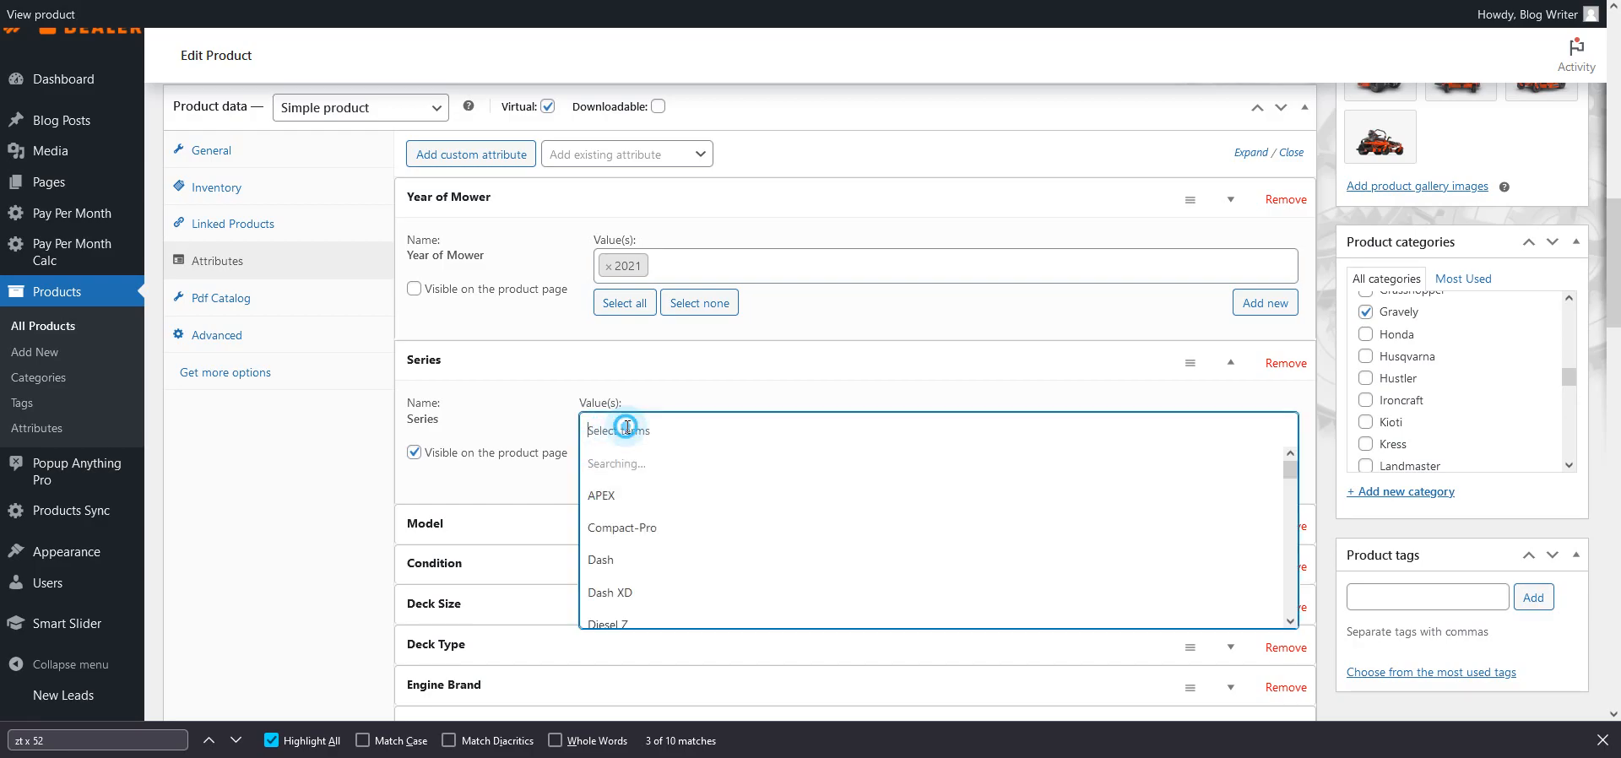
pyautogui.scroll(-8, 657, 482)
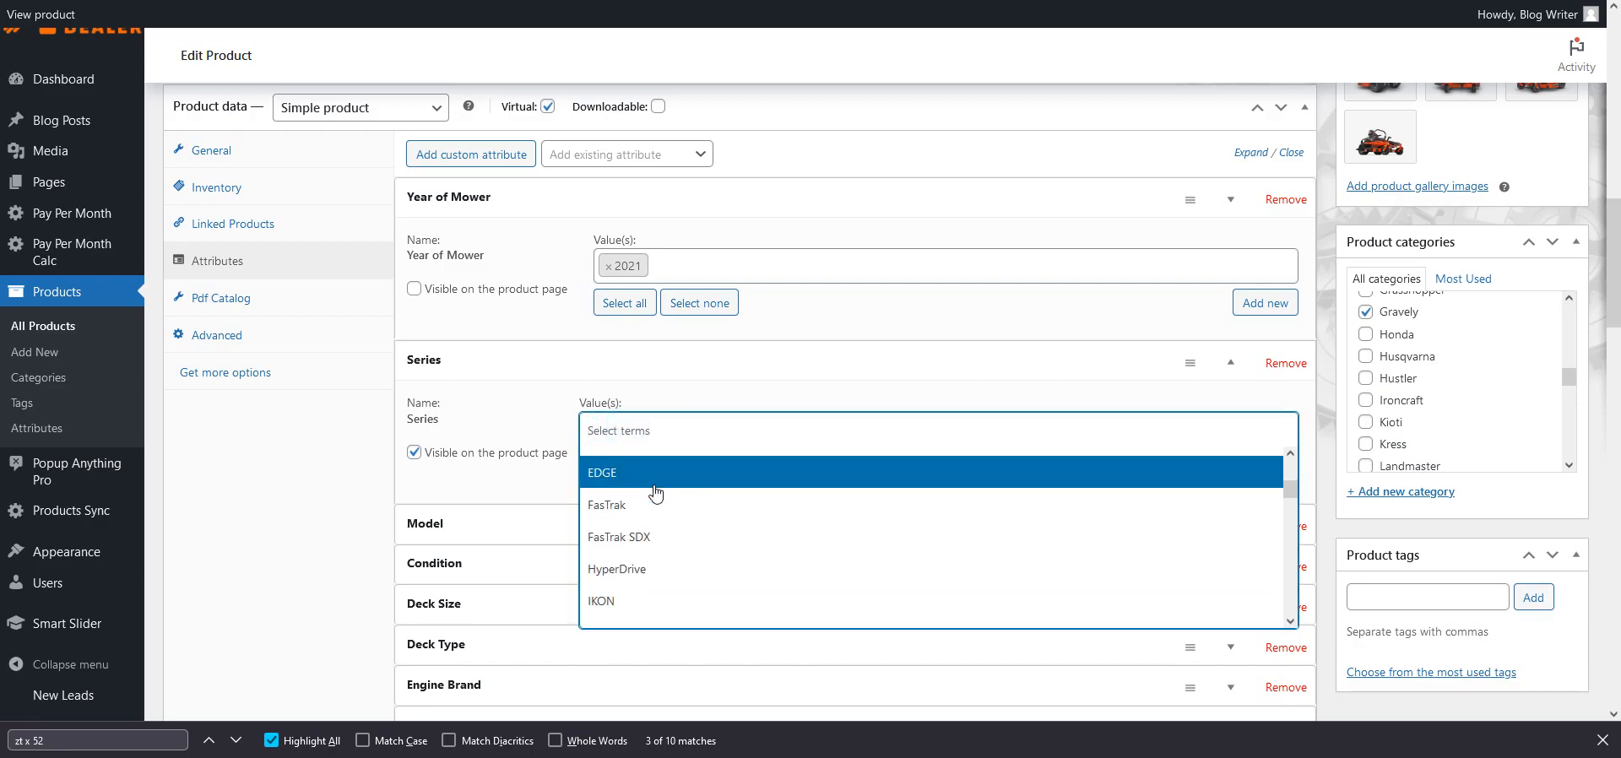
pyautogui.scroll(-6, 657, 492)
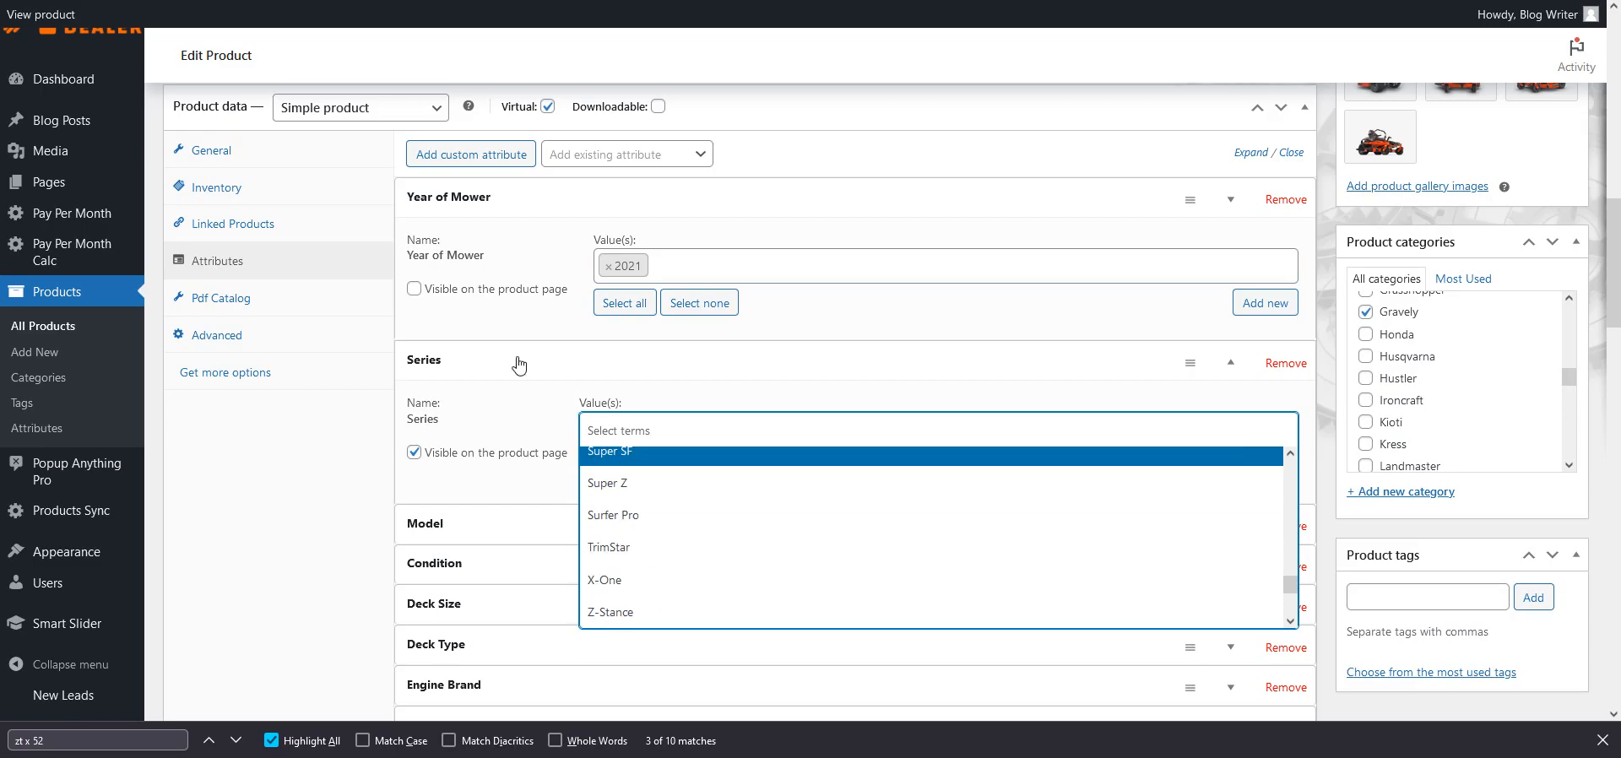
pyautogui.click(618, 416)
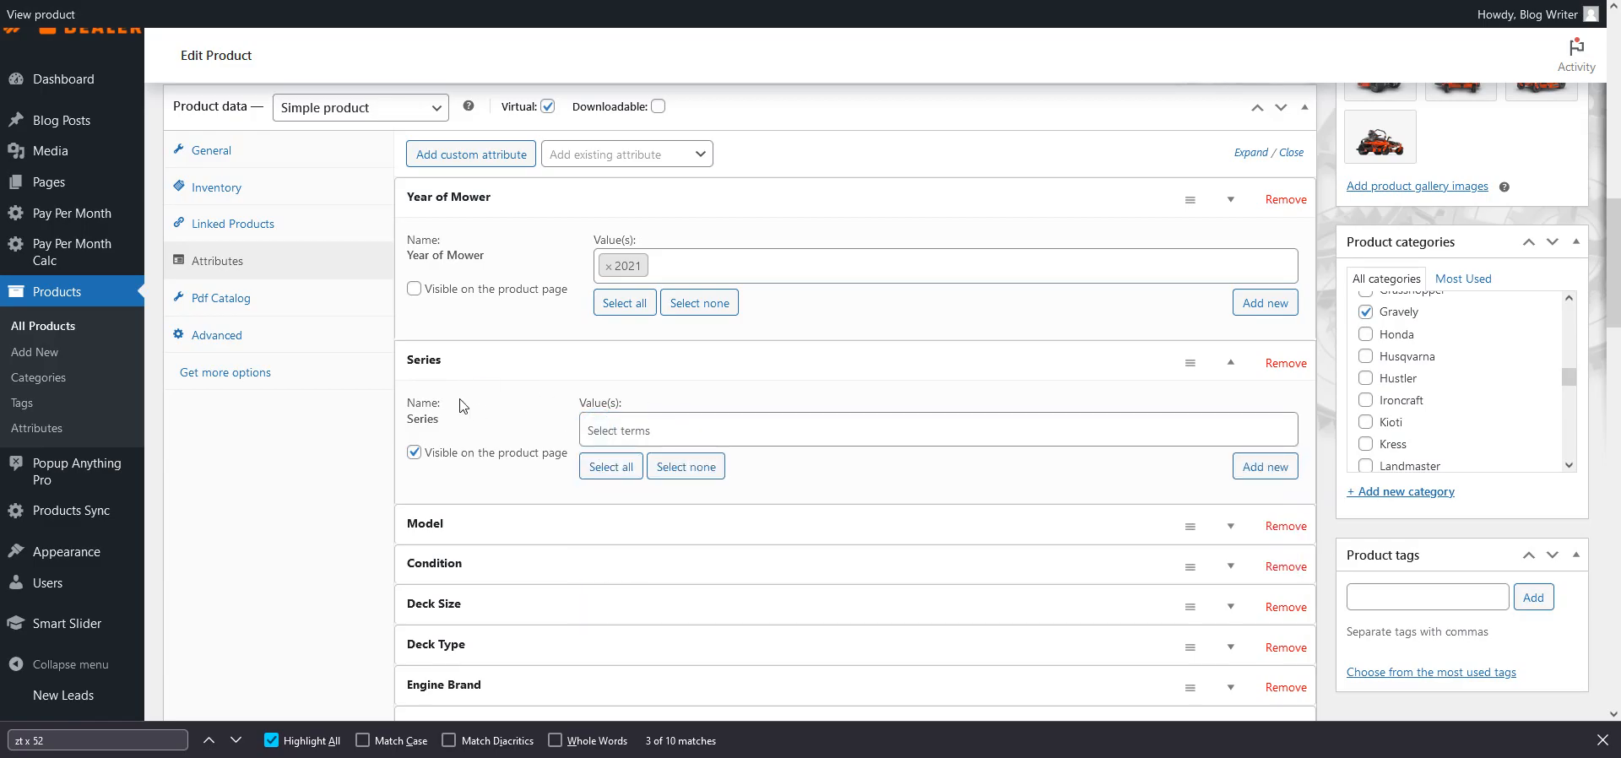
pyautogui.click(427, 360)
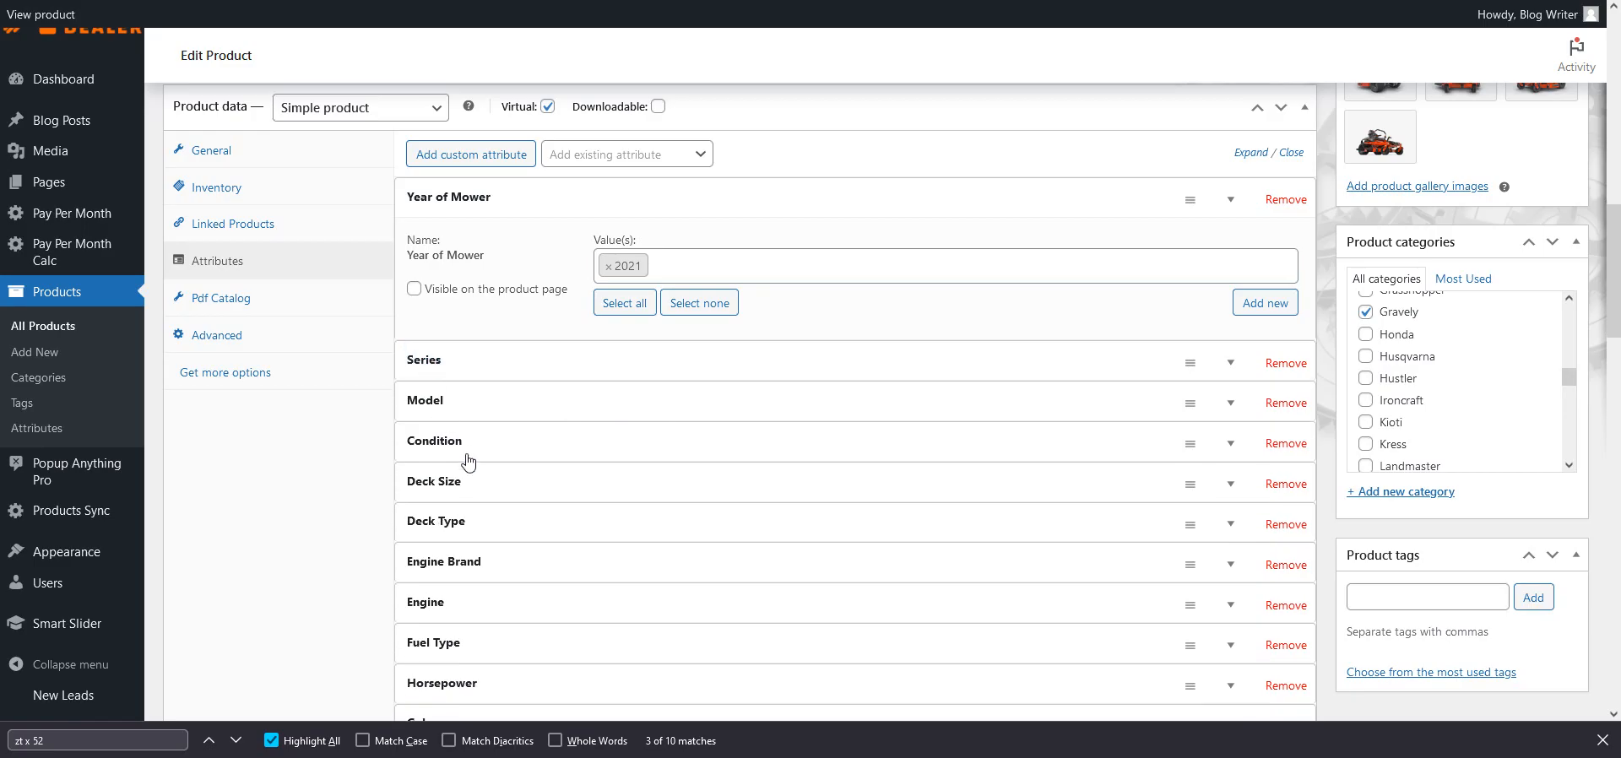
# Replace the Condition attribute's value with Used
pyautogui.click(442, 448)
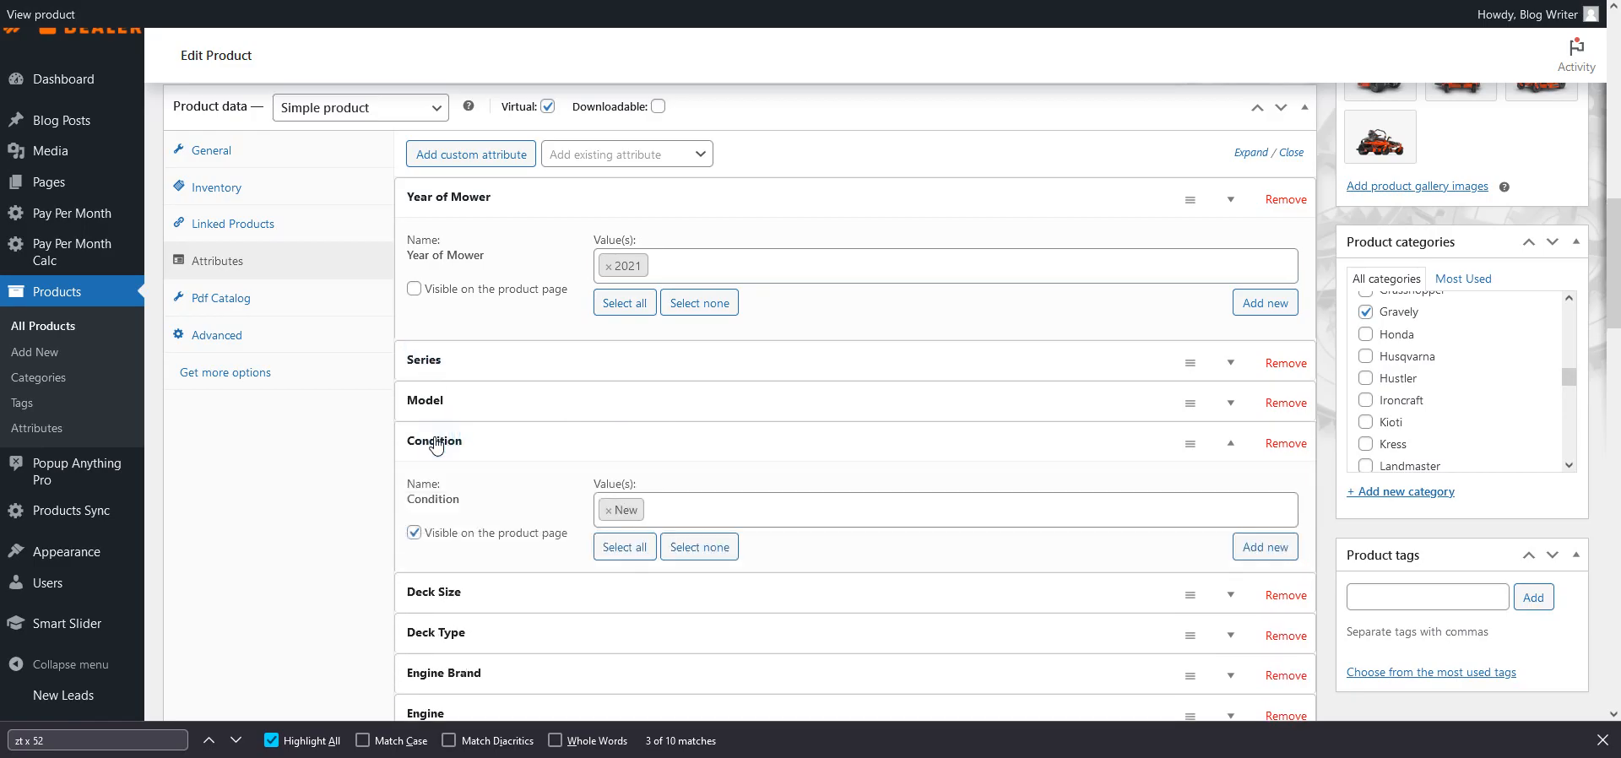
pyautogui.click(613, 511)
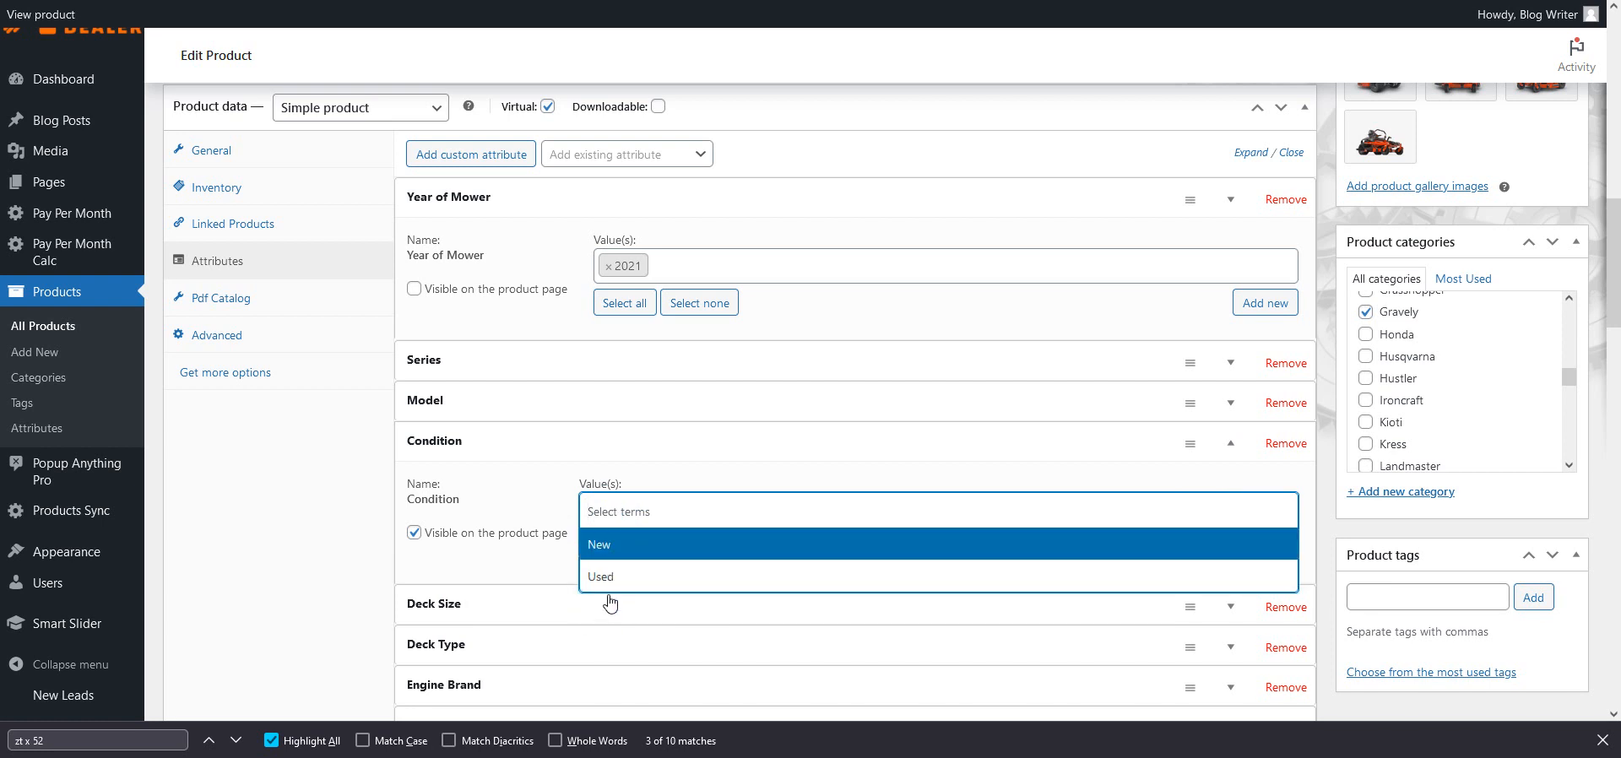
pyautogui.click(610, 580)
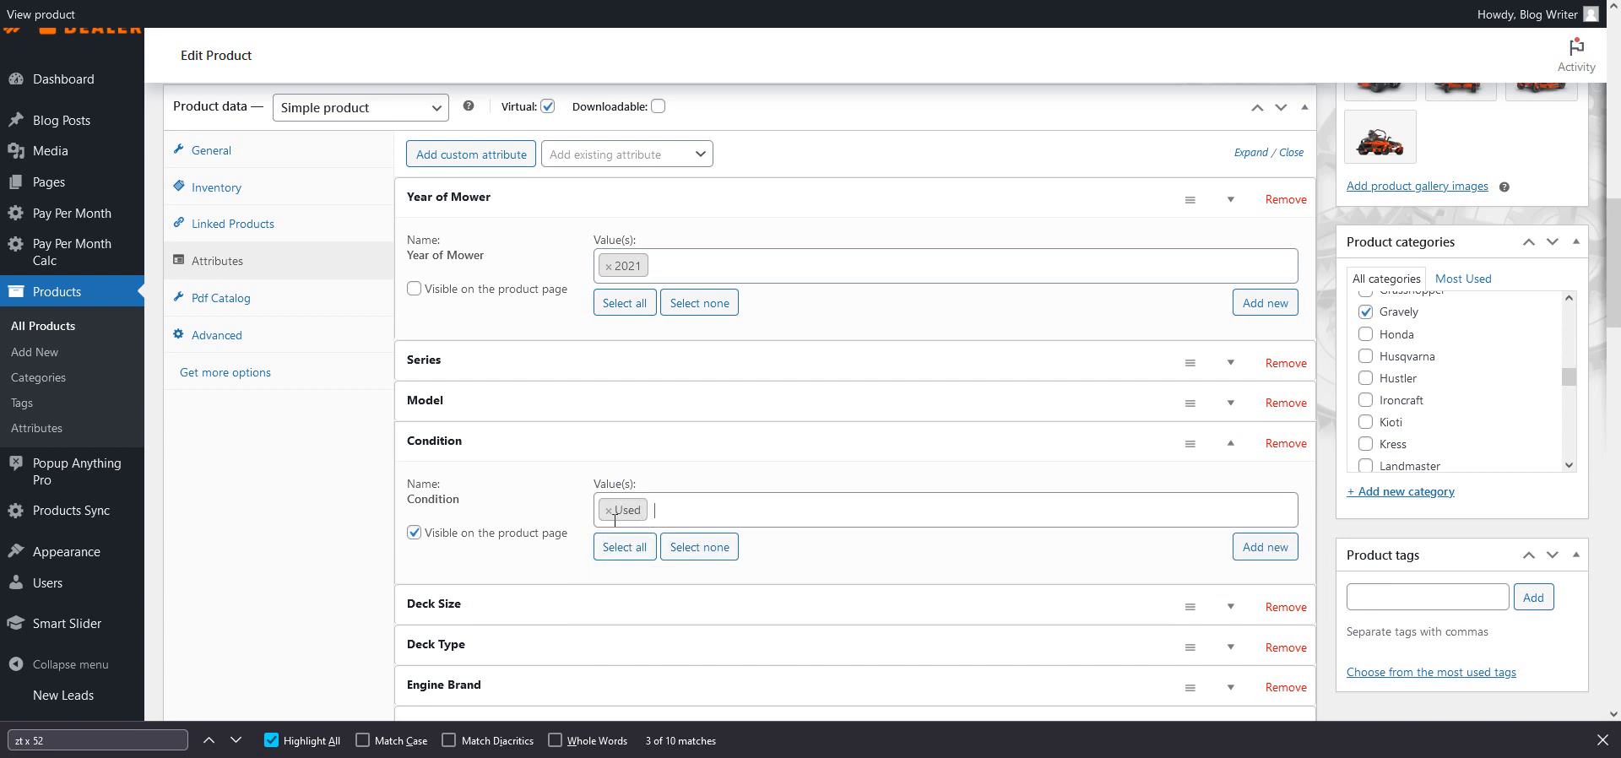
# Check the values assigned to the Deck Size, Deck Type and Engine Brand attributes
pyautogui.scroll(-2, 459, 520)
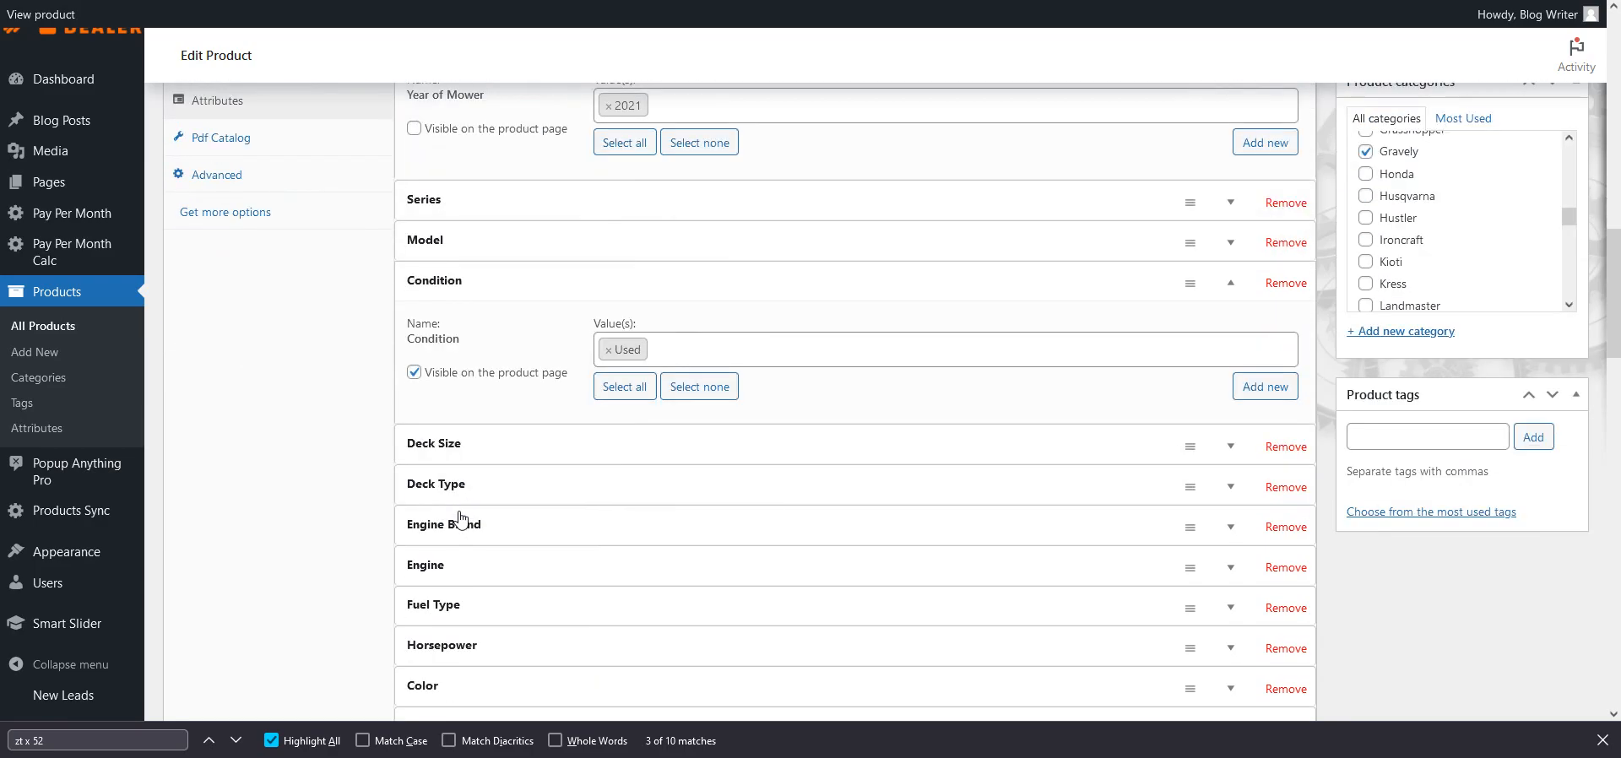
pyautogui.click(449, 447)
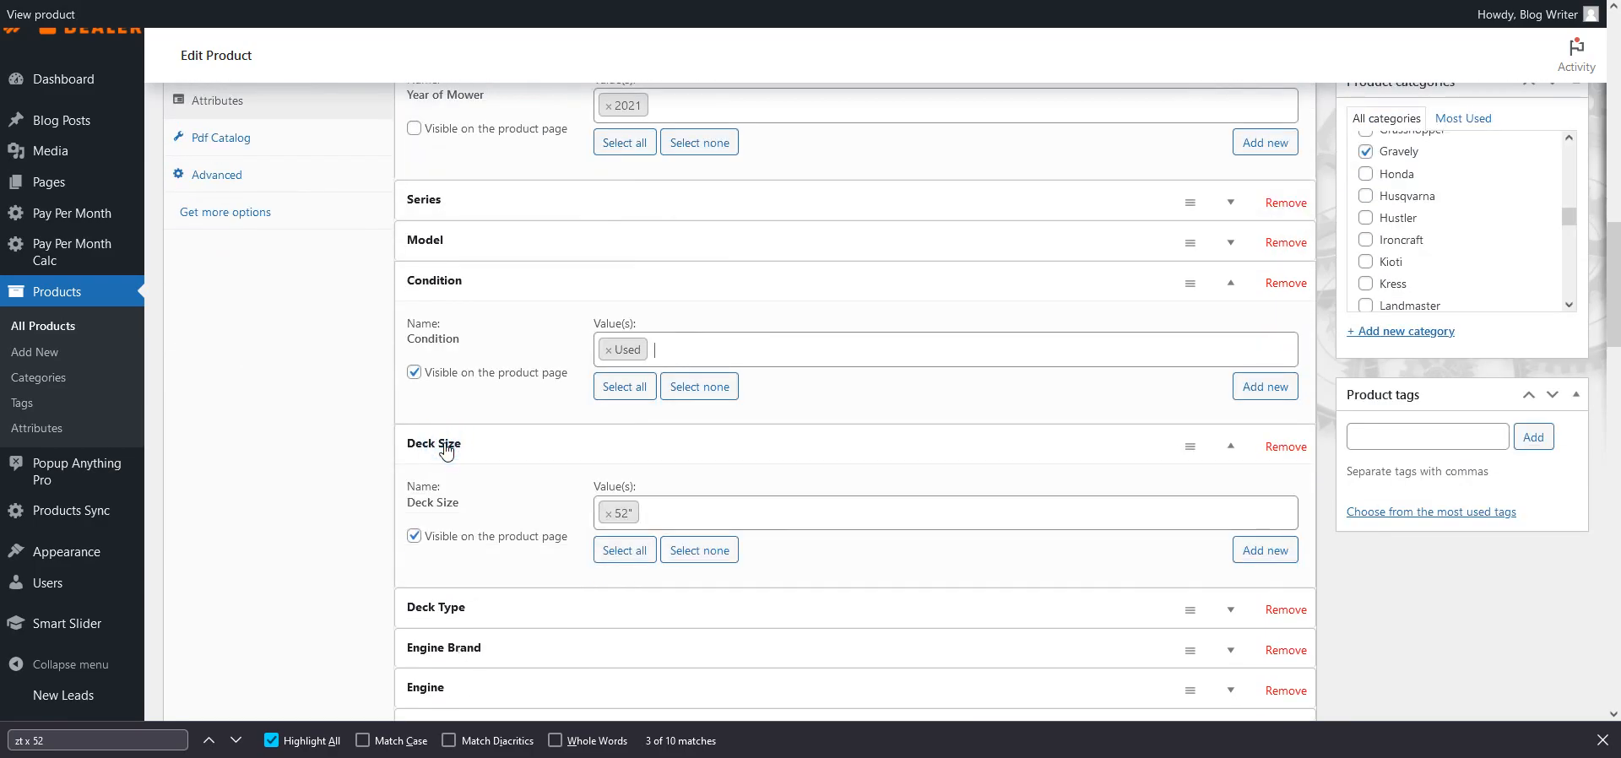
pyautogui.click(448, 446)
pyautogui.click(438, 490)
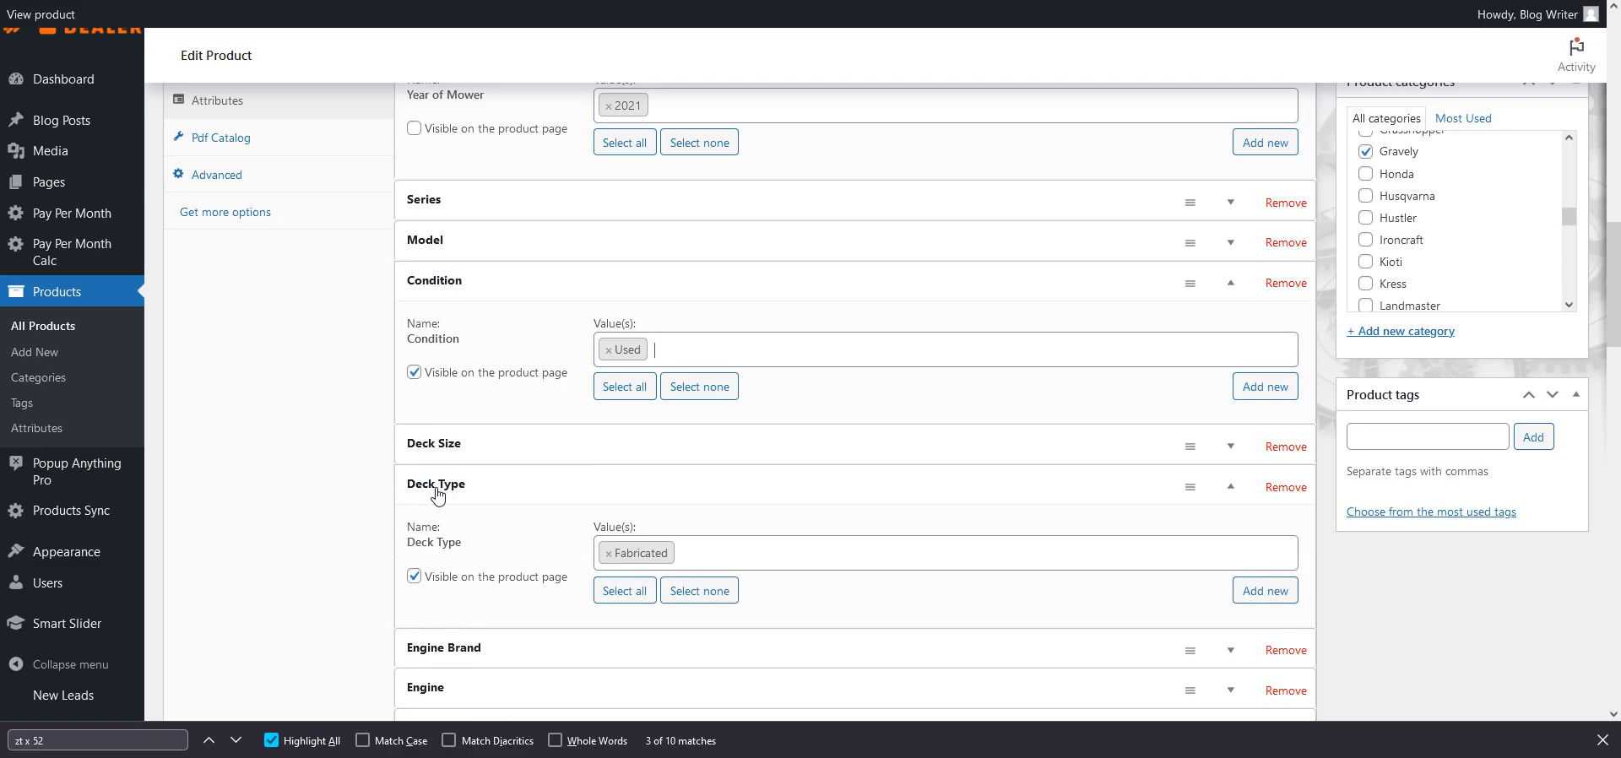
pyautogui.click(438, 494)
pyautogui.click(446, 528)
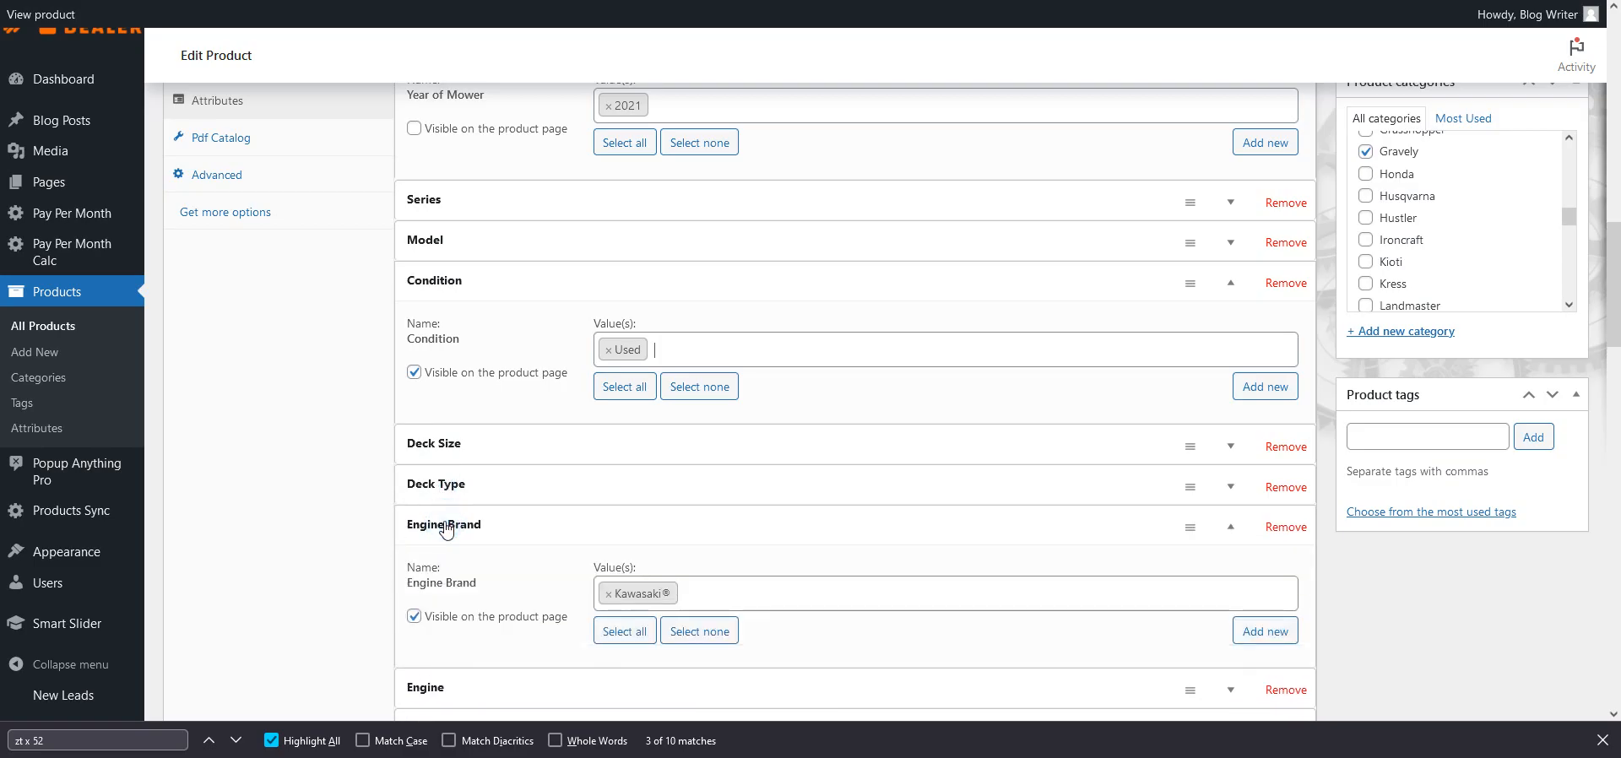
pyautogui.click(446, 528)
# Remove the assigned Kawasaki term from the Engine attribute and leave it empty
pyautogui.click(447, 565)
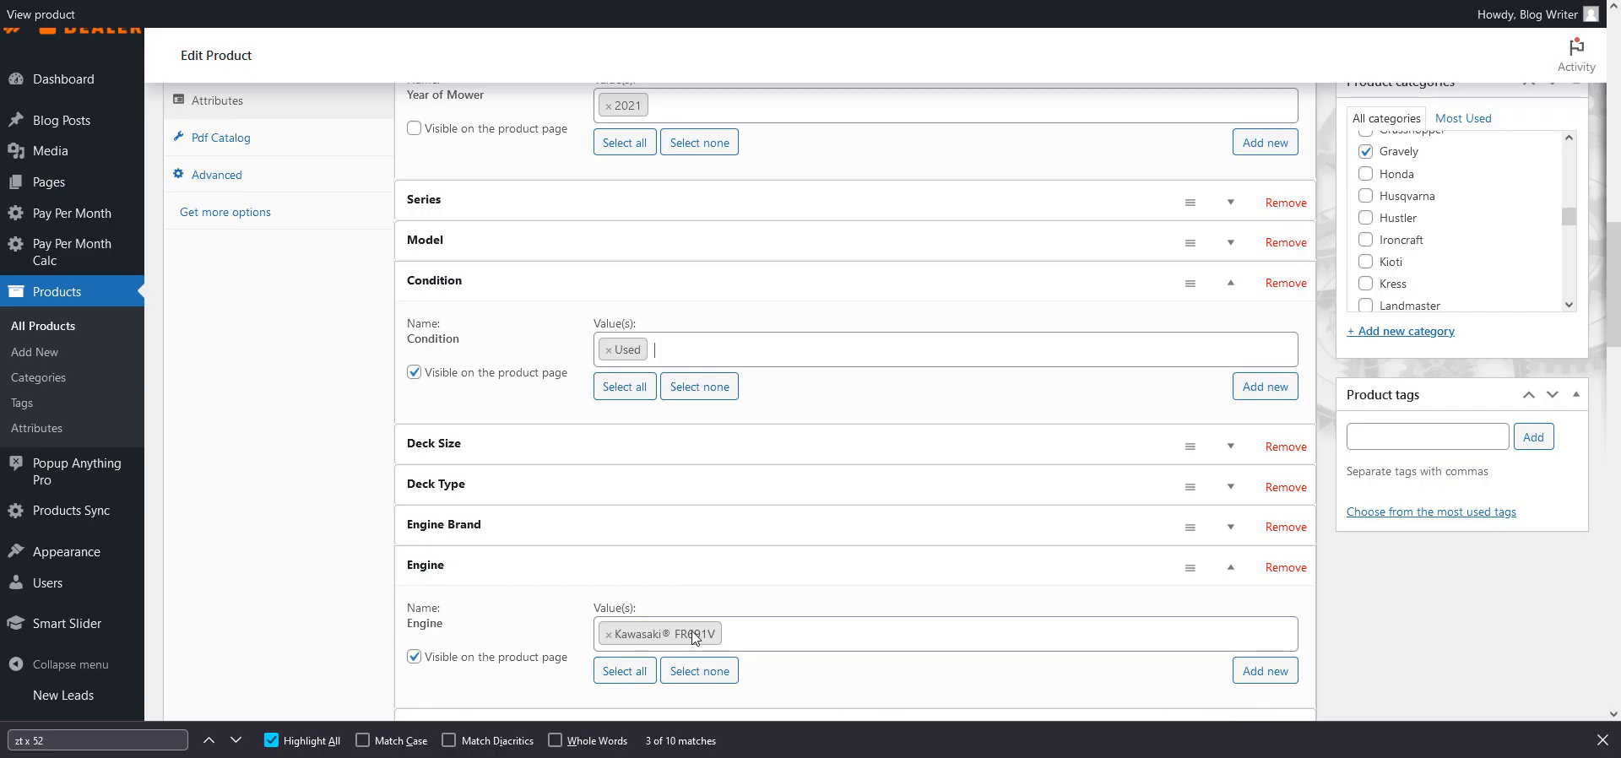
pyautogui.click(608, 635)
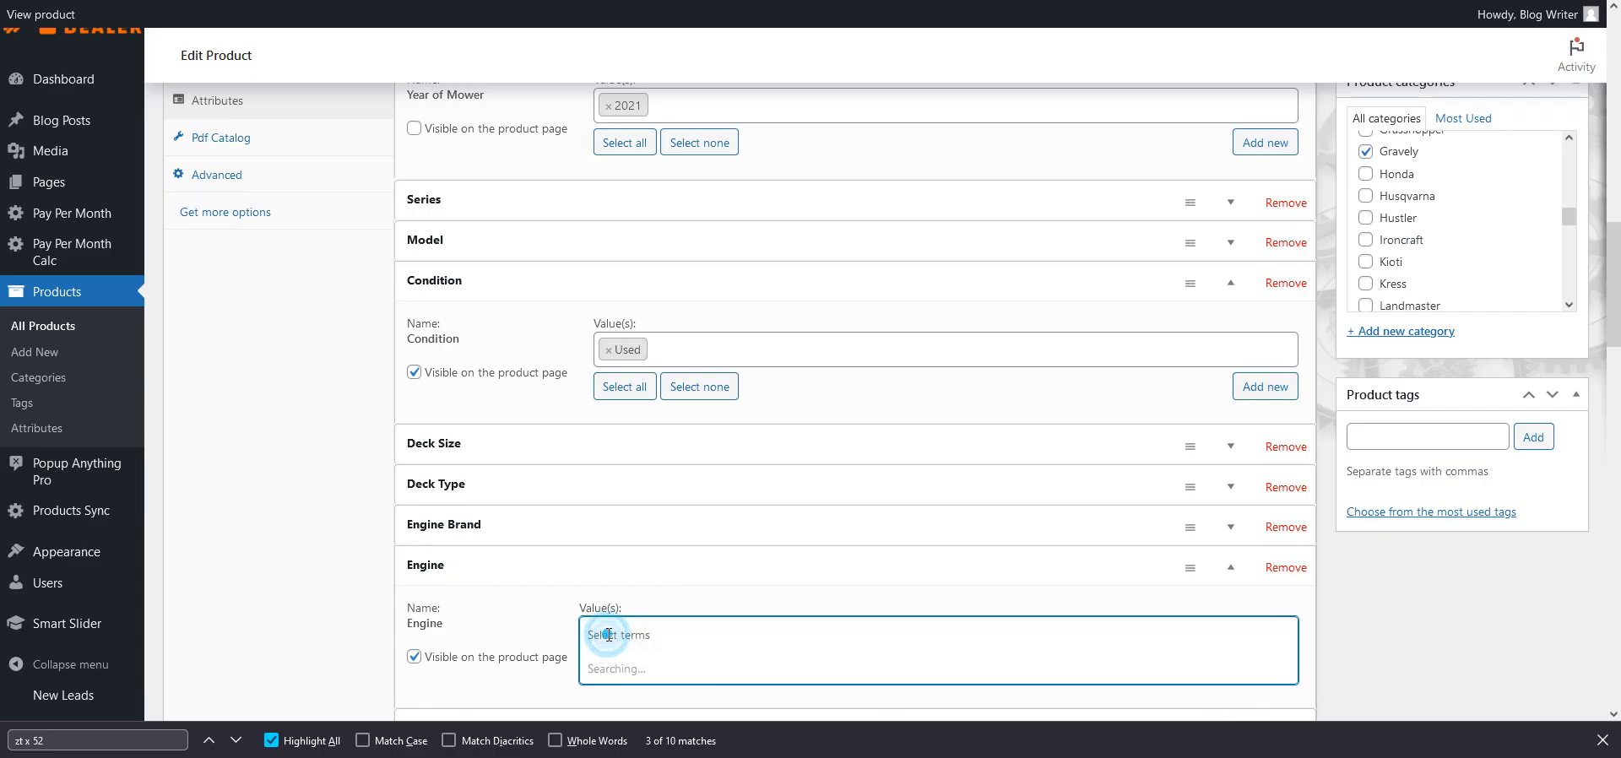
pyautogui.scroll(-4, 524, 456)
pyautogui.click(425, 247)
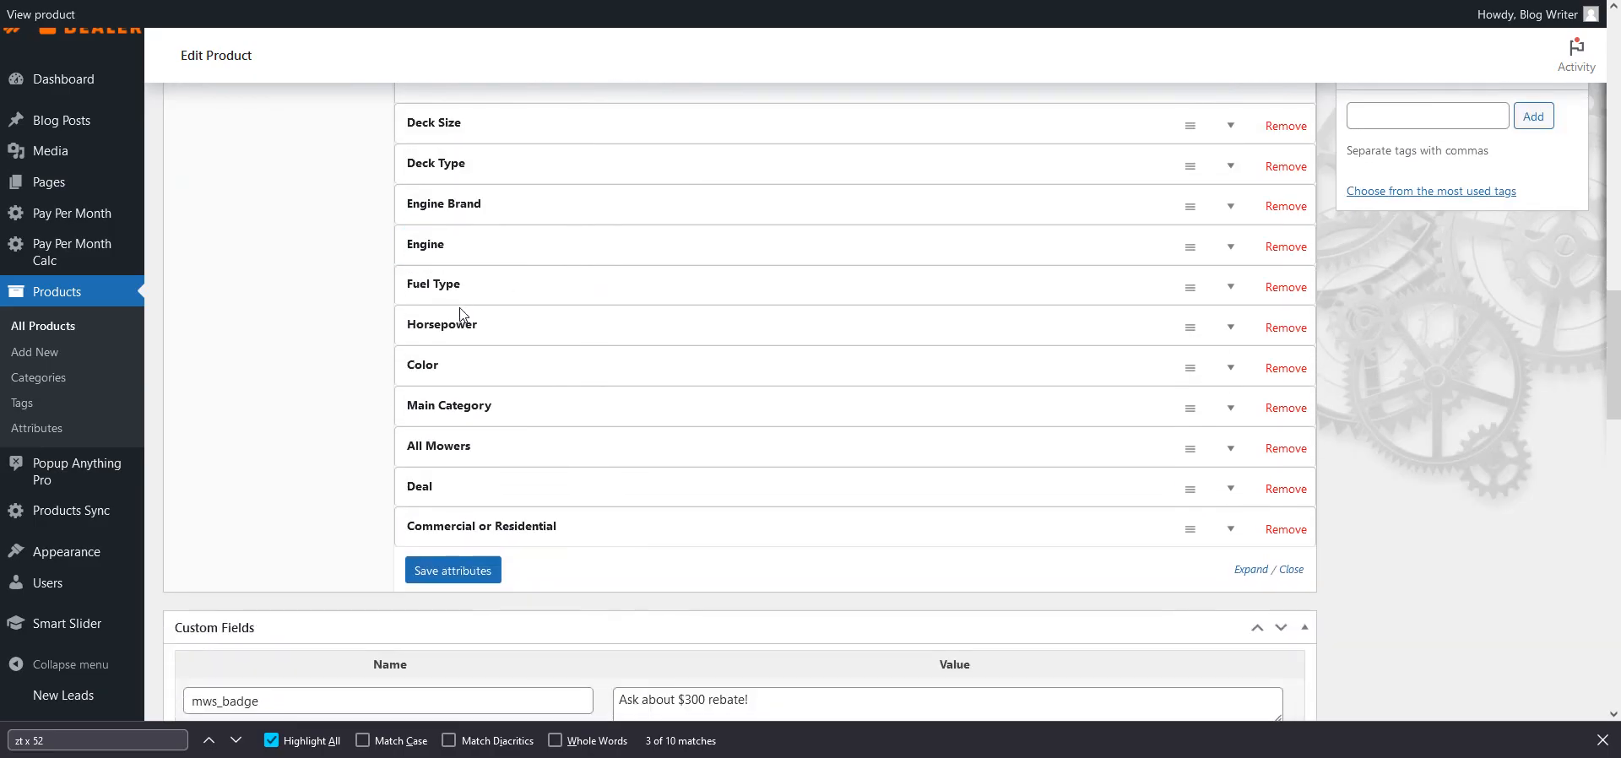
# Check the values assigned to the Fuel Type, Horsepower, Color and Main Category attributes
pyautogui.click(439, 284)
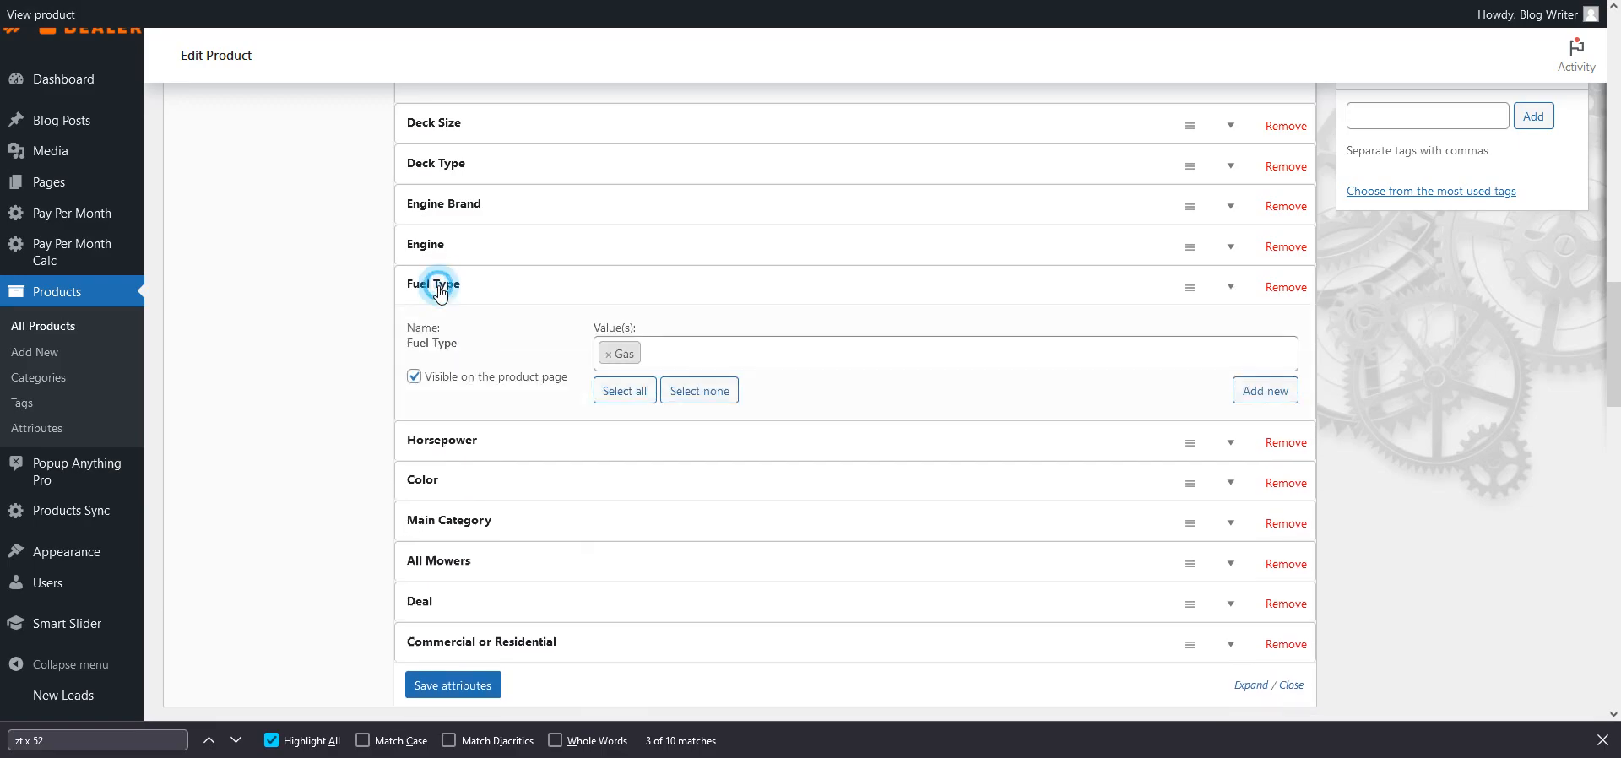
pyautogui.click(439, 285)
pyautogui.click(441, 329)
pyautogui.click(441, 331)
pyautogui.click(445, 373)
pyautogui.click(446, 365)
pyautogui.click(434, 412)
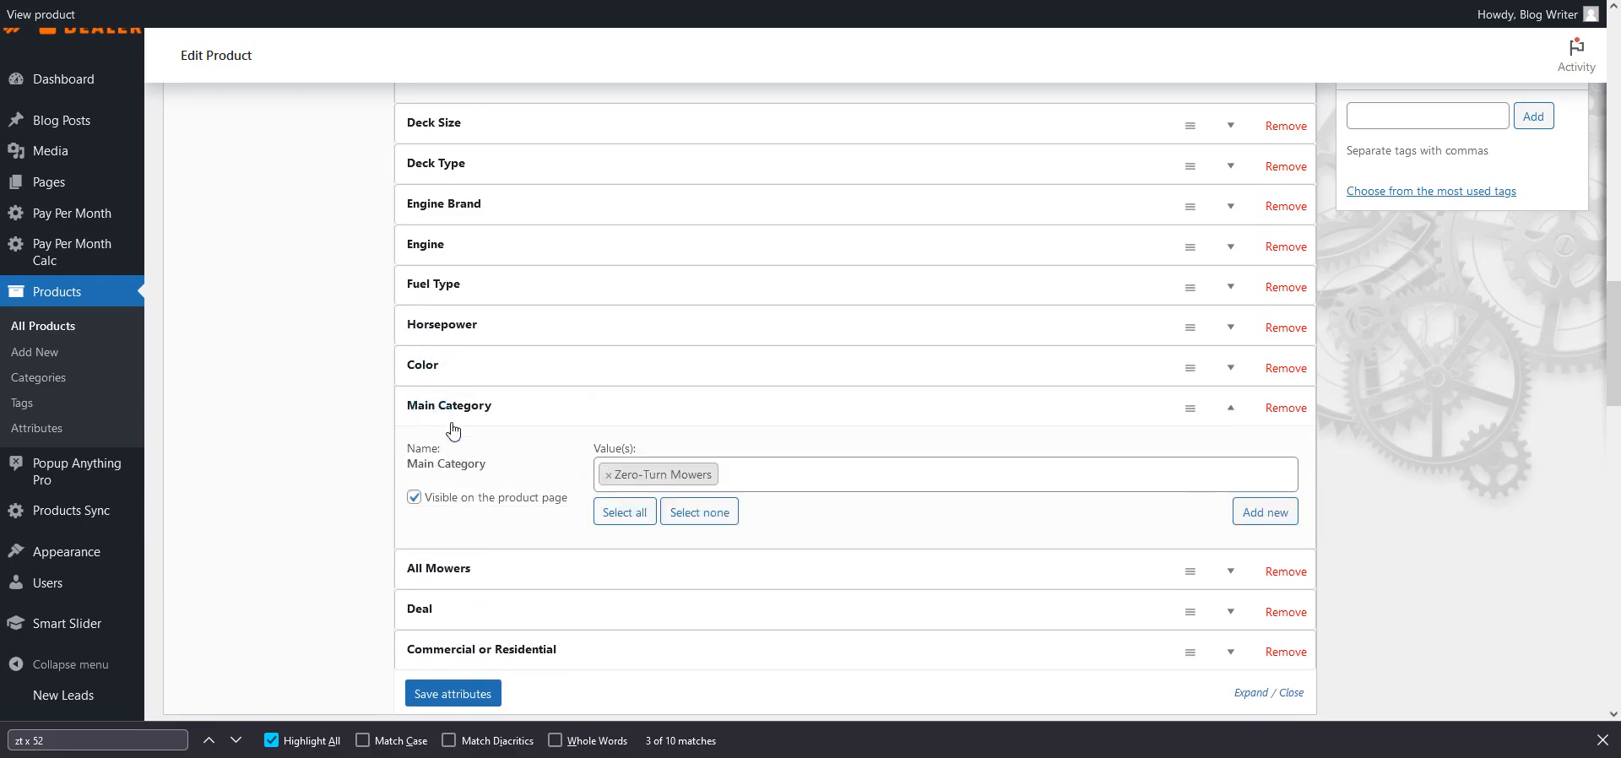
pyautogui.click(459, 410)
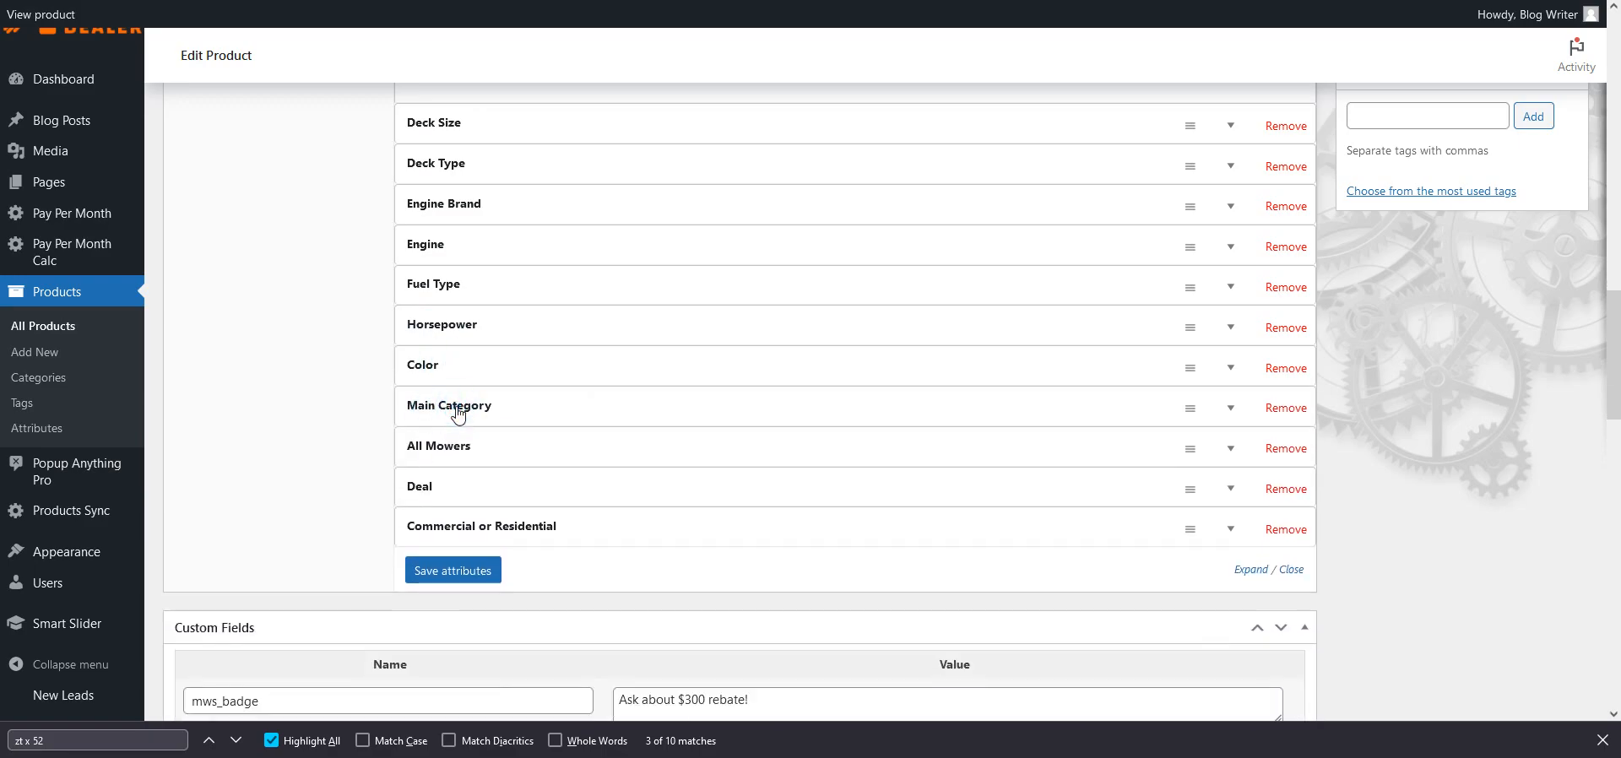
# Look through the available Main Category terms without changing the selection, and check the All Mowers attribute
pyautogui.click(458, 412)
pyautogui.click(798, 473)
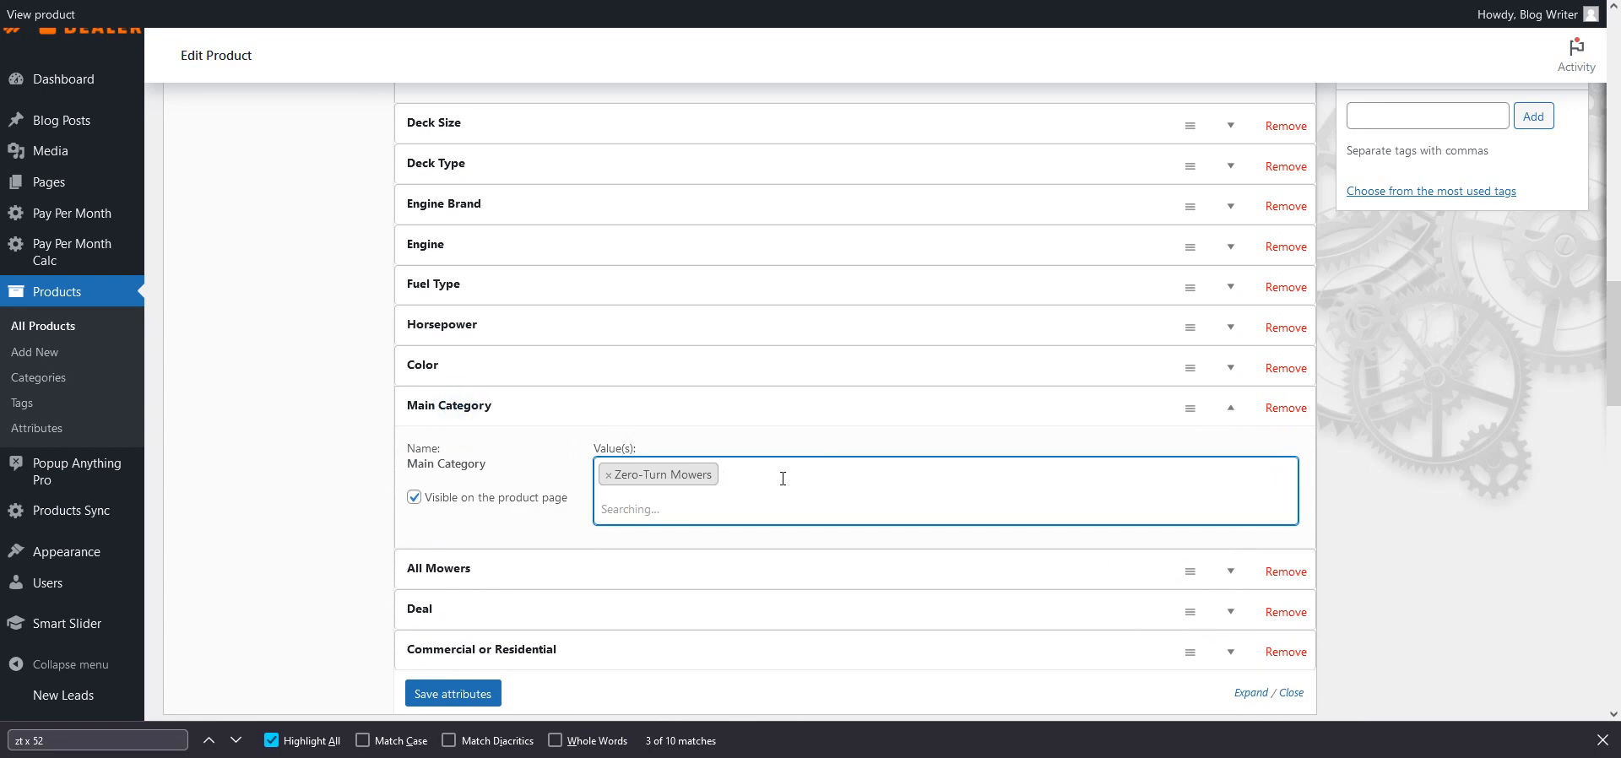
pyautogui.scroll(-3, 760, 549)
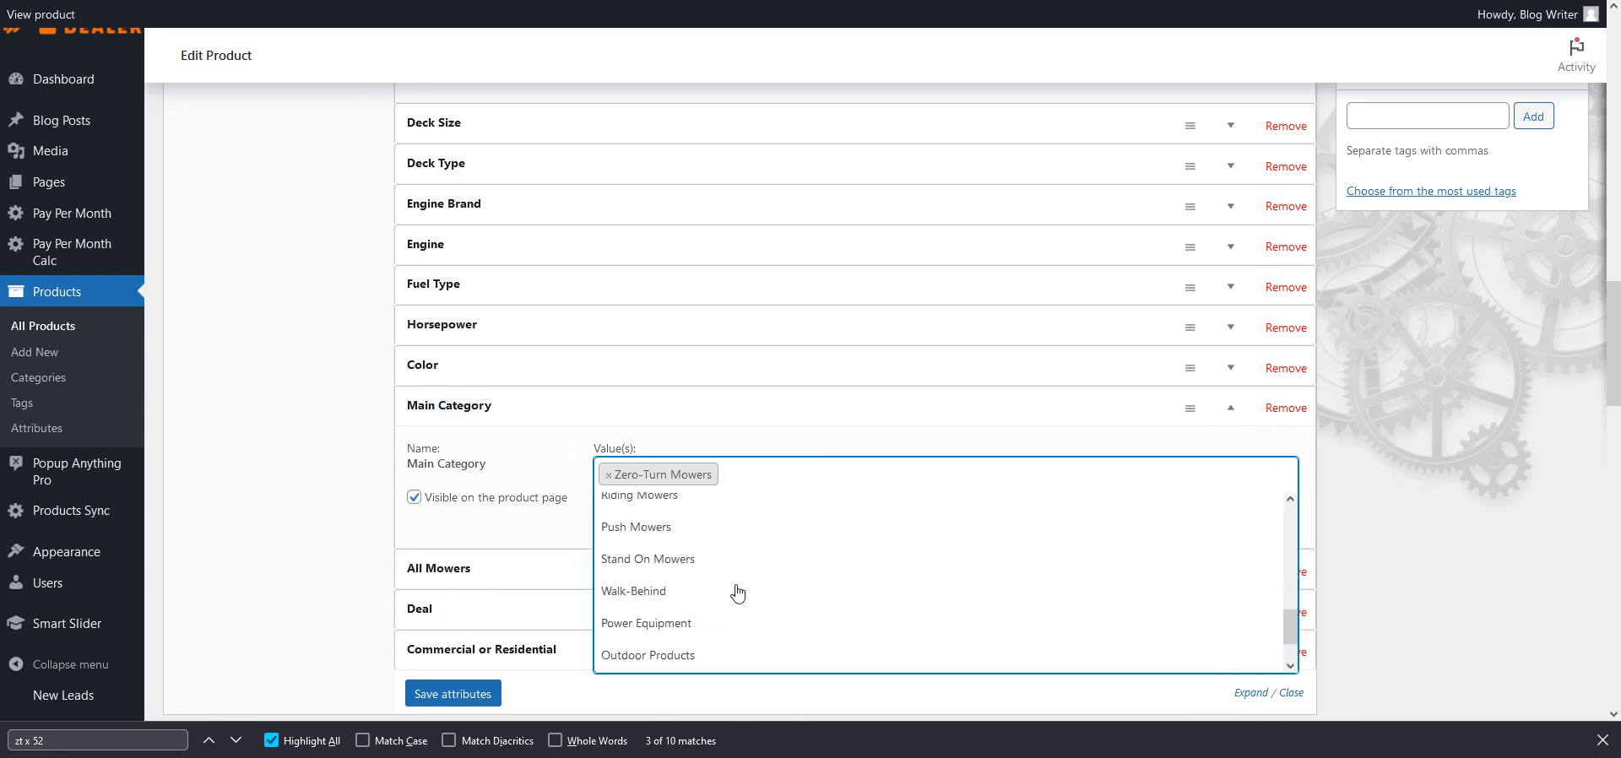
pyautogui.scroll(-1, 739, 589)
pyautogui.scroll(3, 741, 583)
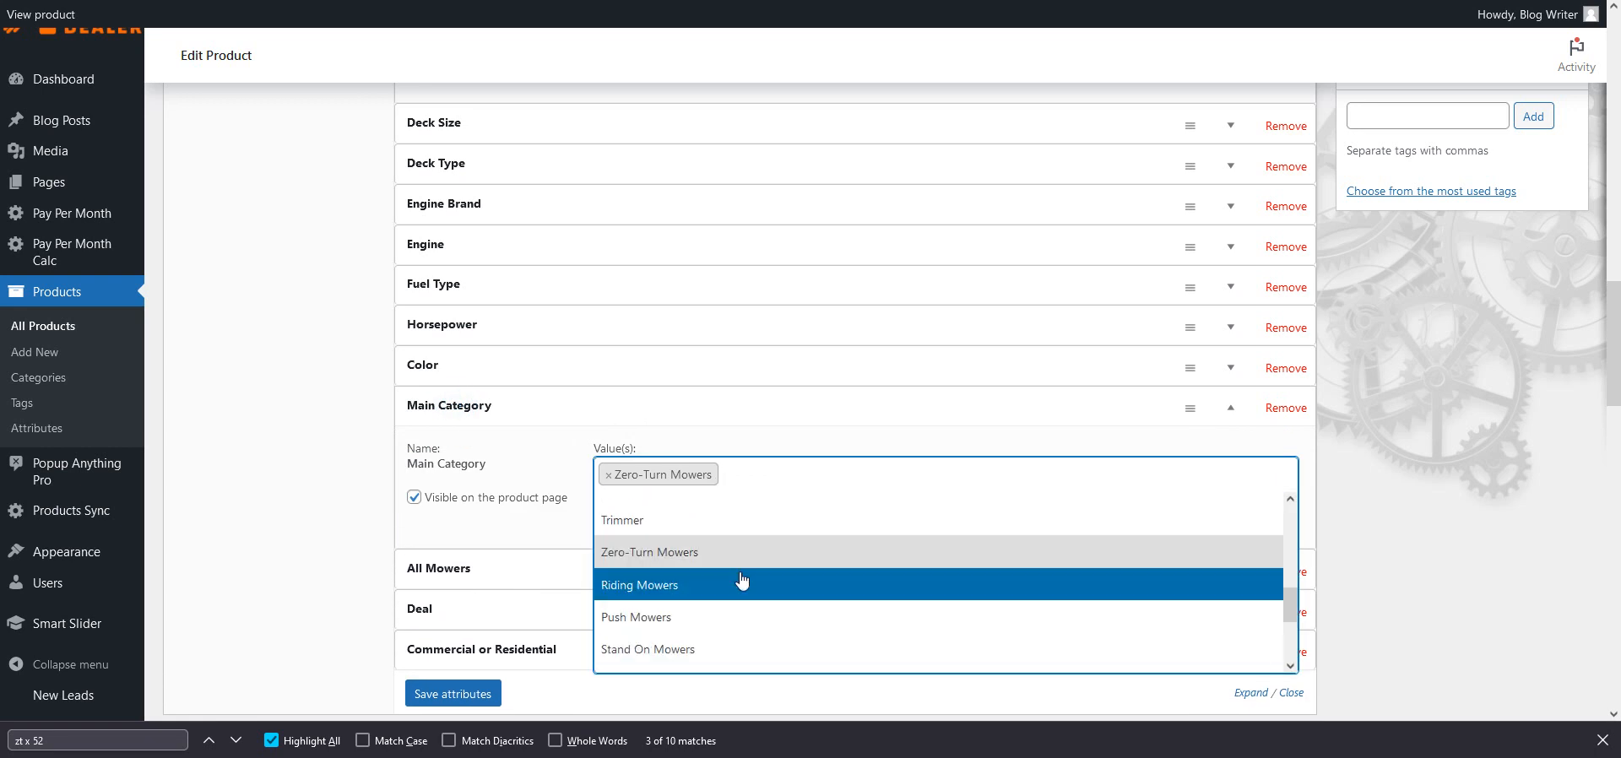
pyautogui.click(402, 414)
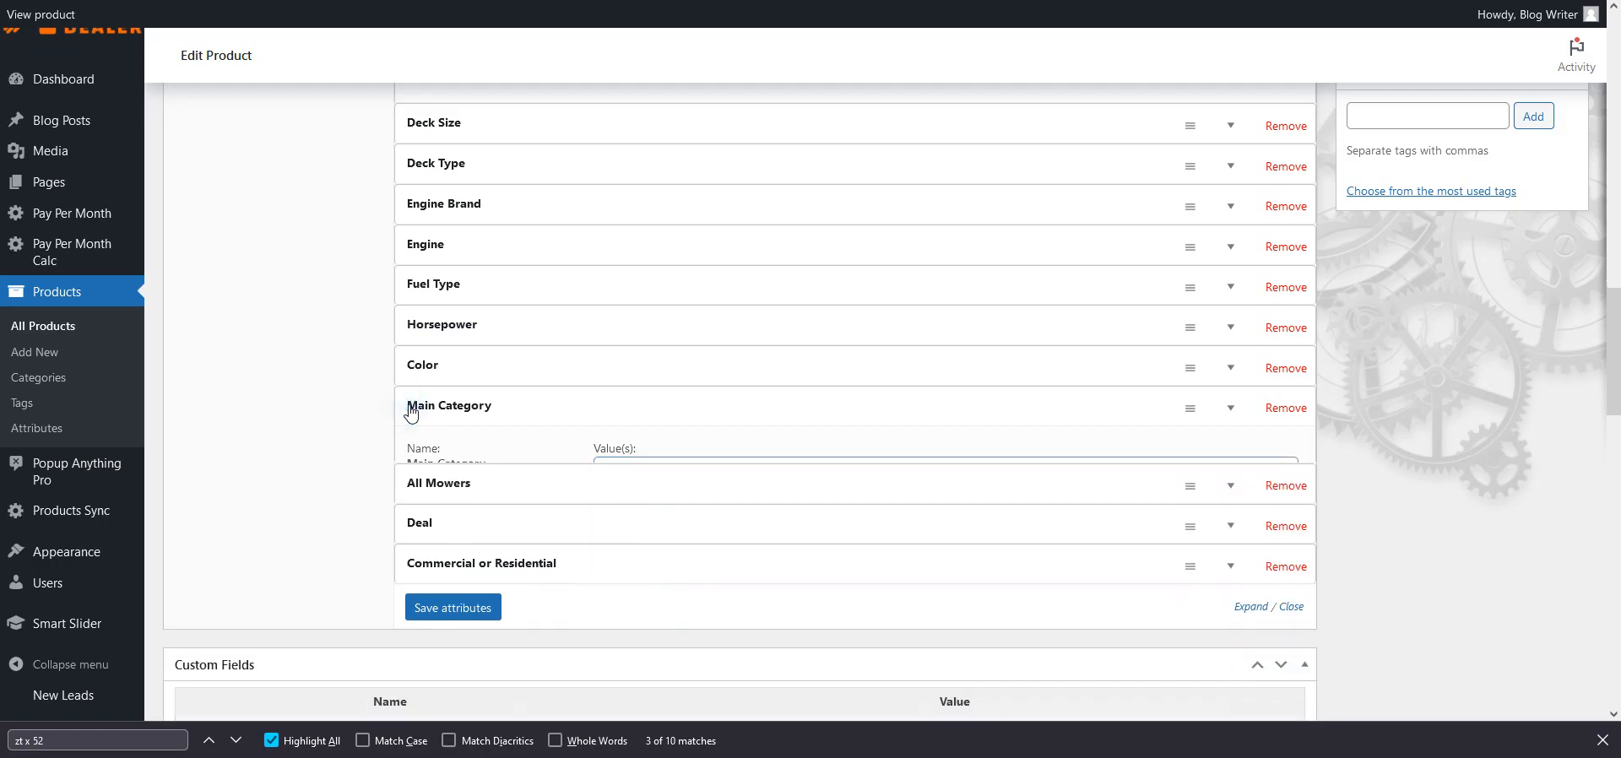
pyautogui.click(447, 450)
pyautogui.click(450, 450)
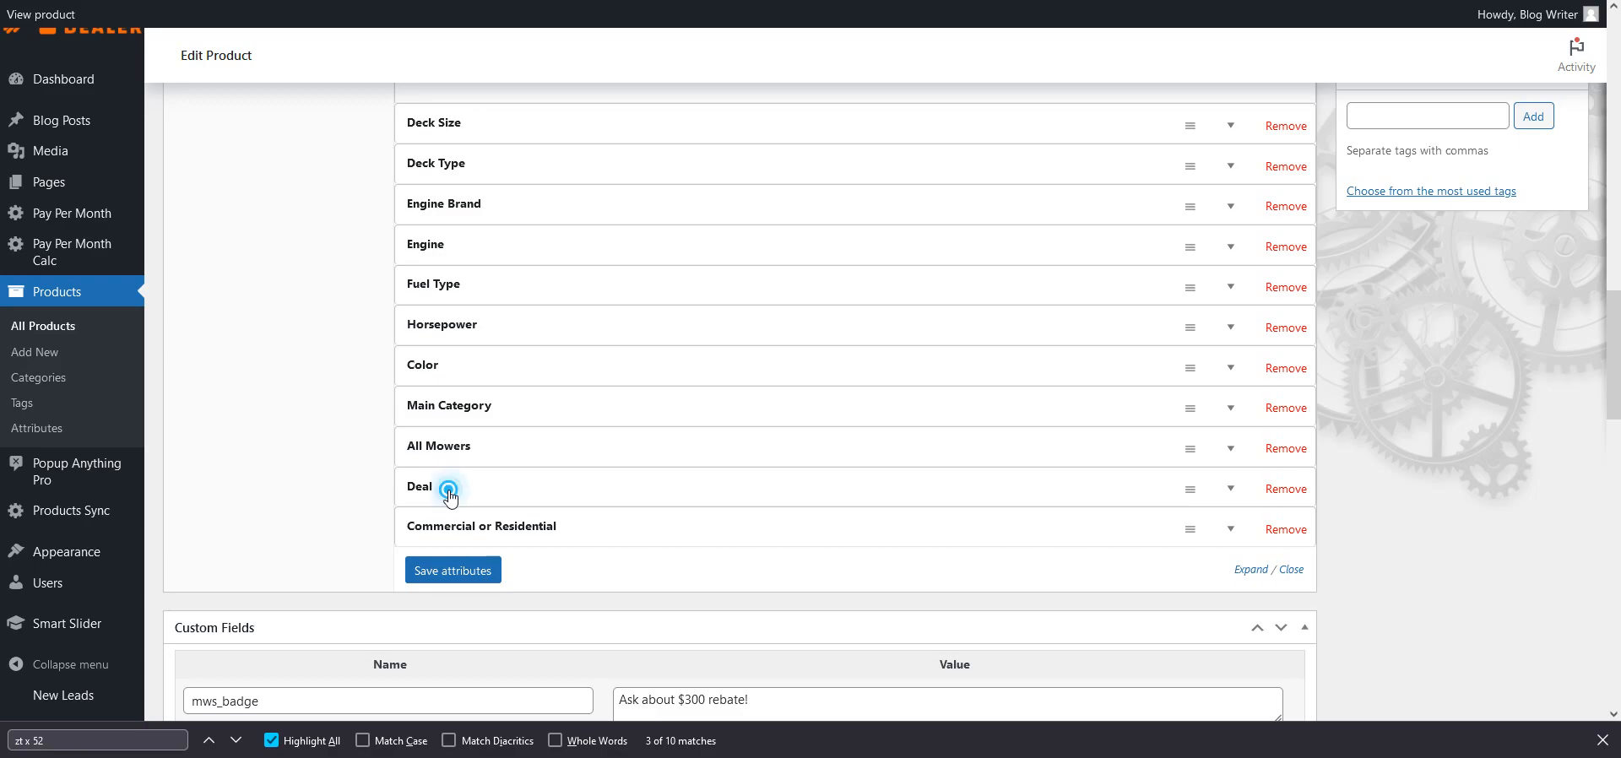
# Remove the Gravely term from the Deal attribute and leave it empty
pyautogui.click(451, 499)
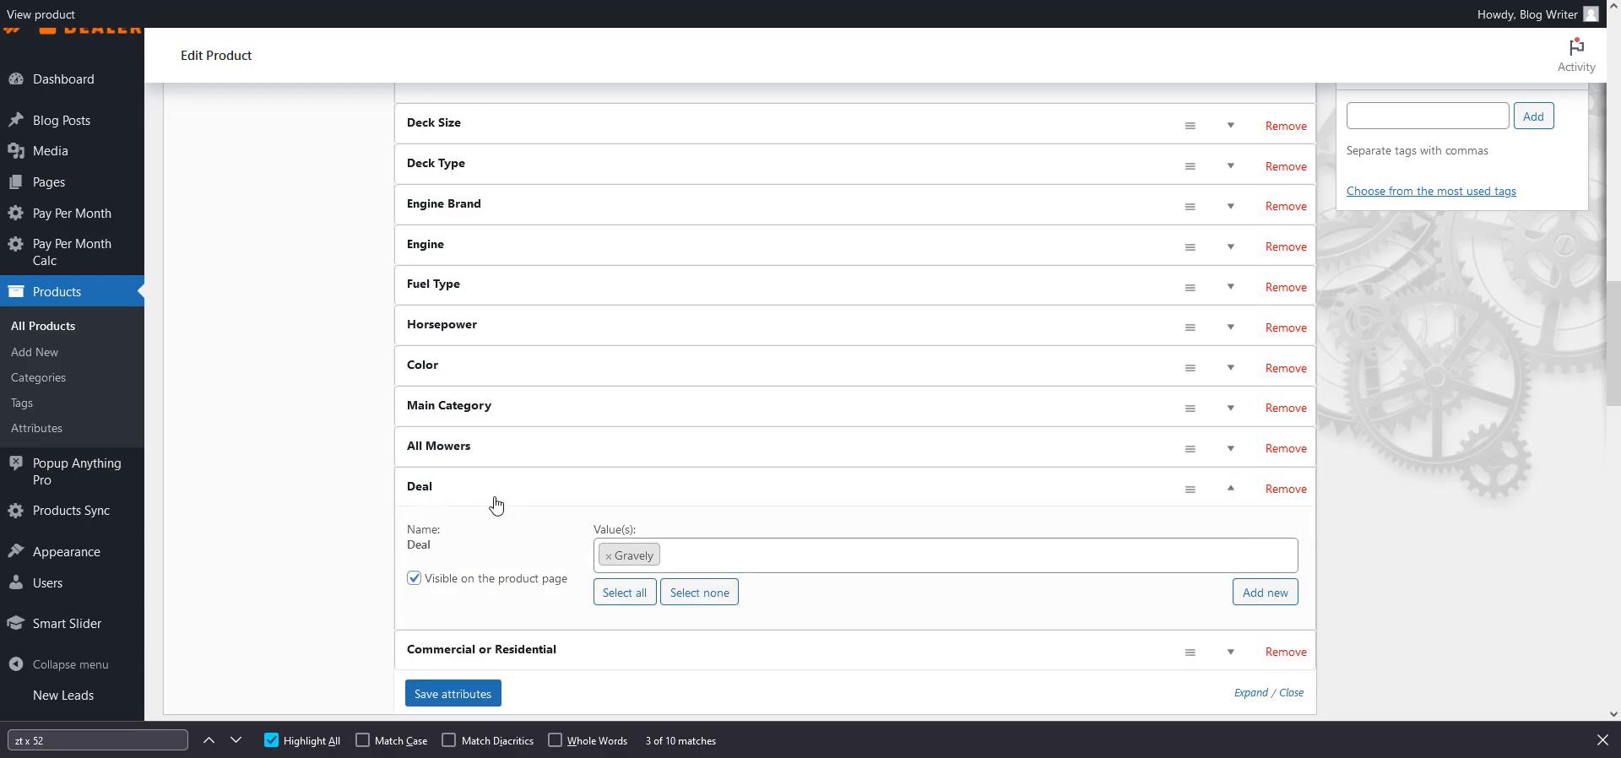
pyautogui.click(609, 557)
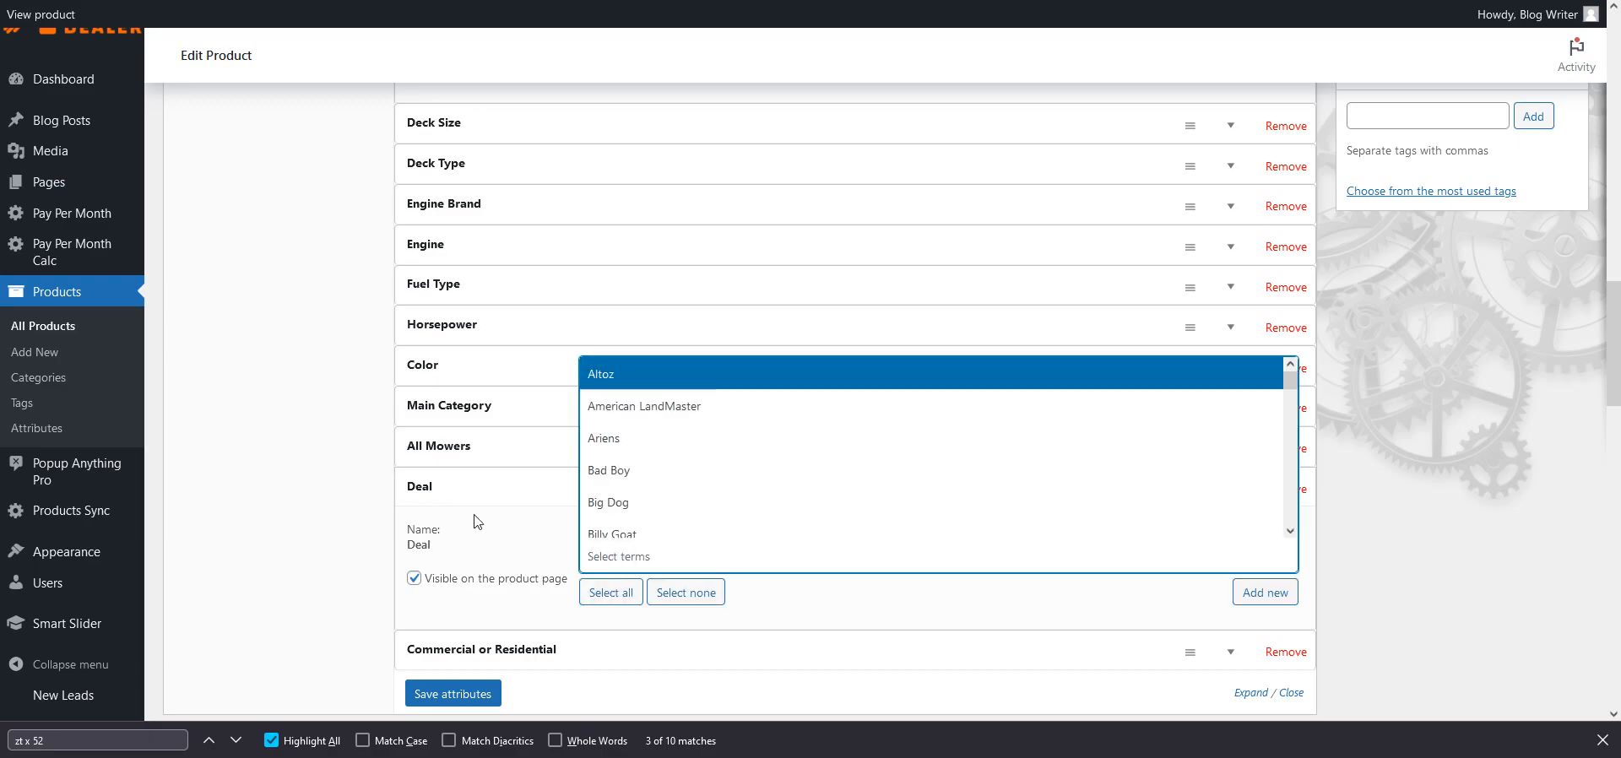
pyautogui.click(453, 499)
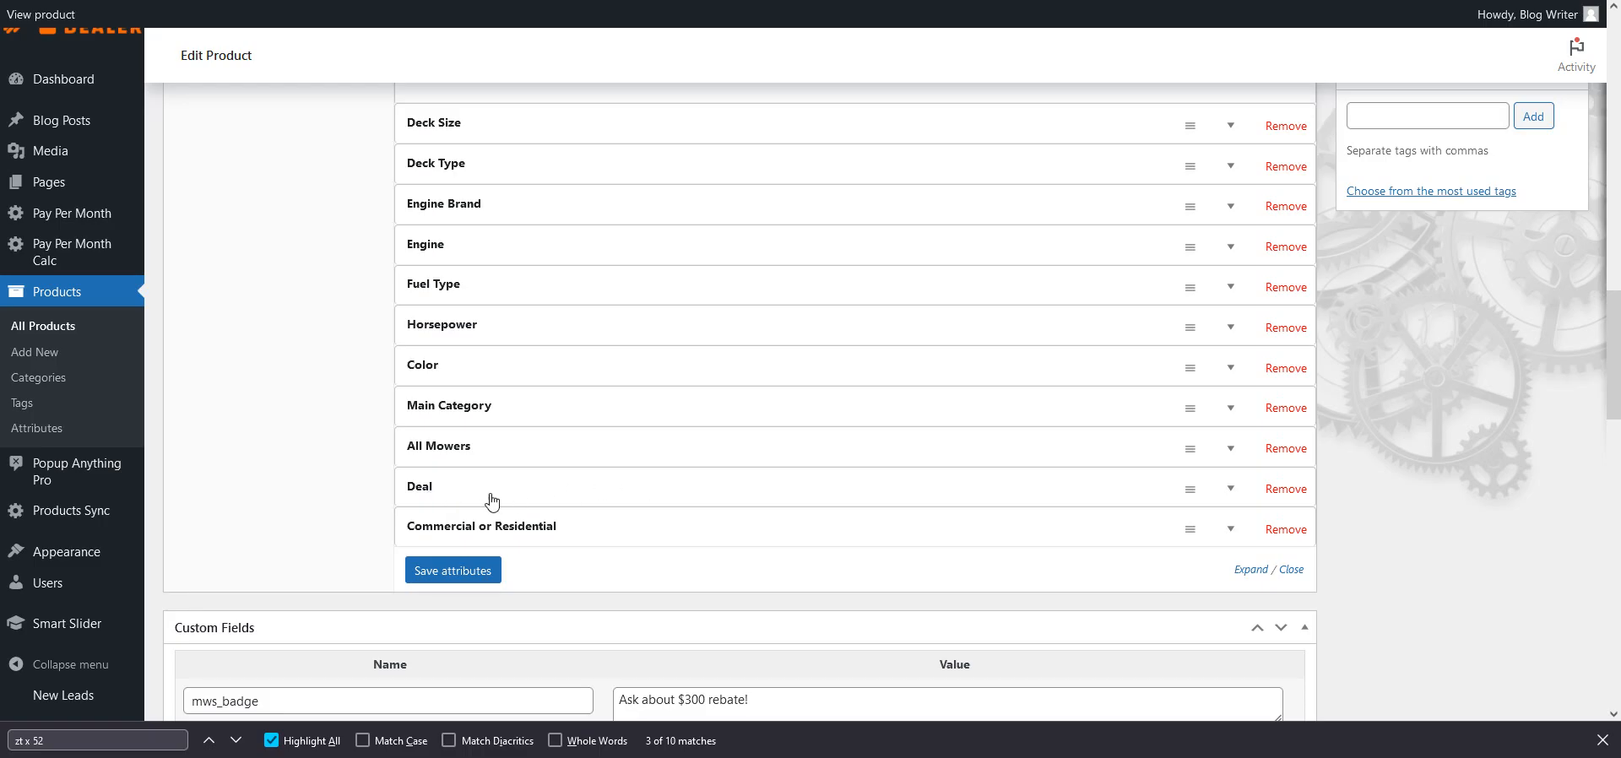
# Check the Commercial or Residential attribute and save the product's attributes
pyautogui.click(461, 527)
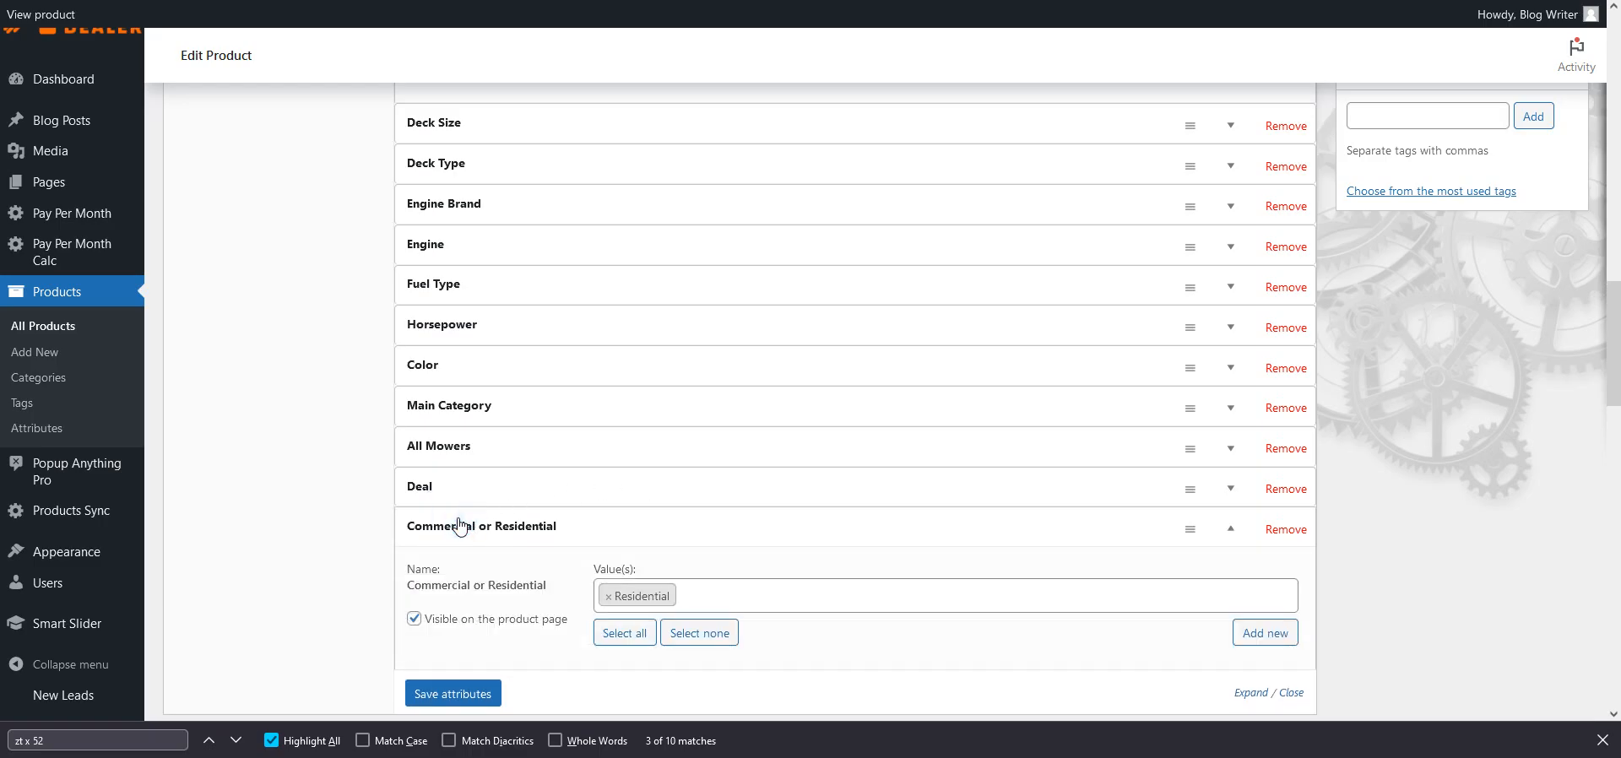
pyautogui.click(478, 527)
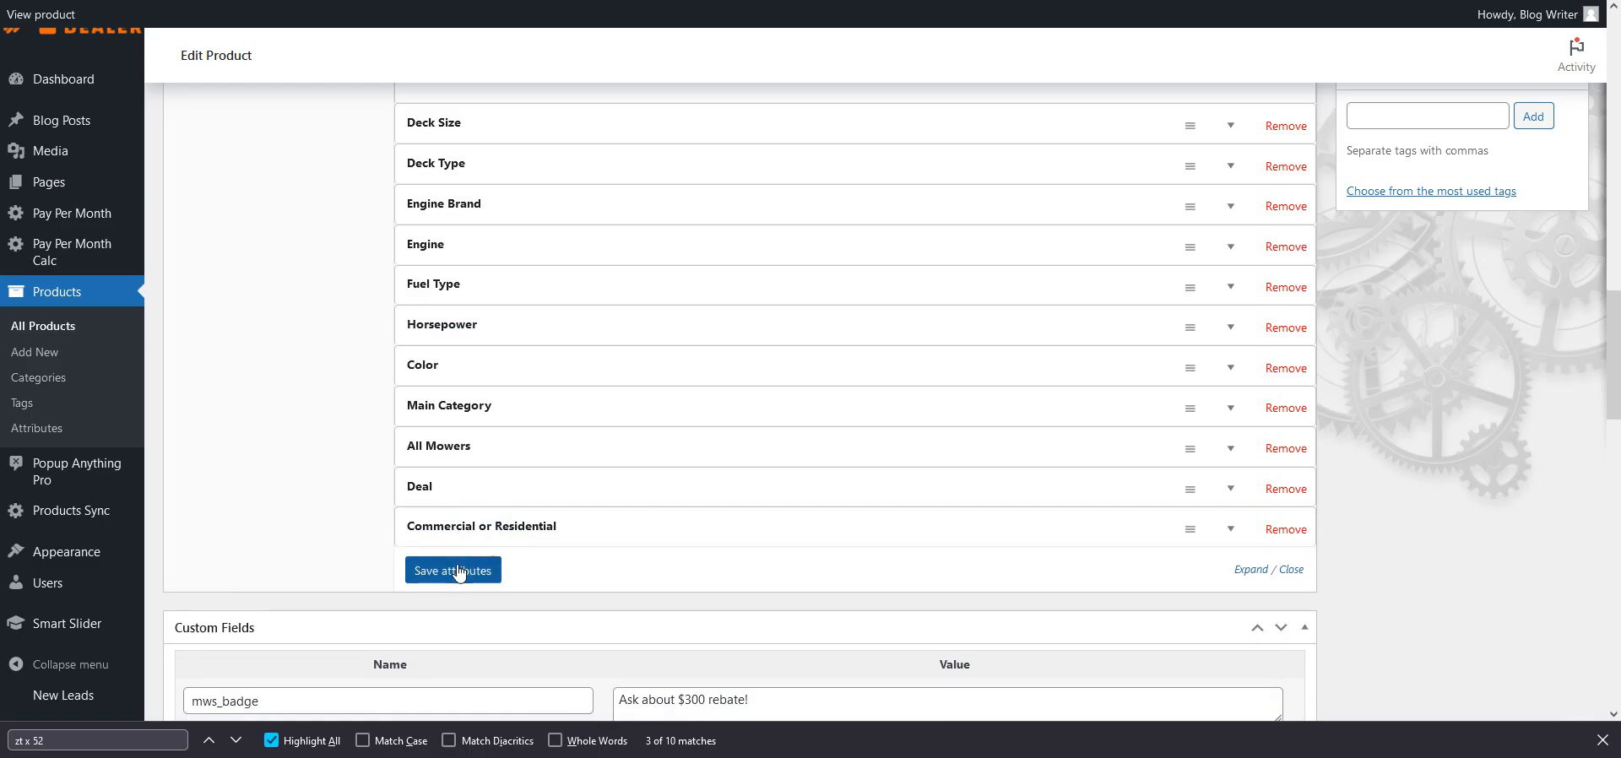
pyautogui.click(460, 571)
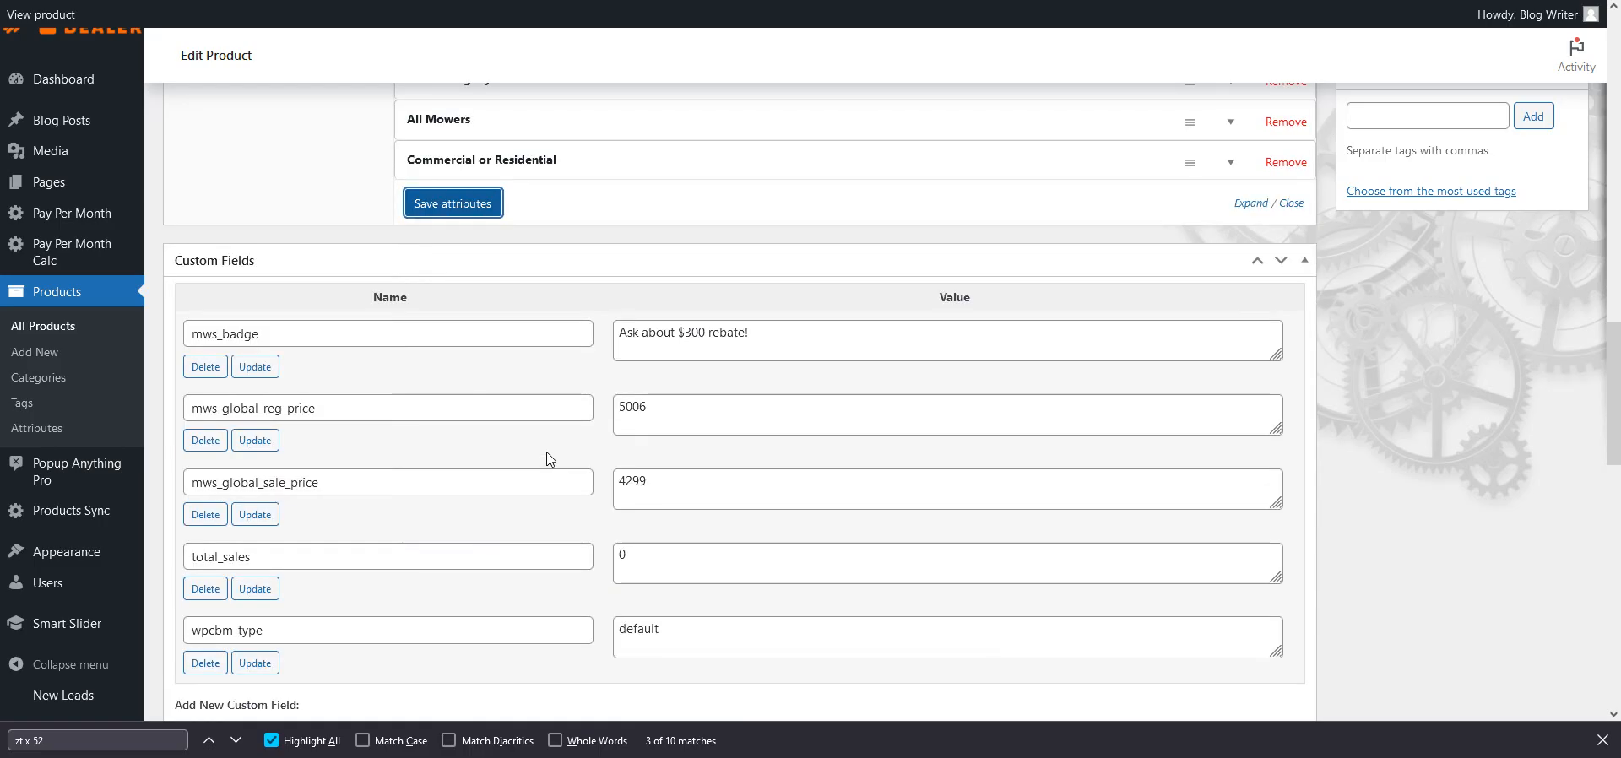
pyautogui.scroll(8, 1101, 483)
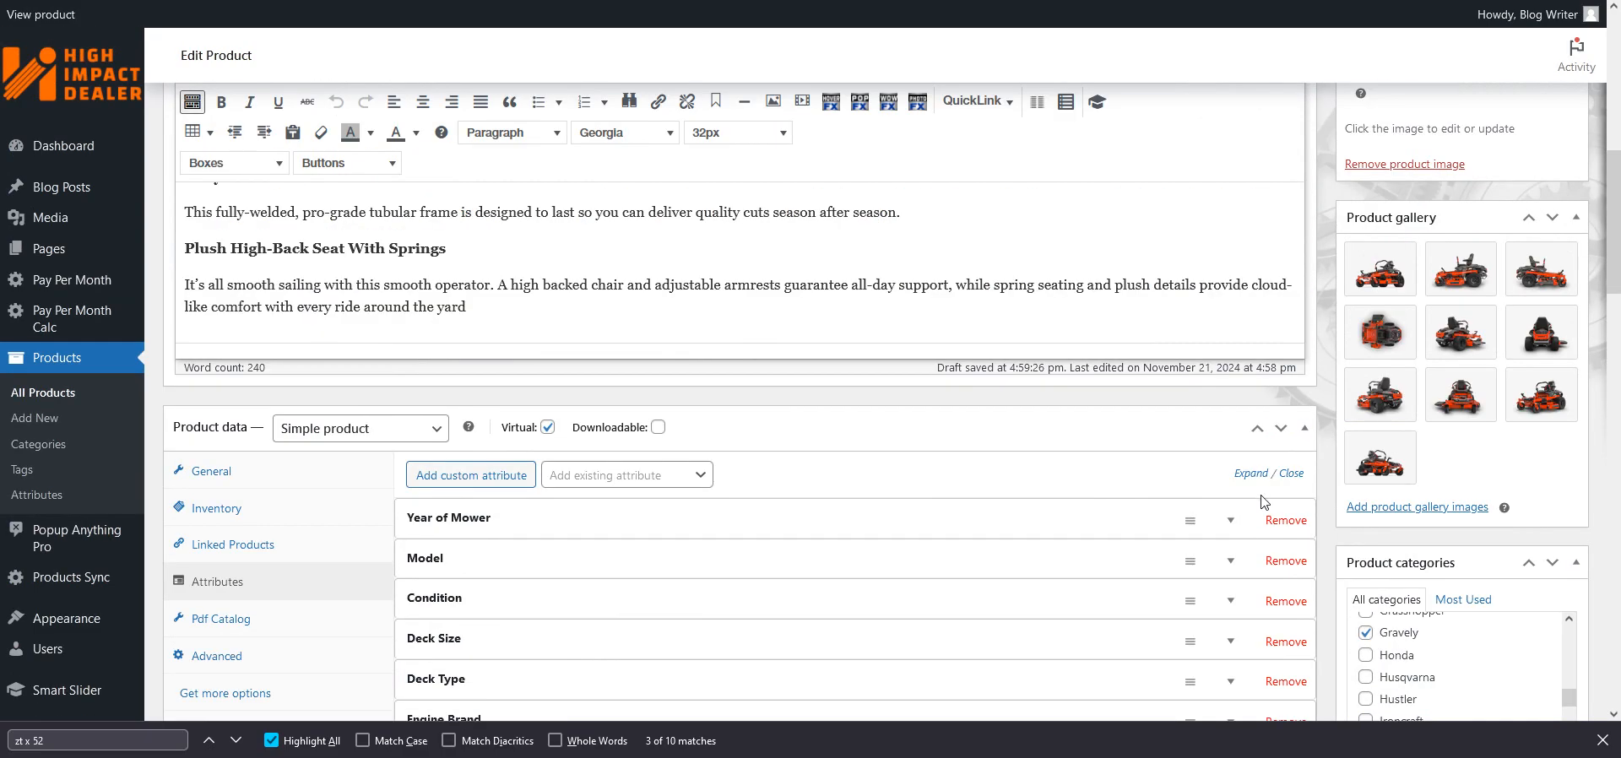
# Remove all the images from the product gallery
pyautogui.scroll(-4, 1275, 474)
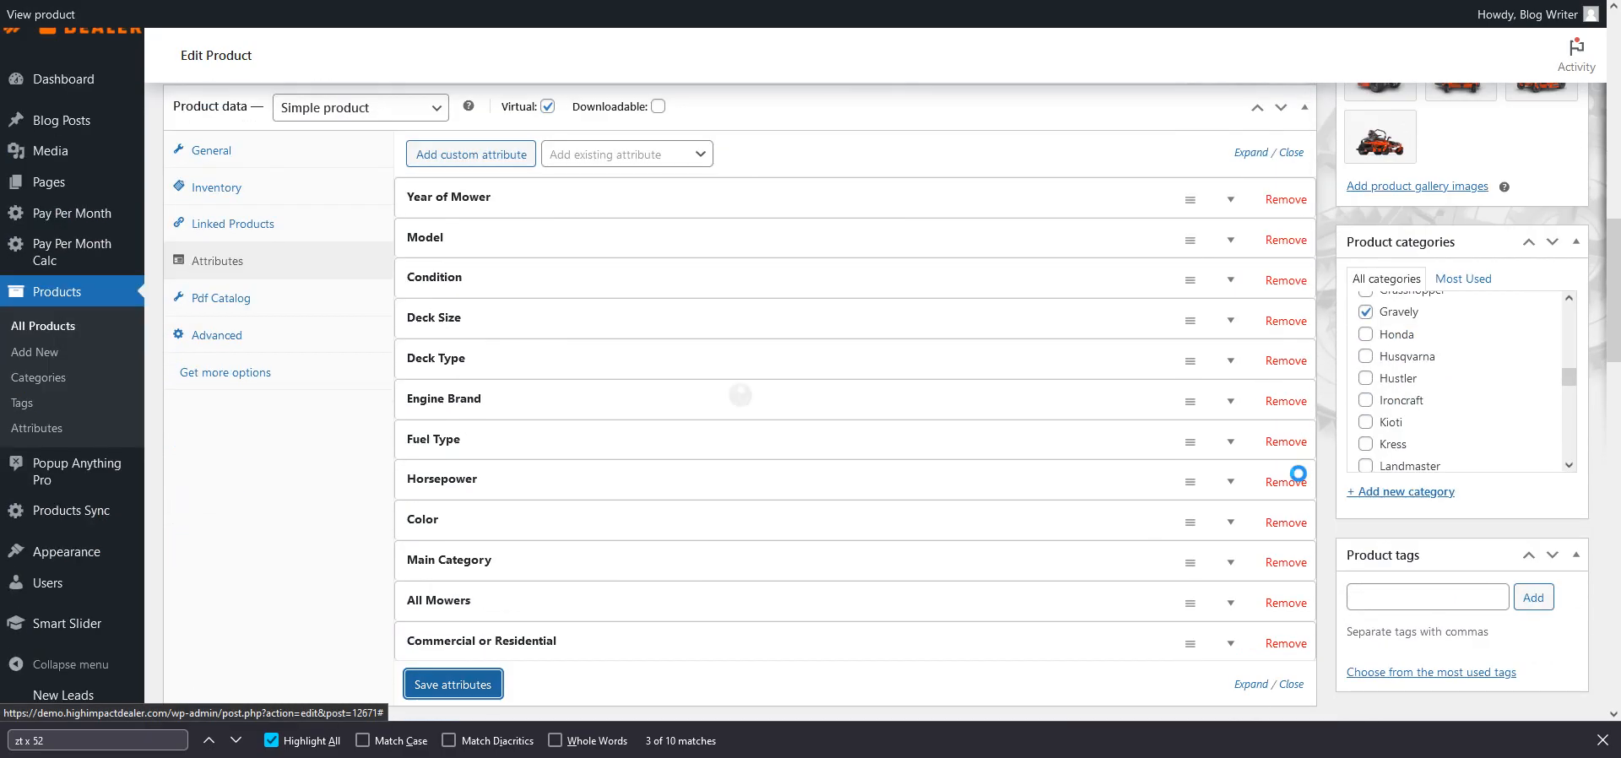
pyautogui.scroll(3, 1402, 334)
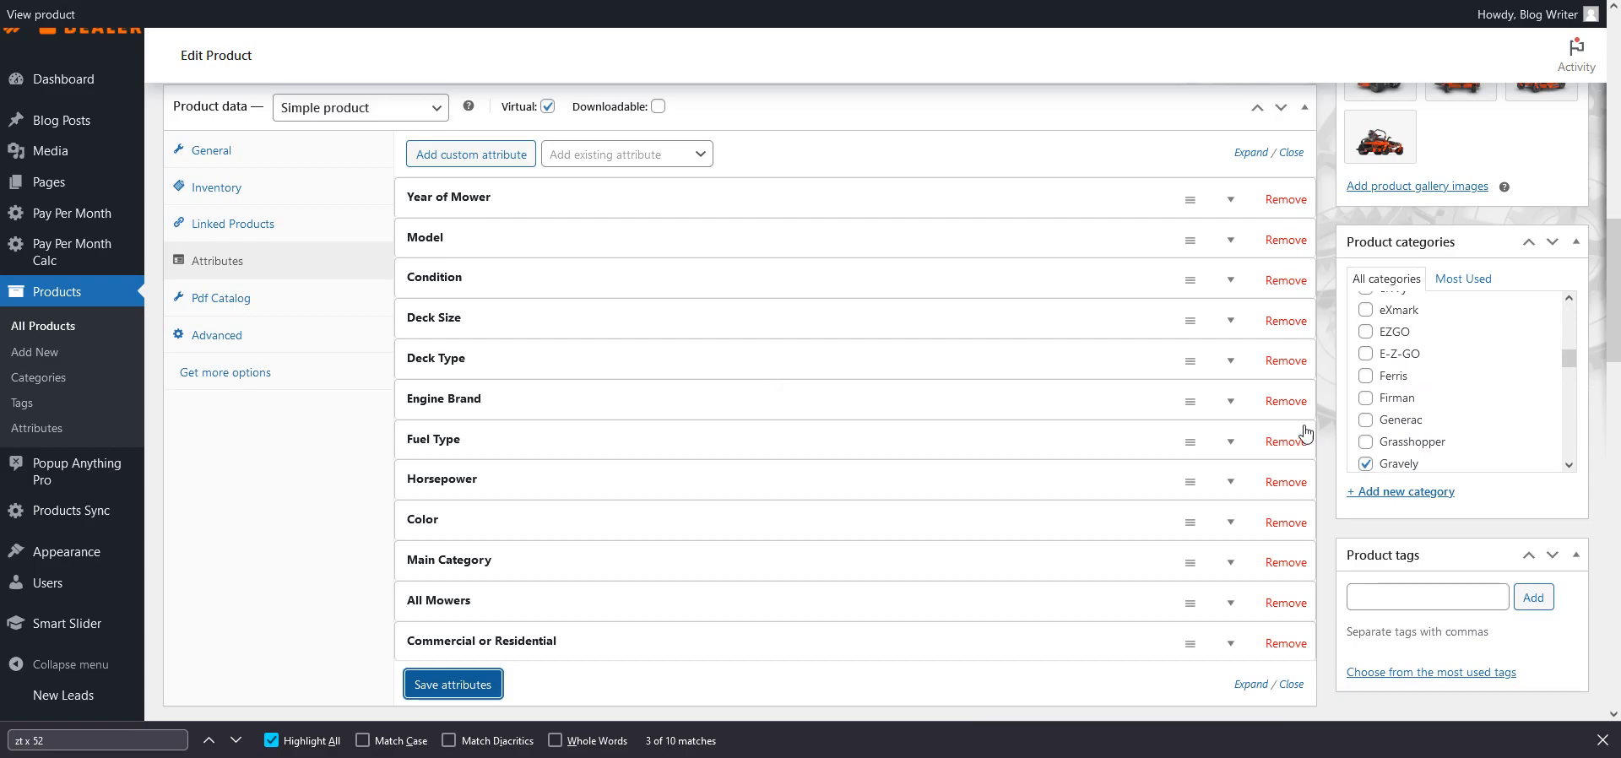
pyautogui.scroll(6, 1329, 439)
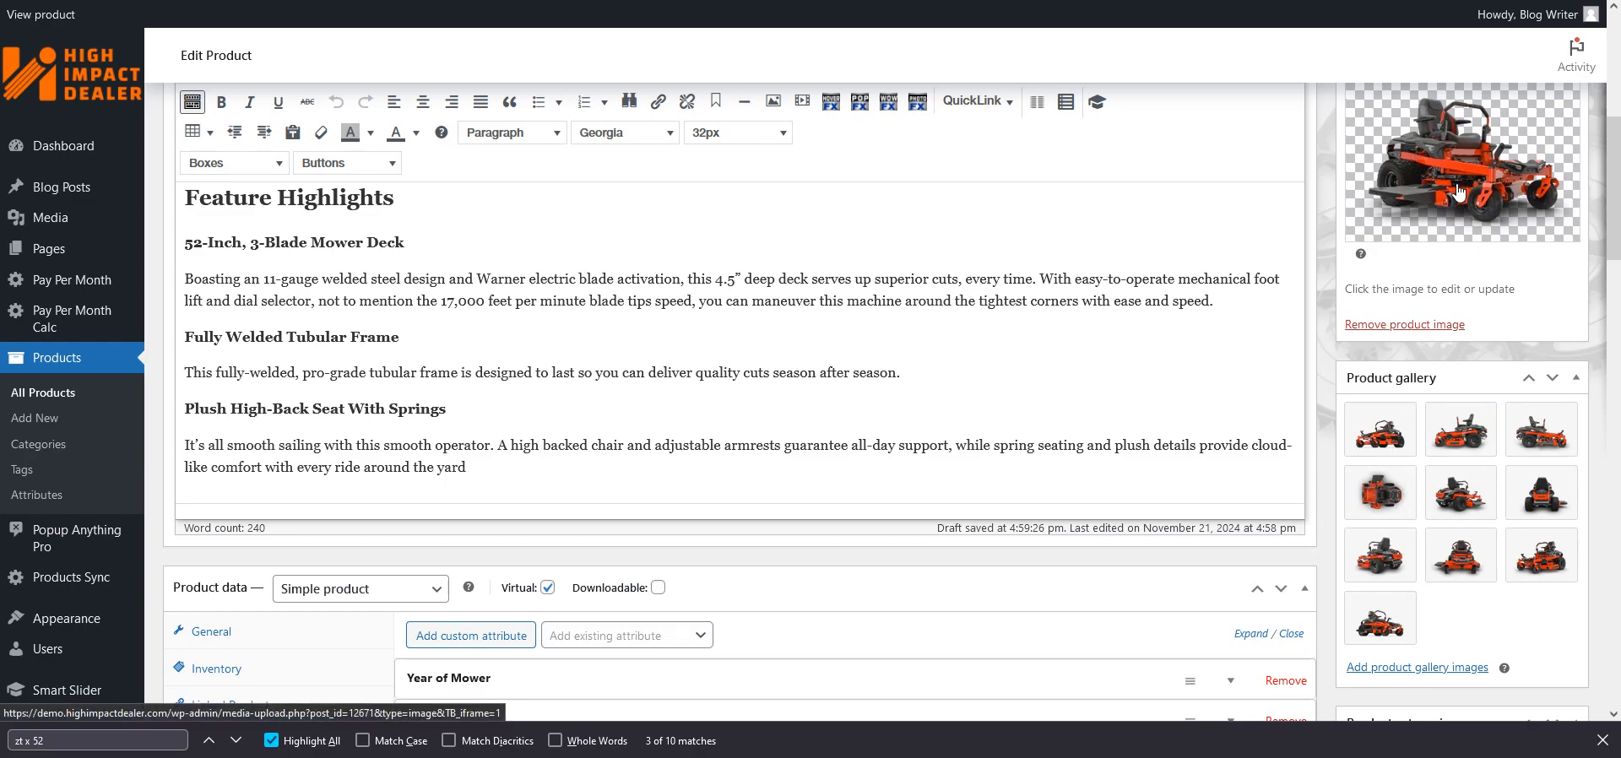
pyautogui.scroll(2, 1459, 193)
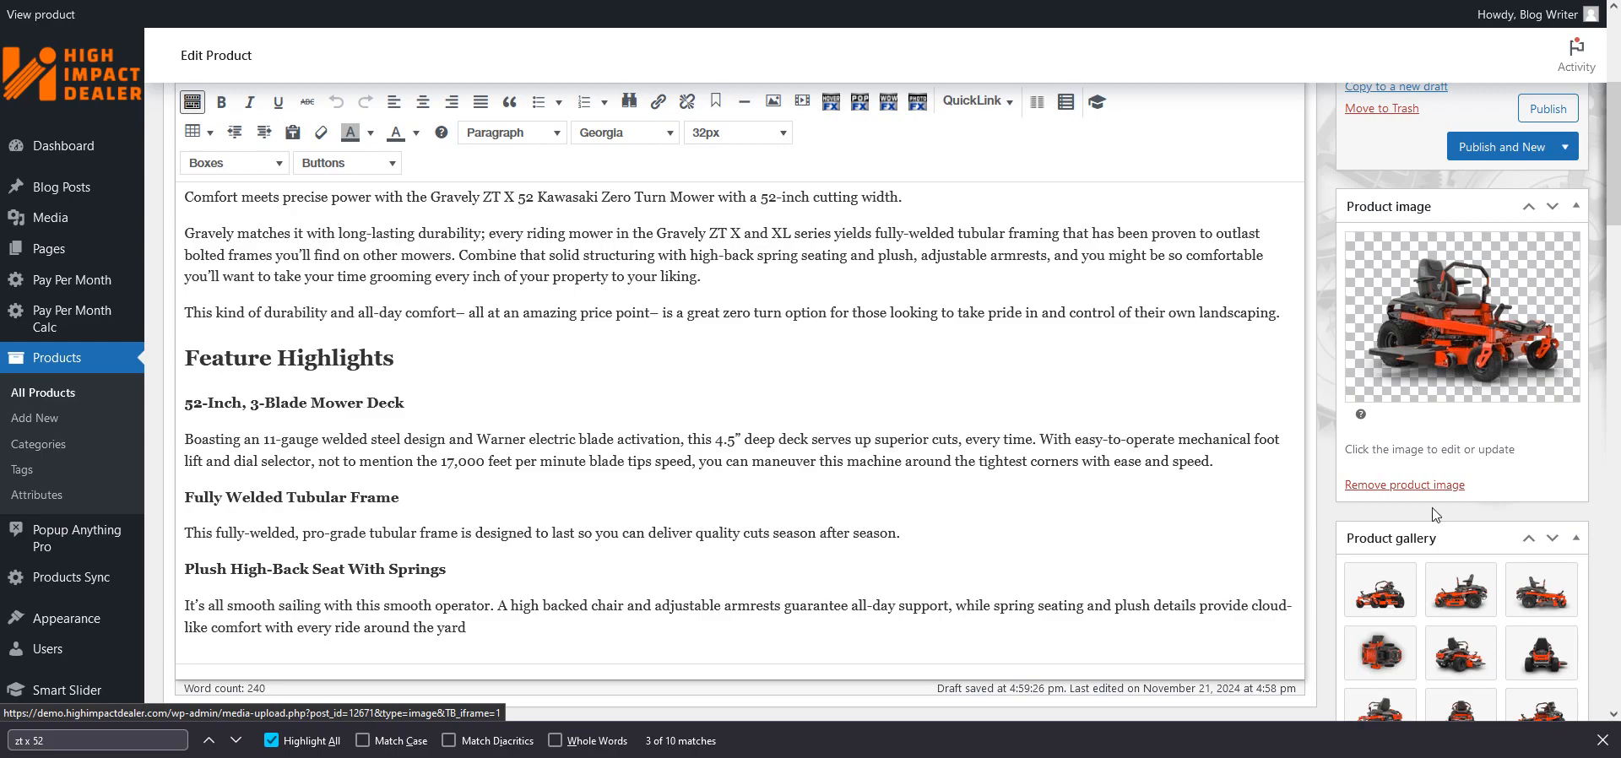
pyautogui.scroll(-2, 1441, 552)
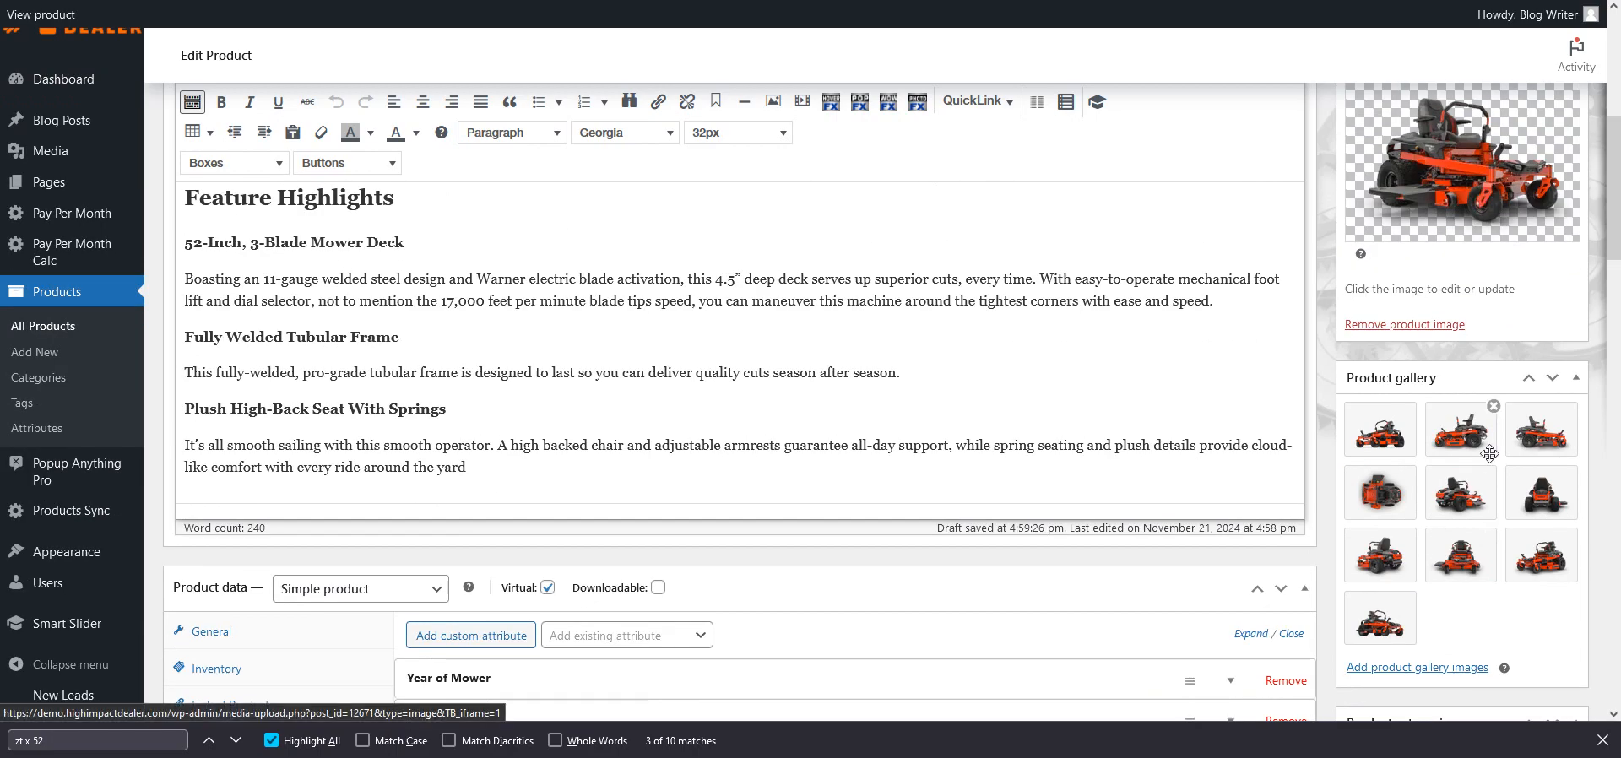
pyautogui.moveTo(1408, 602)
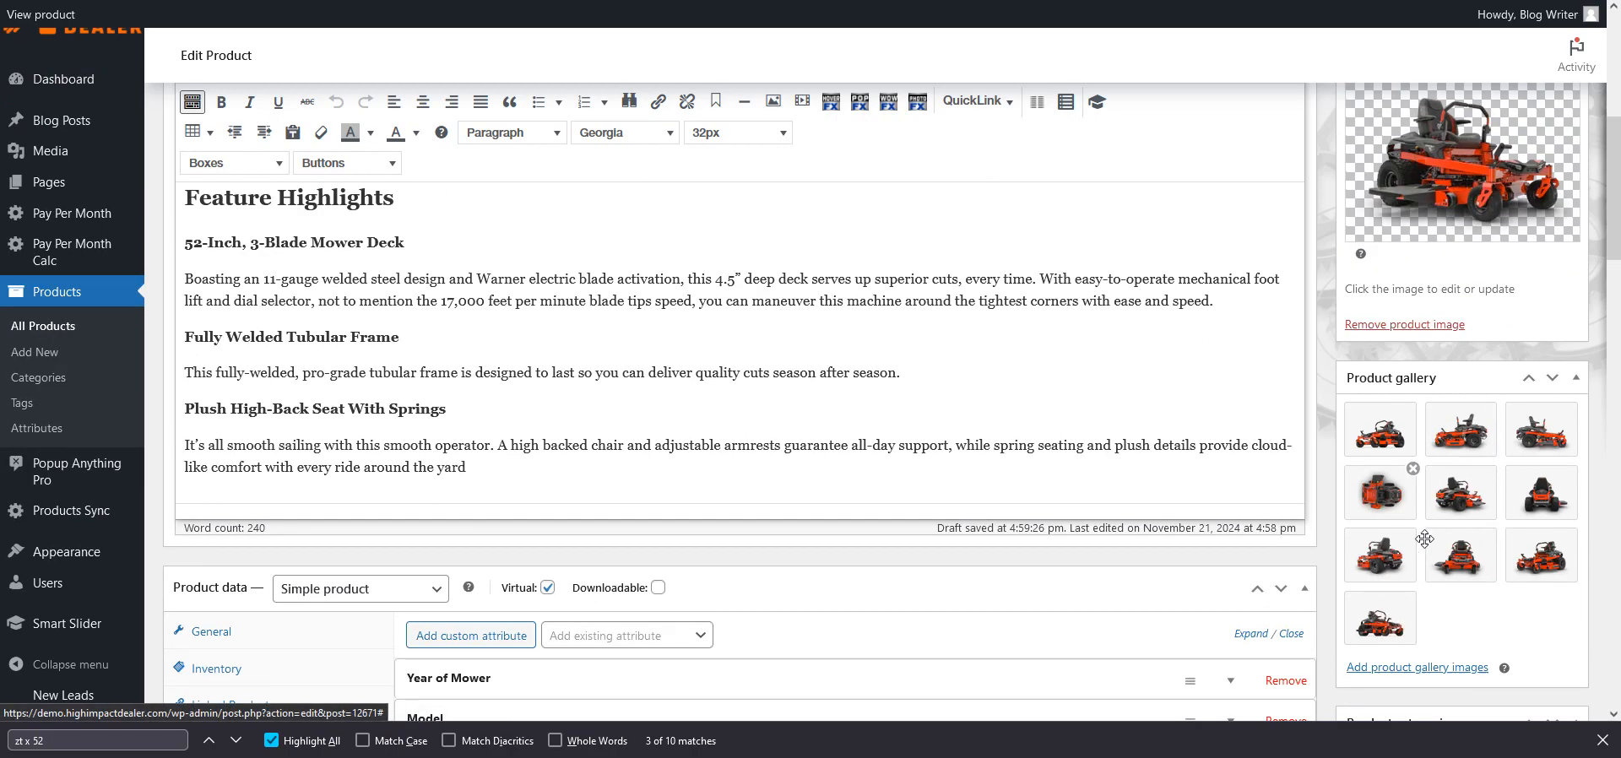
pyautogui.click(1412, 595)
pyautogui.click(1574, 532)
pyautogui.click(1416, 410)
pyautogui.click(1415, 411)
pyautogui.click(1415, 410)
pyautogui.click(1415, 410)
pyautogui.click(1415, 410)
pyautogui.click(1416, 410)
pyautogui.click(1415, 411)
pyautogui.click(1415, 410)
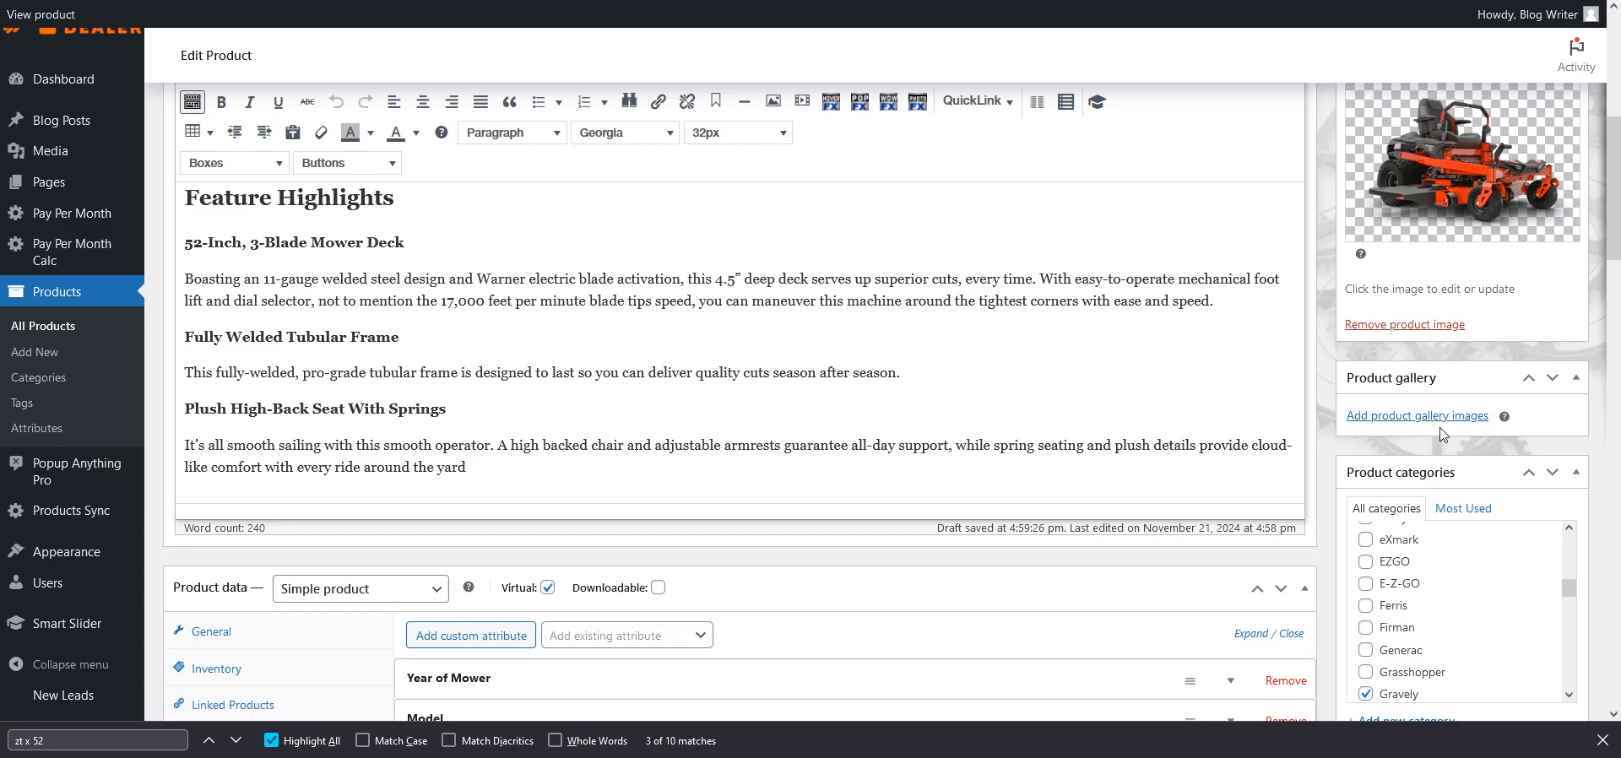
# Remove the main product image
pyautogui.scroll(-3, 1407, 420)
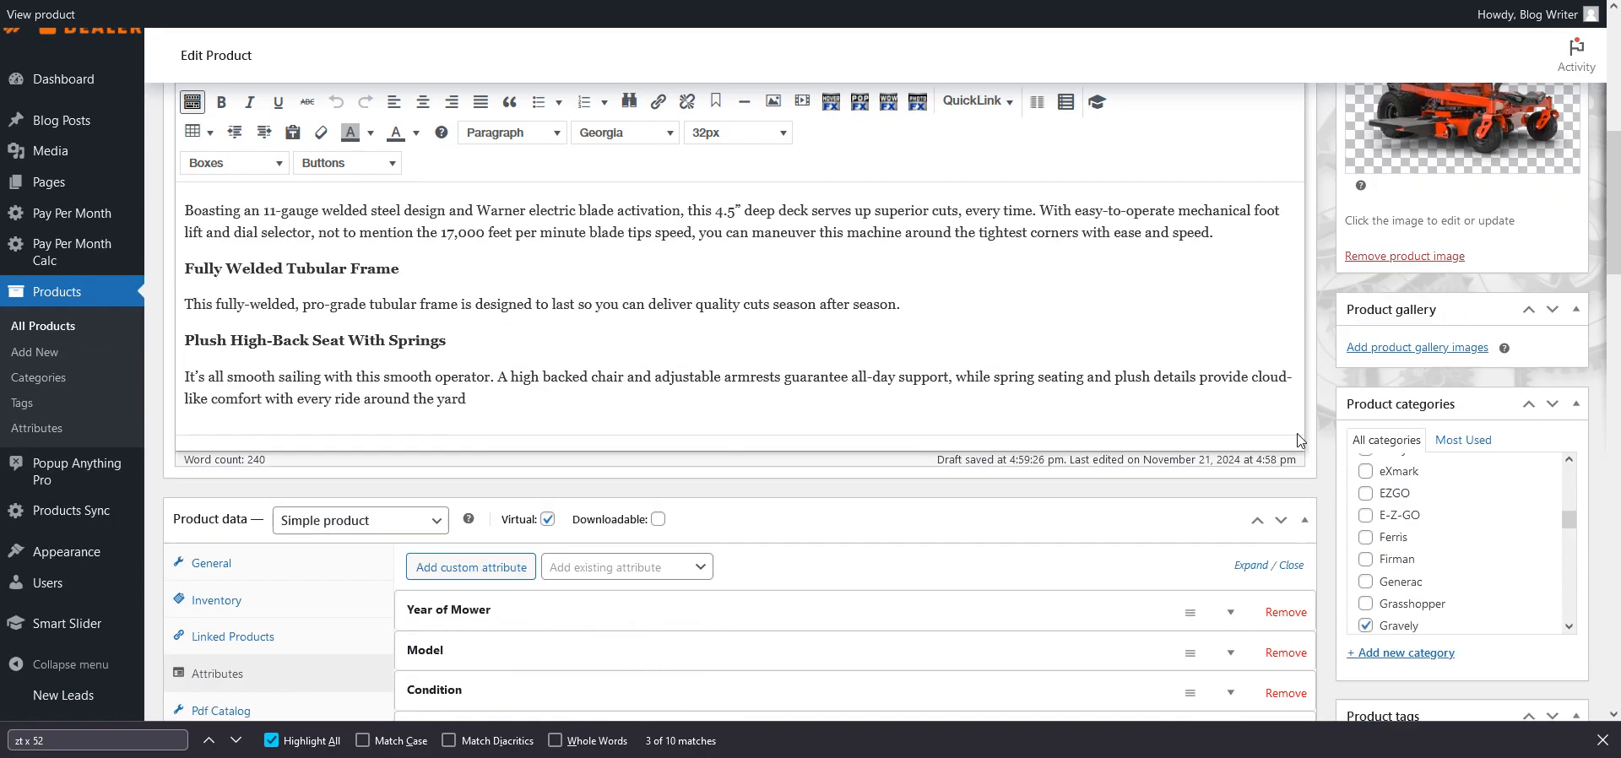
pyautogui.scroll(8, 1511, 308)
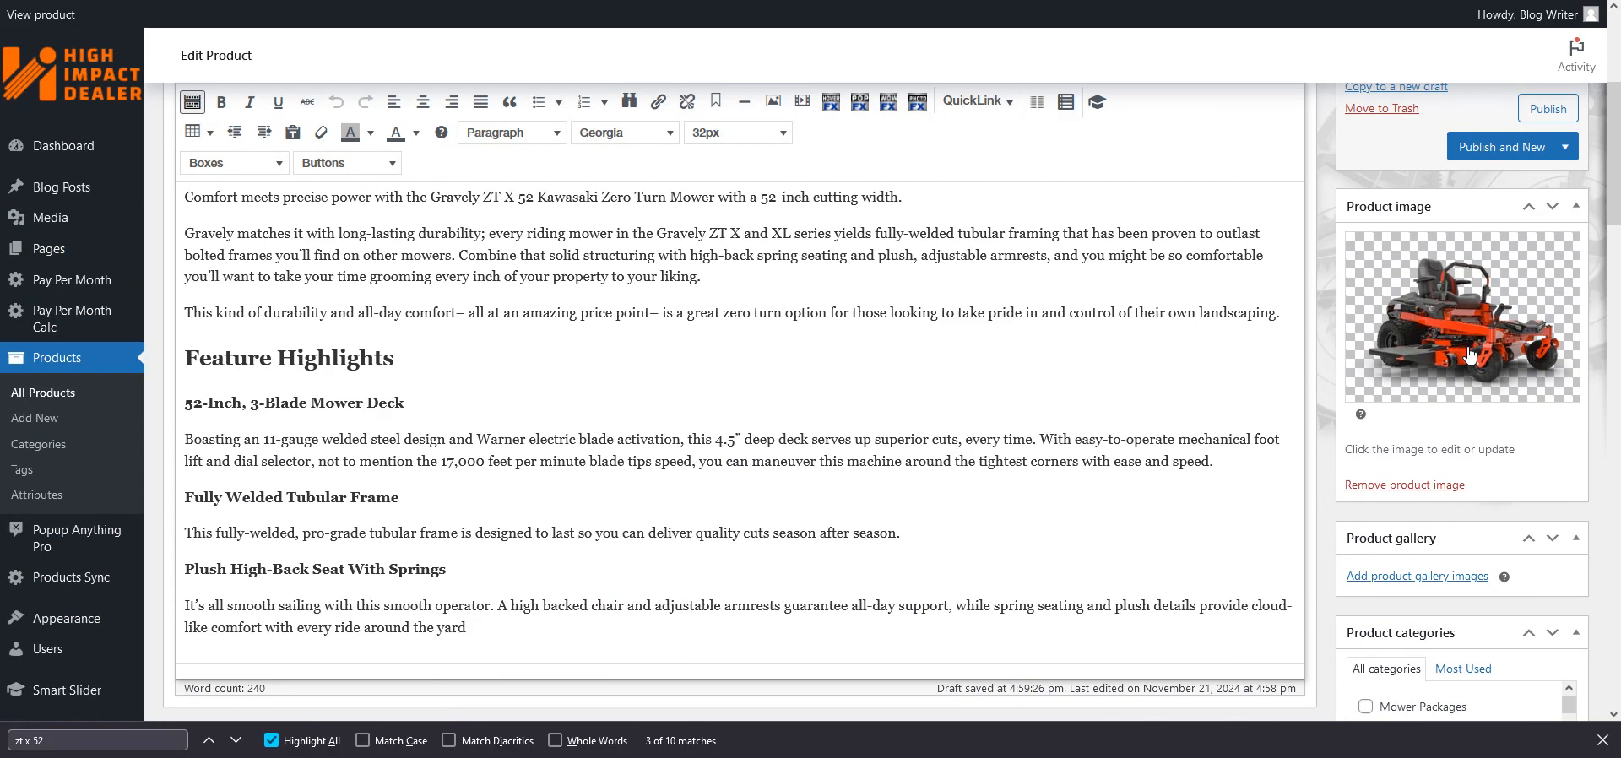
pyautogui.scroll(-3, 1382, 371)
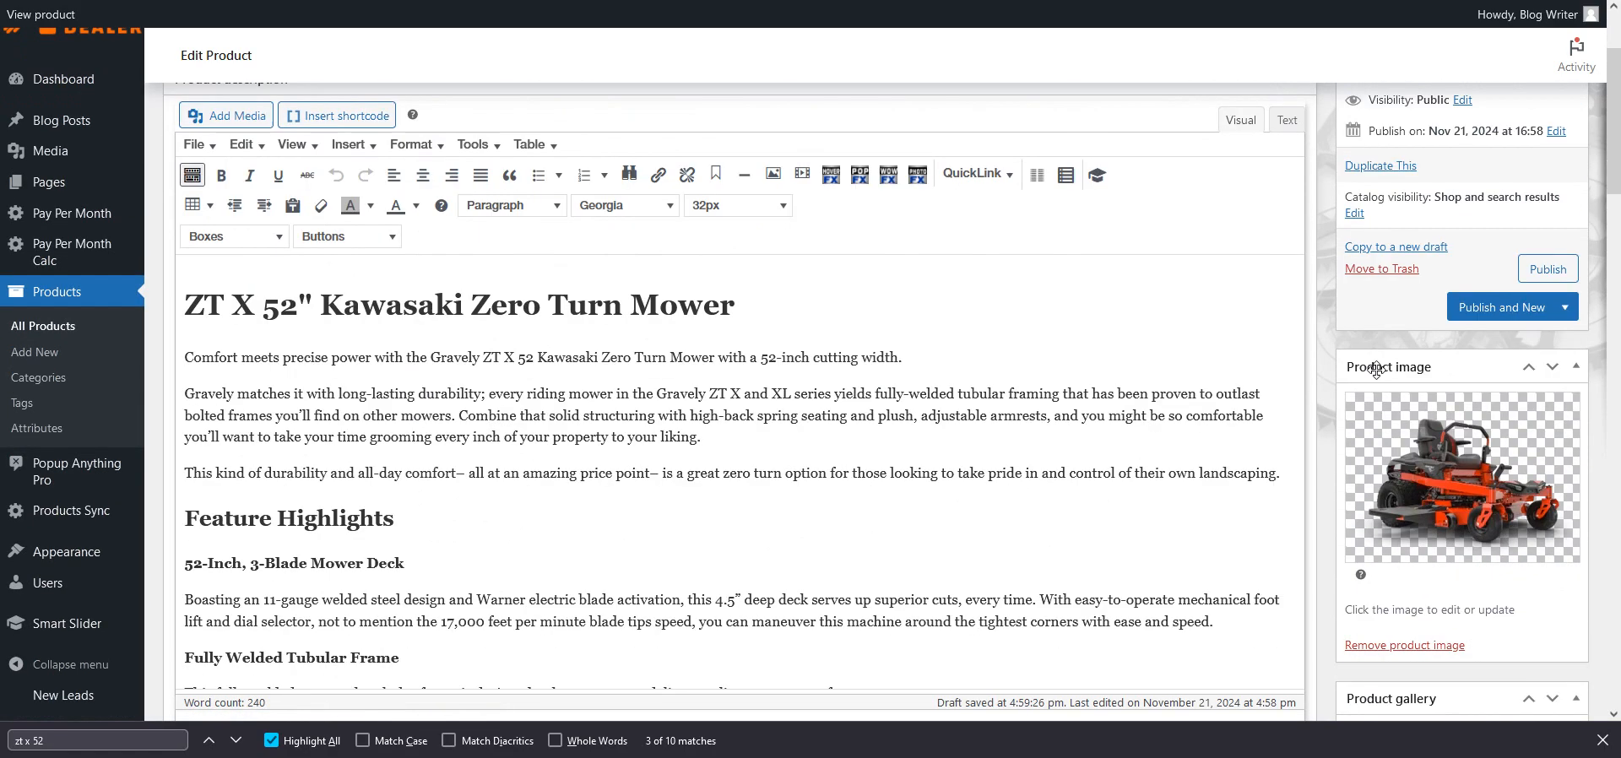
pyautogui.scroll(-2, 1490, 431)
pyautogui.click(1395, 487)
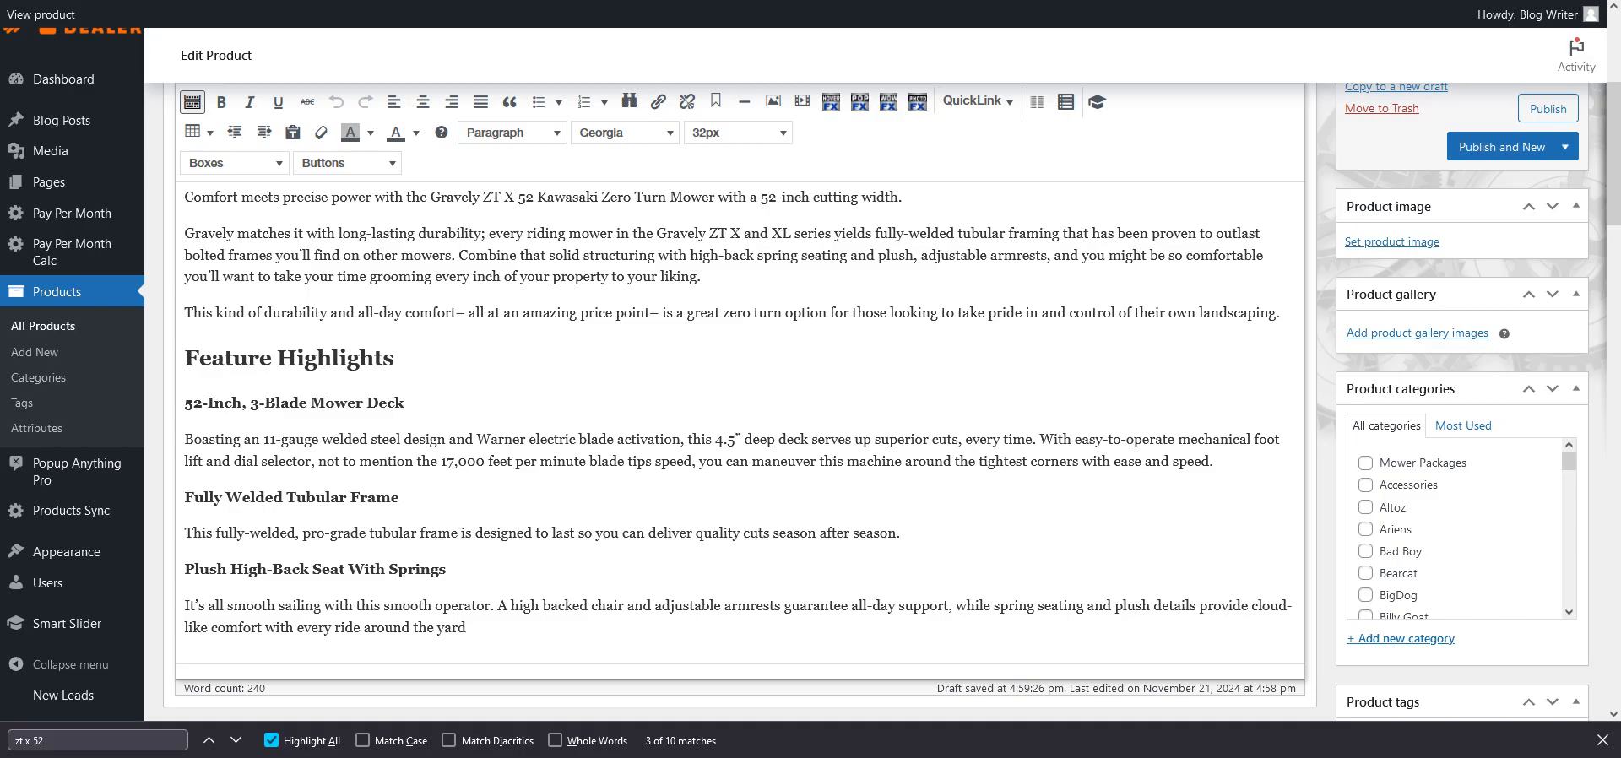
# View the used mower photo Mower-1.jpg and switch to Paint
pyautogui.press('super+e')
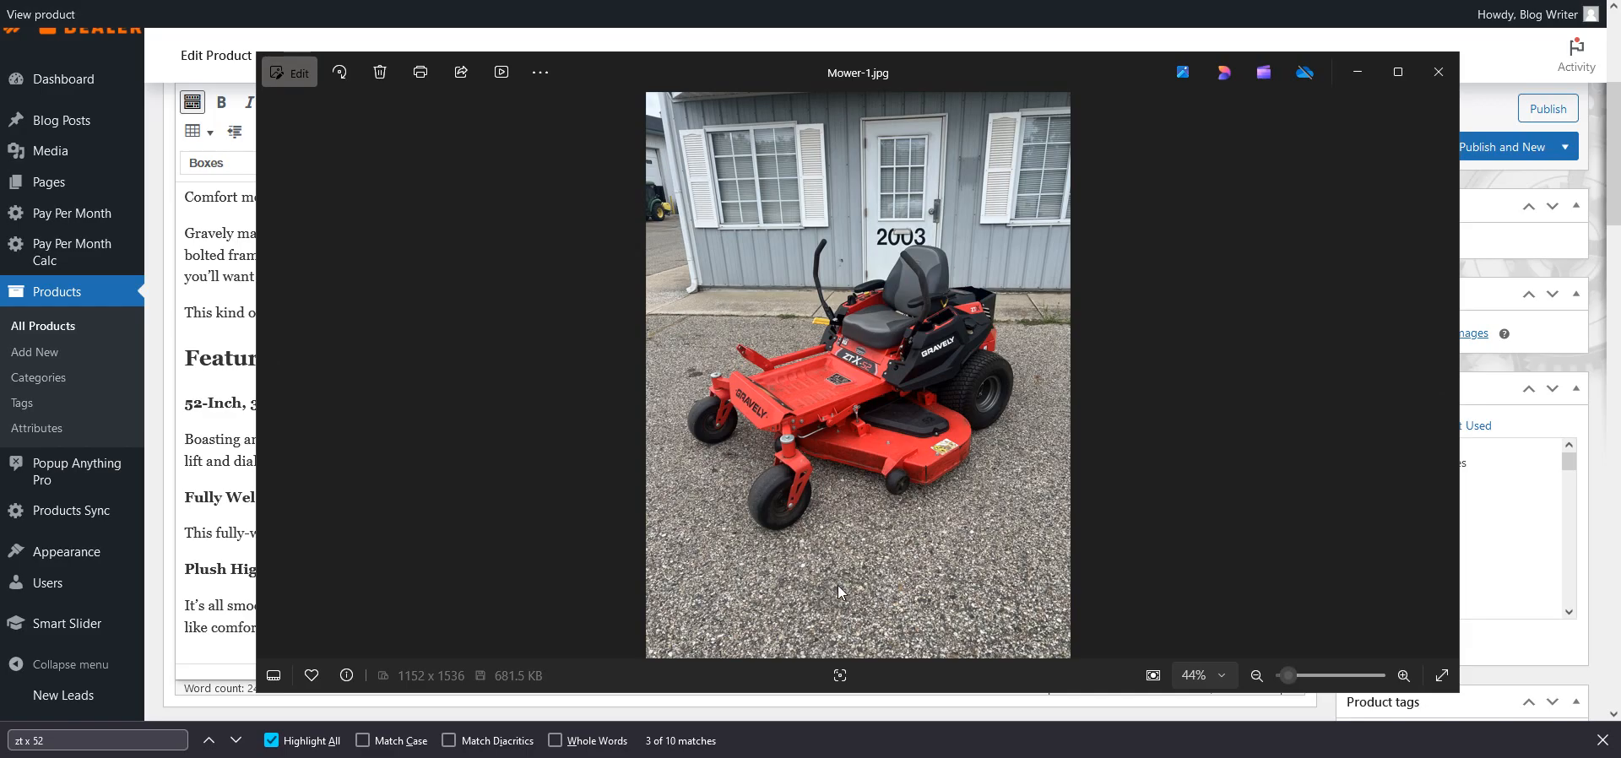
pyautogui.moveTo(1025, 75); pyautogui.dragTo(1026, 61)
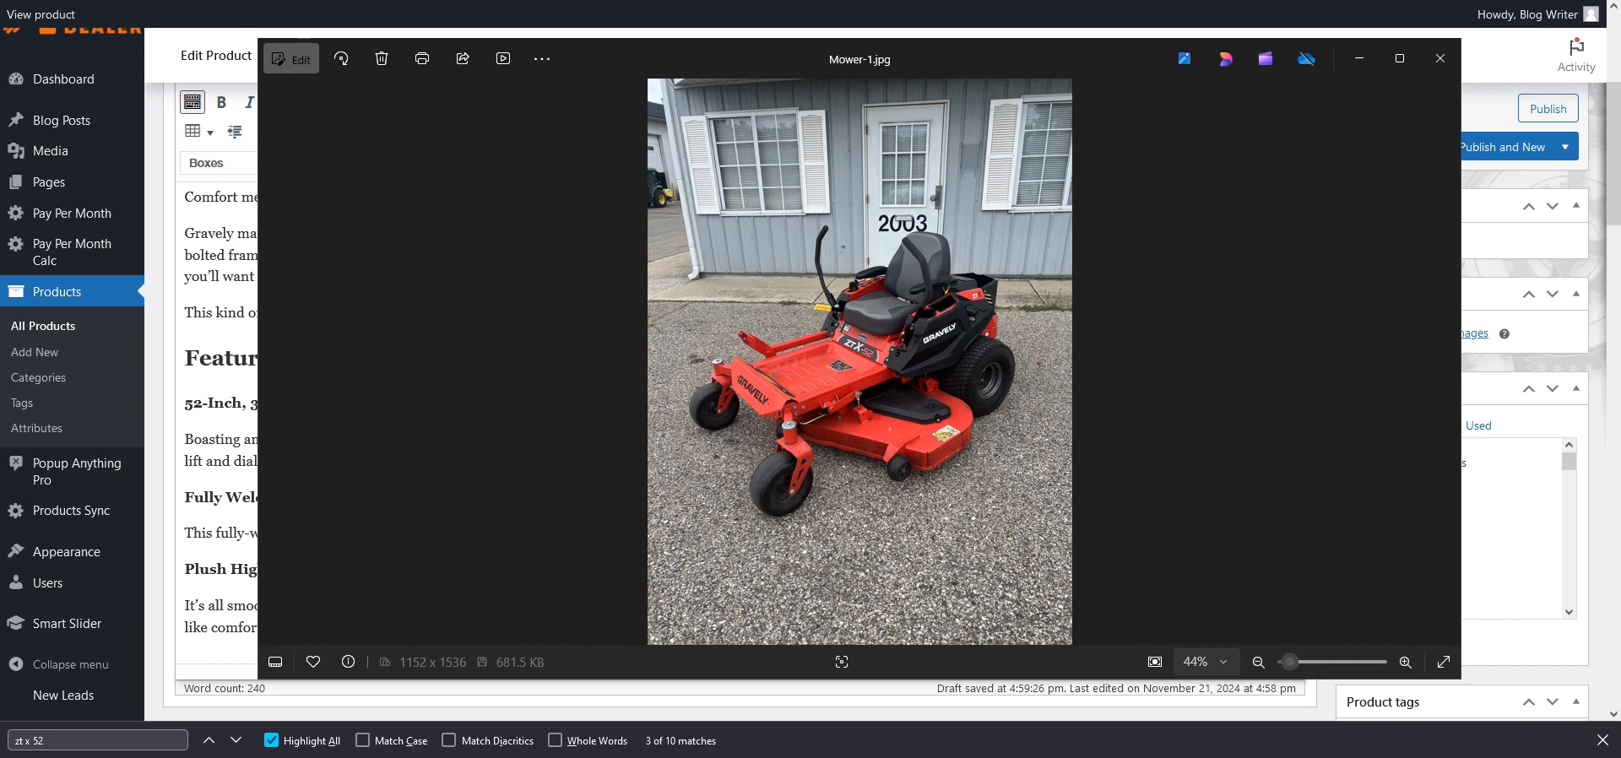
pyautogui.press('super')
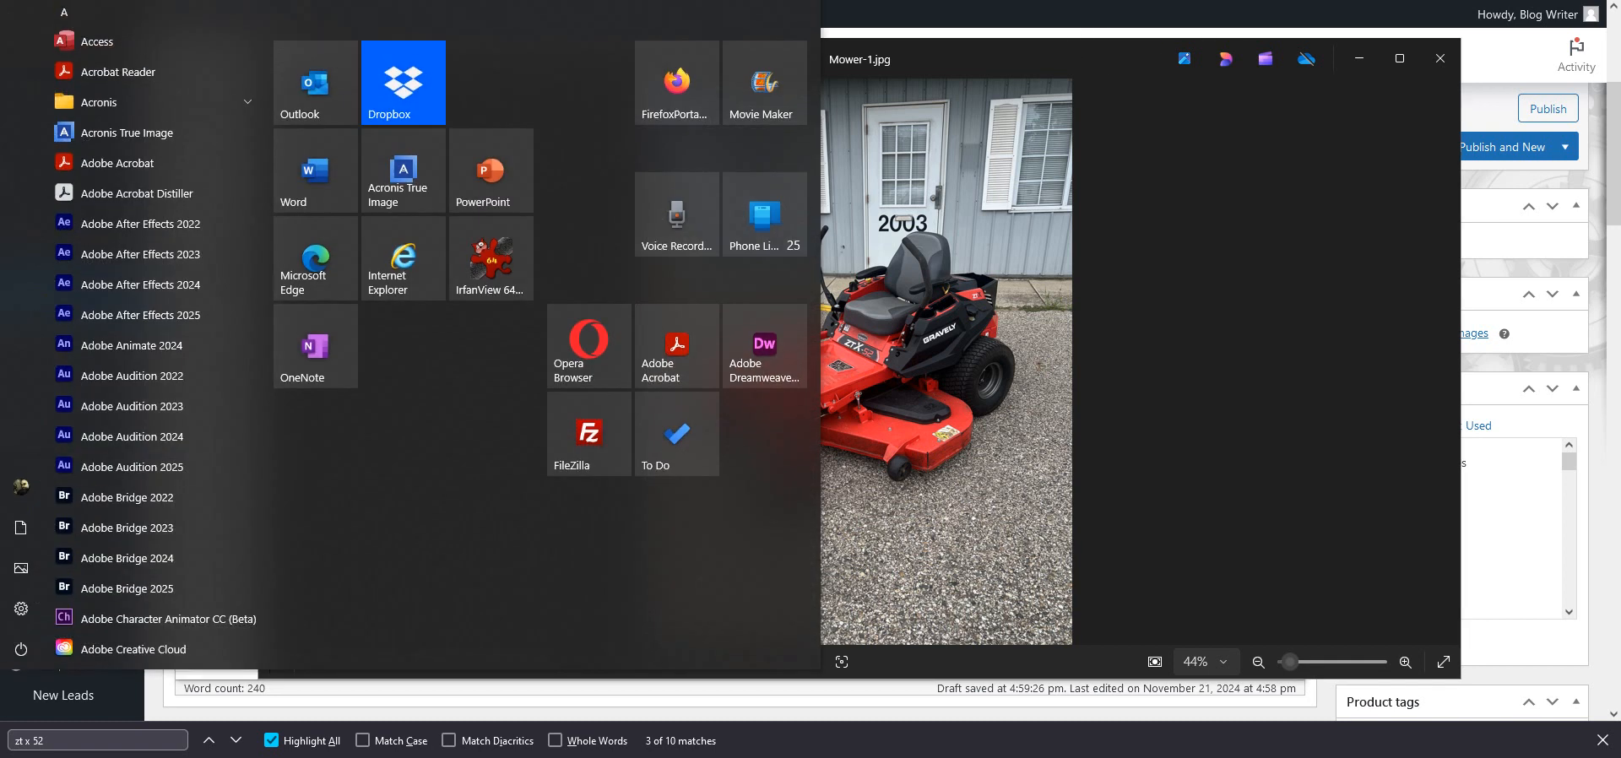
pyautogui.write('paint')
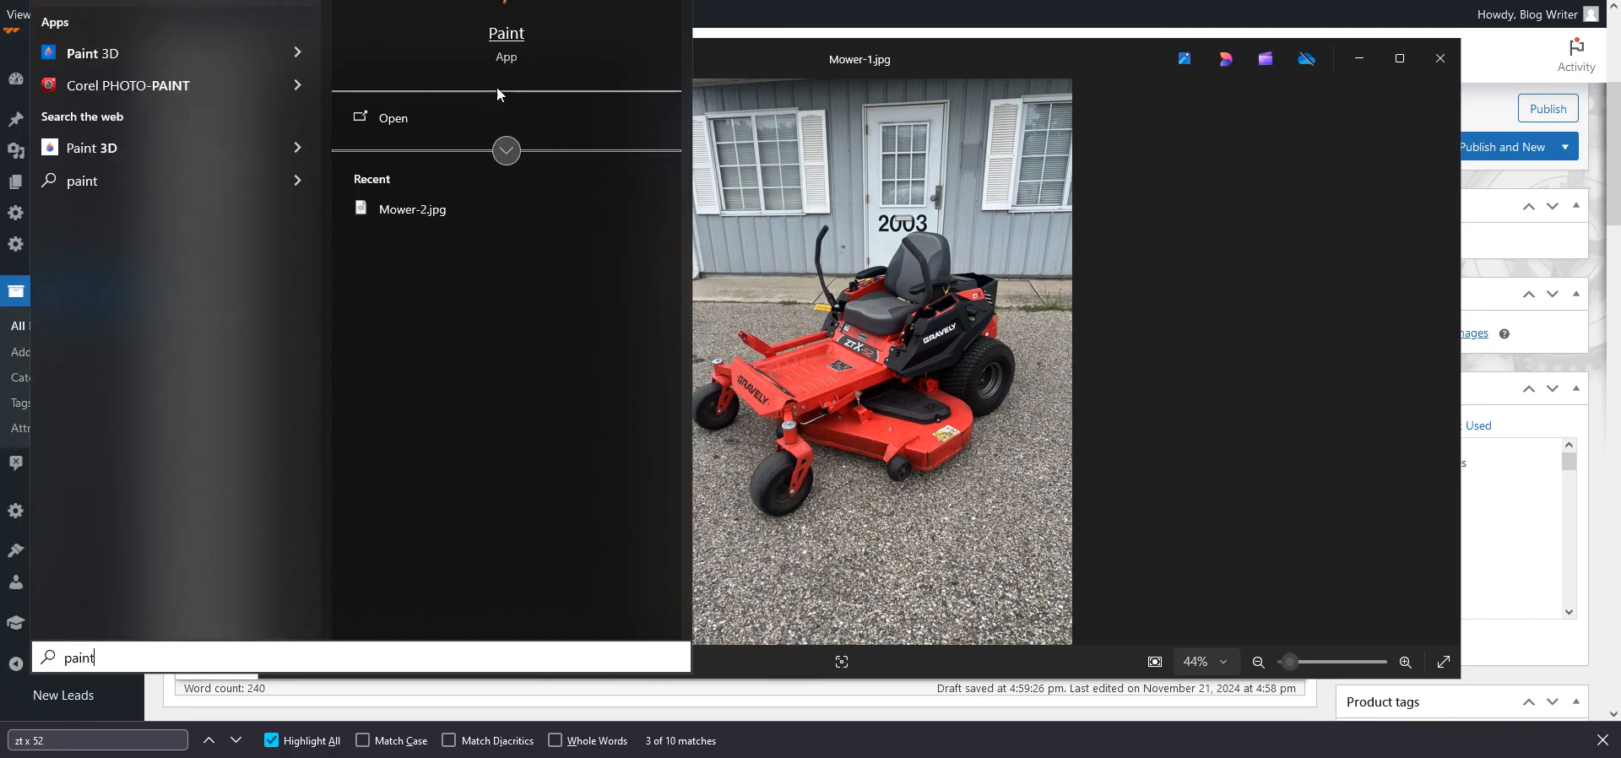
pyautogui.click(500, 48)
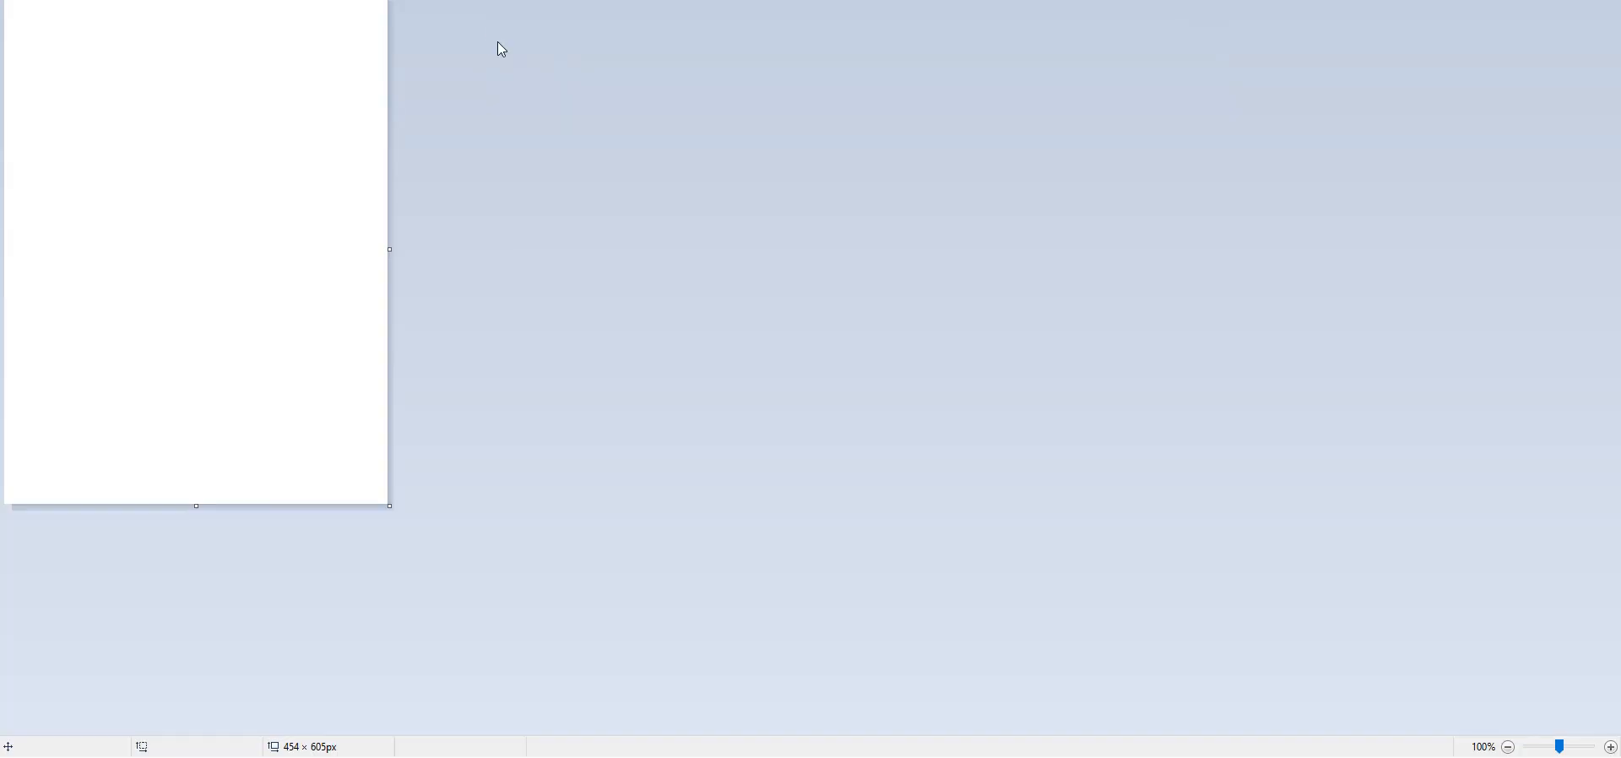
pyautogui.moveTo(239, 0); pyautogui.dragTo(390, 72)
# Open Mower-1.jpg from the Temp folder in Paint and activate the rectangular Select tool
pyautogui.click(175, 91)
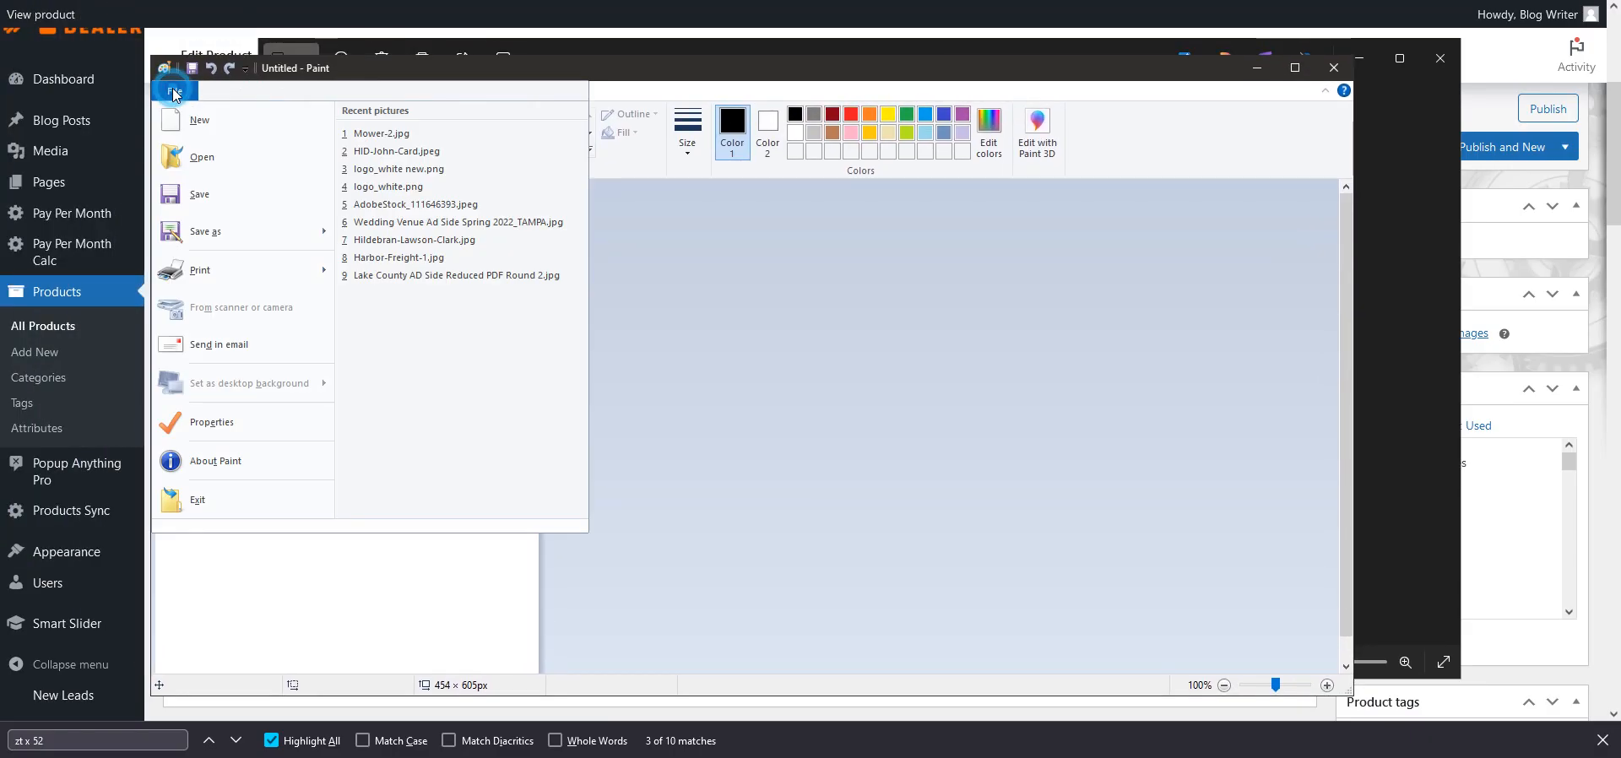
pyautogui.click(192, 156)
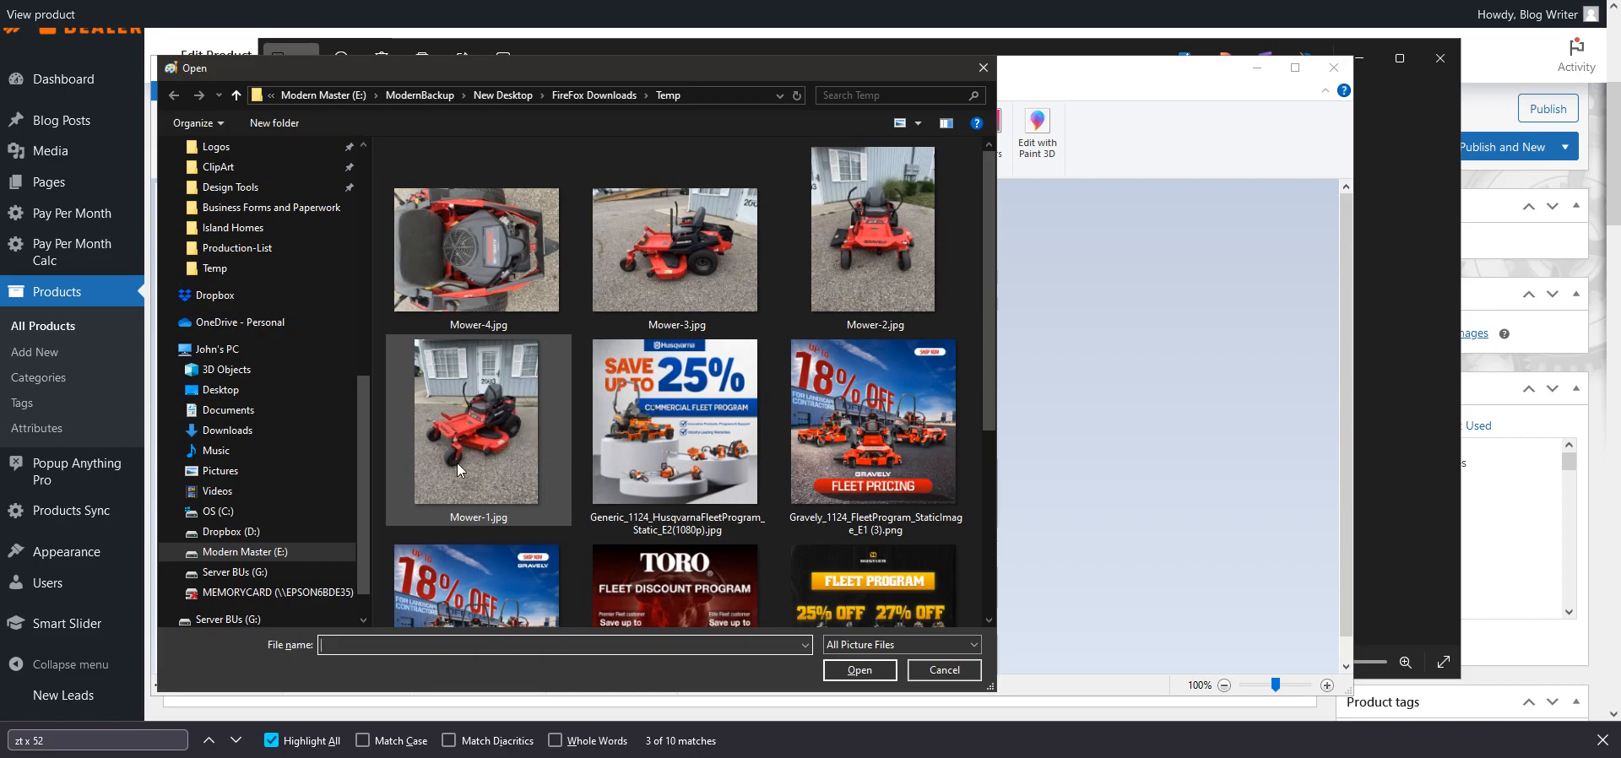
pyautogui.doubleClick(495, 410)
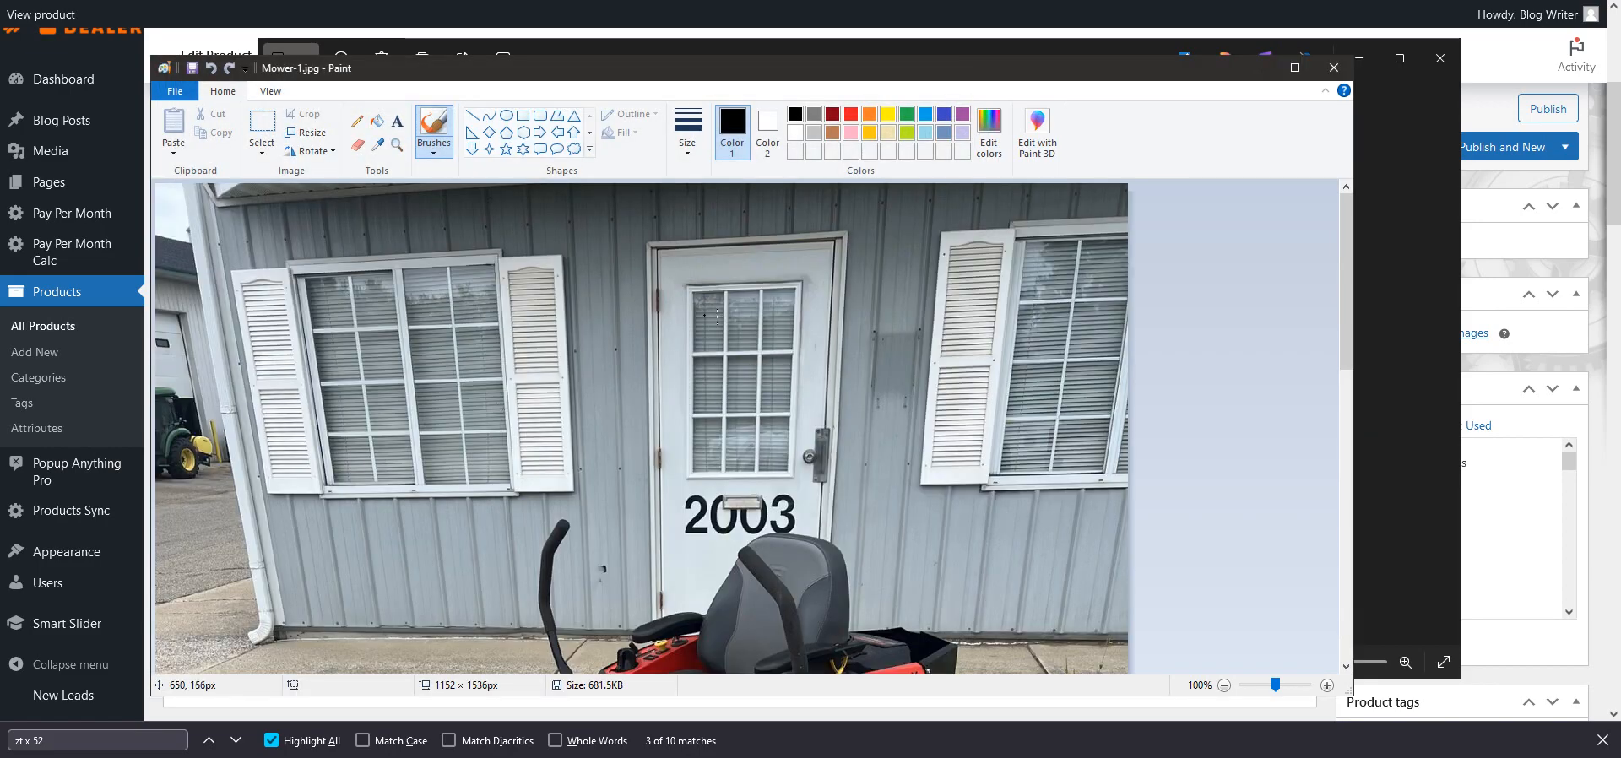
pyautogui.moveTo(878, 67); pyautogui.dragTo(971, 20)
pyautogui.scroll(-2, 841, 272)
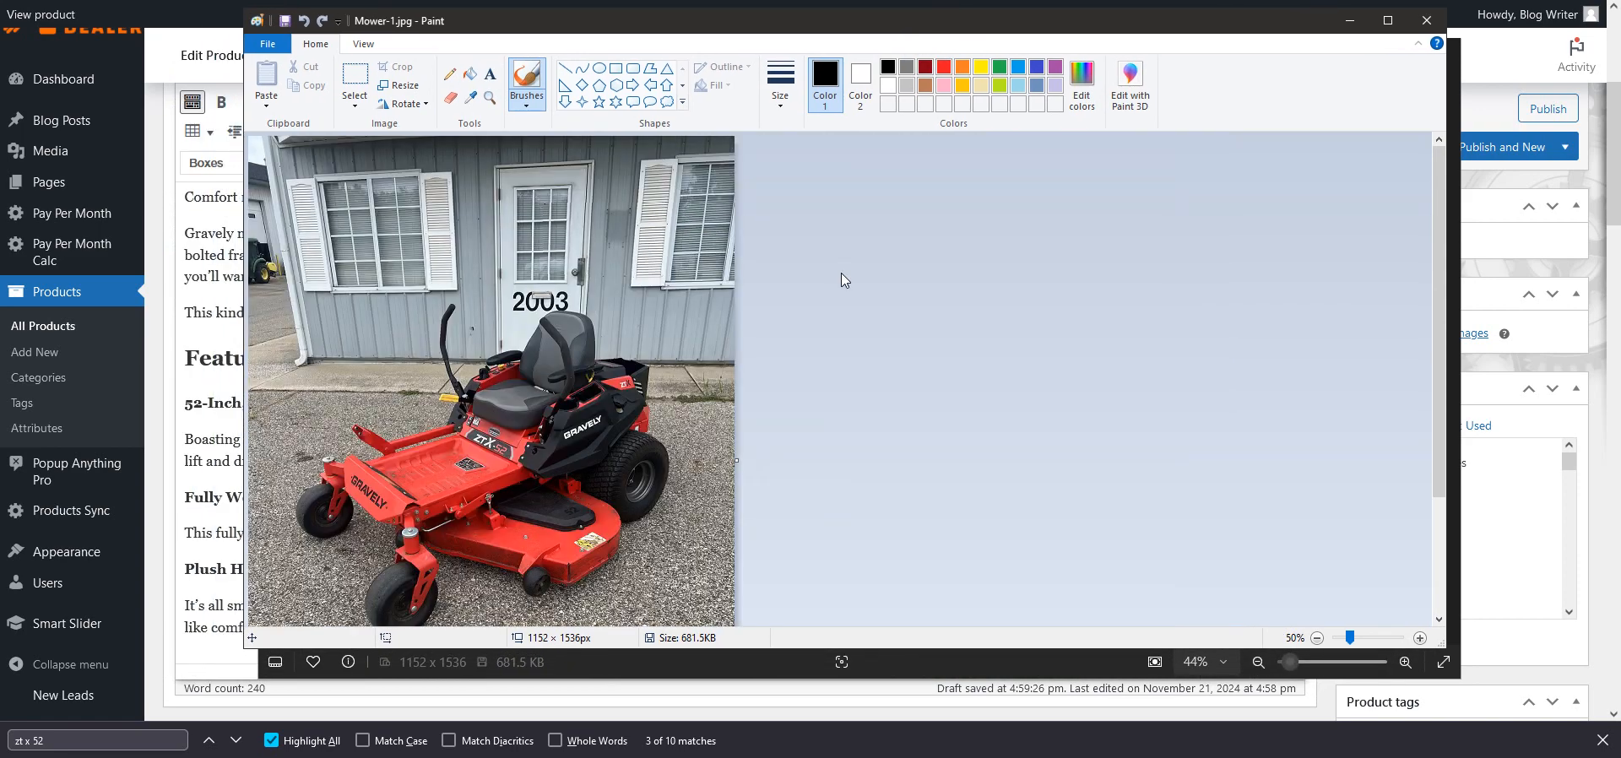
pyautogui.scroll(1, 841, 272)
pyautogui.scroll(-1, 841, 272)
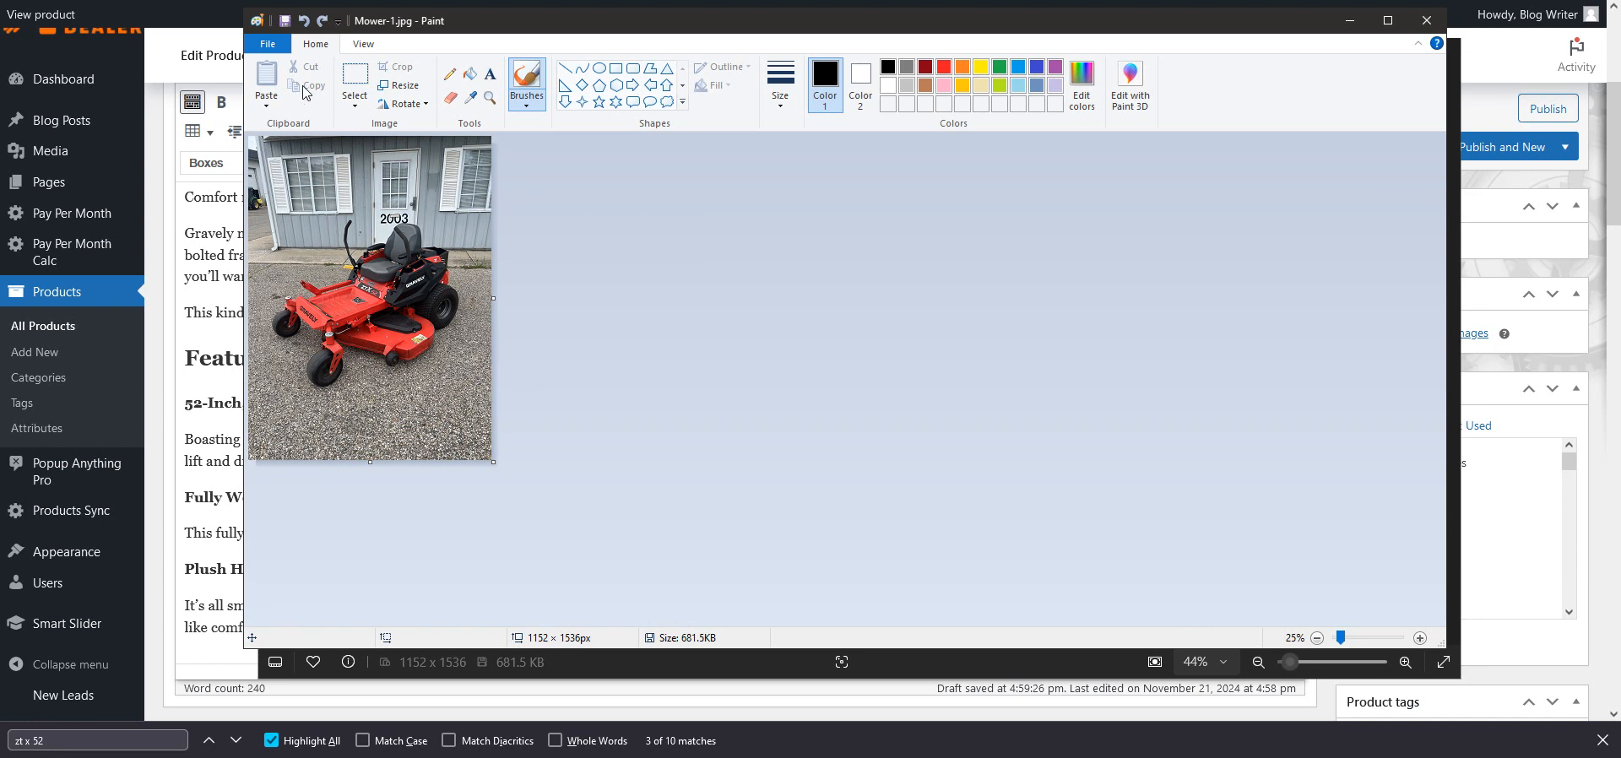
pyautogui.click(354, 81)
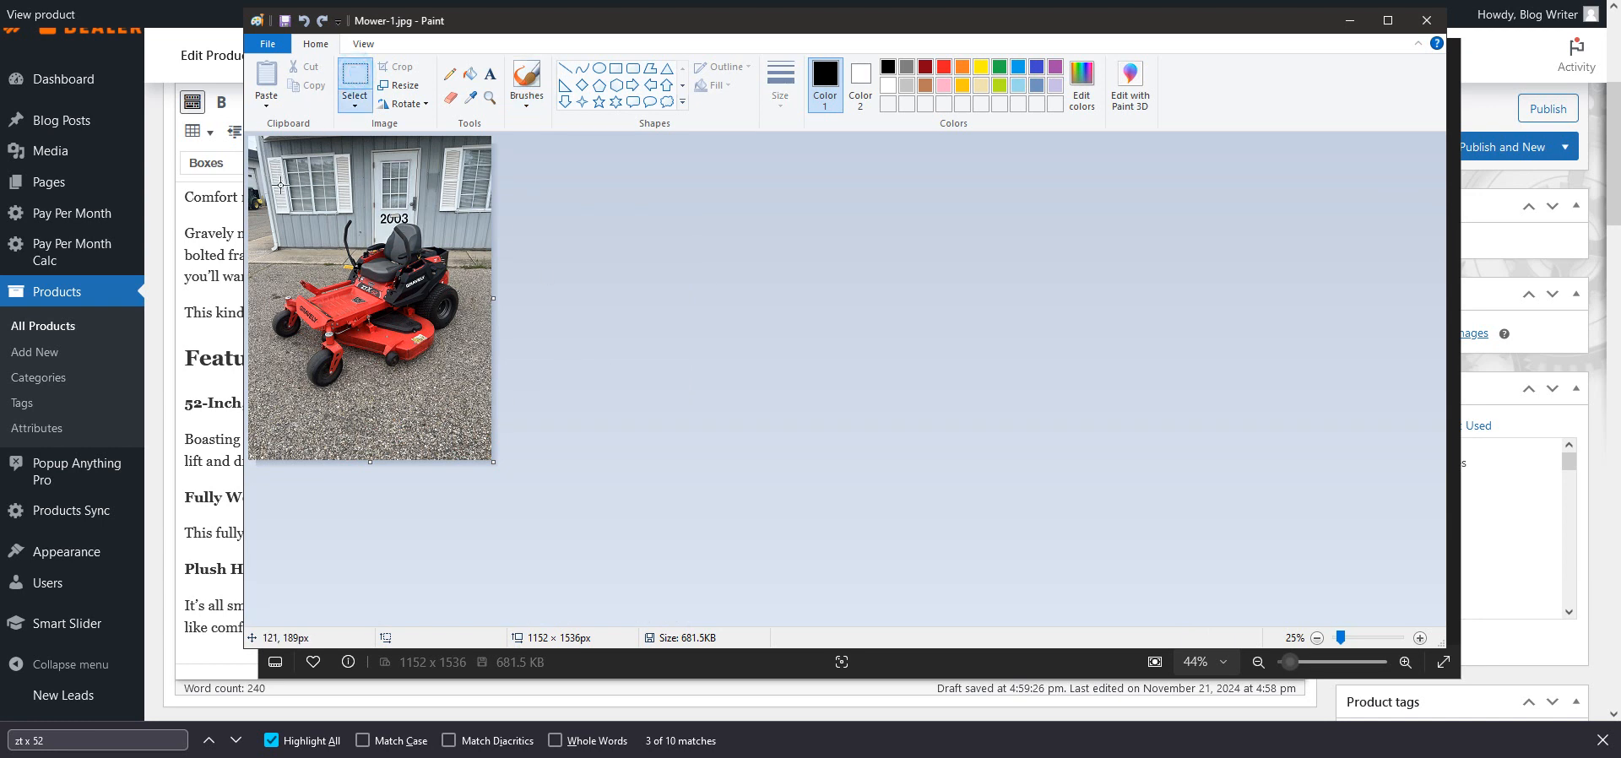
pyautogui.moveTo(260, 181); pyautogui.dragTo(471, 401)
pyautogui.moveTo(387, 207); pyautogui.dragTo(385, 214)
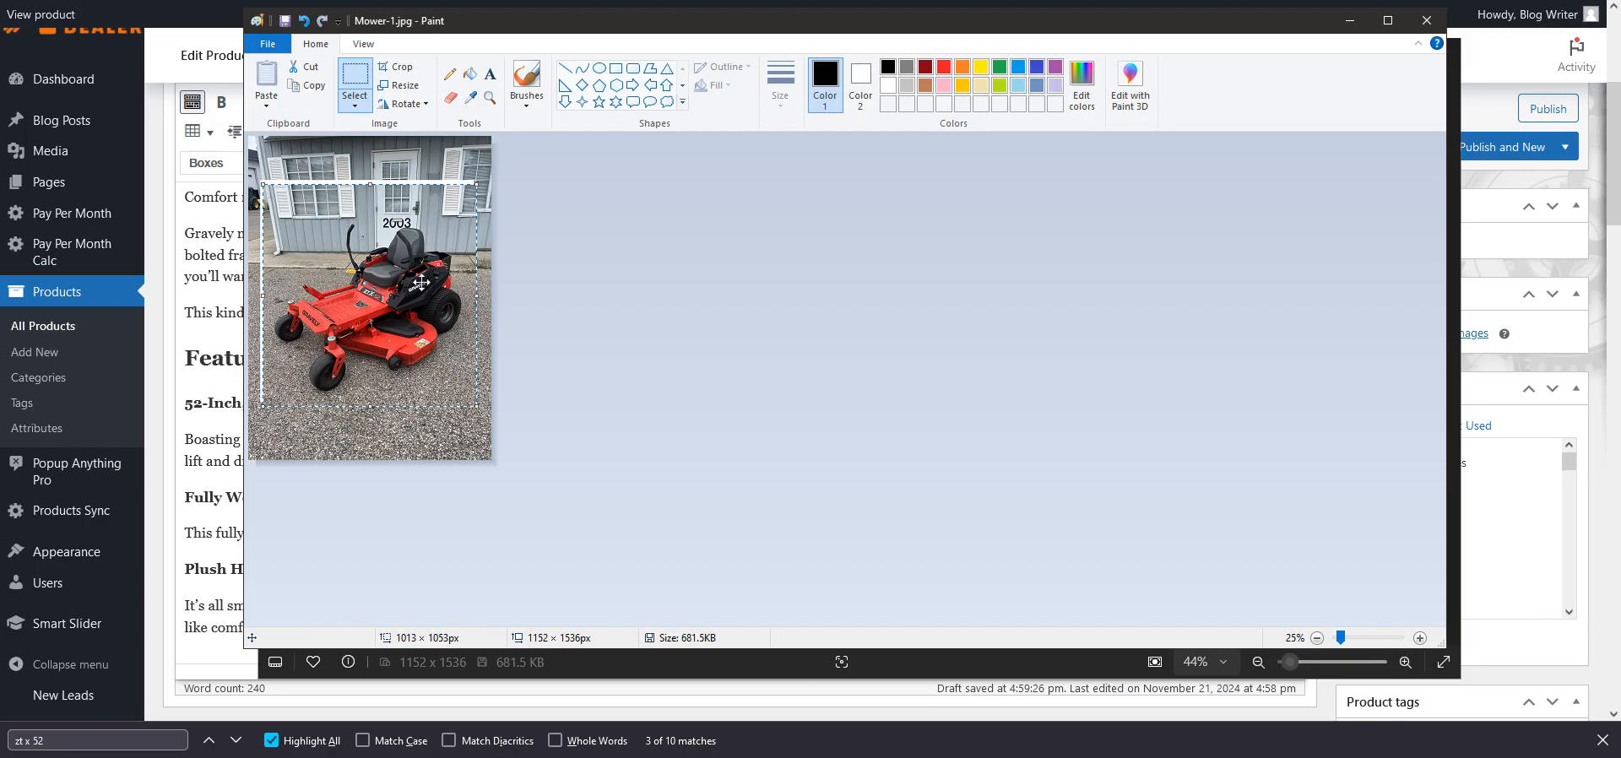
pyautogui.hotkey('ctrl', 'z')
# Crop the photo around the mower to about 1053 × 1037 px, overwrite Mower-1.jpg with it, and close the image windows
pyautogui.moveTo(257, 191)
pyautogui.mouseDown()
pyautogui.moveTo(428, 322)
pyautogui.moveTo(478, 410)
pyautogui.mouseUp()
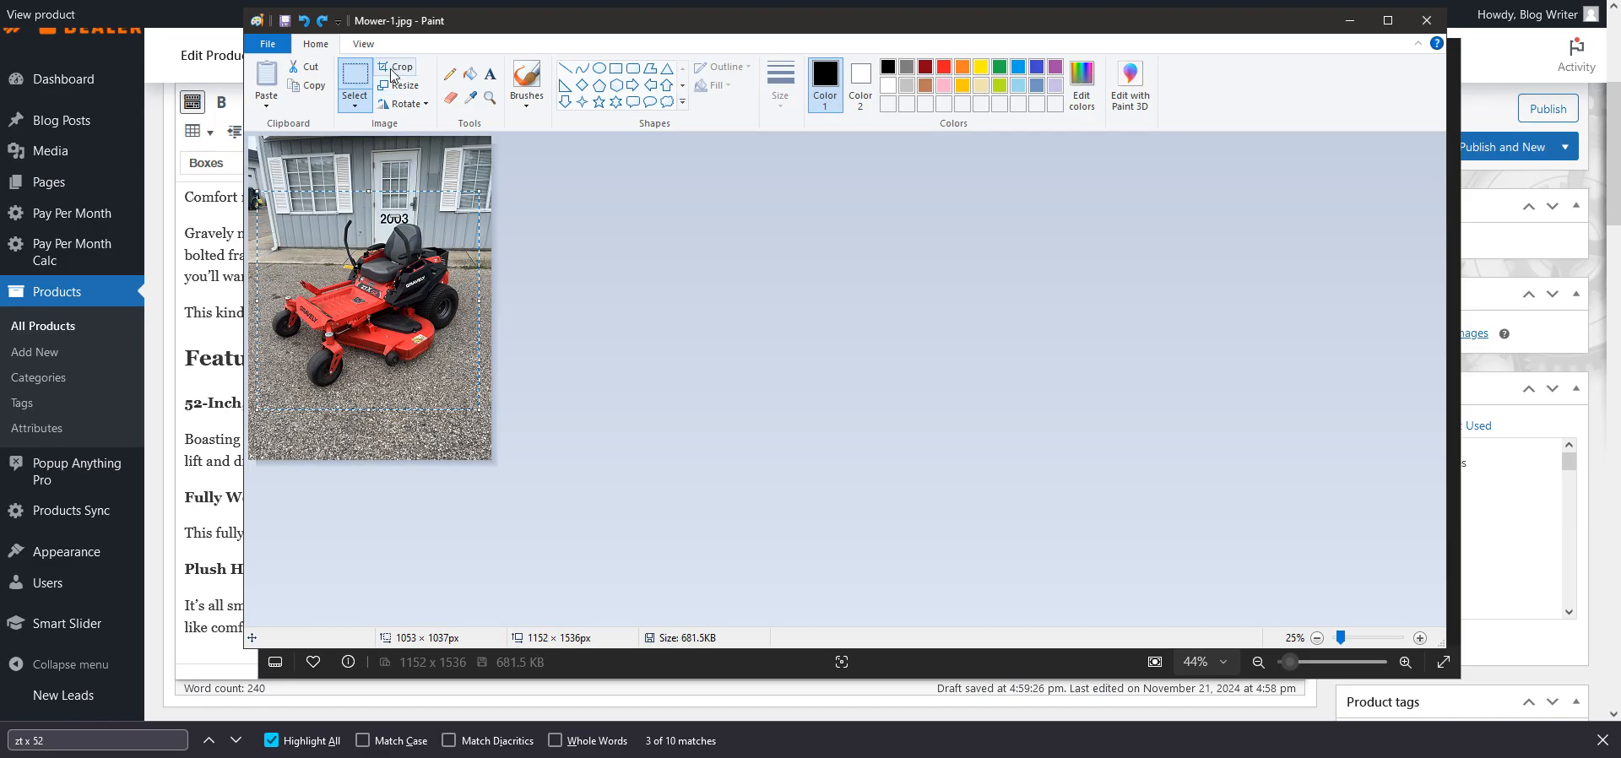
pyautogui.click(397, 67)
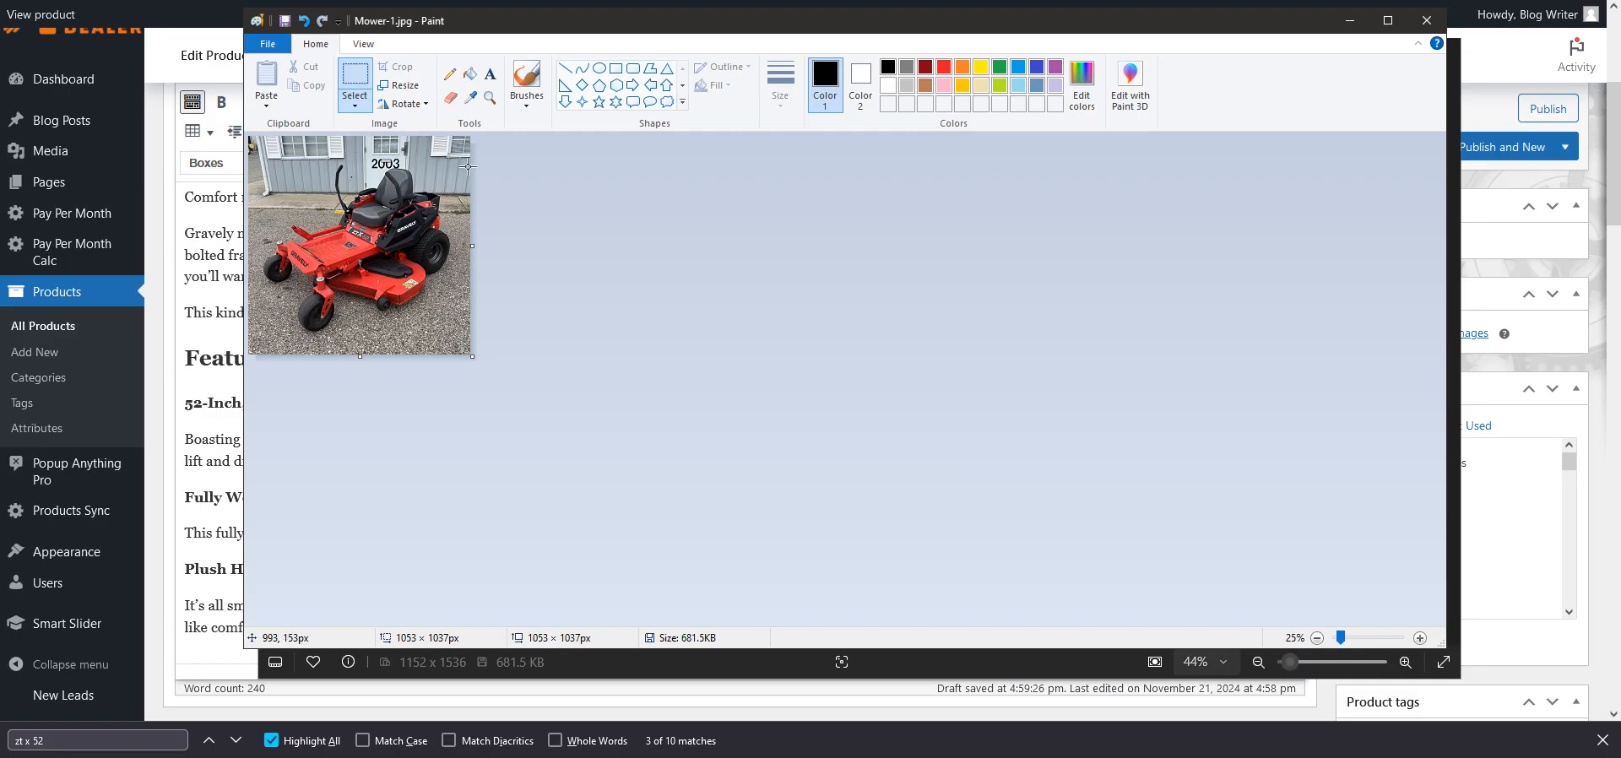
pyautogui.click(252, 45)
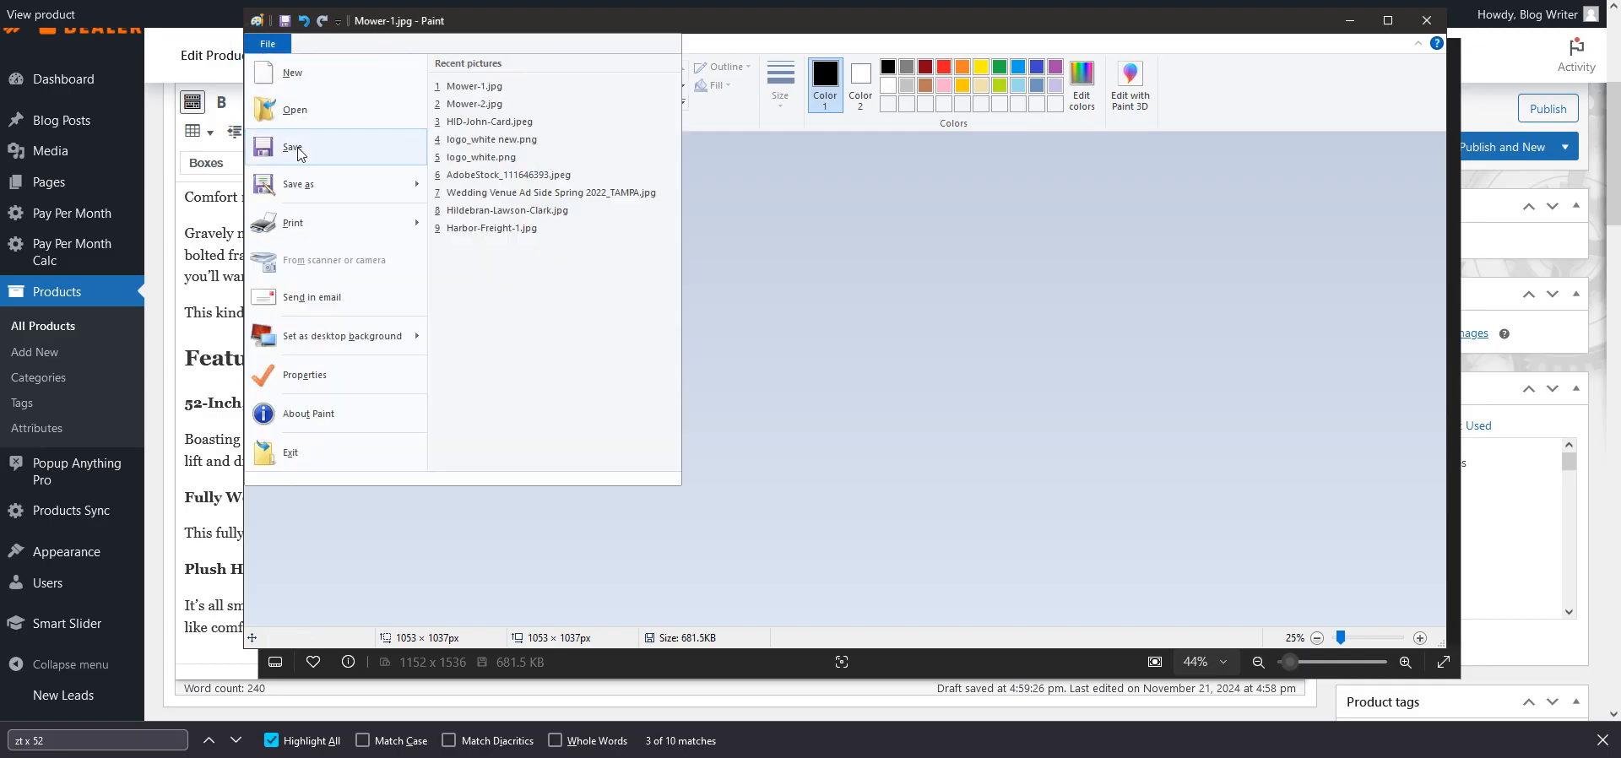
pyautogui.click(301, 183)
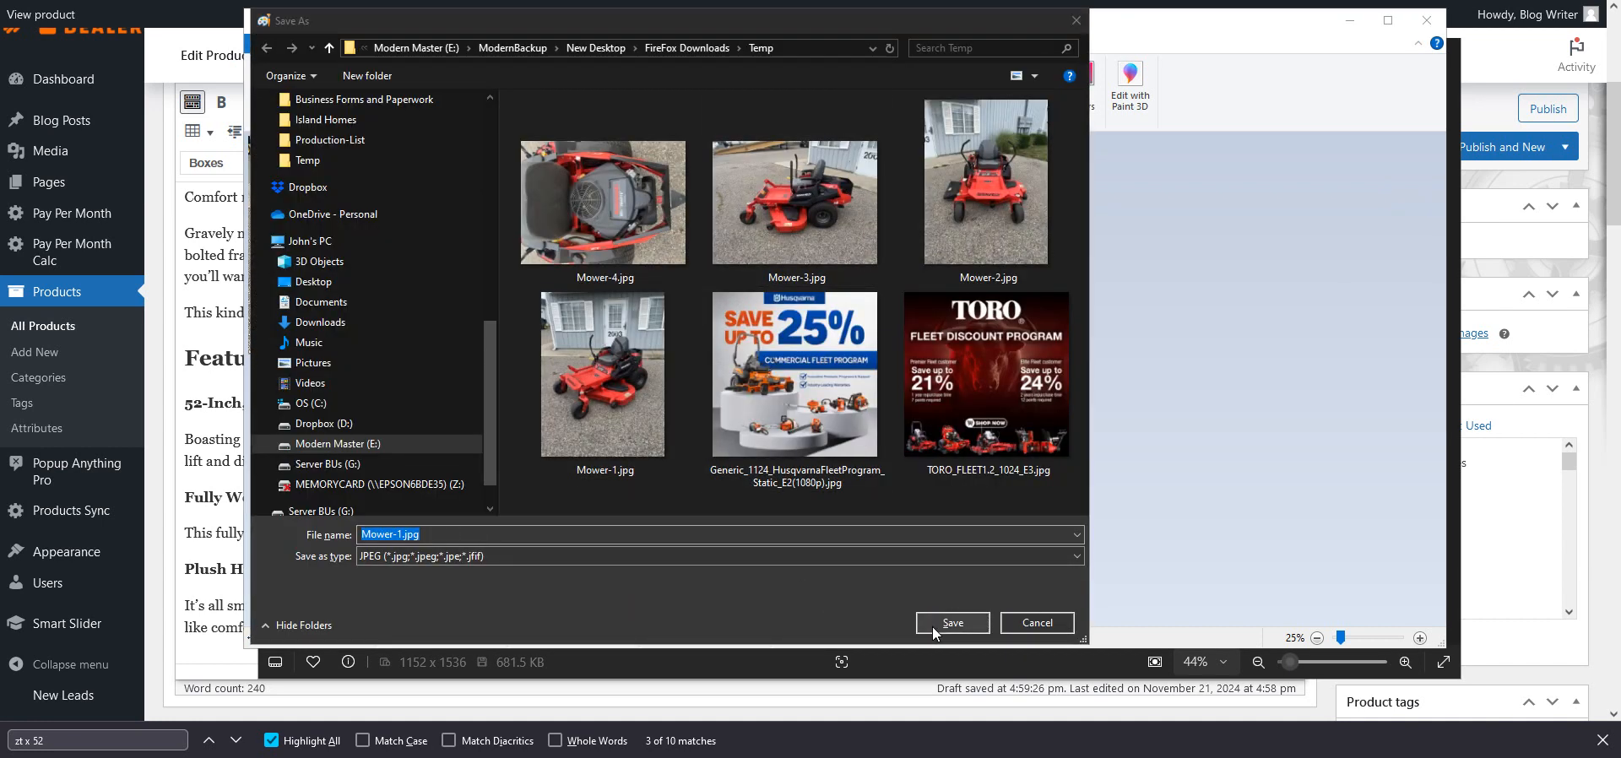
pyautogui.click(851, 325)
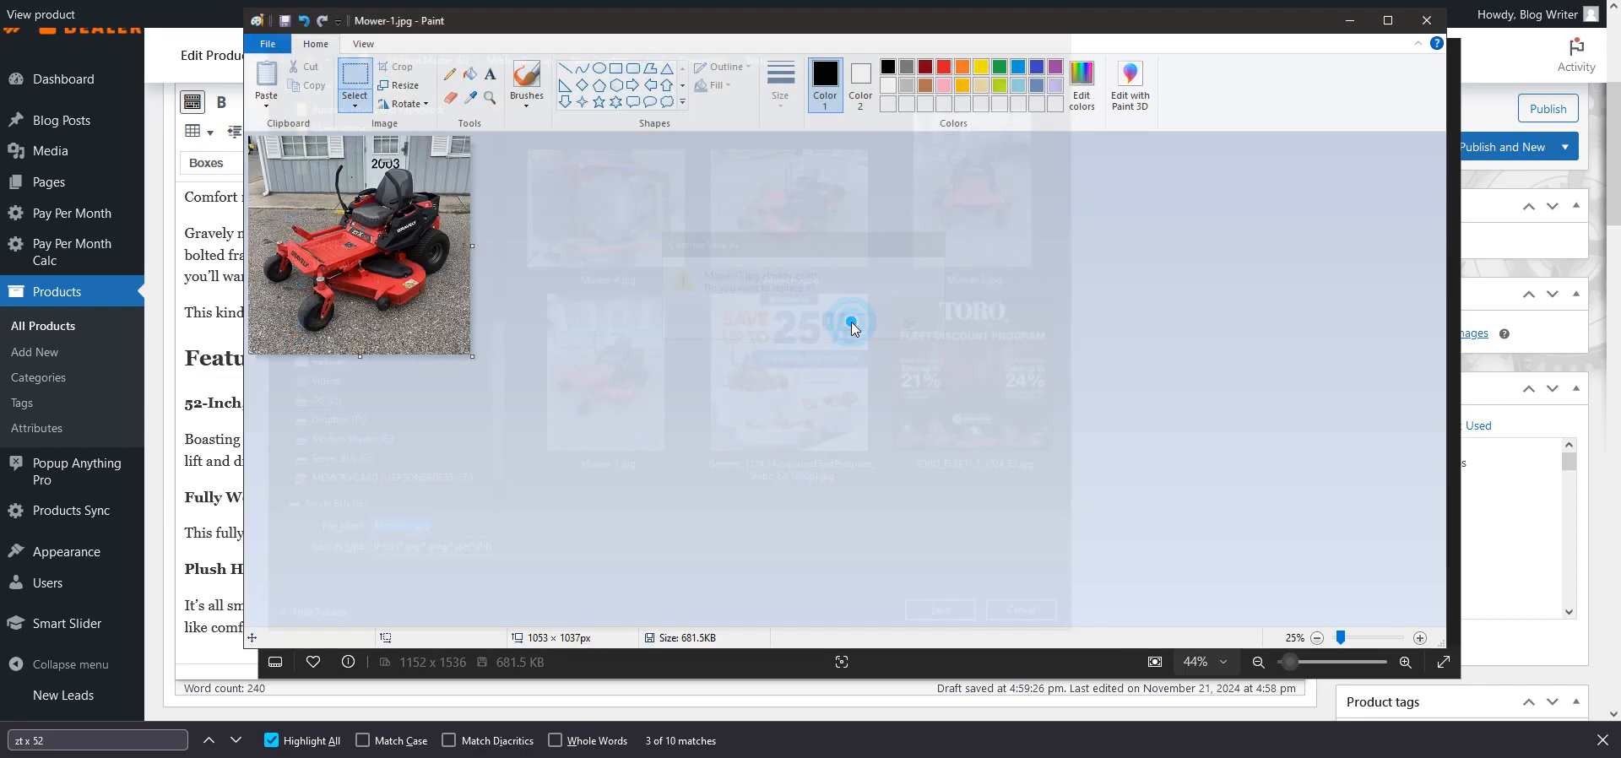
pyautogui.click(1427, 24)
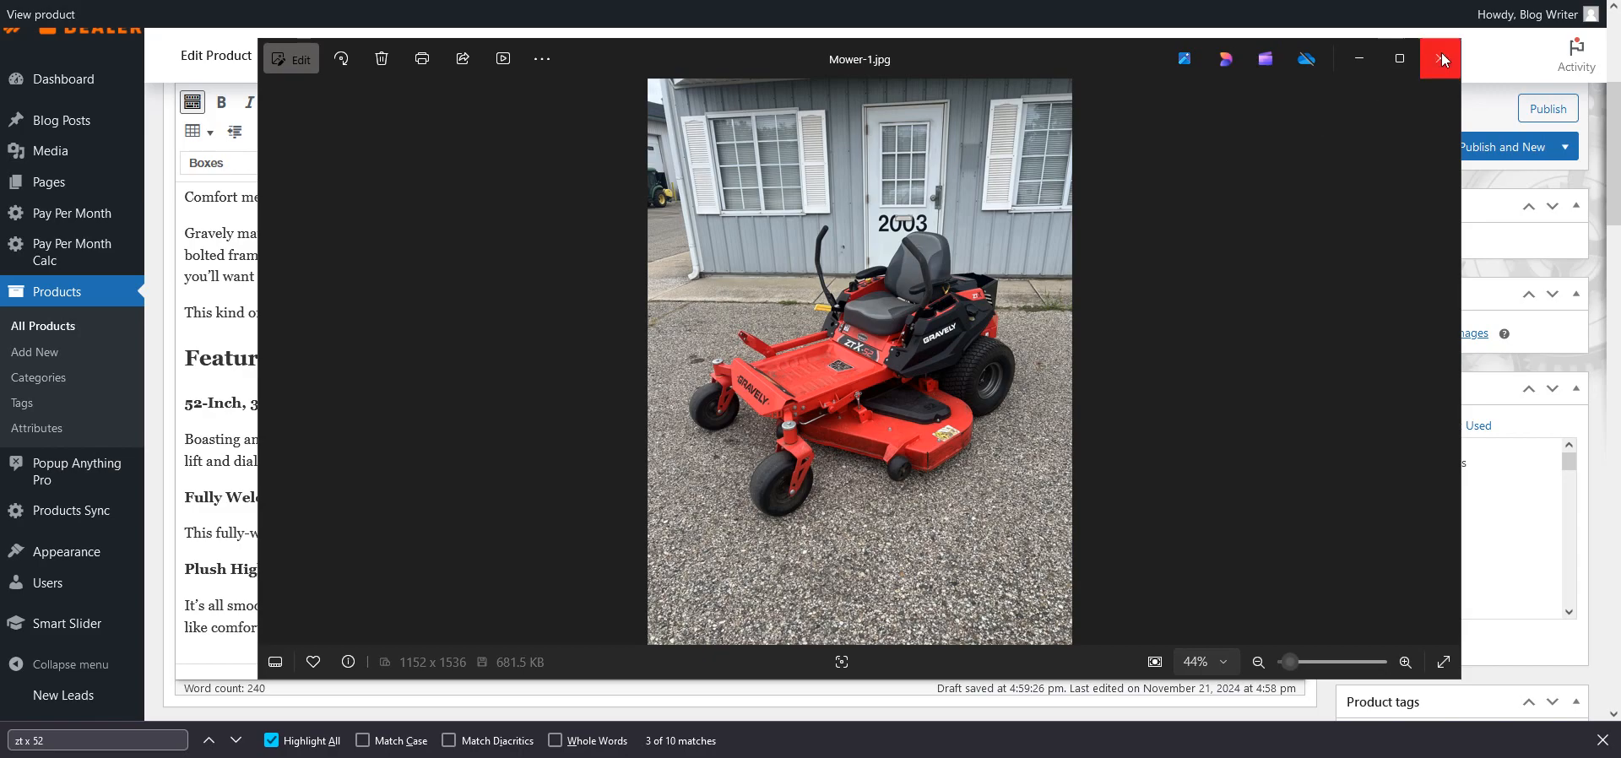
pyautogui.click(1441, 52)
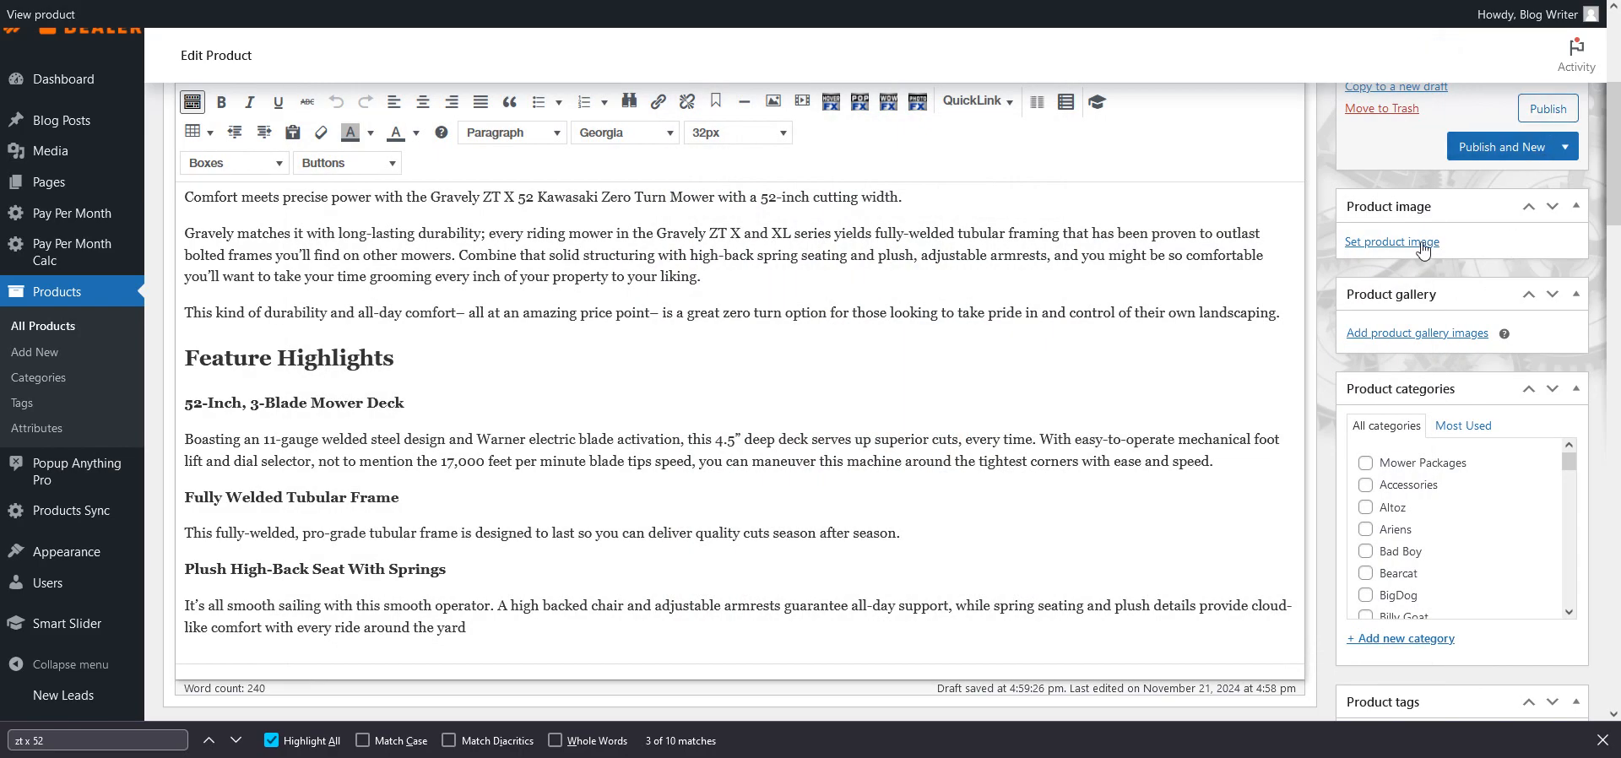
# Open the product image picker and create a media library folder named Used Inventory
pyautogui.click(1374, 243)
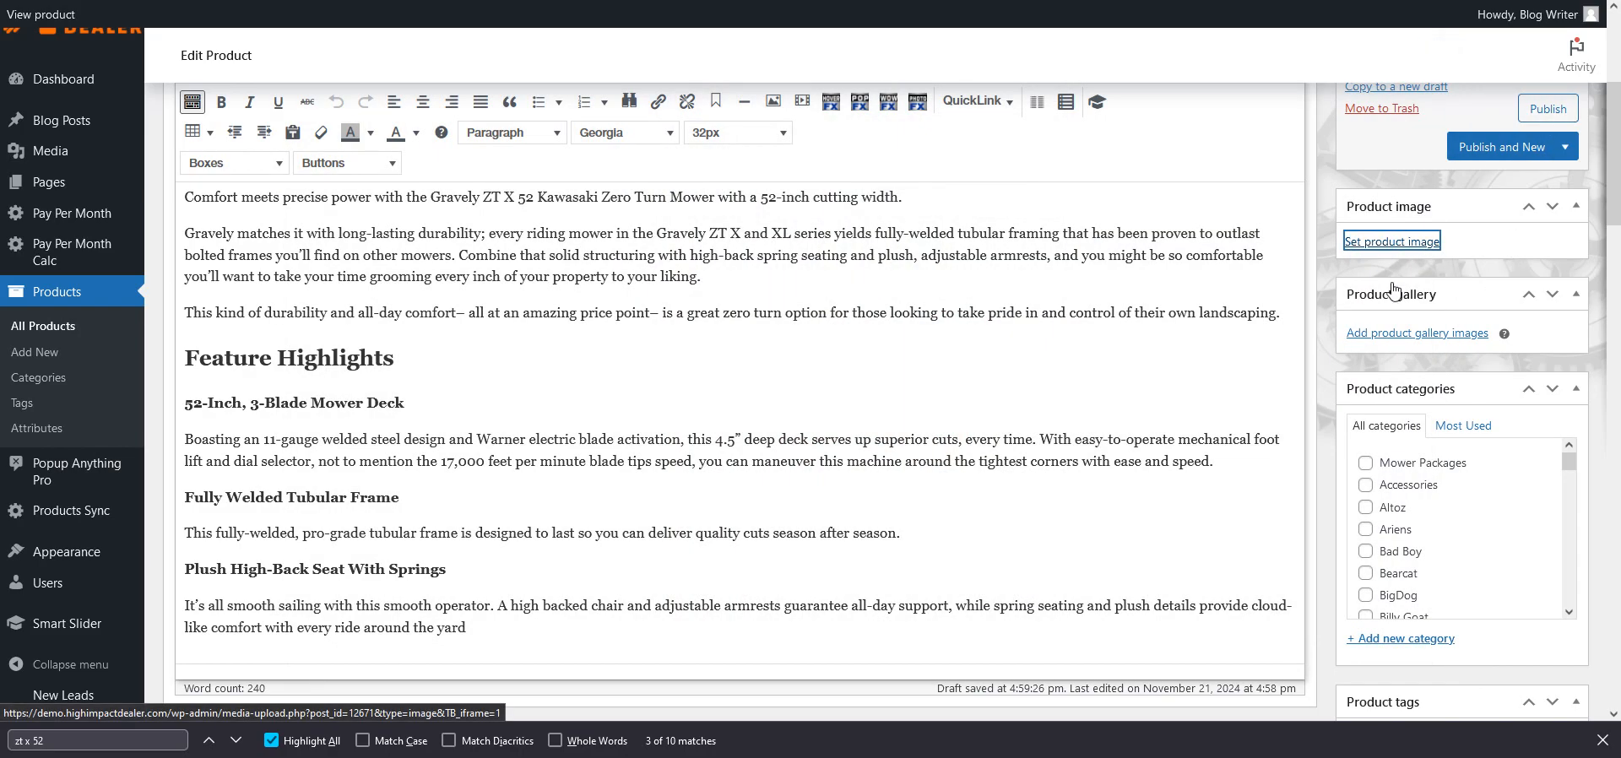
pyautogui.scroll(-2, 589, 473)
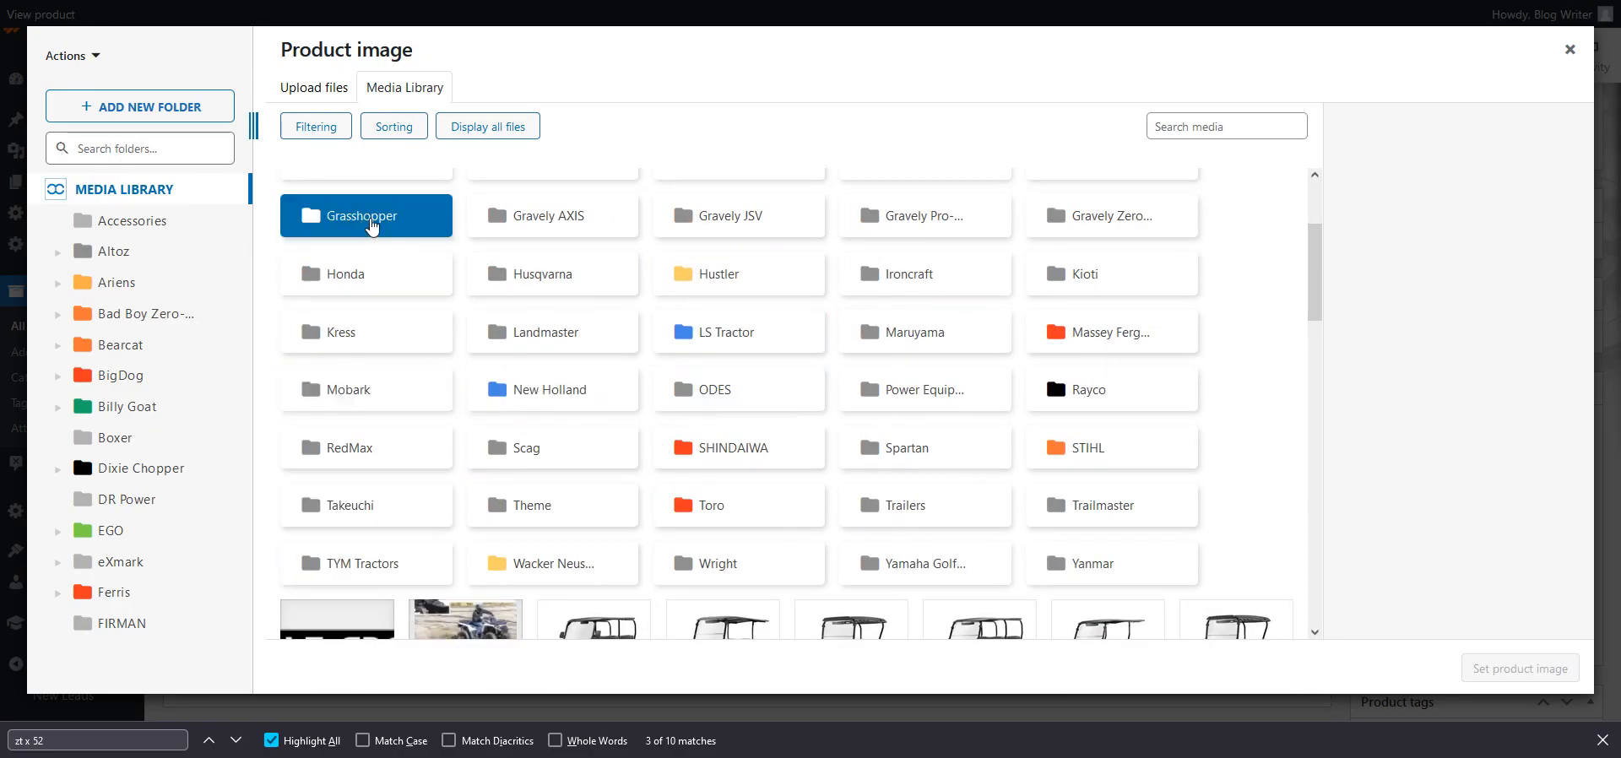
pyautogui.scroll(2, 398, 271)
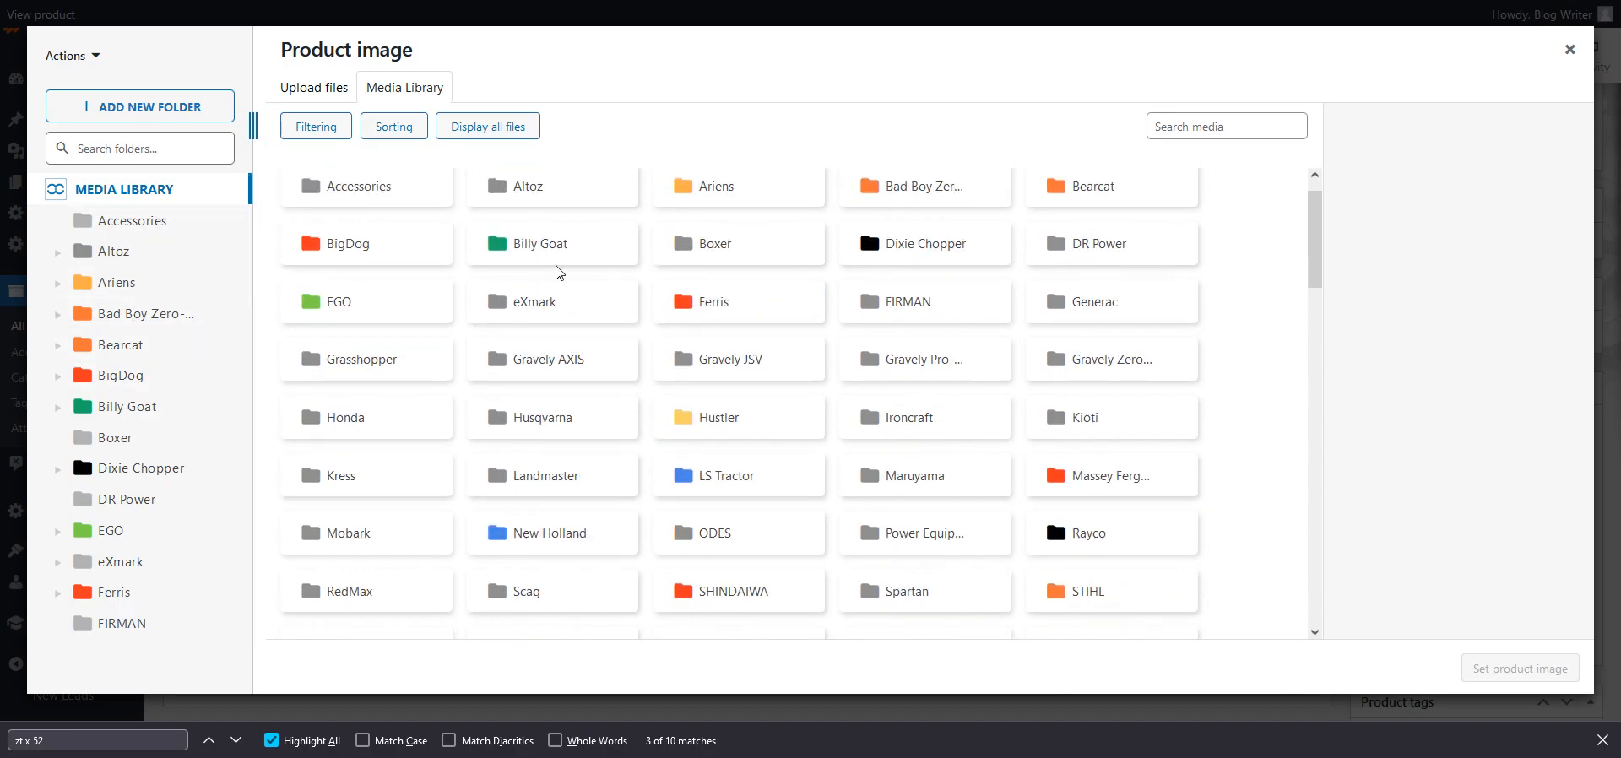
pyautogui.scroll(1, 555, 271)
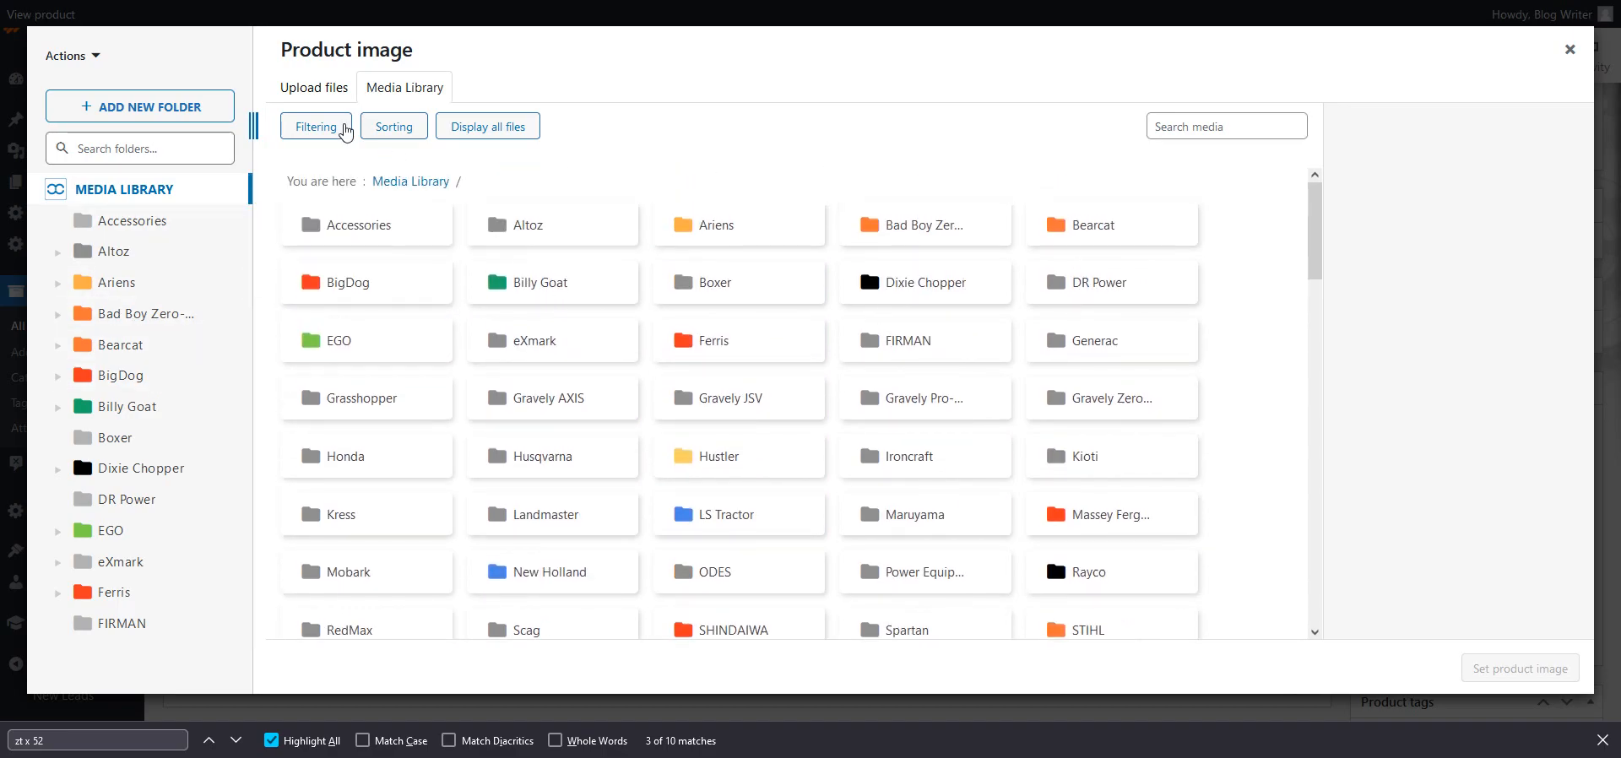
pyautogui.click(150, 111)
pyautogui.write('Used Ine')
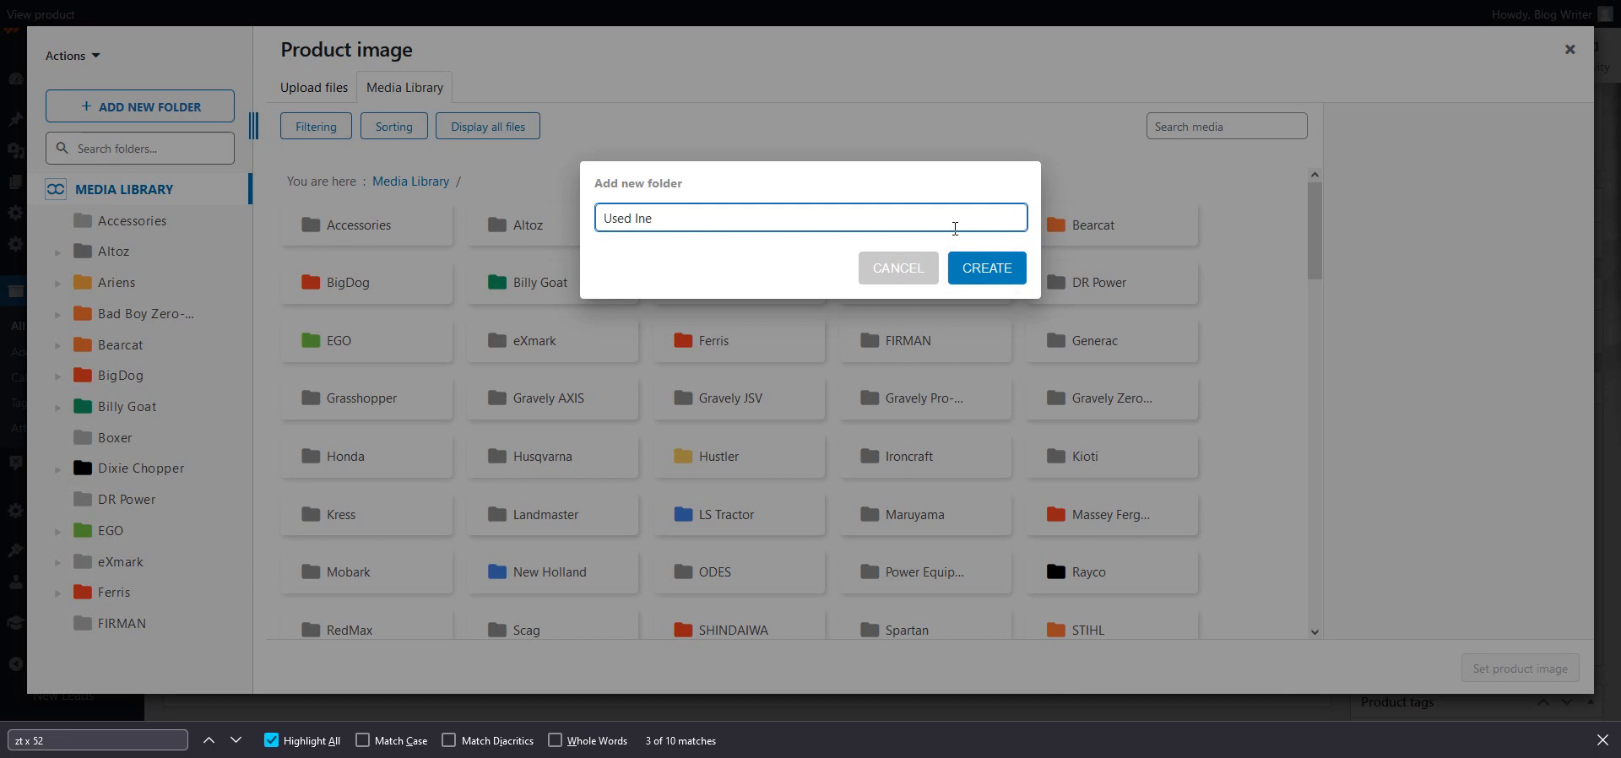
pyautogui.press('BackSpace')
pyautogui.write('ventory')
pyautogui.click(1020, 262)
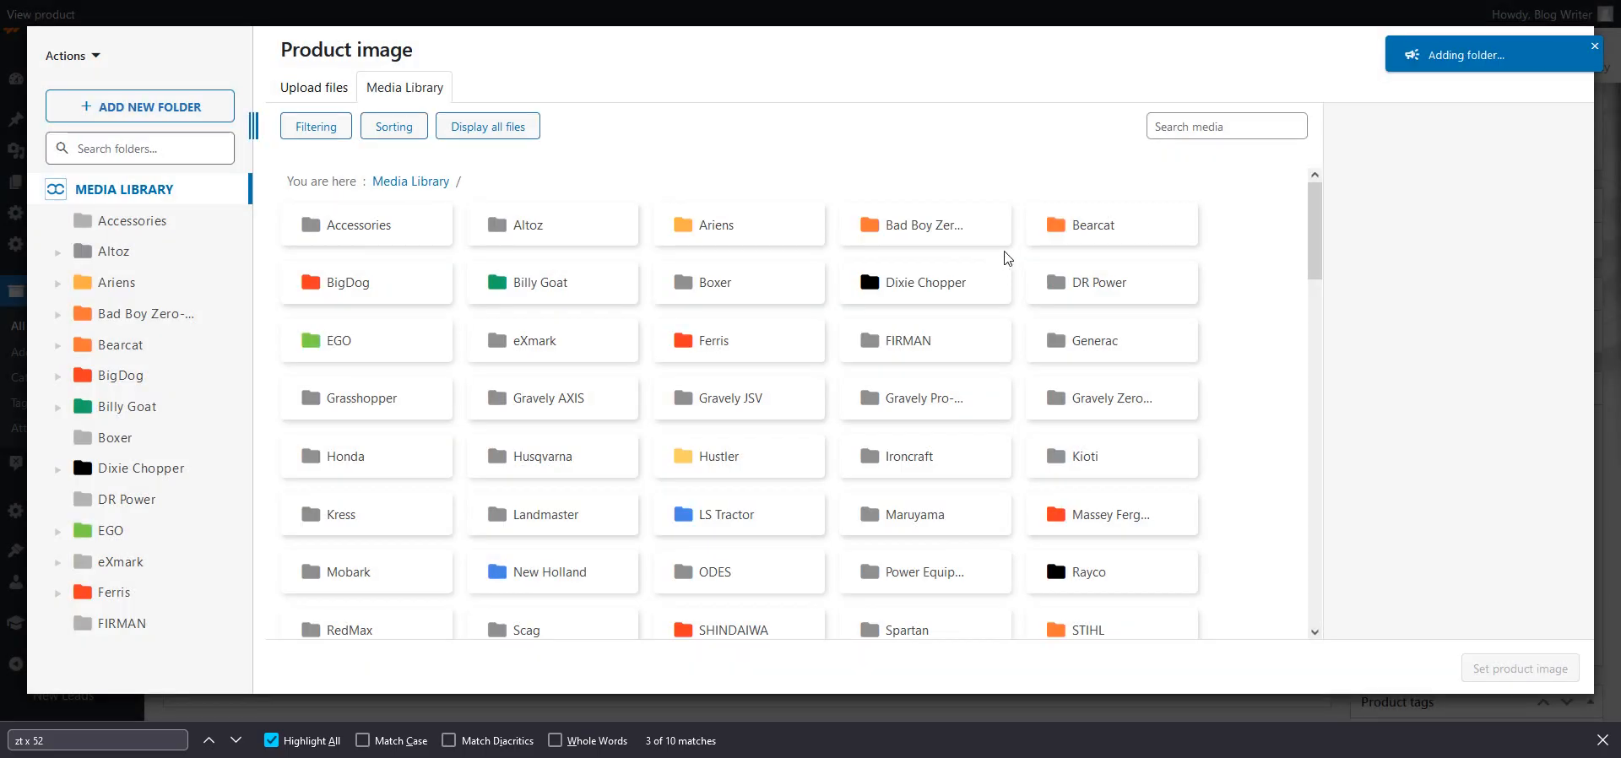
# Open the Used Inventory folder and start selecting files to upload into it
pyautogui.scroll(-3, 1003, 337)
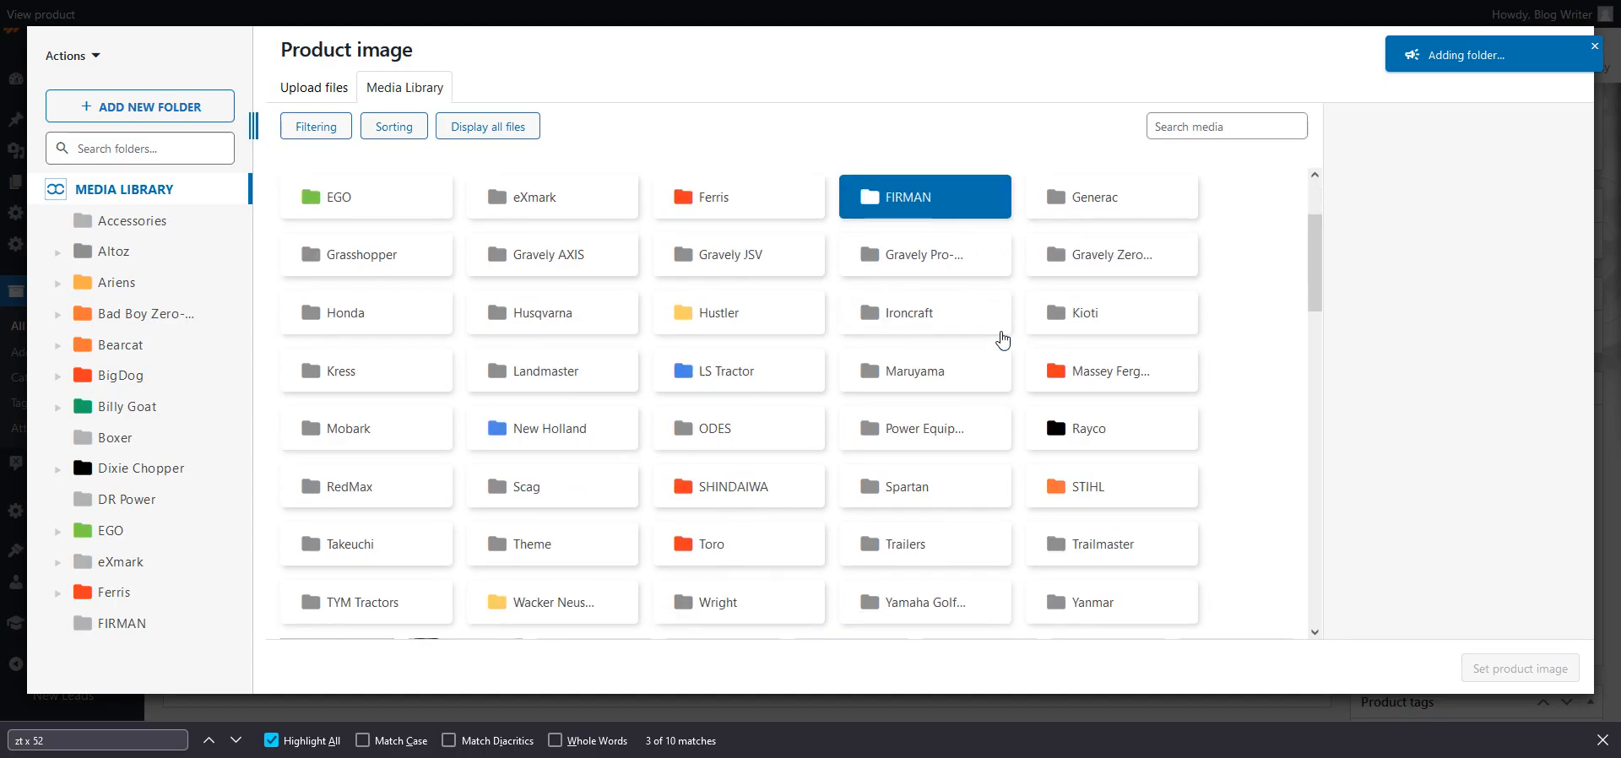
pyautogui.scroll(-3, 971, 338)
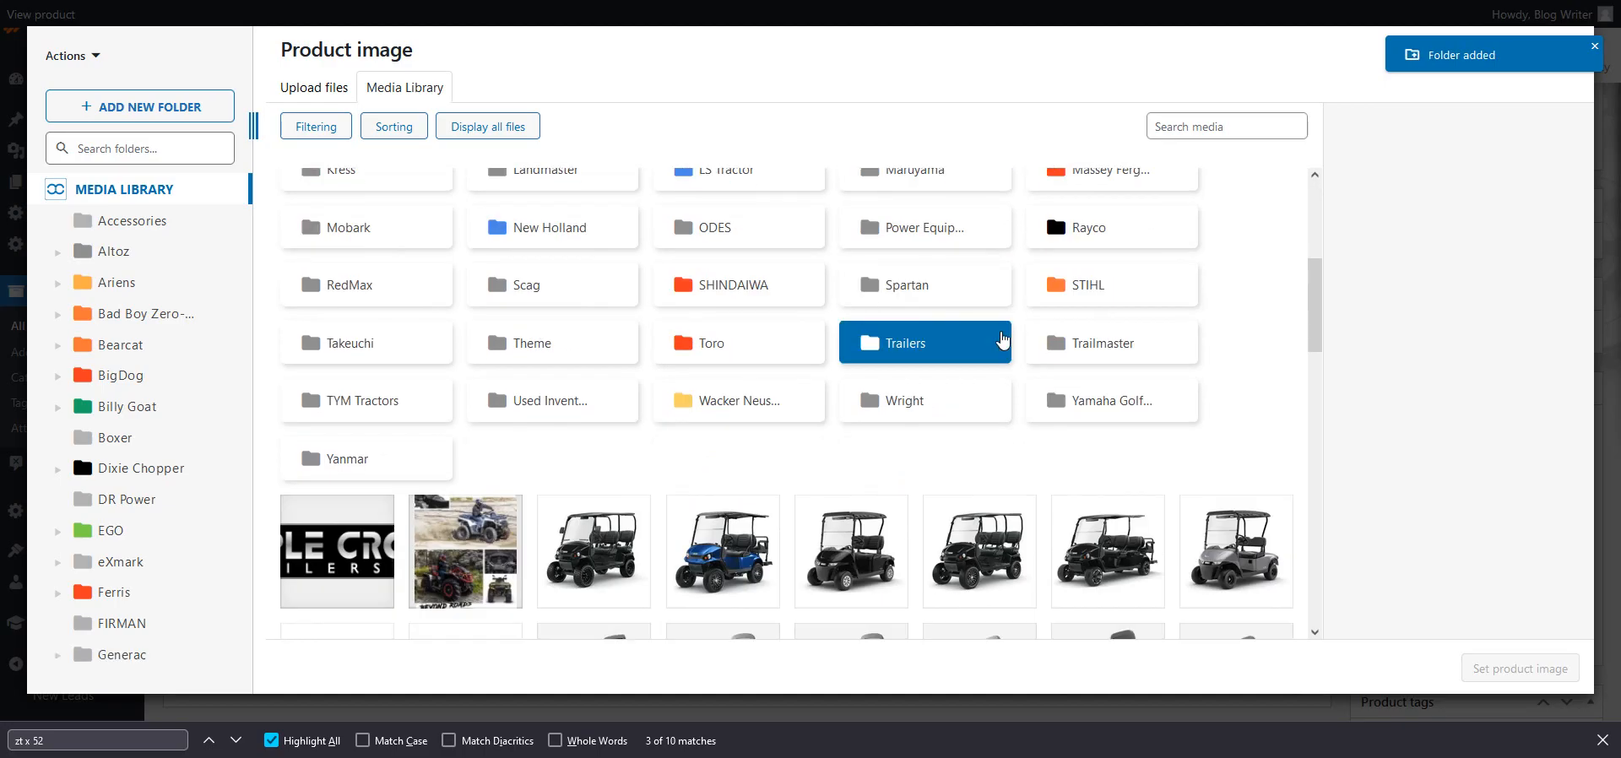
pyautogui.doubleClick(566, 403)
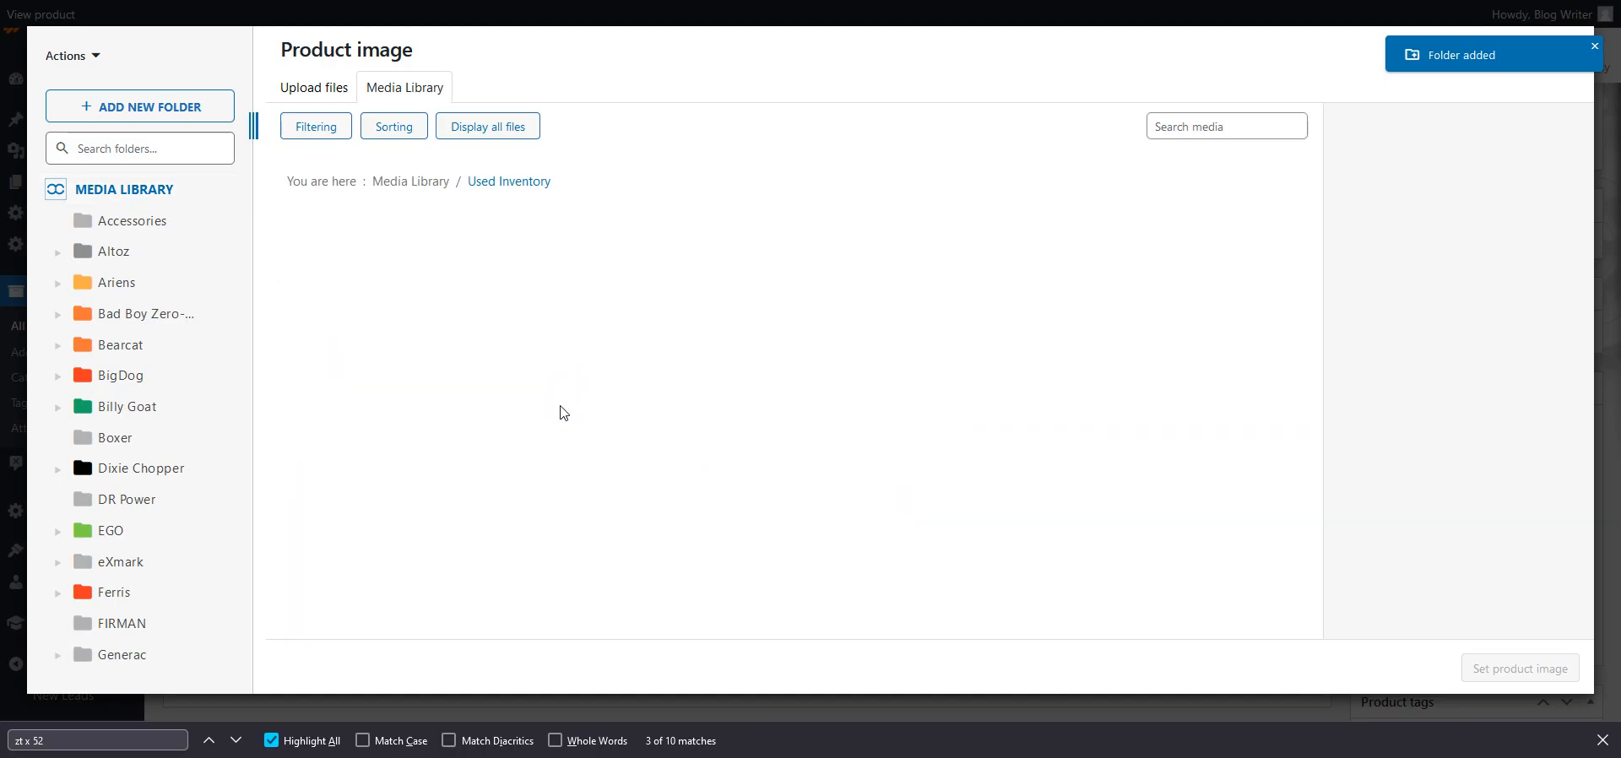
pyautogui.click(320, 91)
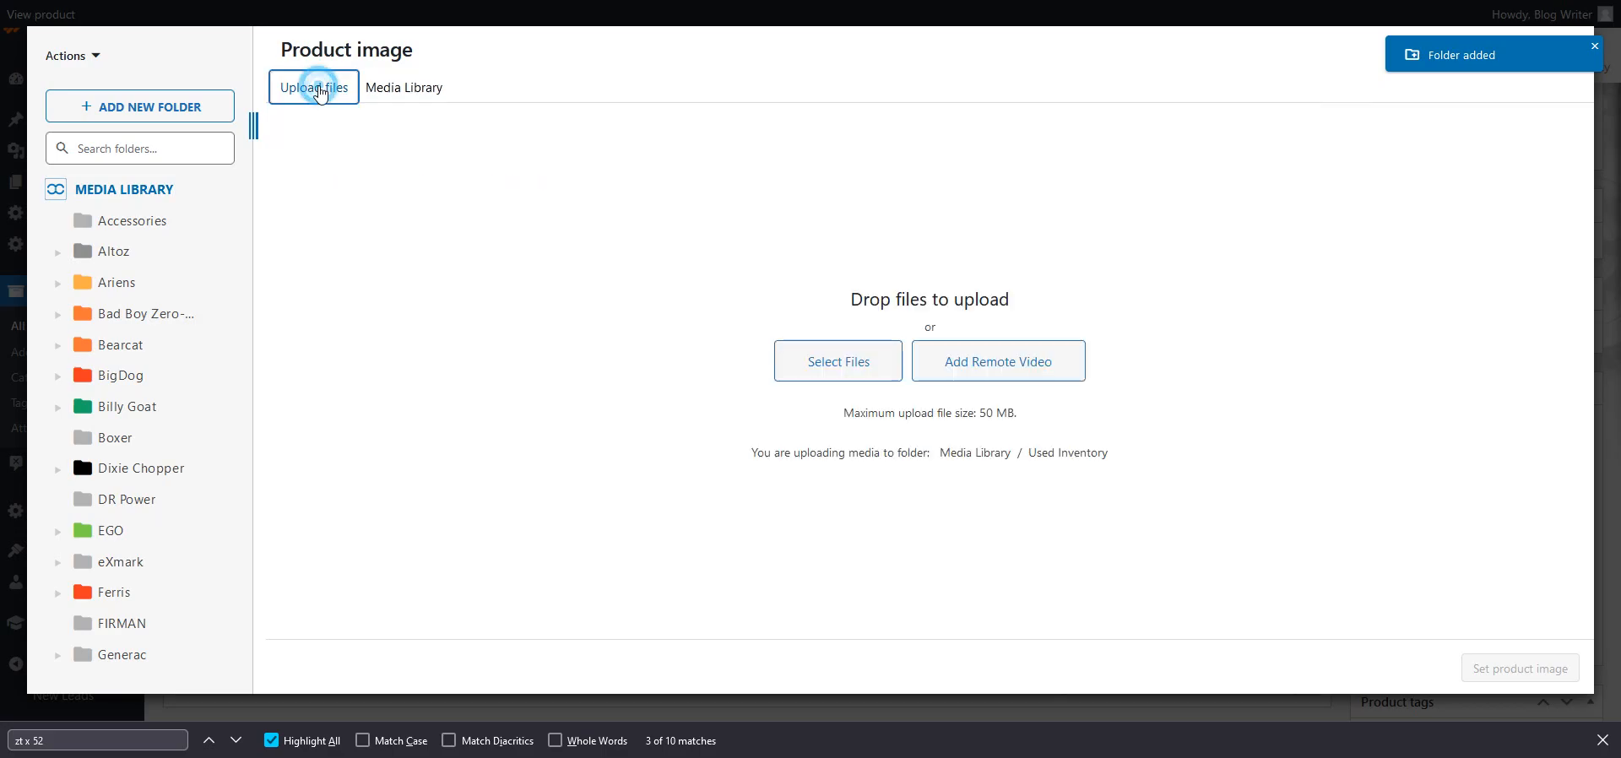
pyautogui.click(840, 362)
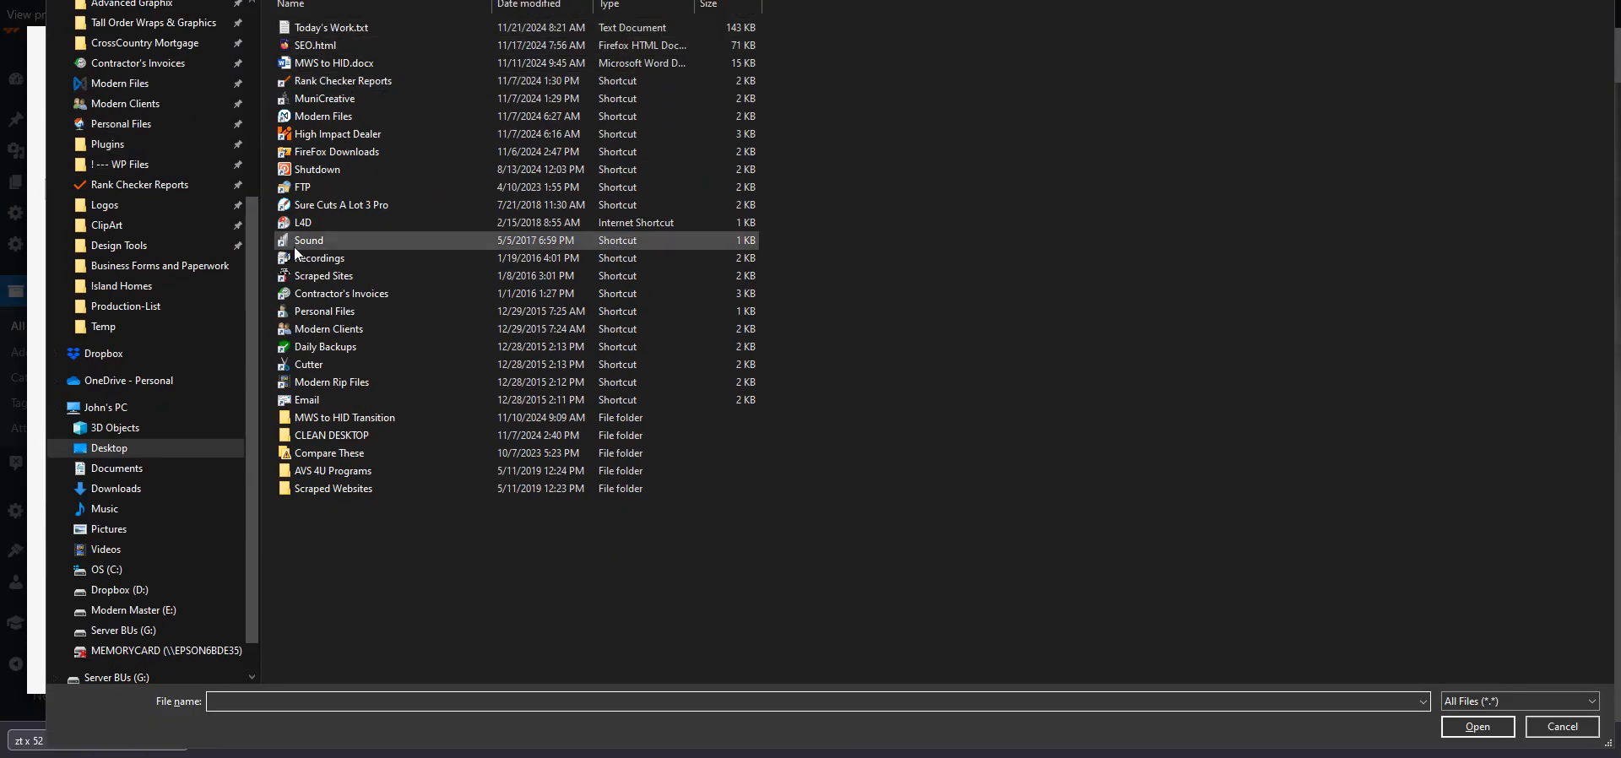
# Upload Mower-1.jpg from the Temp folder inside FireFox Downloads
pyautogui.scroll(2, 139, 147)
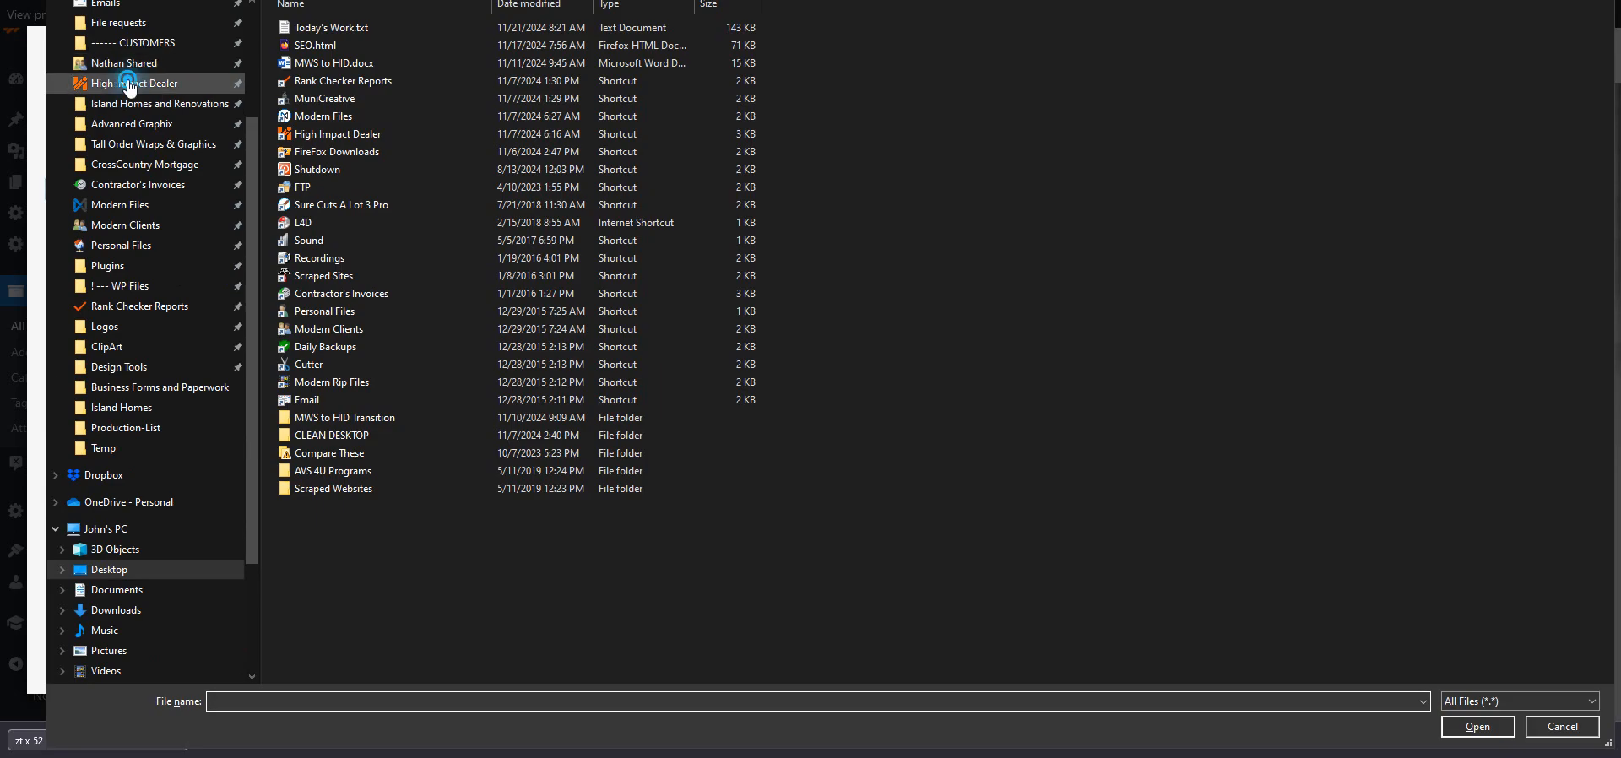
pyautogui.click(132, 88)
pyautogui.scroll(2, 135, 87)
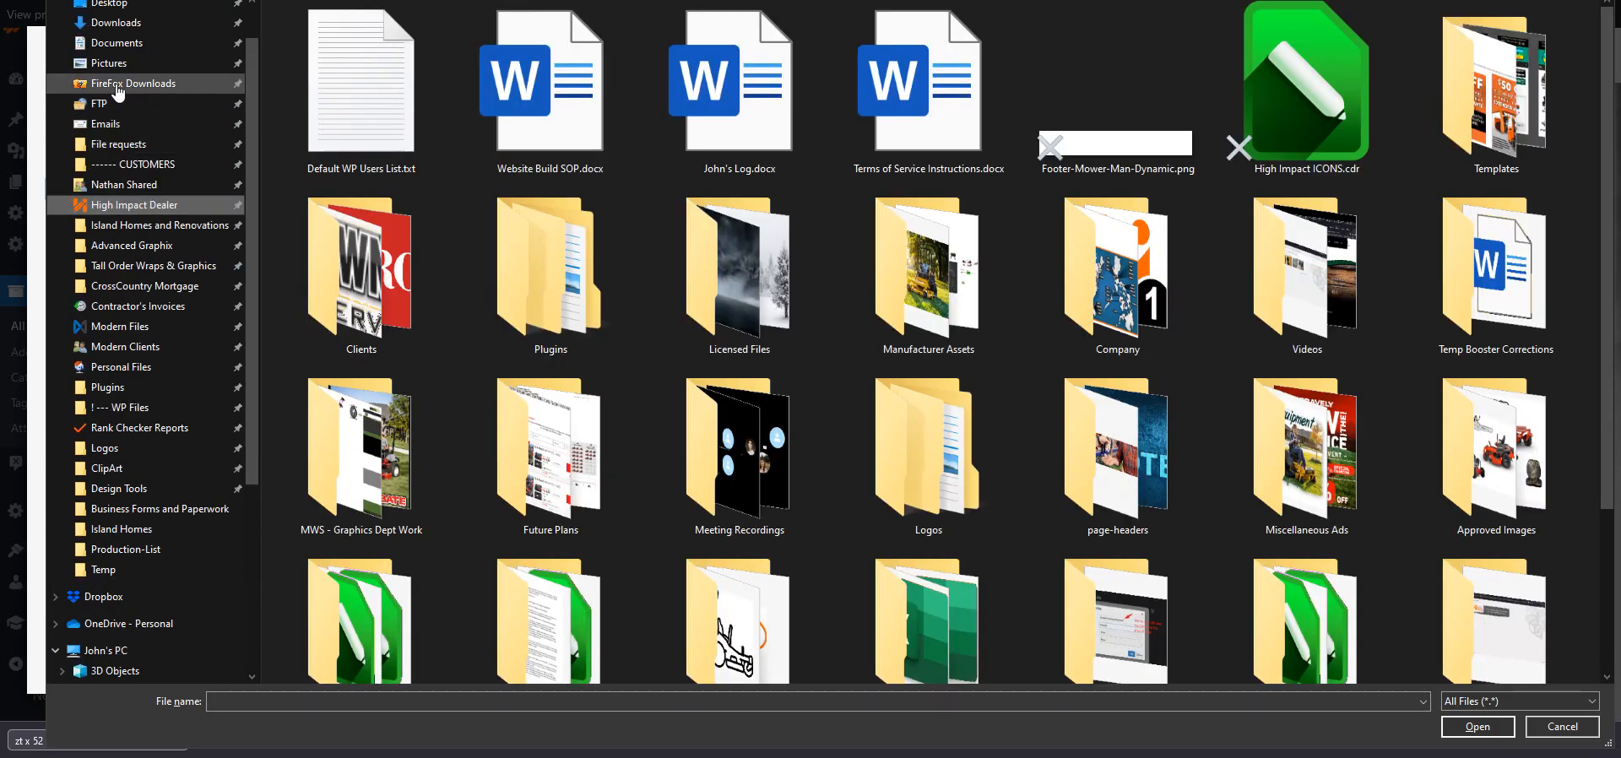
pyautogui.click(131, 84)
pyautogui.scroll(-20, 532, 245)
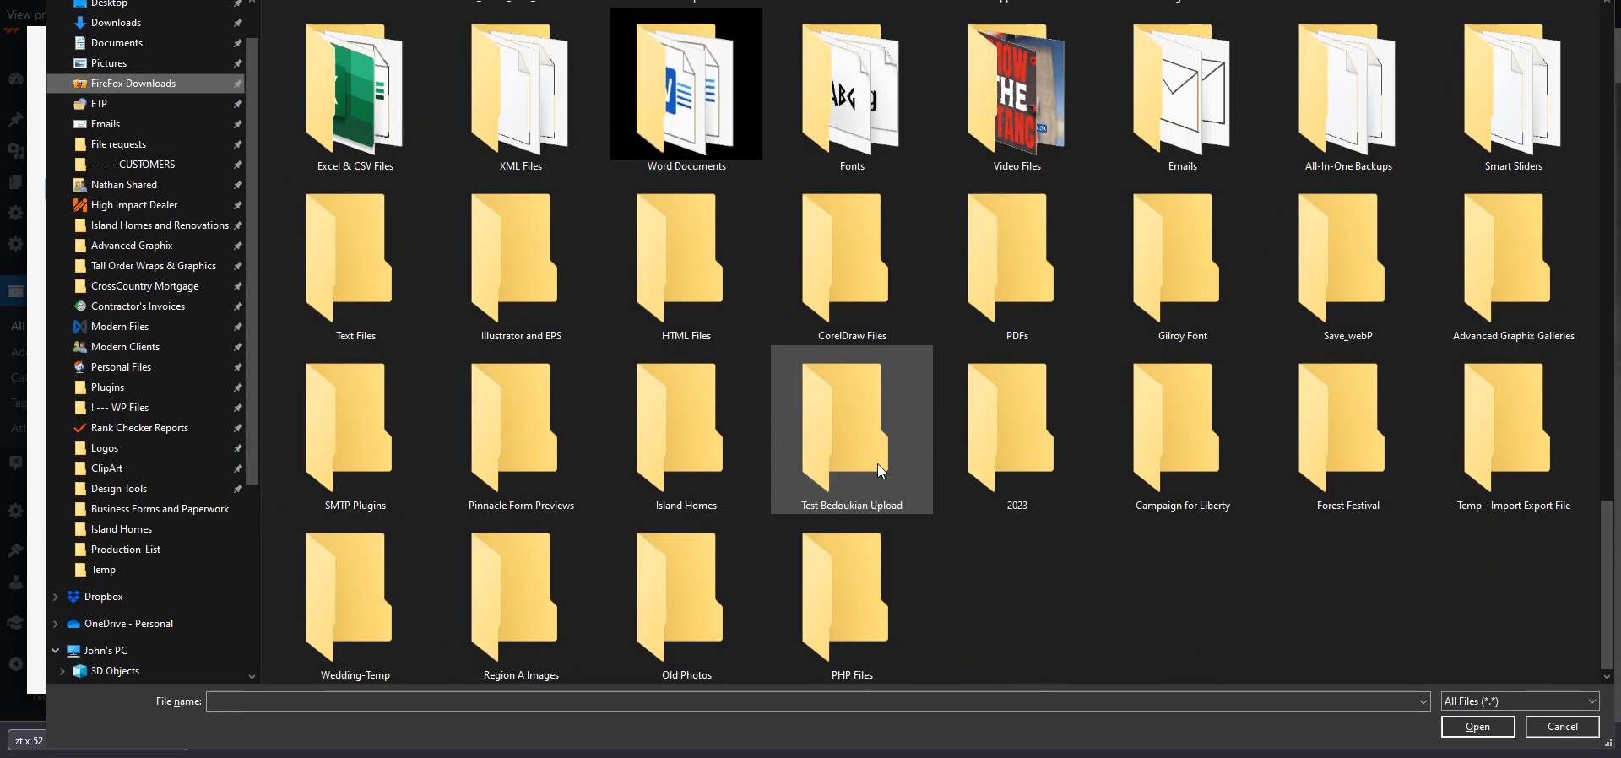
pyautogui.scroll(3, 591, 126)
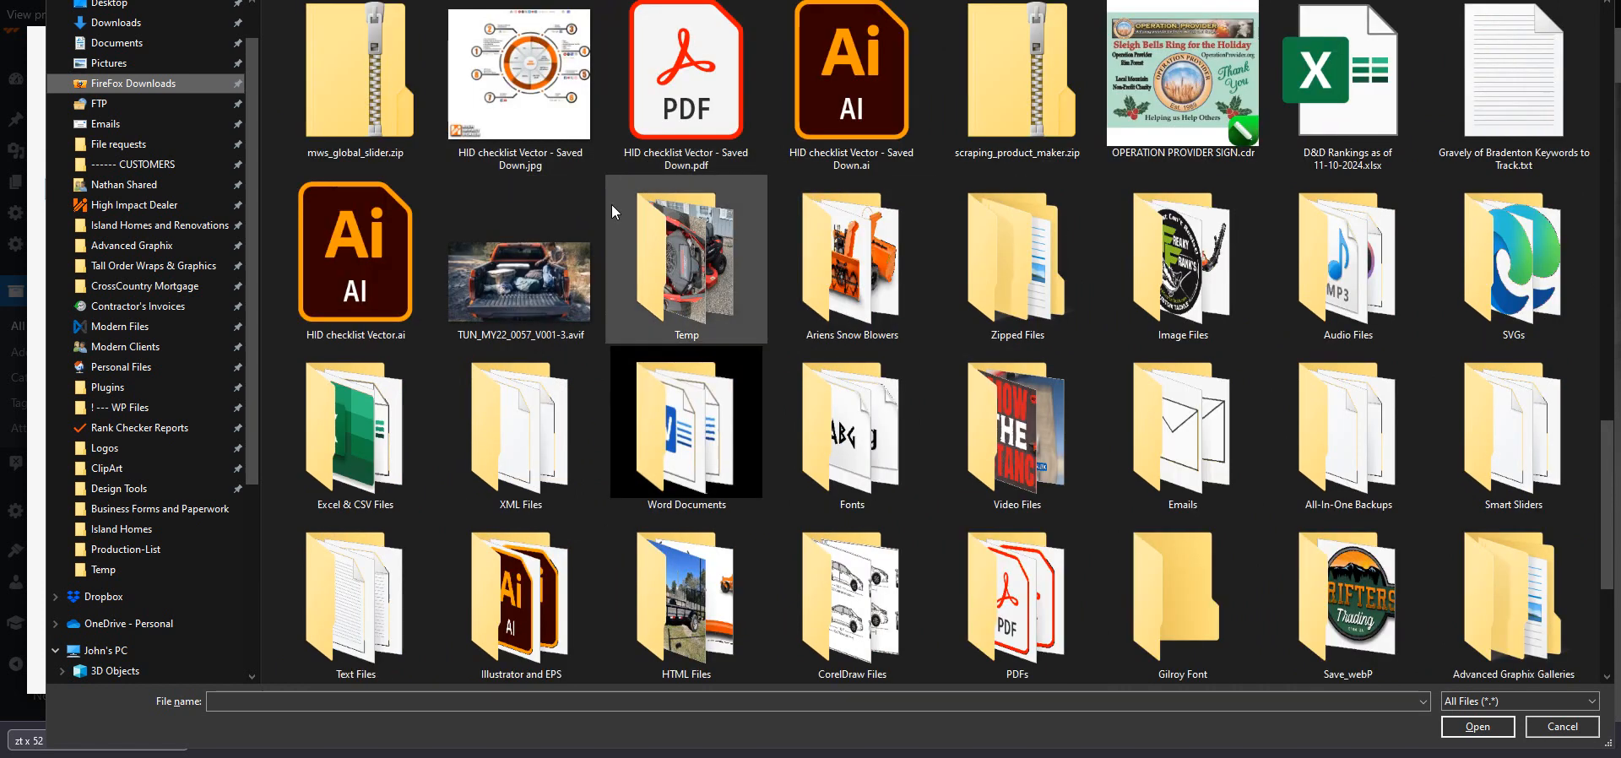
pyautogui.doubleClick(721, 245)
pyautogui.doubleClick(386, 98)
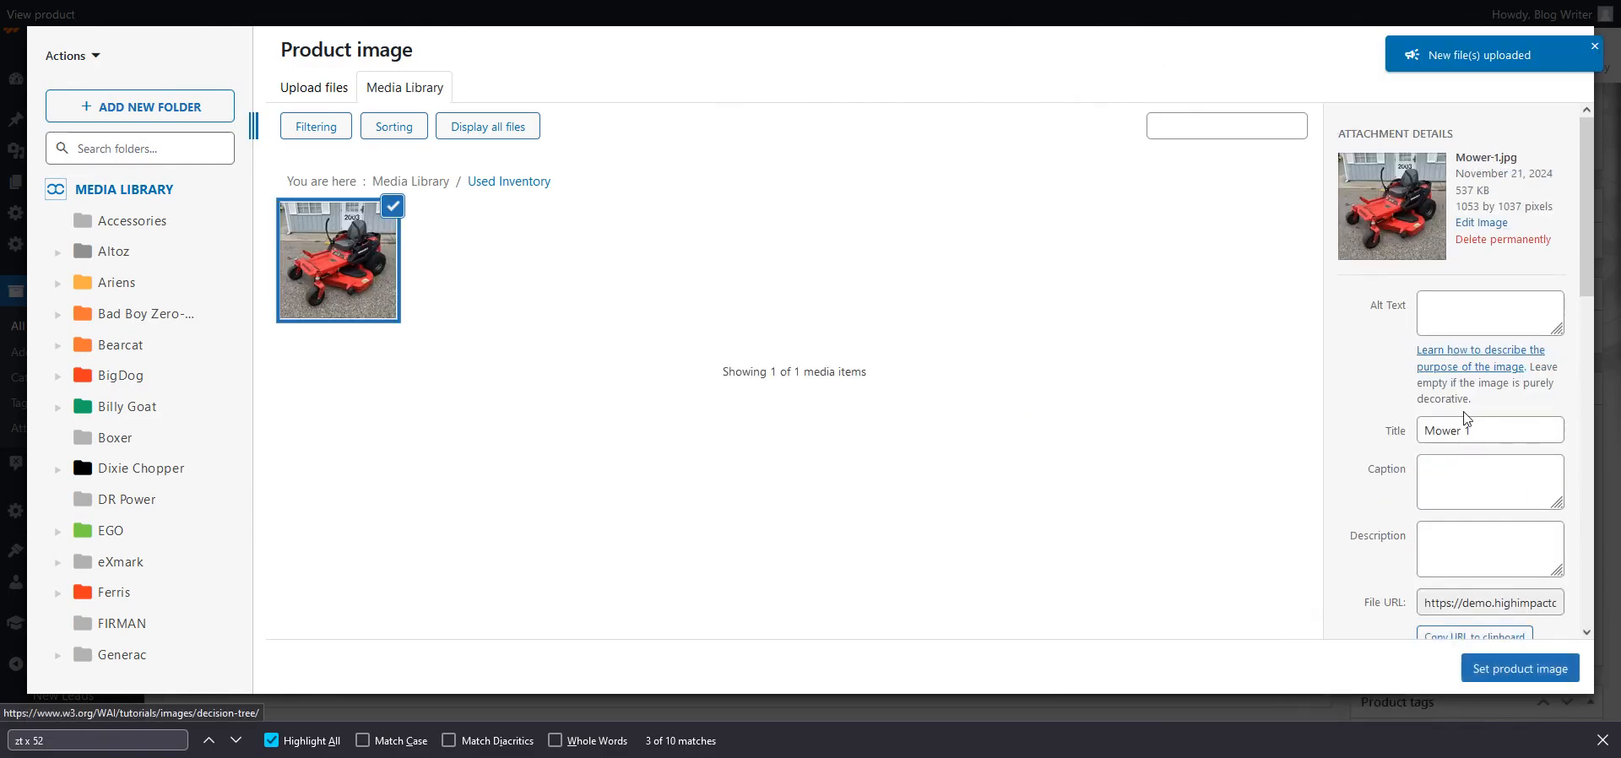
# Review the attachment details of Mower-1.jpg and set it as the product image
pyautogui.scroll(-8, 1467, 406)
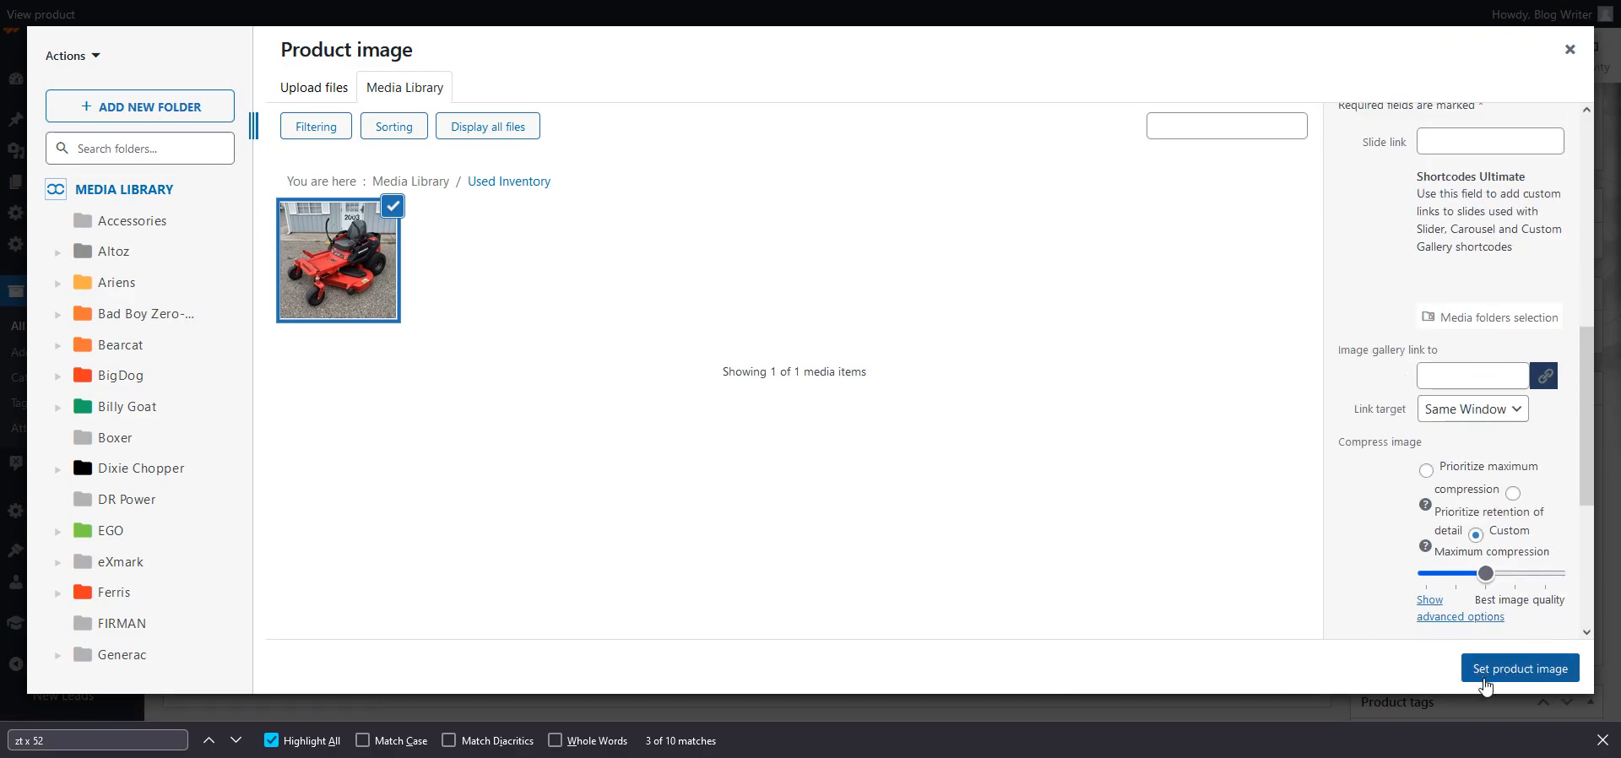
pyautogui.scroll(6, 1467, 415)
pyautogui.scroll(1, 1466, 415)
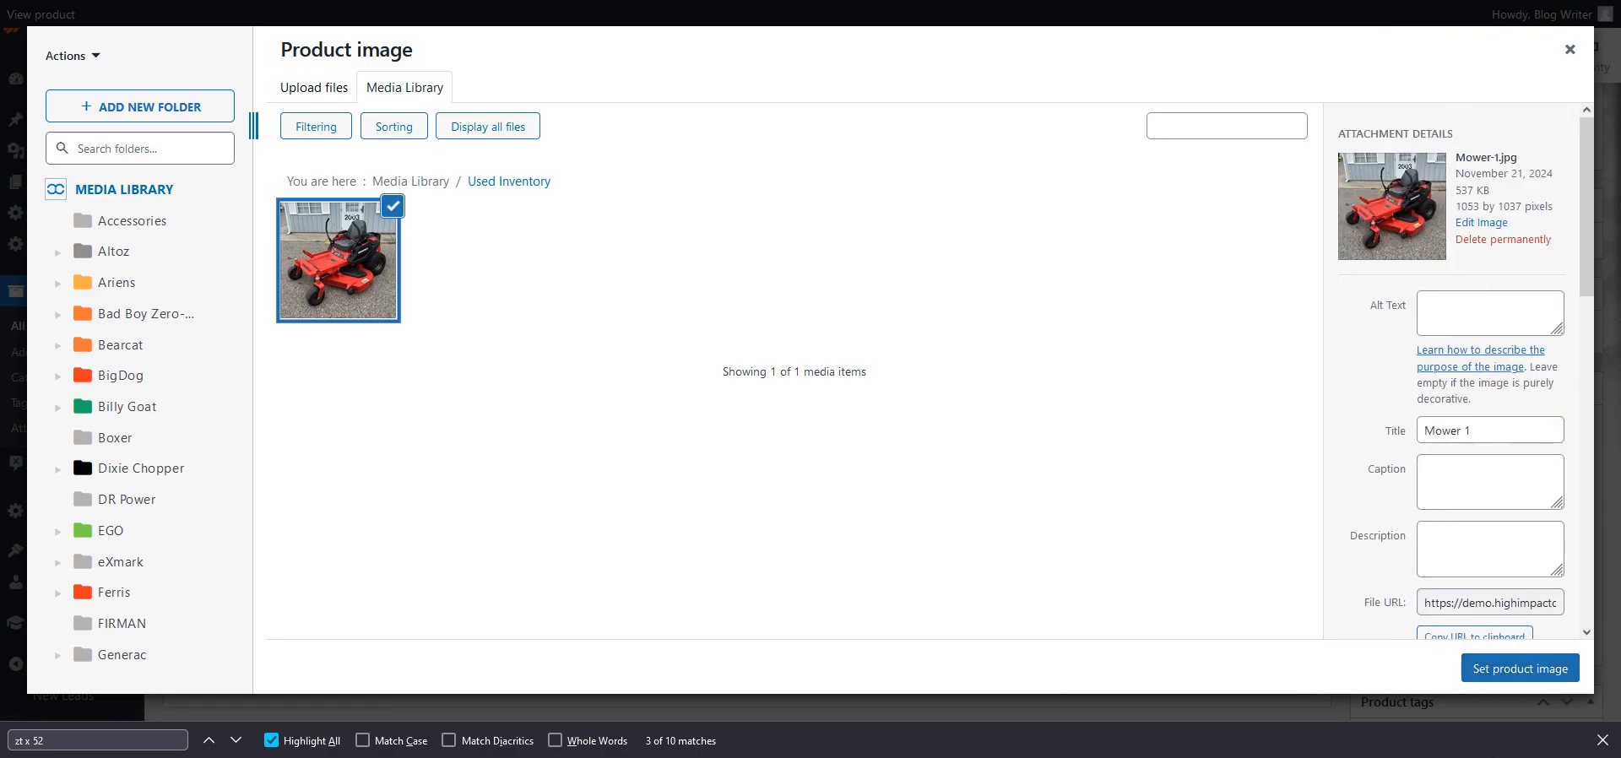
pyautogui.click(1511, 668)
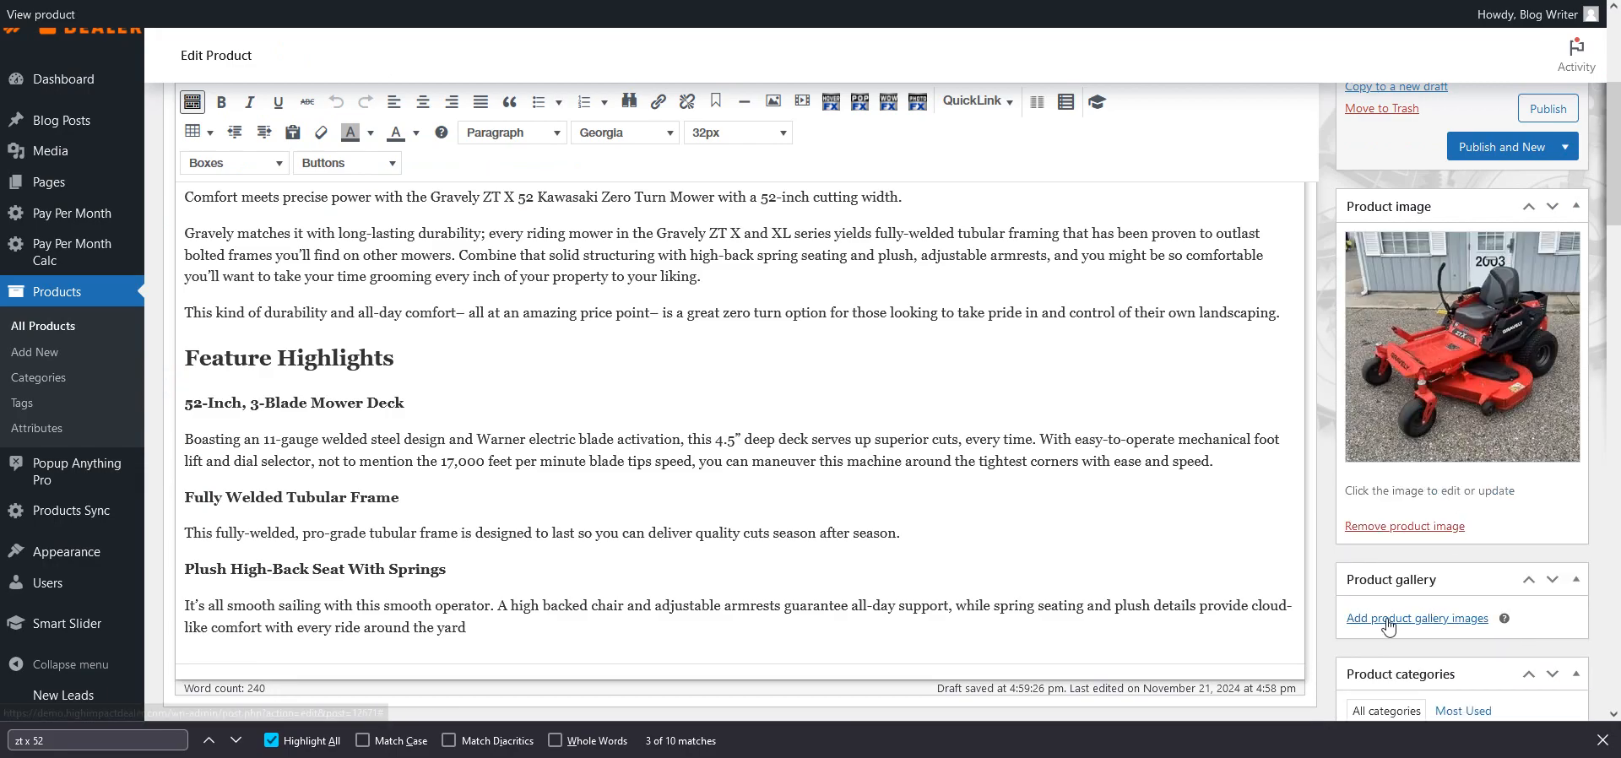
# Upload Mower-2.jpg, Mower-3.jpg and Mower-4.jpg to the Used Inventory folder and add them to the product gallery
pyautogui.click(1441, 619)
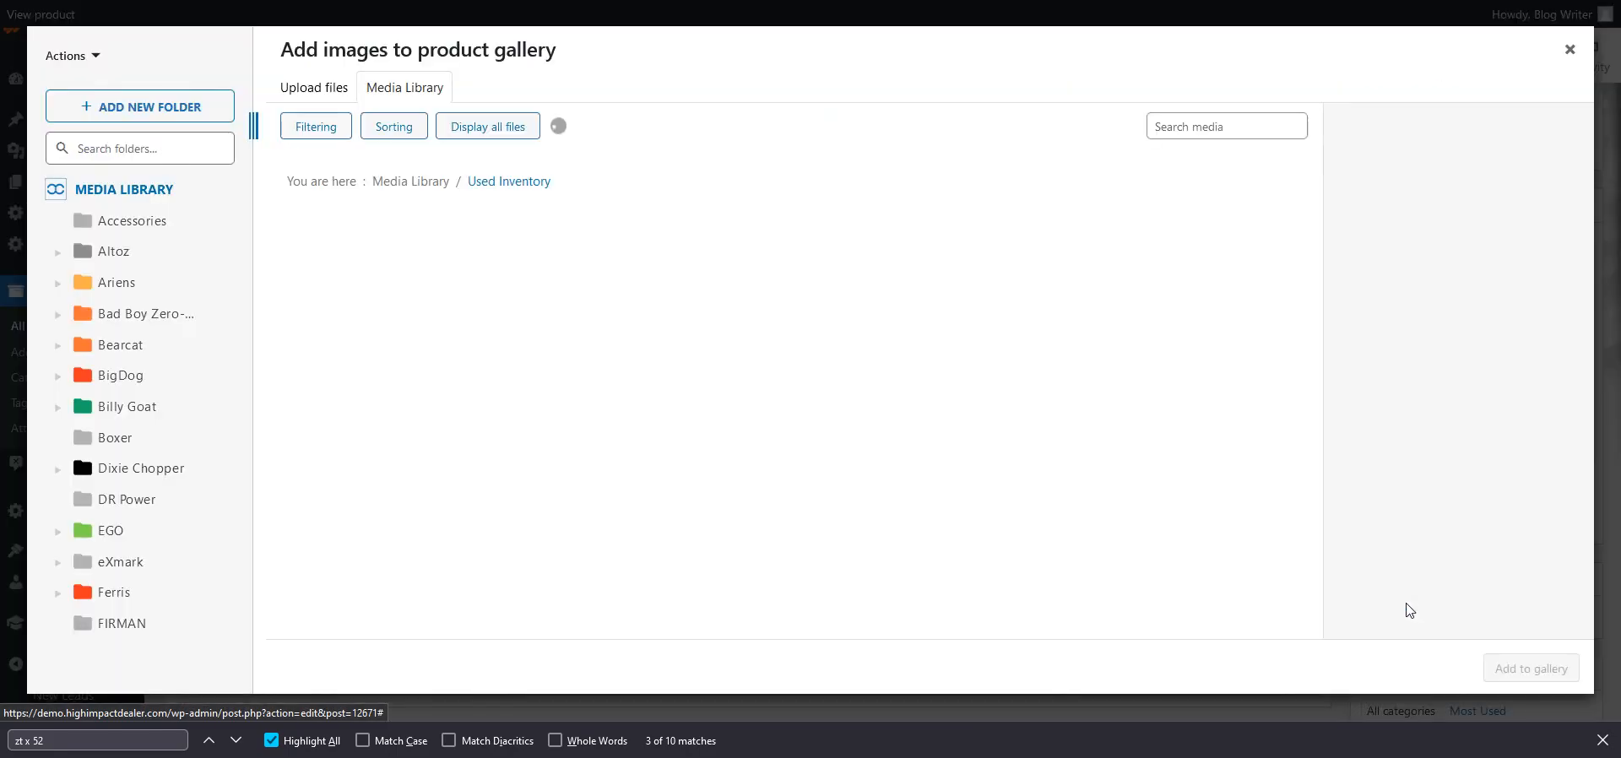
pyautogui.click(313, 88)
pyautogui.click(857, 363)
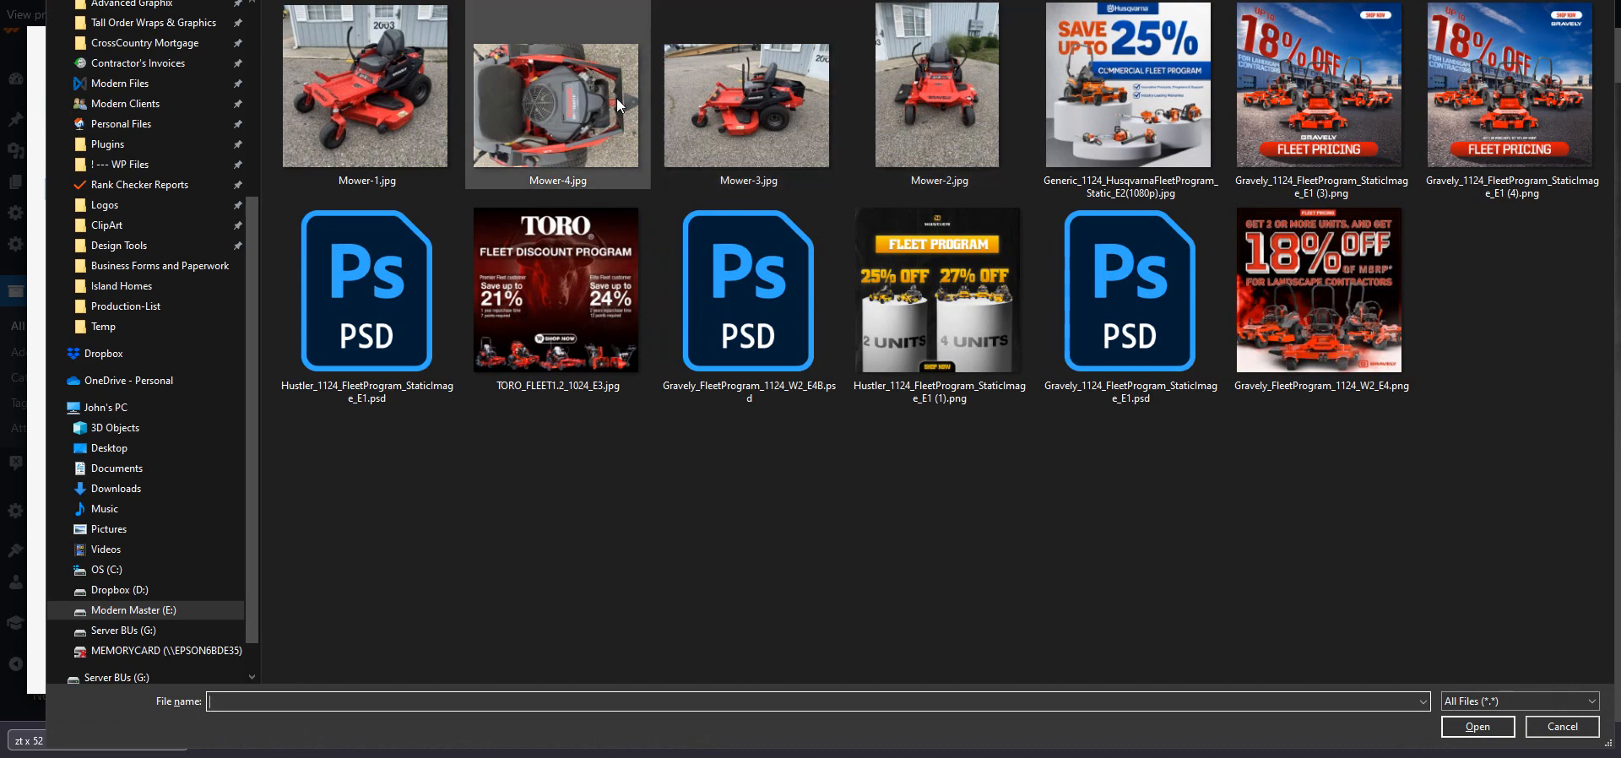
pyautogui.click(574, 98)
pyautogui.keyDown('ctrl'); pyautogui.click(704, 114); pyautogui.keyUp('ctrl')
pyautogui.keyDown('ctrl'); pyautogui.click(915, 124); pyautogui.keyUp('ctrl')
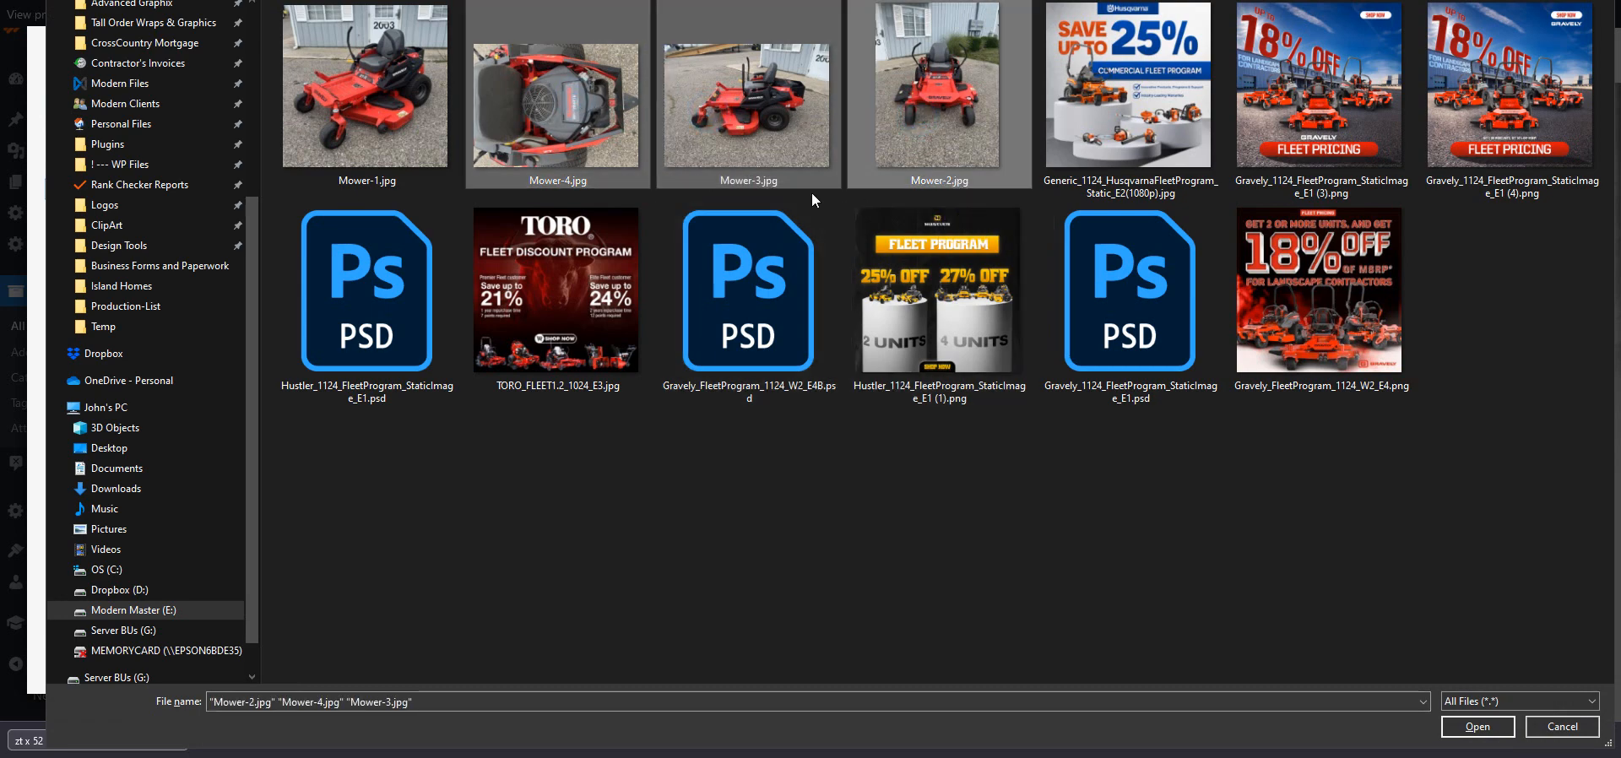
pyautogui.click(1479, 725)
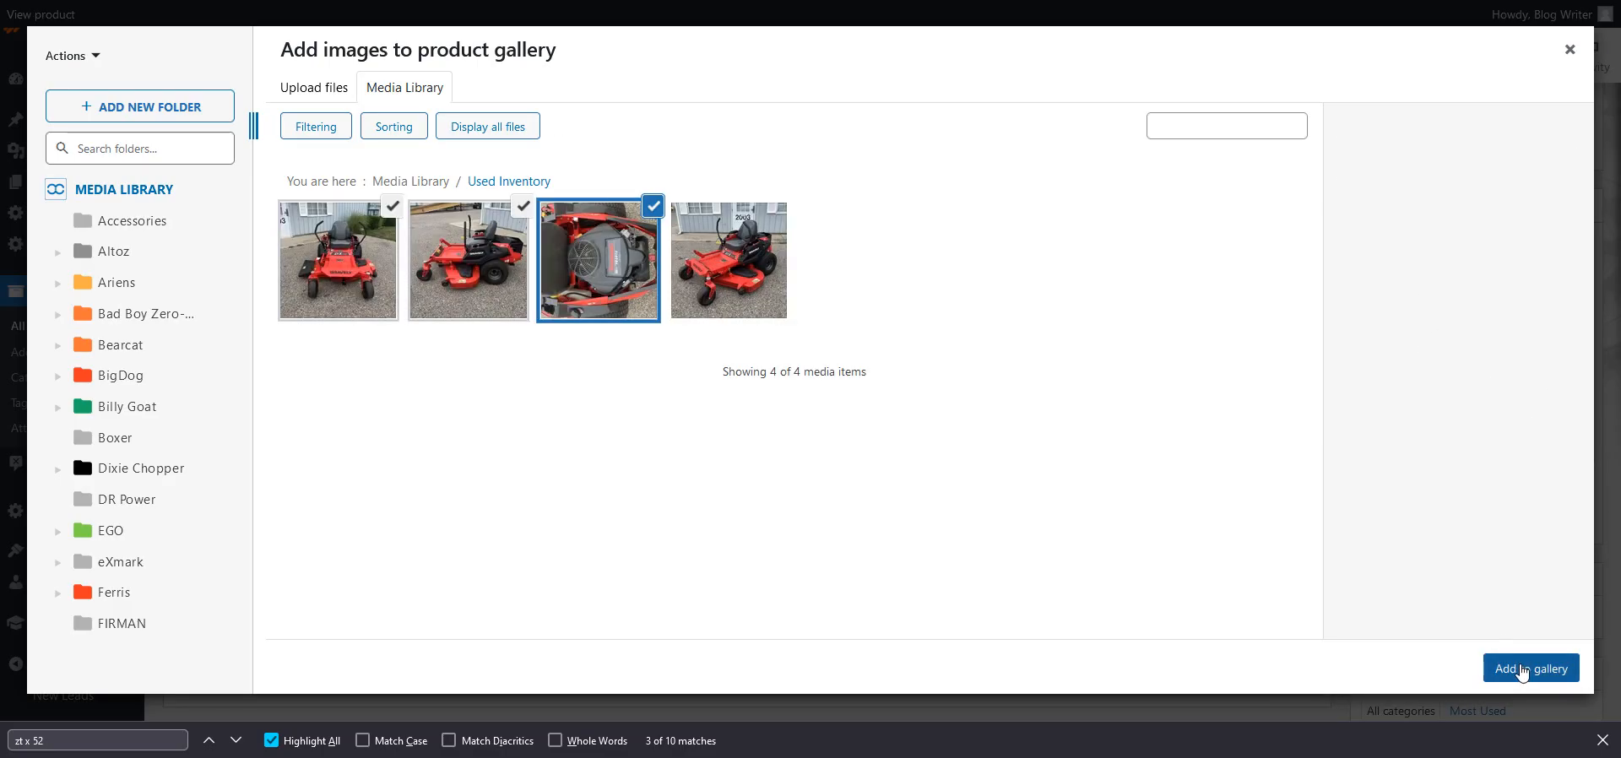
pyautogui.moveTo(611, 224)
pyautogui.click(1531, 668)
# Reorder the product gallery so the front view comes first, the side view second and the top view last
pyautogui.scroll(-2, 1543, 670)
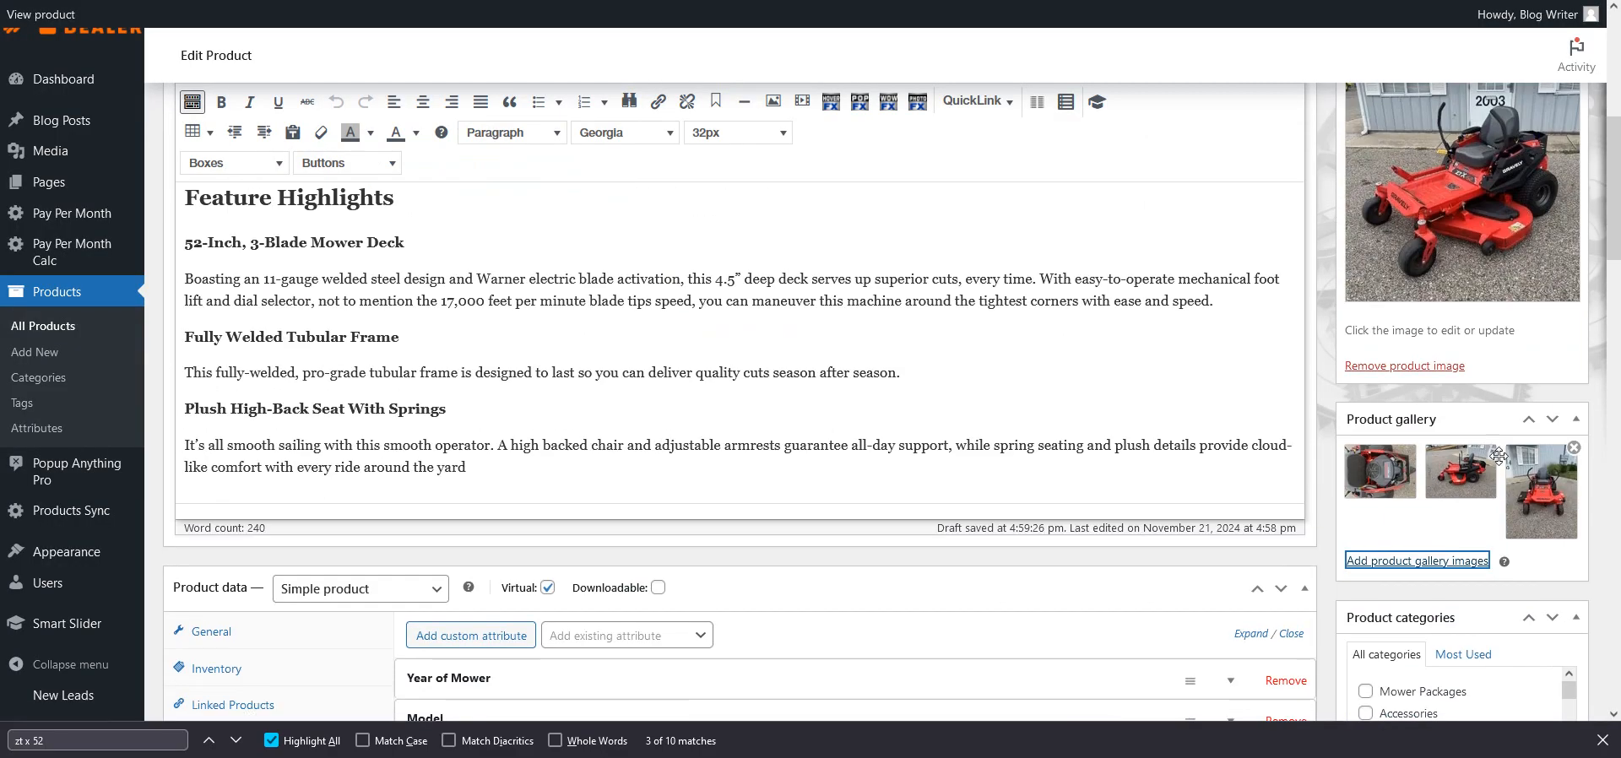
pyautogui.moveTo(1533, 505); pyautogui.dragTo(1375, 495)
pyautogui.moveTo(1473, 483); pyautogui.dragTo(1552, 491)
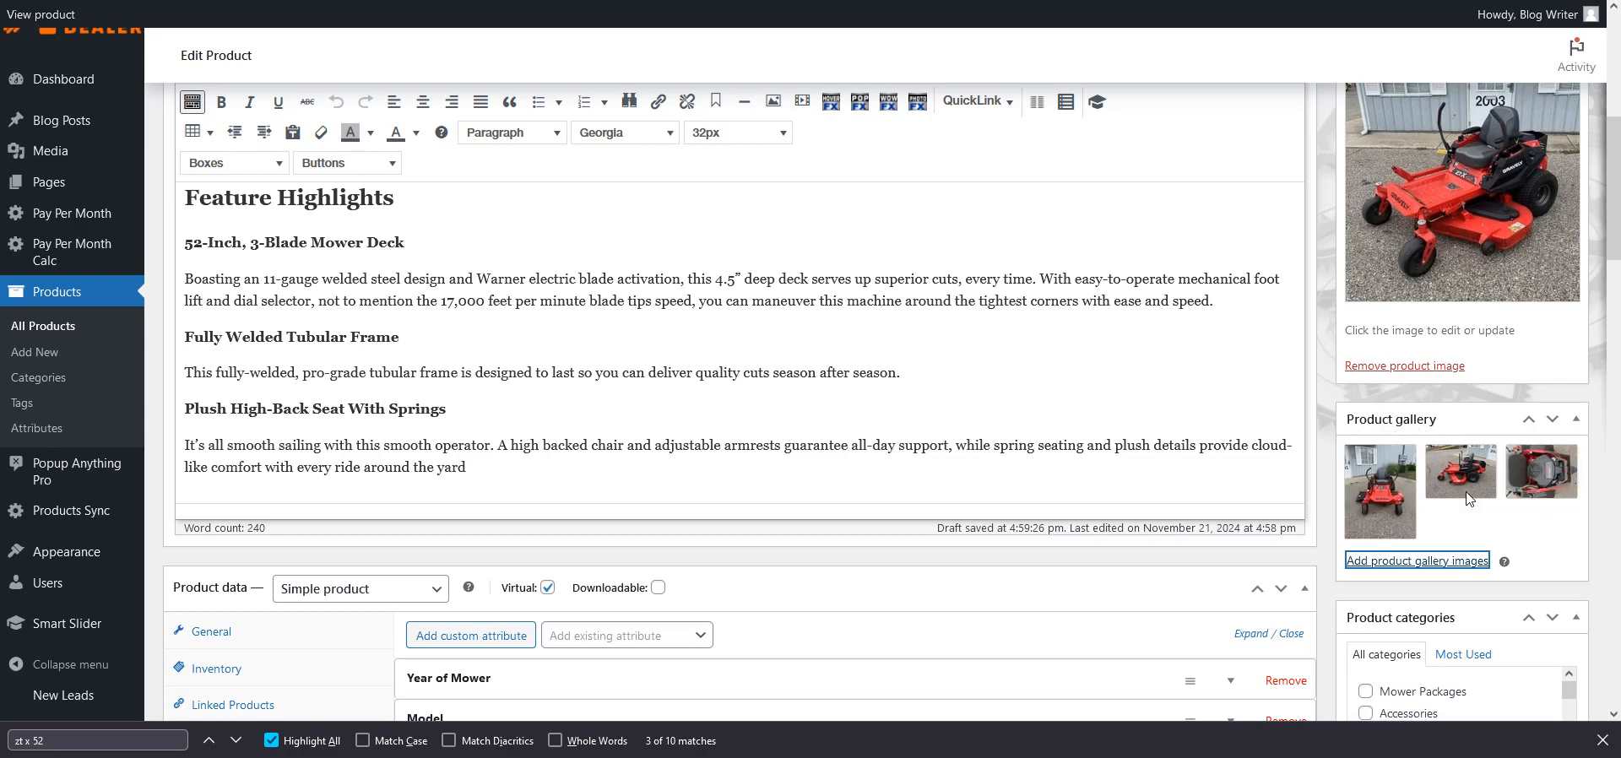
# Publish the used Gravely ZT X 52" mower product
pyautogui.scroll(1, 1490, 455)
pyautogui.scroll(5, 1485, 452)
pyautogui.click(1547, 267)
pyautogui.scroll(3, 1364, 253)
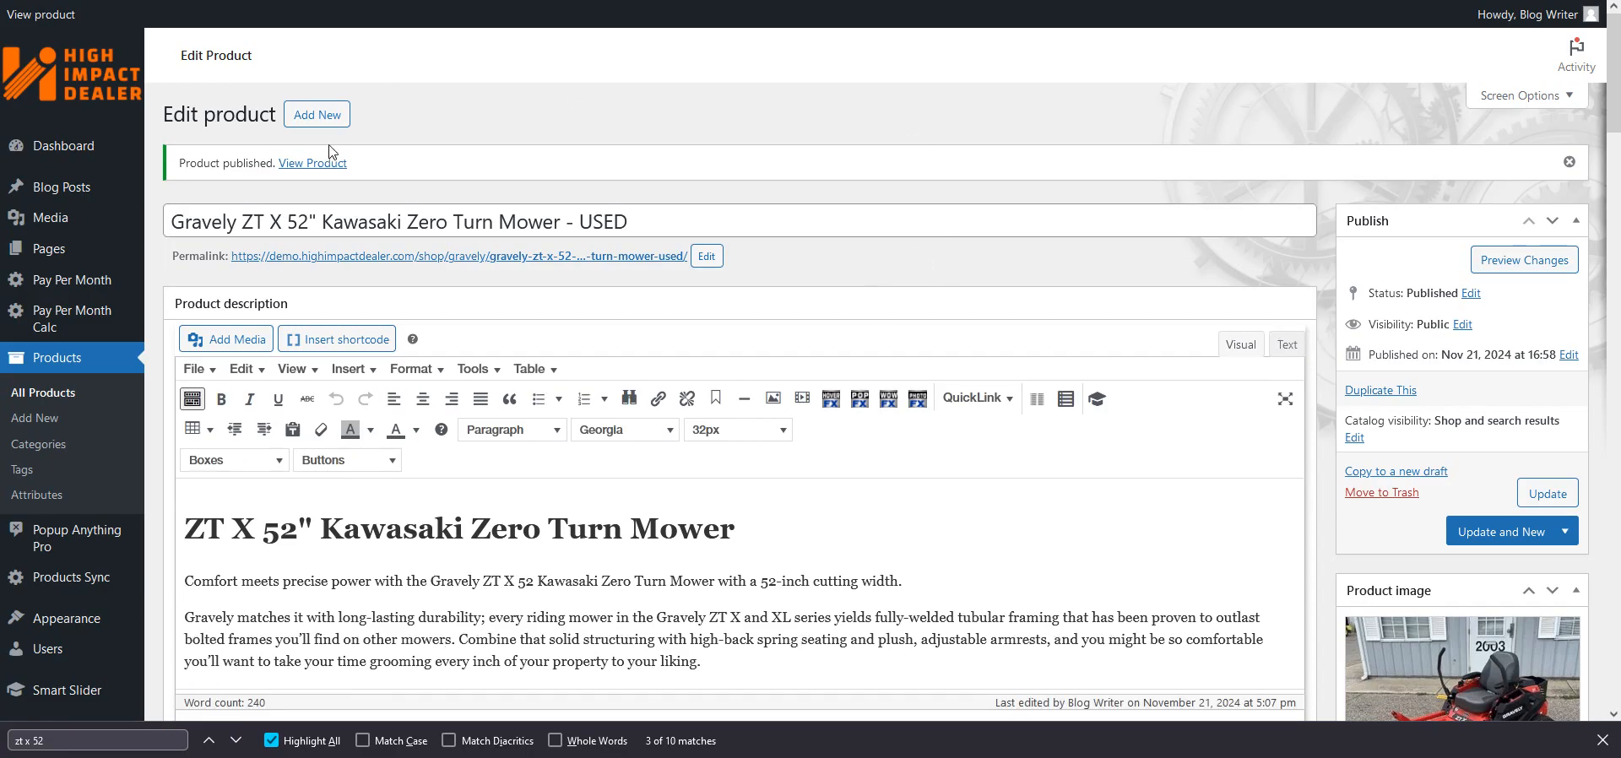
# Open the published product's page and check its image, title, USED badge and sale price
pyautogui.click(312, 163)
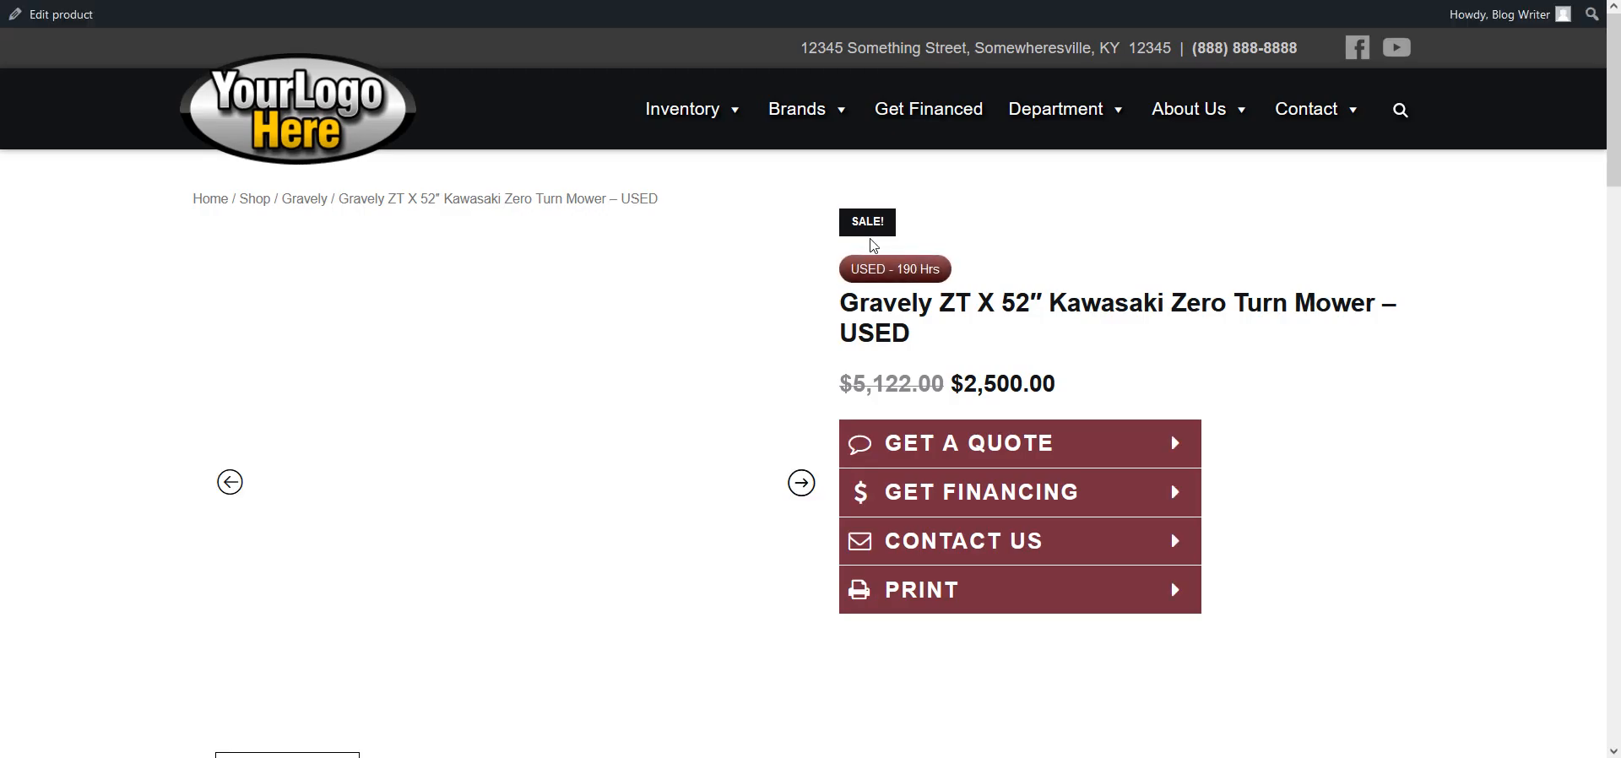
pyautogui.scroll(-2, 1032, 267)
pyautogui.scroll(2, 1032, 268)
pyautogui.scroll(-1, 1032, 268)
pyautogui.scroll(-1, 1032, 267)
pyautogui.scroll(2, 1030, 253)
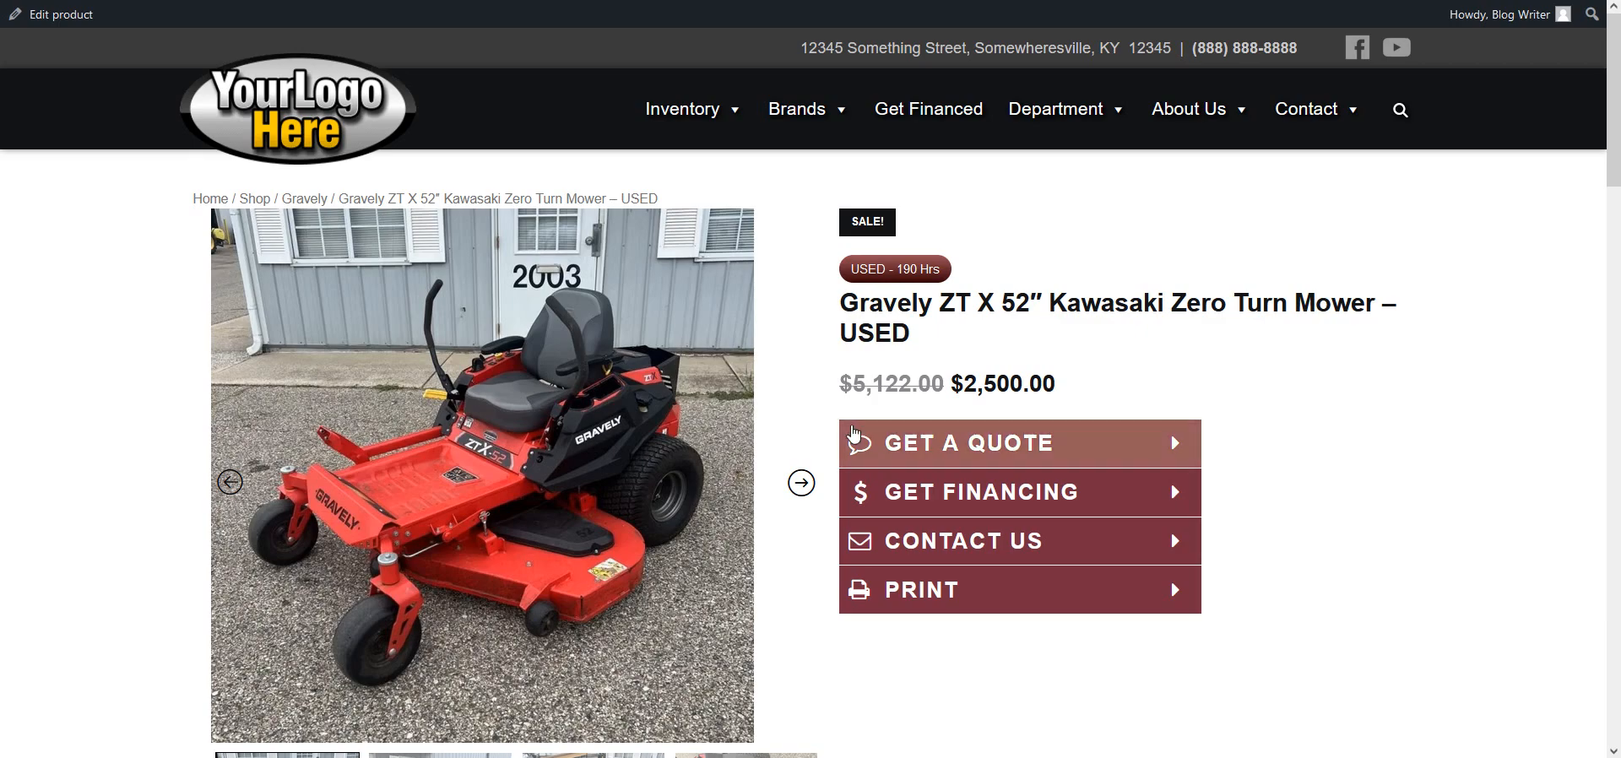
# Enlarge the main mower photo, browse the gallery photos through to the side view, and close the enlarged view
pyautogui.click(448, 338)
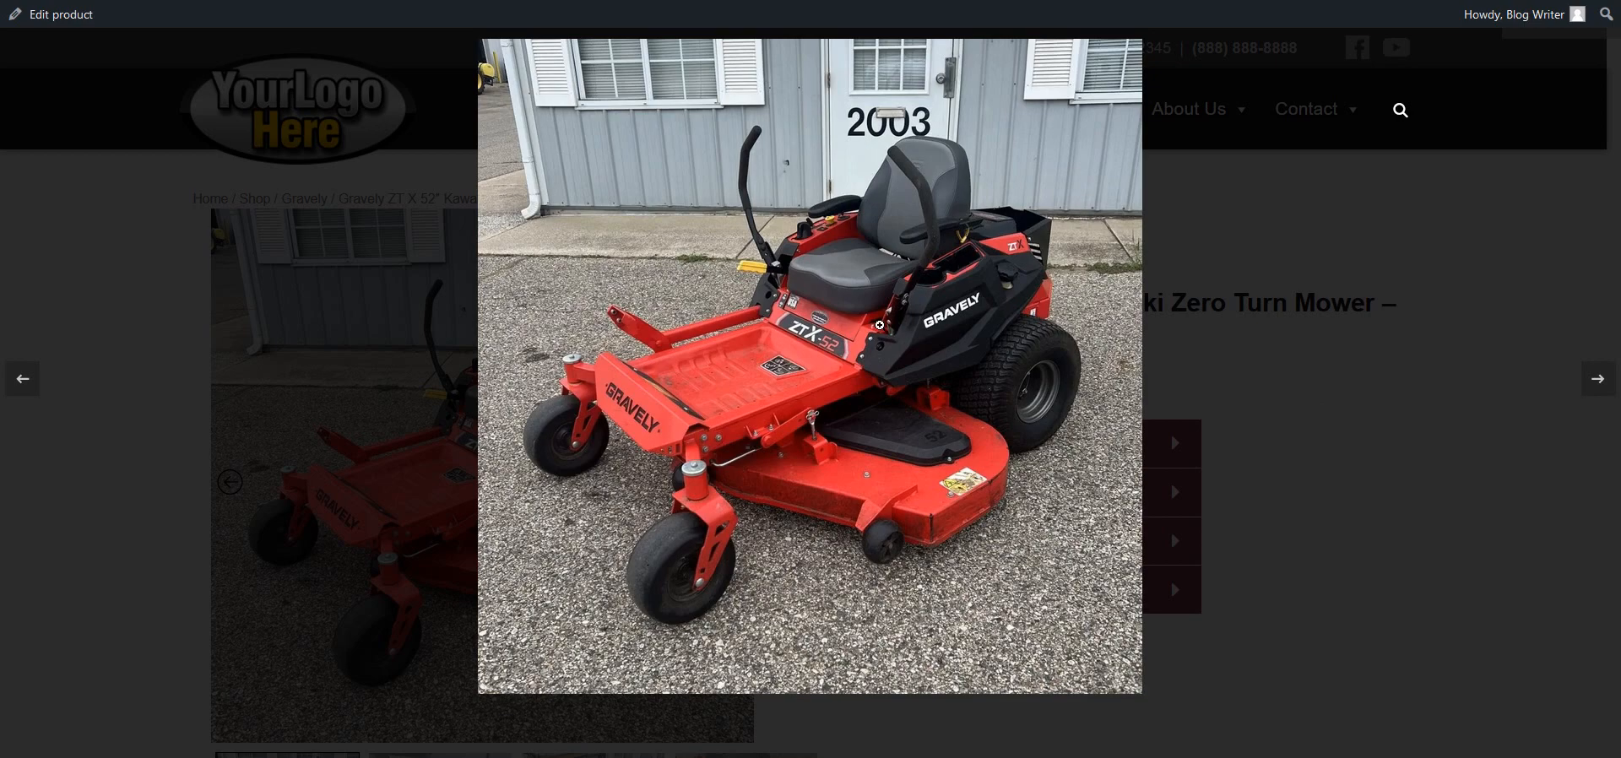
pyautogui.click(880, 325)
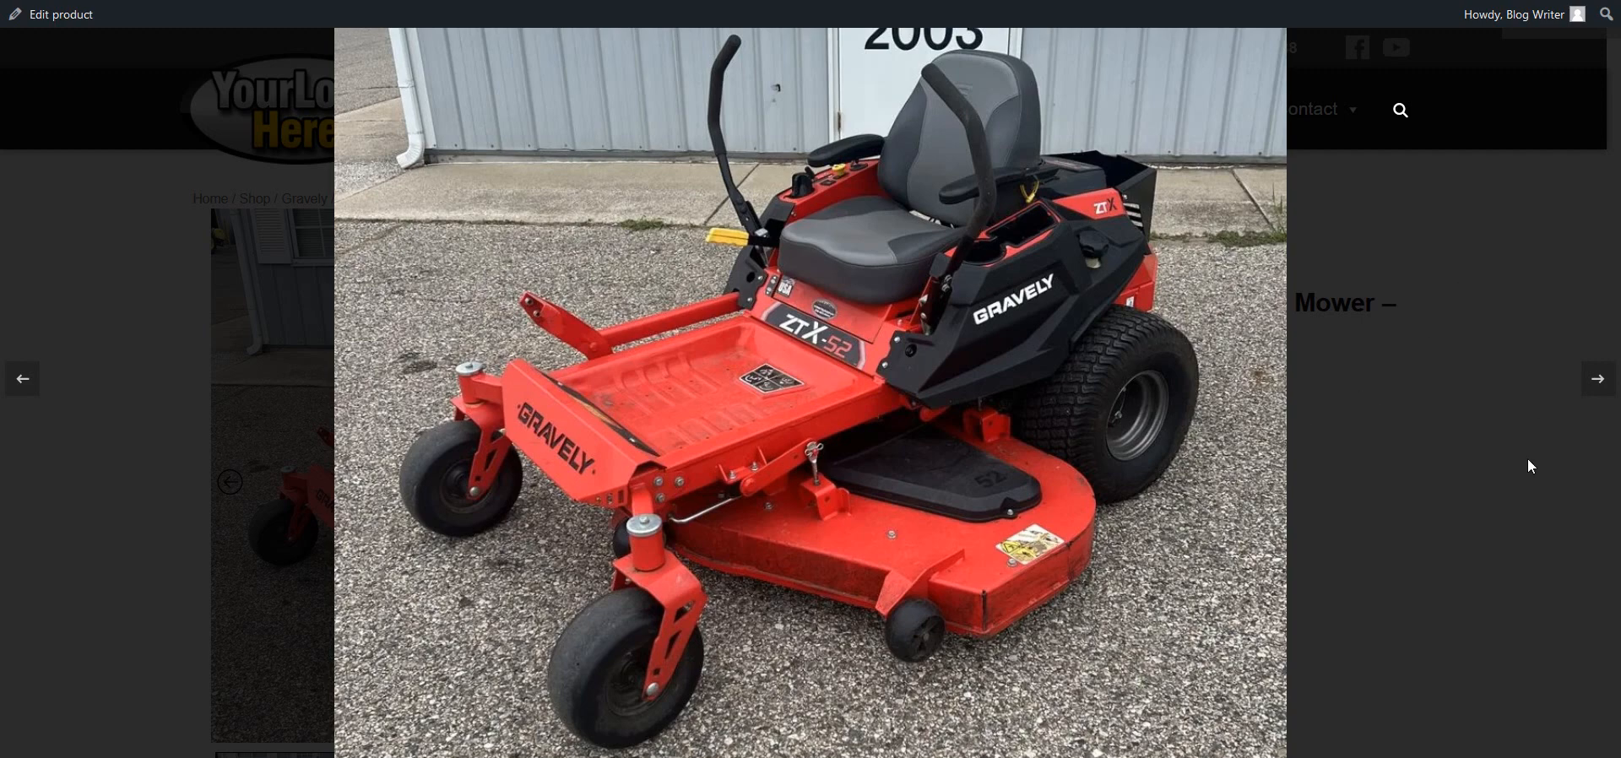
pyautogui.click(1594, 376)
pyautogui.click(1594, 381)
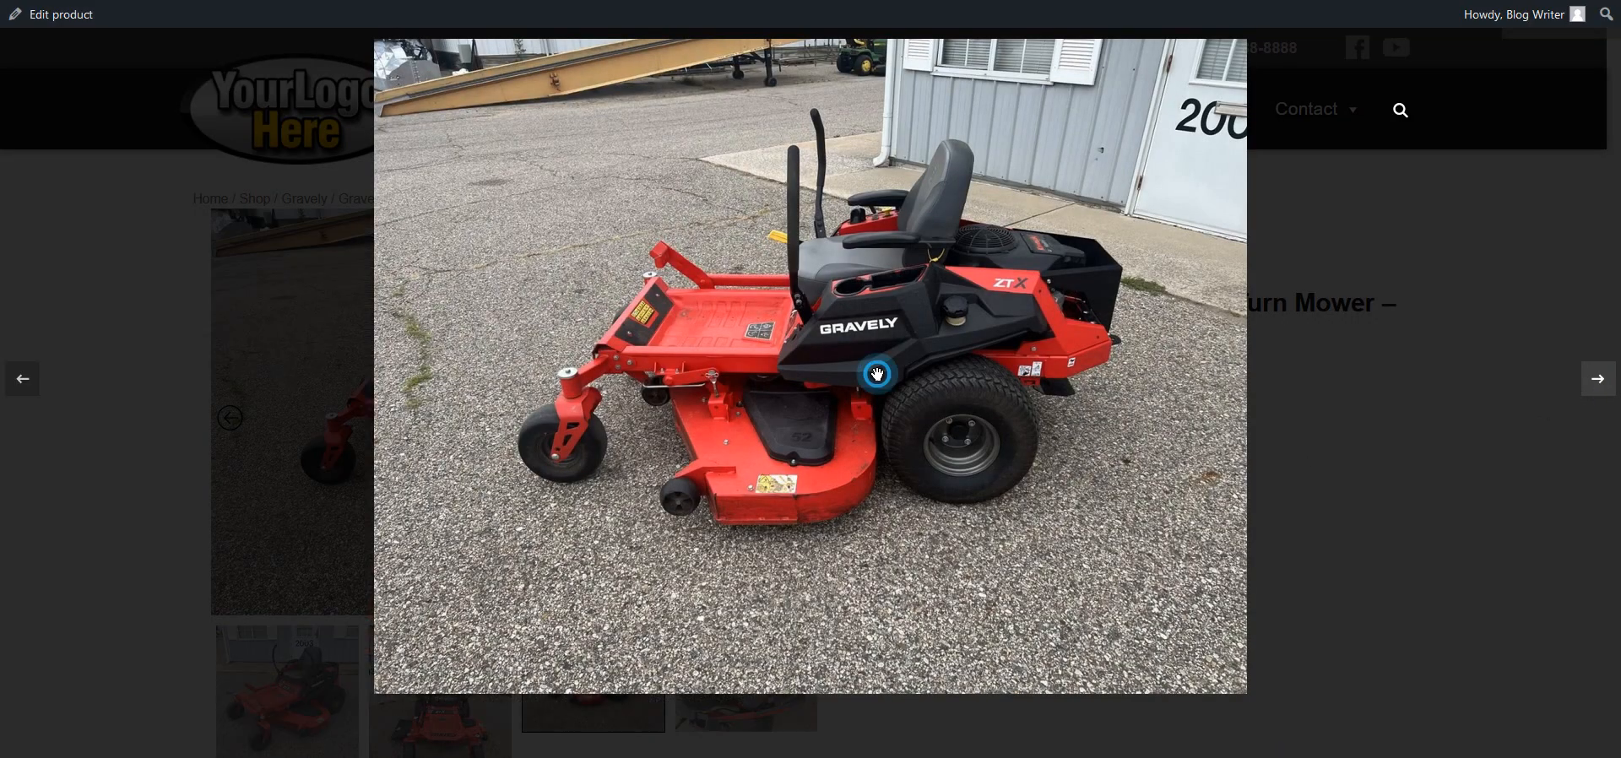
pyautogui.click(875, 373)
pyautogui.click(878, 374)
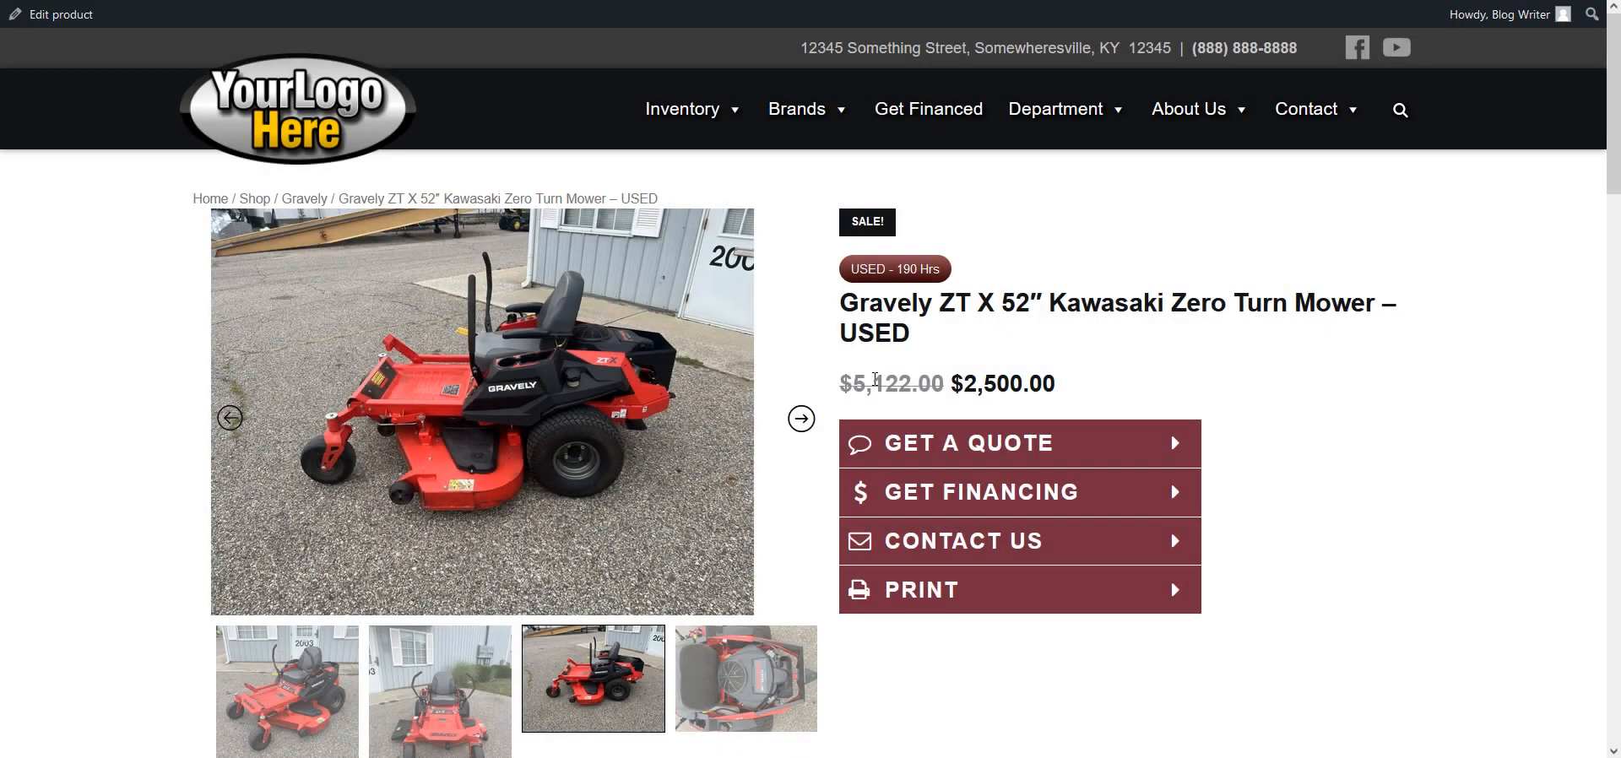
# Review the photo thumbnails and description on the product page, and highlight the word USED in the title
pyautogui.scroll(-2, 764, 498)
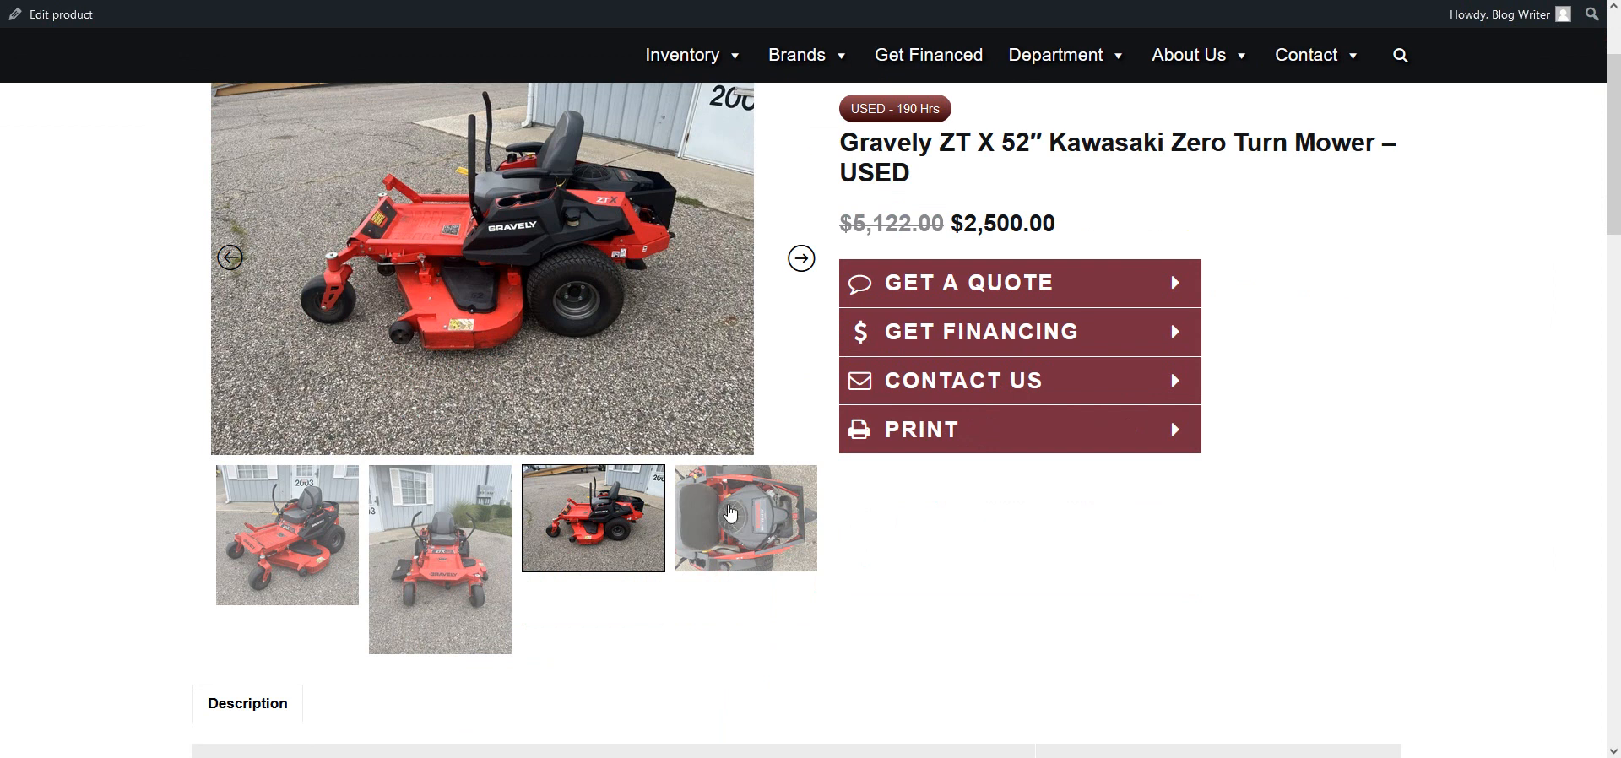
pyautogui.scroll(-3, 694, 535)
pyautogui.scroll(6, 844, 397)
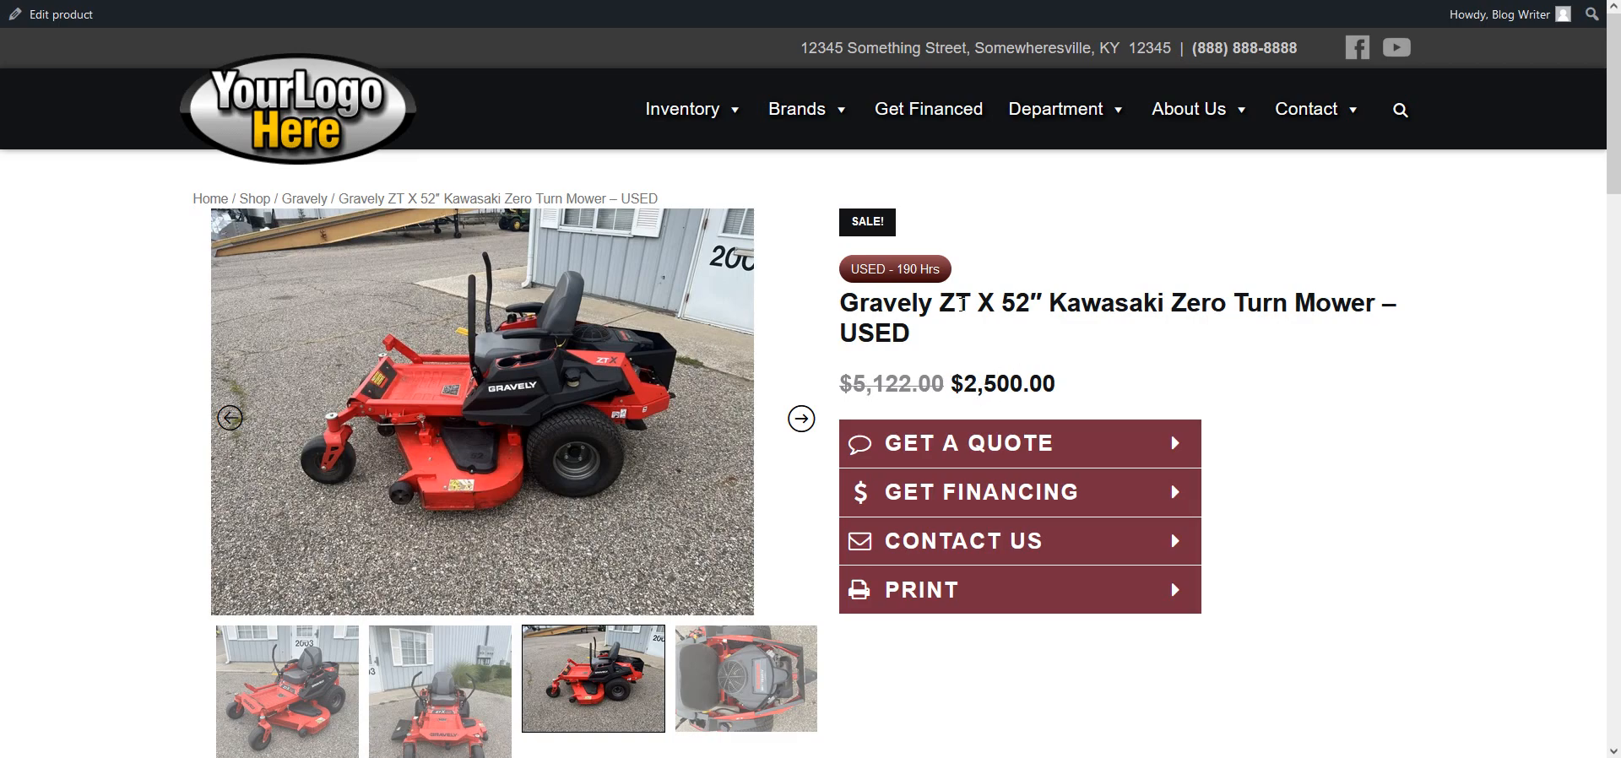
pyautogui.moveTo(910, 332); pyautogui.dragTo(843, 334)
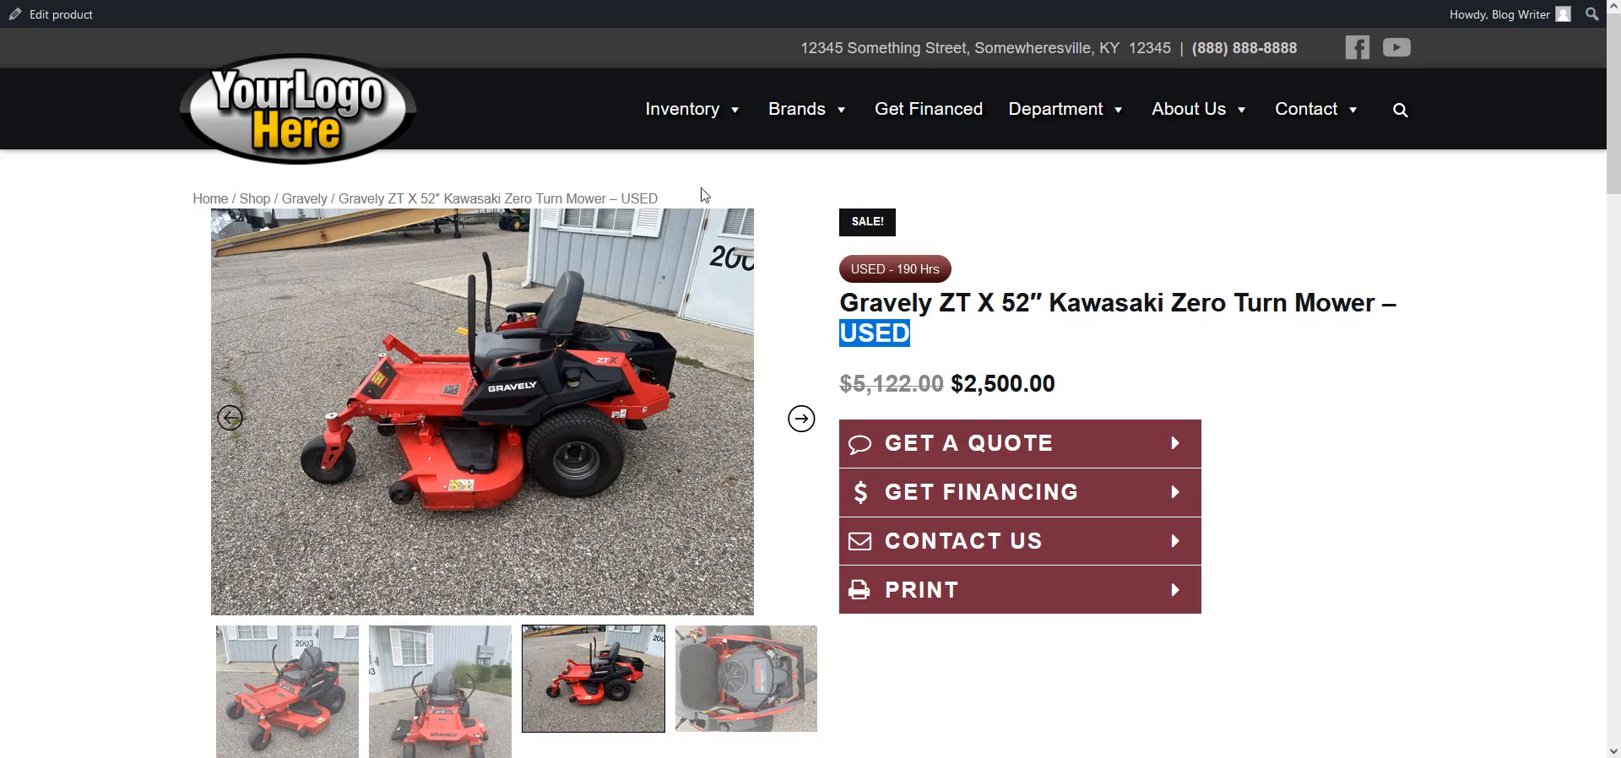
# Review the used mower page's description, specification table and related products, and highlight the stock number 918011-USED
pyautogui.scroll(-7, 802, 464)
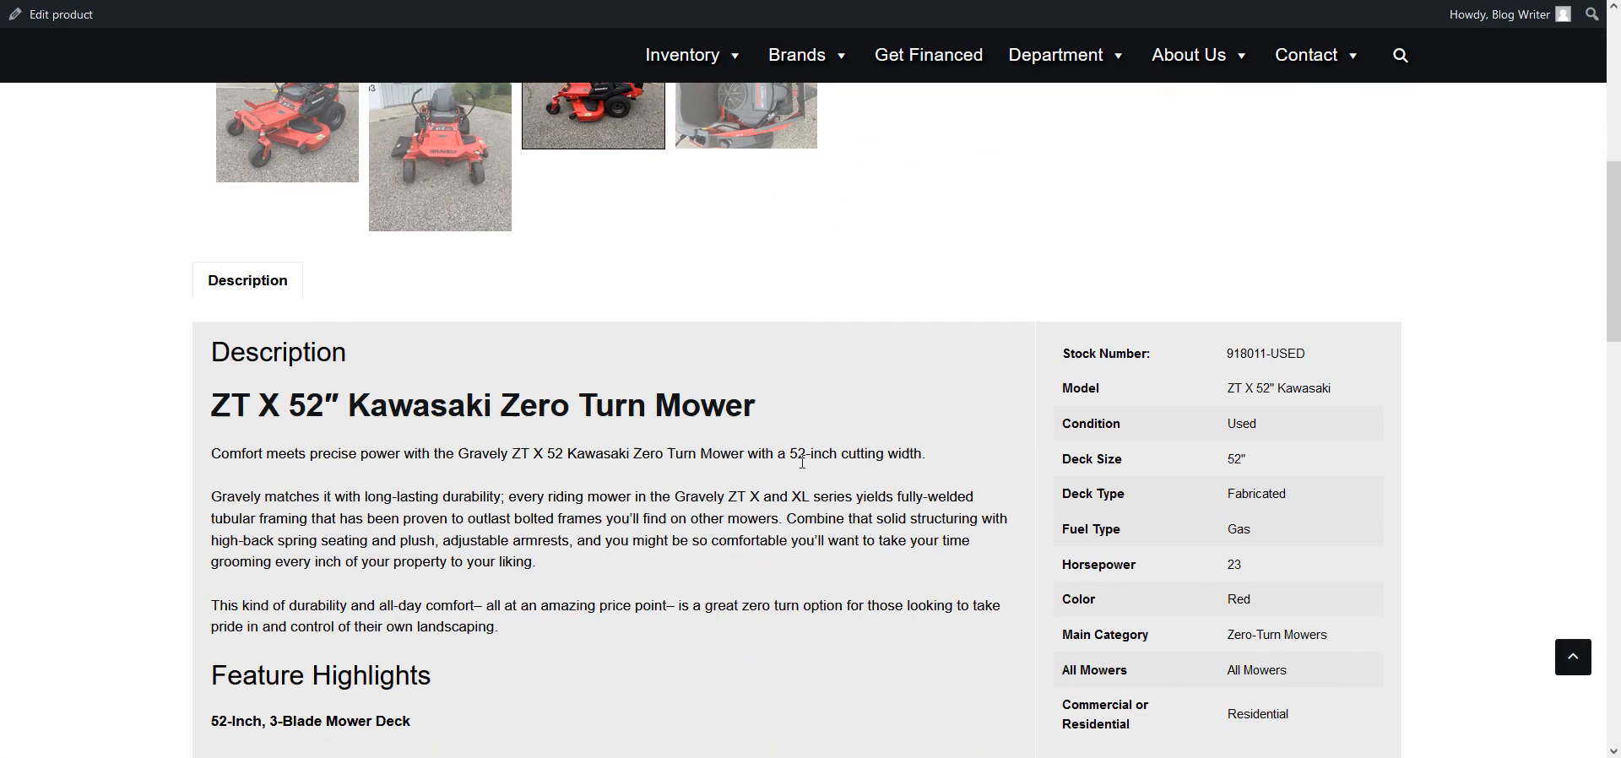
pyautogui.scroll(-2, 594, 435)
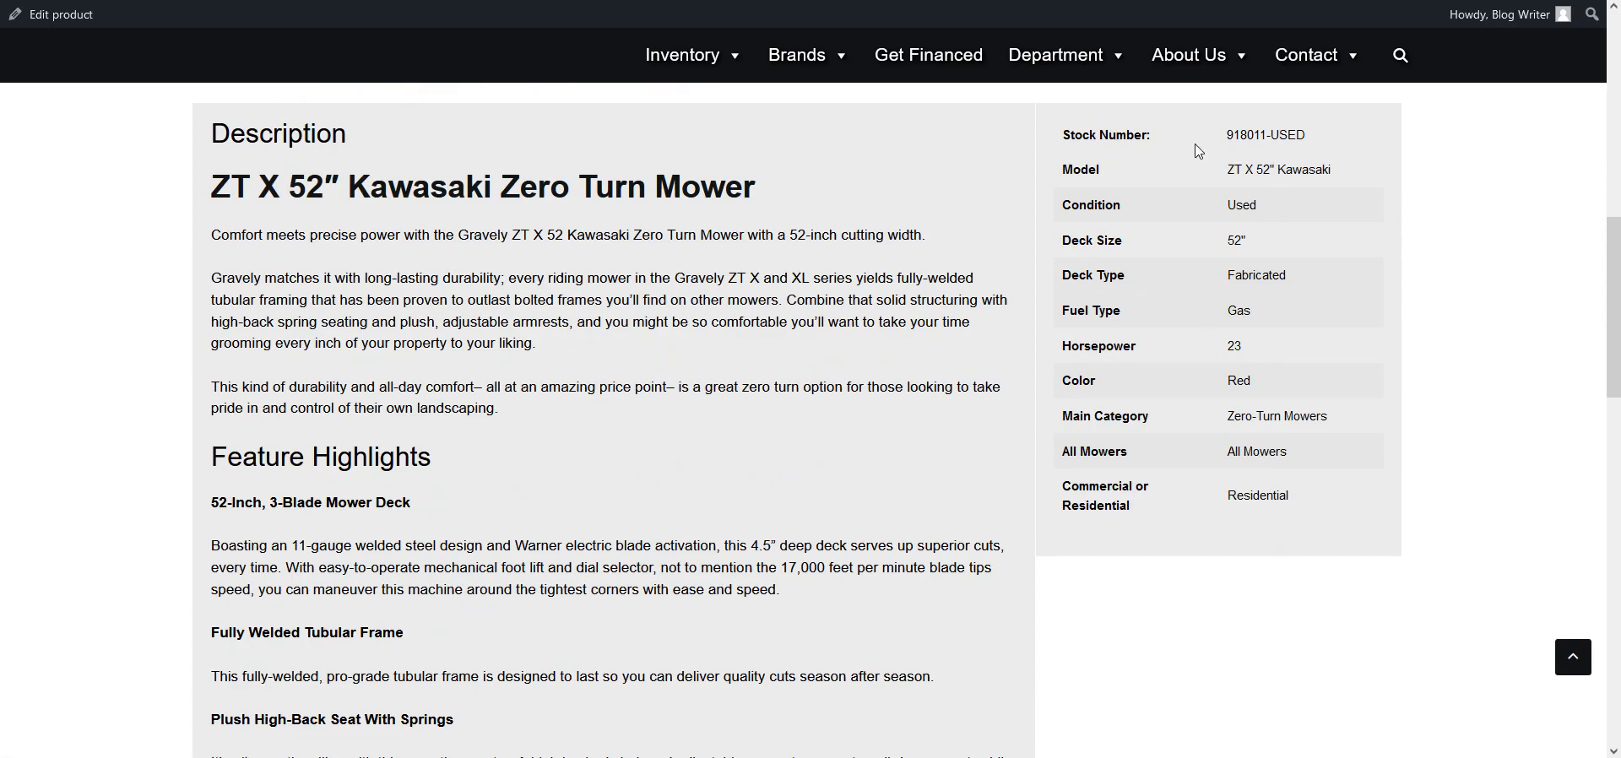
pyautogui.moveTo(1227, 136); pyautogui.dragTo(1306, 133)
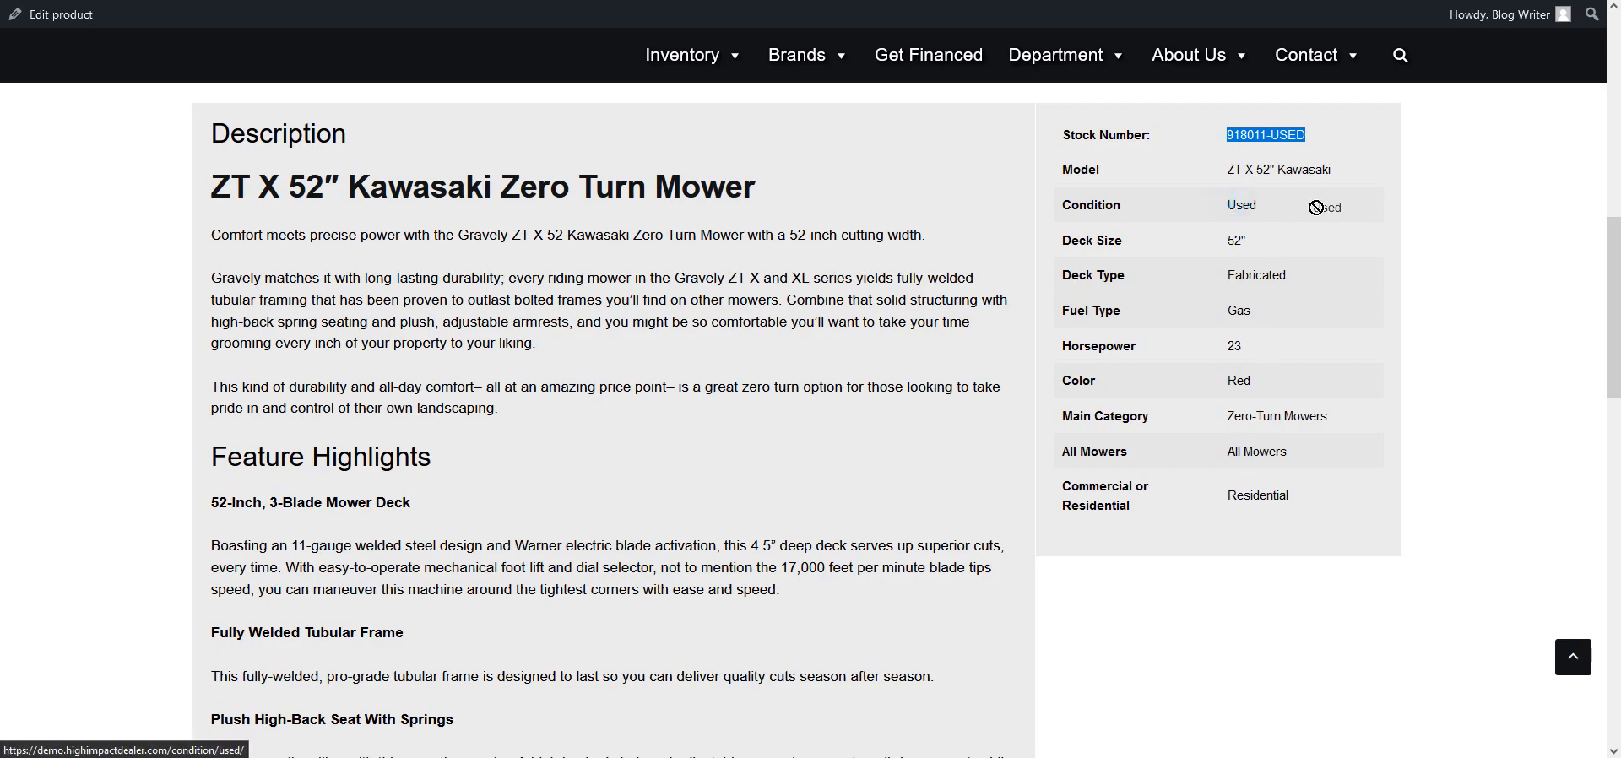
pyautogui.scroll(-3, 651, 537)
pyautogui.scroll(-4, 652, 537)
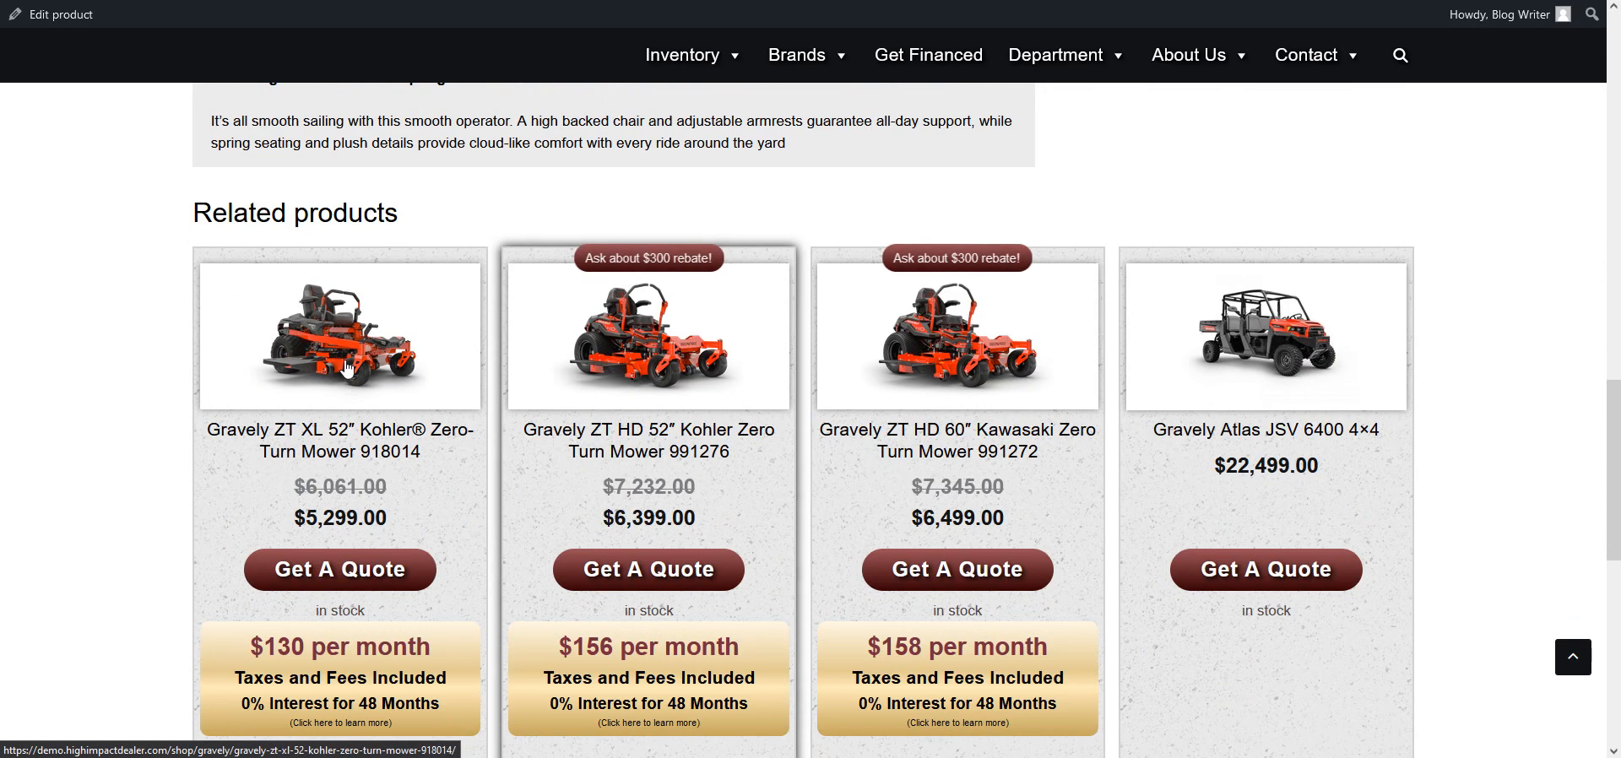
pyautogui.scroll(-2, 484, 478)
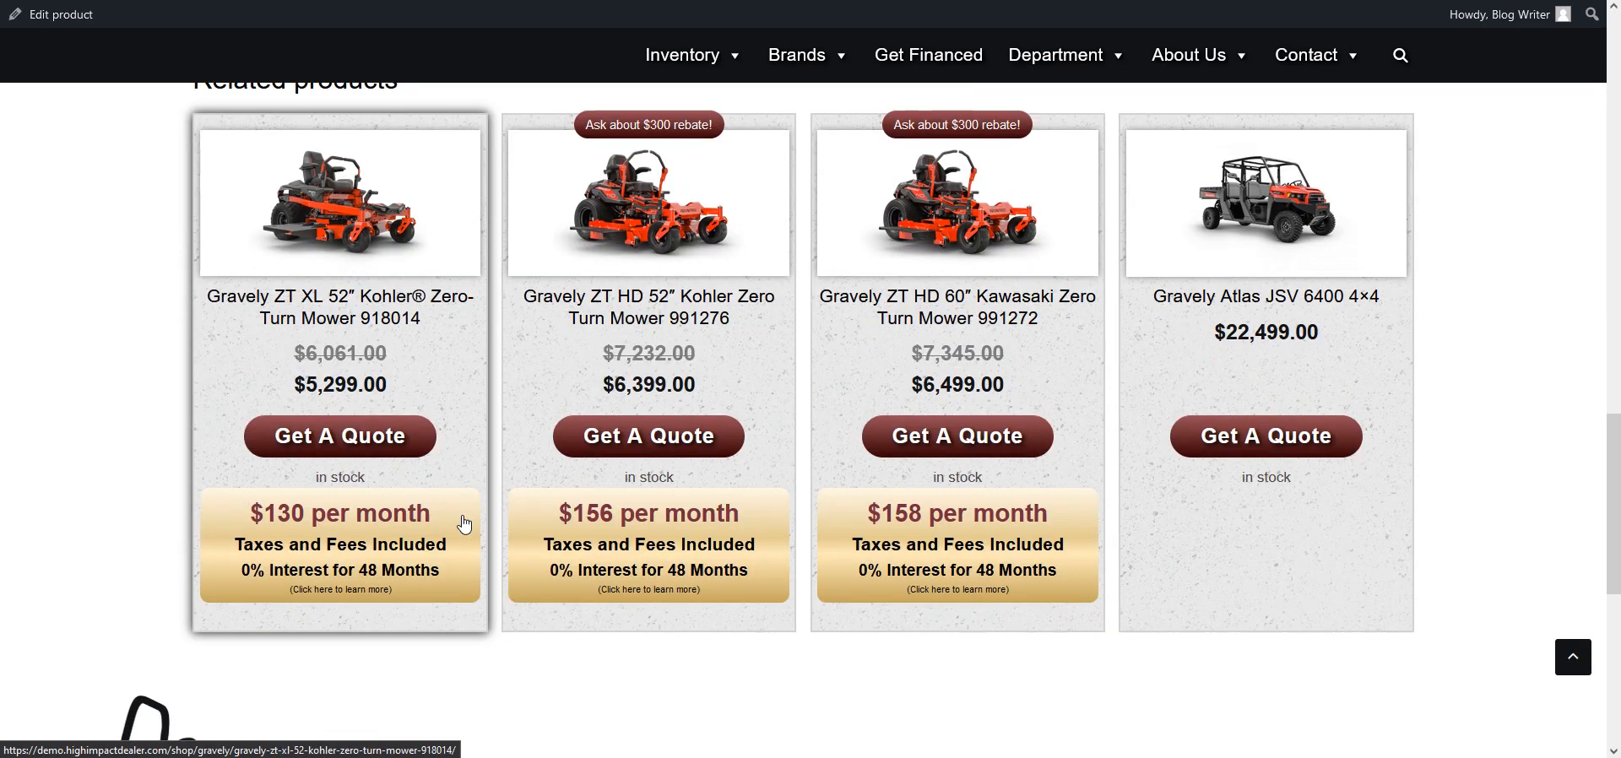
pyautogui.scroll(15, 843, 541)
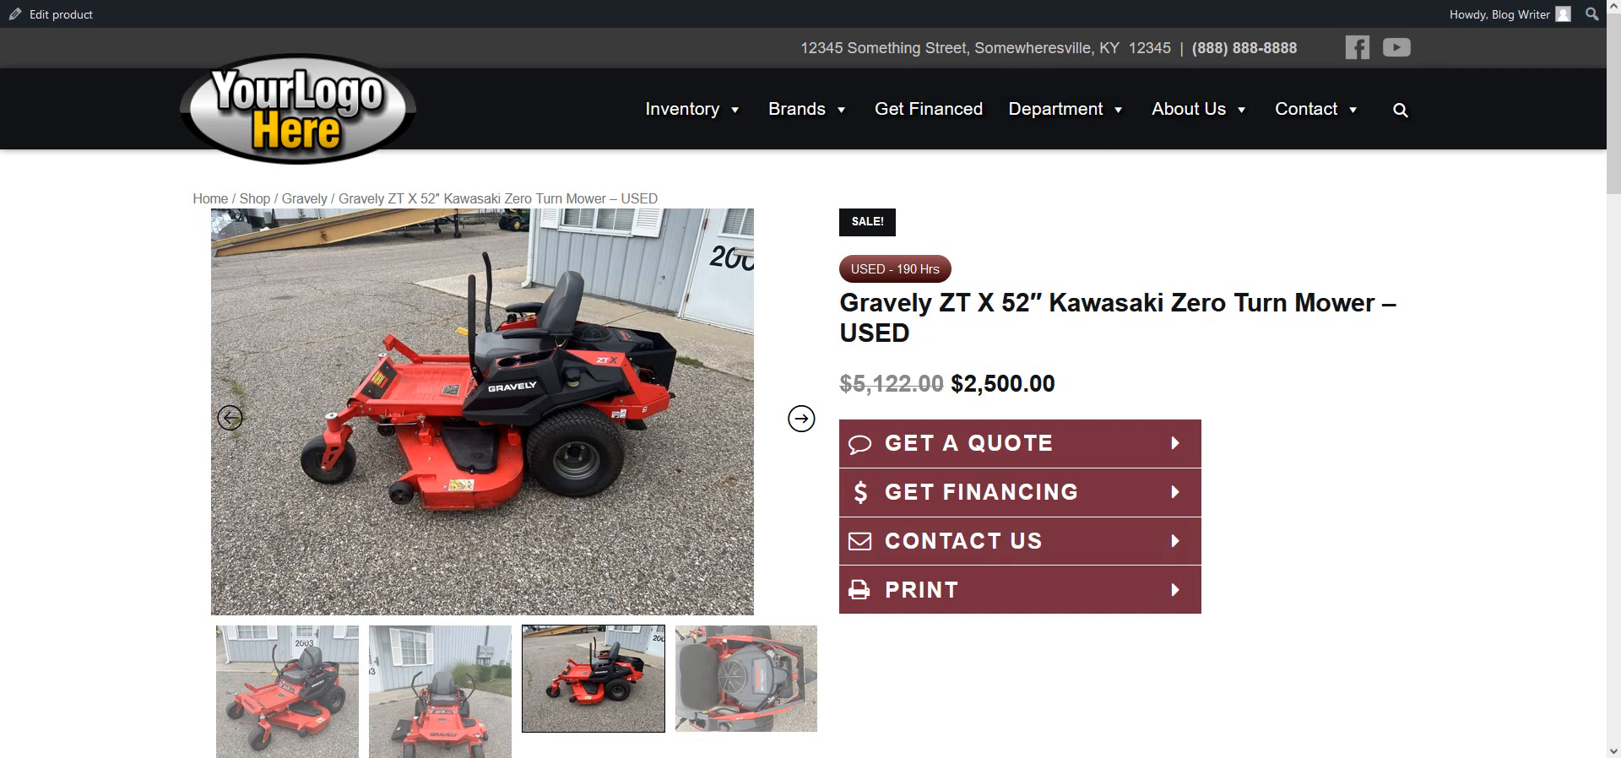
# Return to the product editor and look through the full product categories list for a used or pre-owned category
pyautogui.hotkey('ctrl', 'shift', 'Tab')
pyautogui.scroll(-10, 1166, 334)
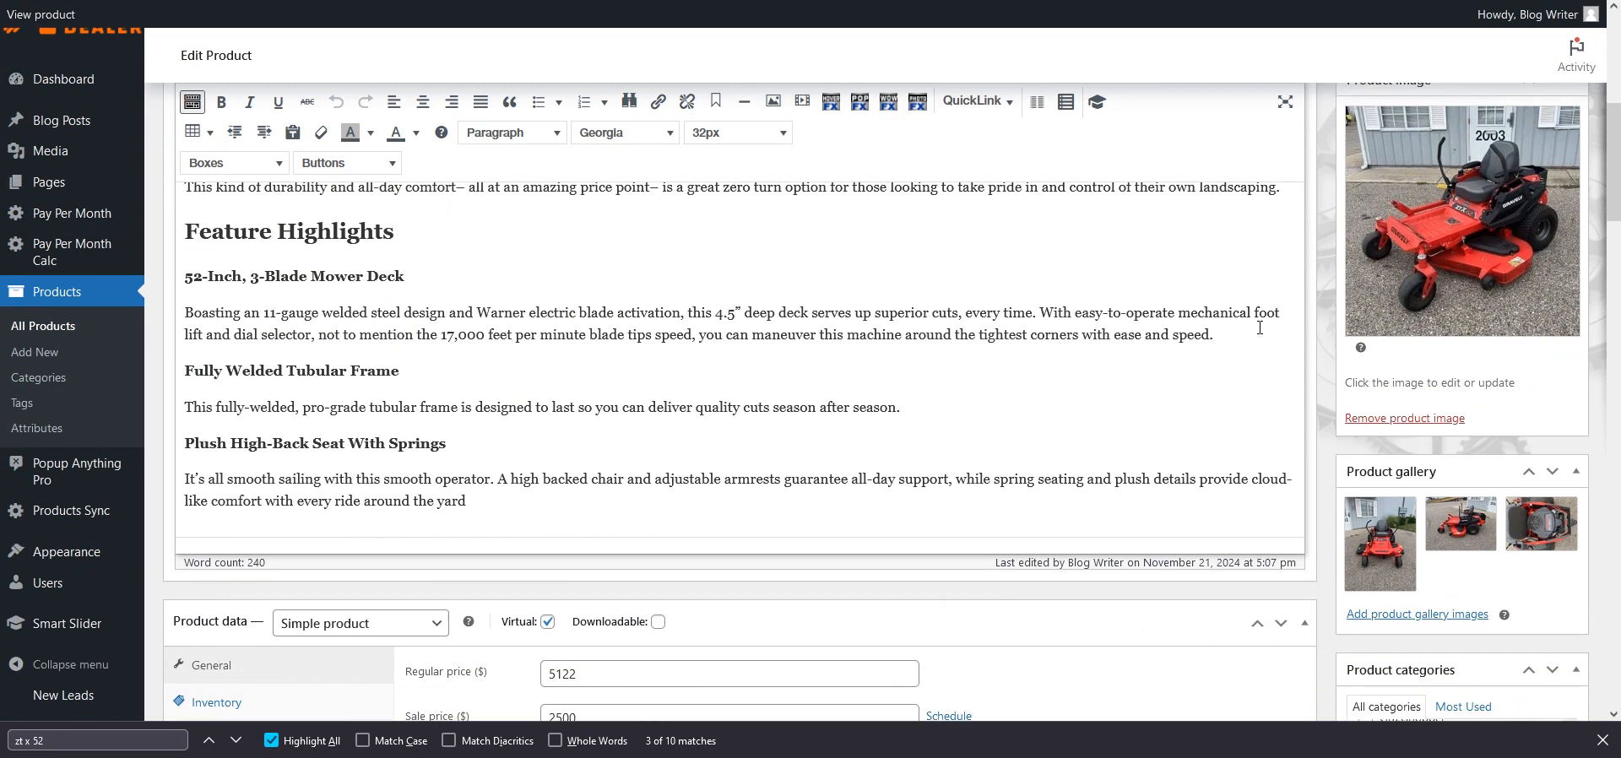
pyautogui.scroll(-5, 1431, 347)
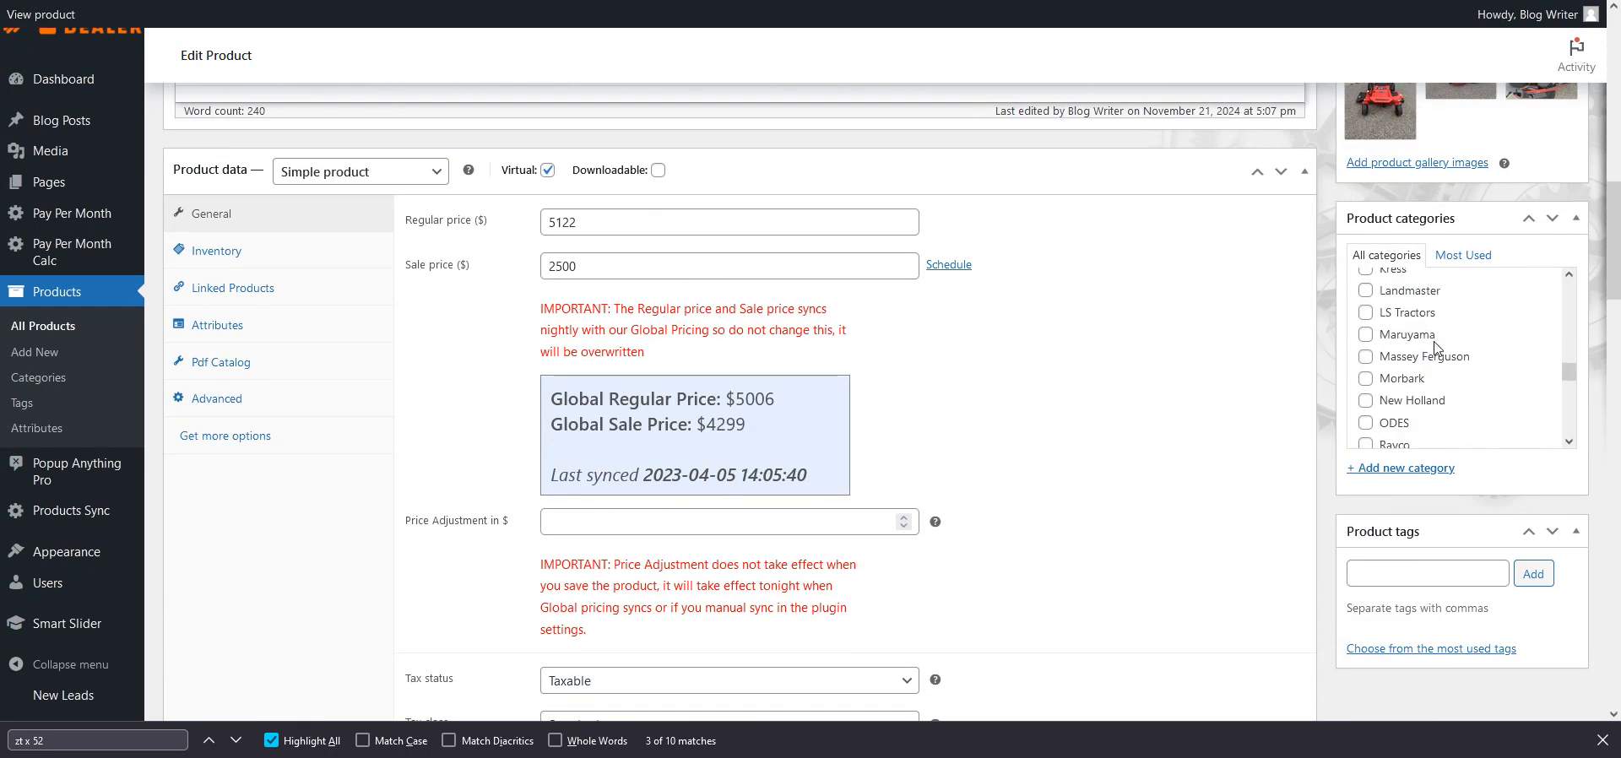
pyautogui.scroll(-3, 1441, 354)
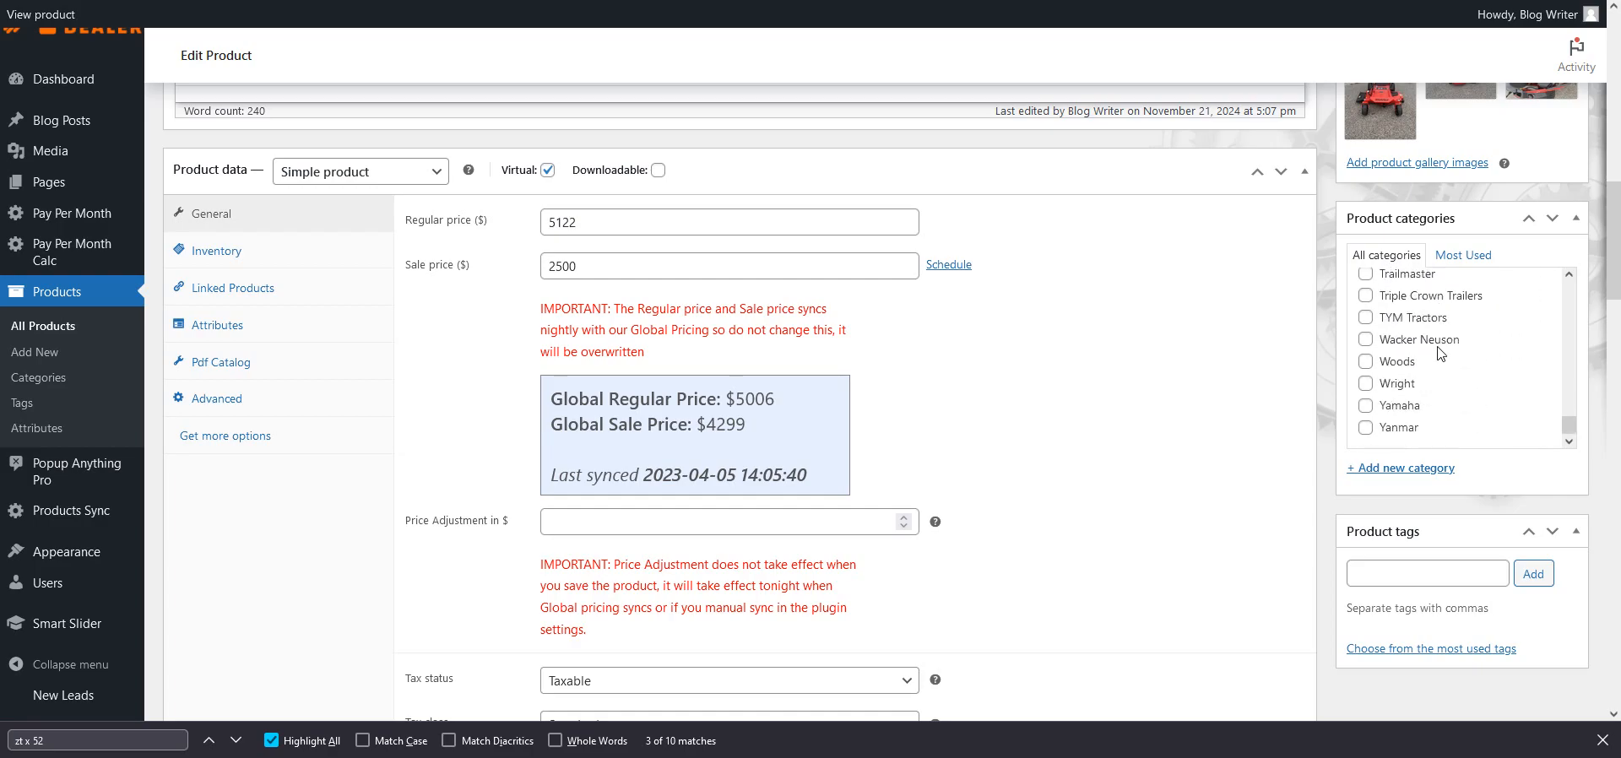
pyautogui.scroll(2, 1442, 354)
pyautogui.scroll(5, 1448, 371)
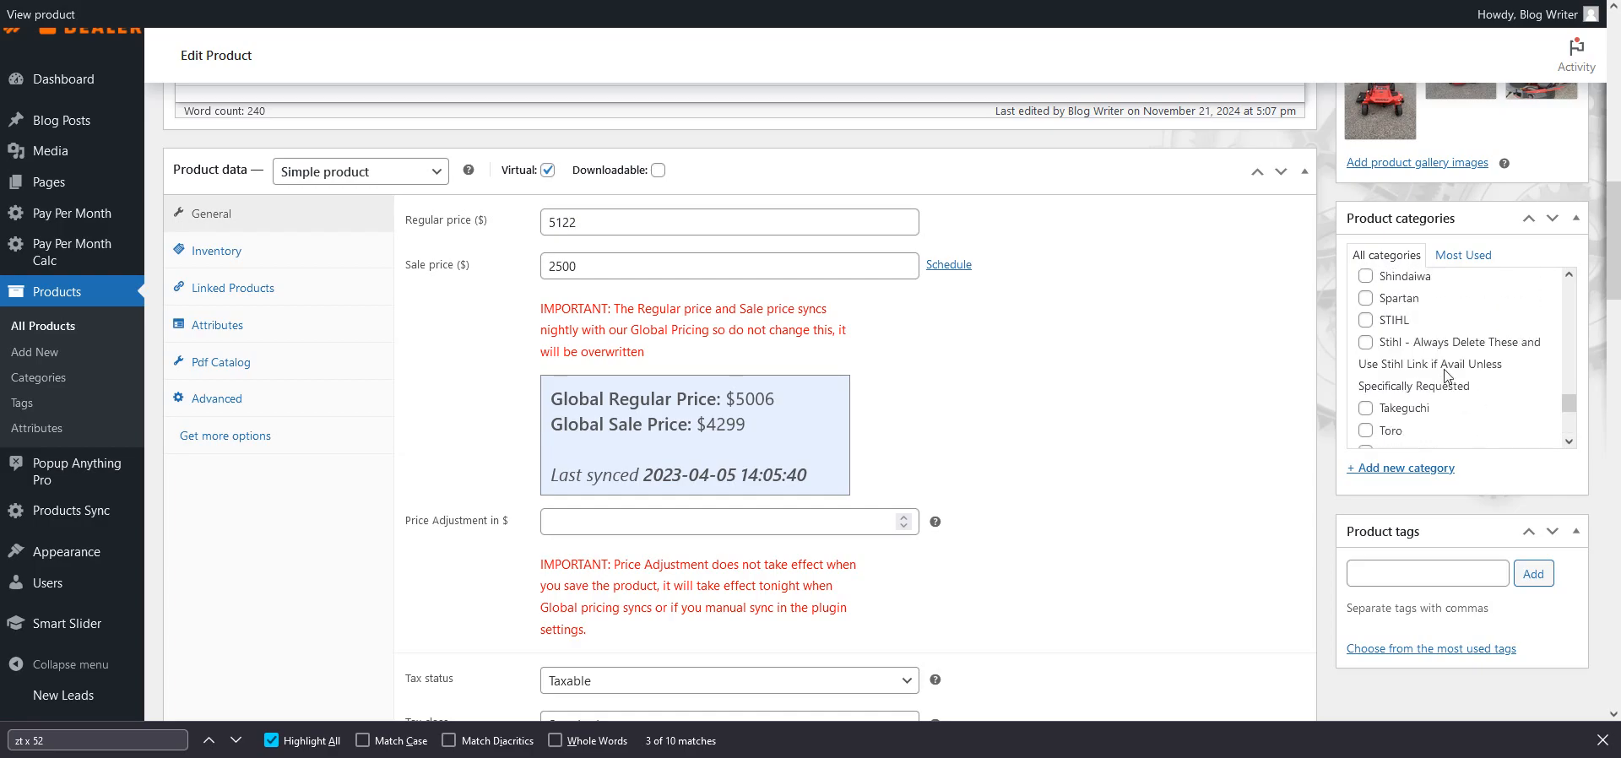
pyautogui.scroll(6, 1447, 376)
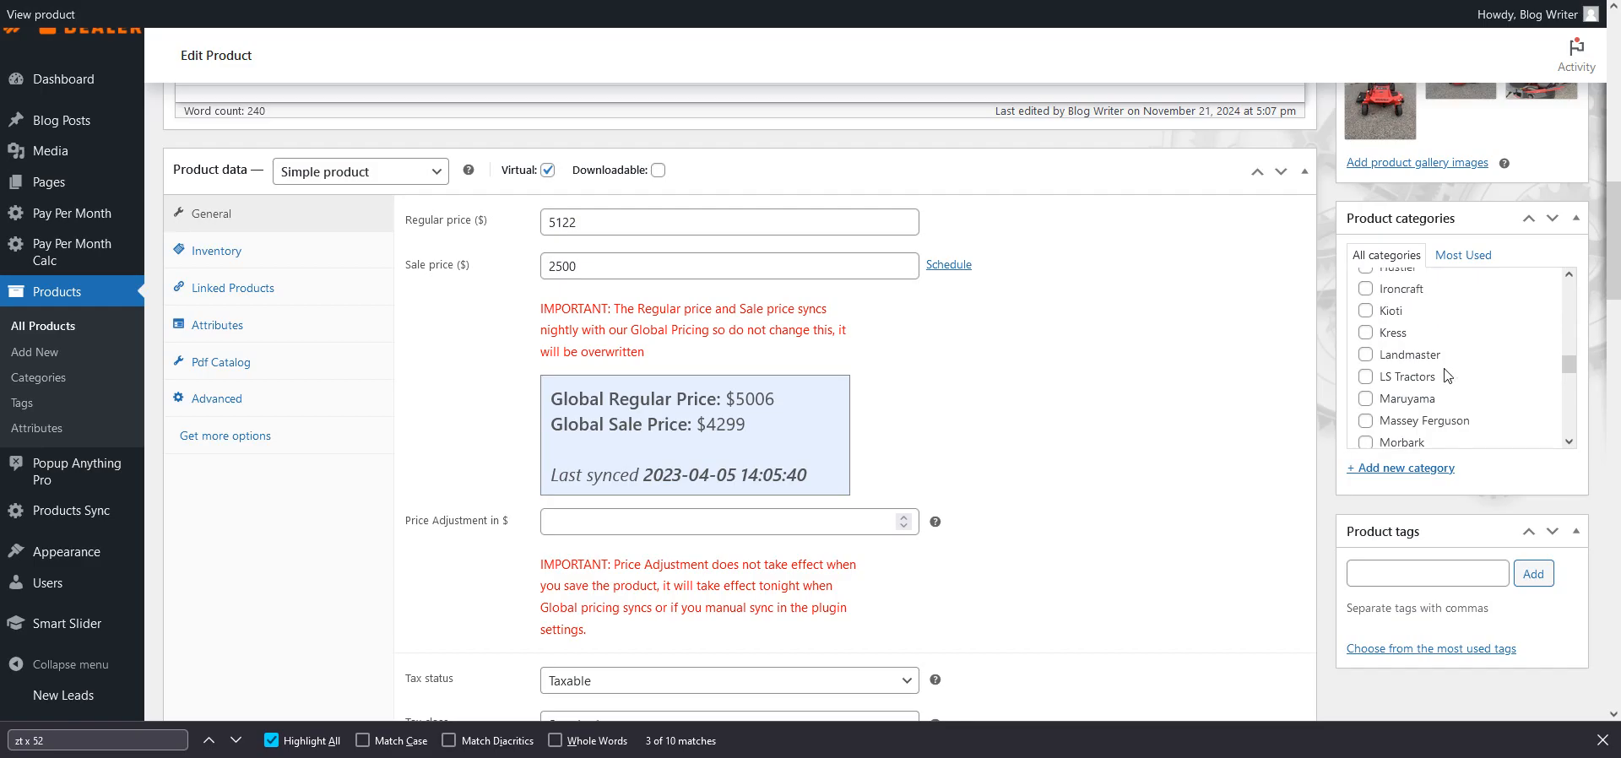
pyautogui.scroll(3, 1419, 348)
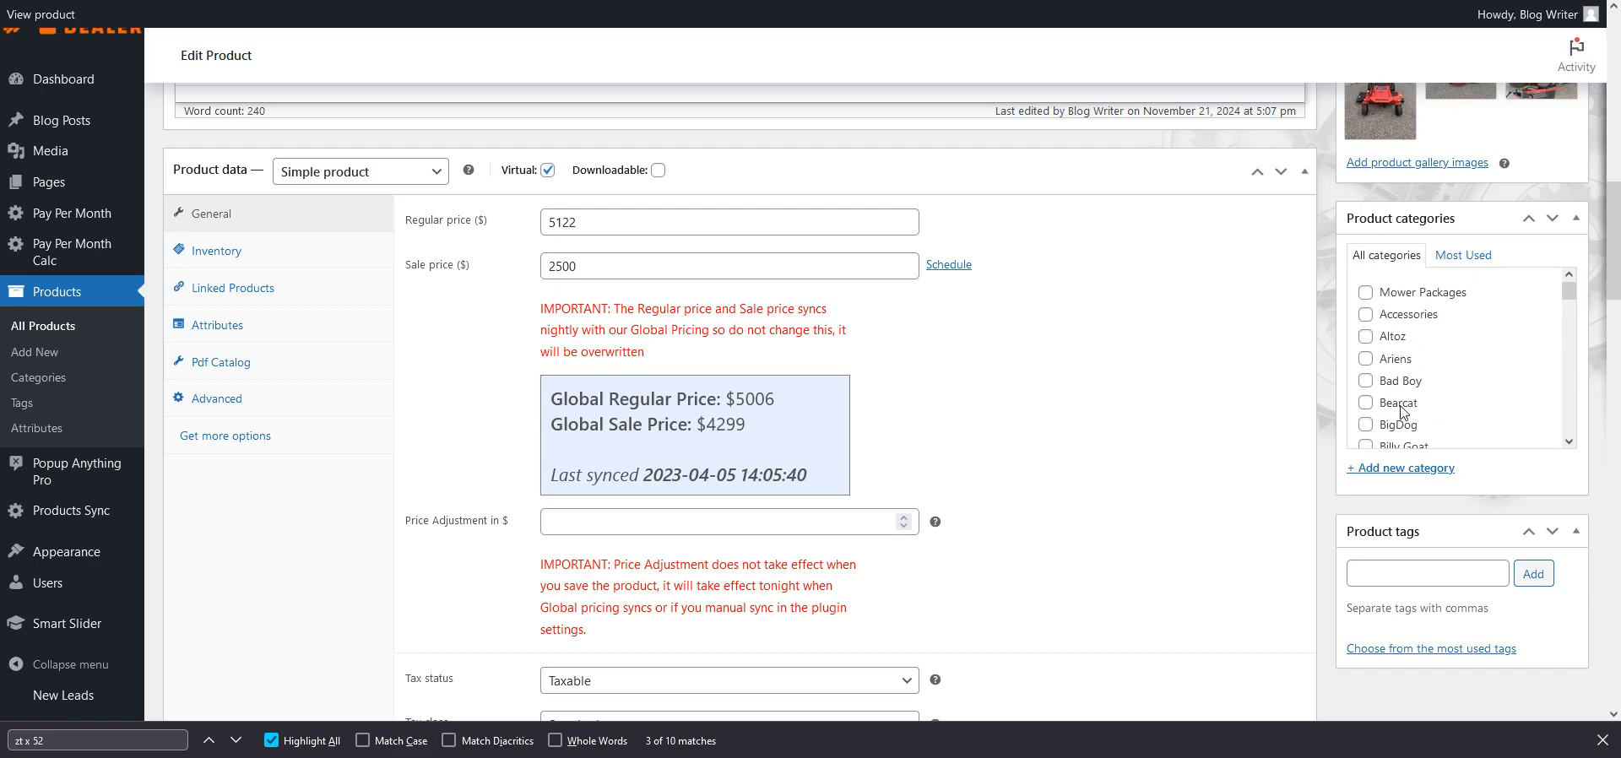
# Create a new product category named "Pre-Owned" without a parent and assign it to the used mower
pyautogui.click(1405, 467)
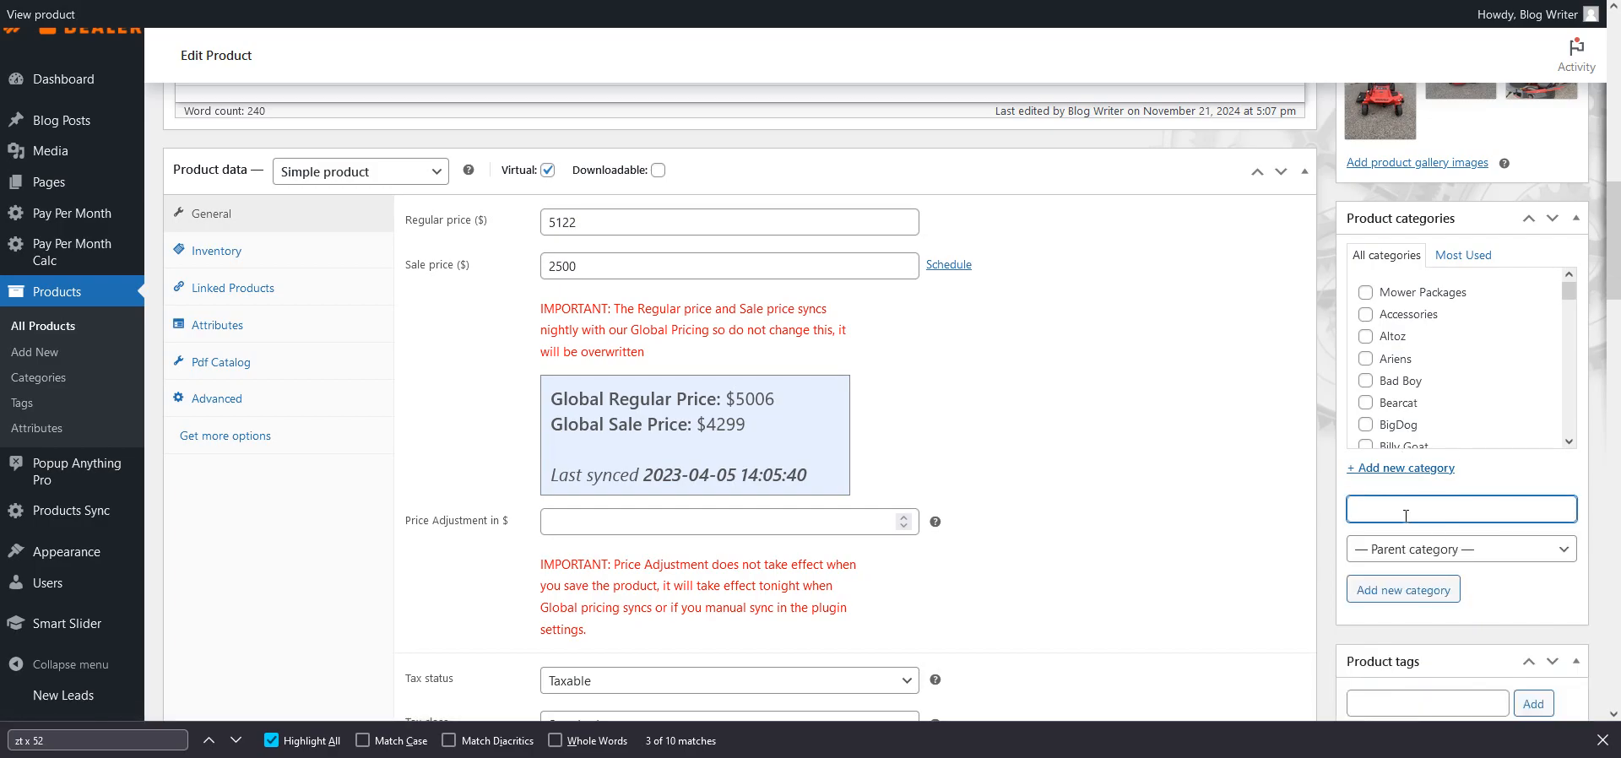
pyautogui.click(1369, 508)
pyautogui.moveTo(1387, 511); pyautogui.dragTo(1381, 511)
pyautogui.write('Owned')
pyautogui.click(1379, 585)
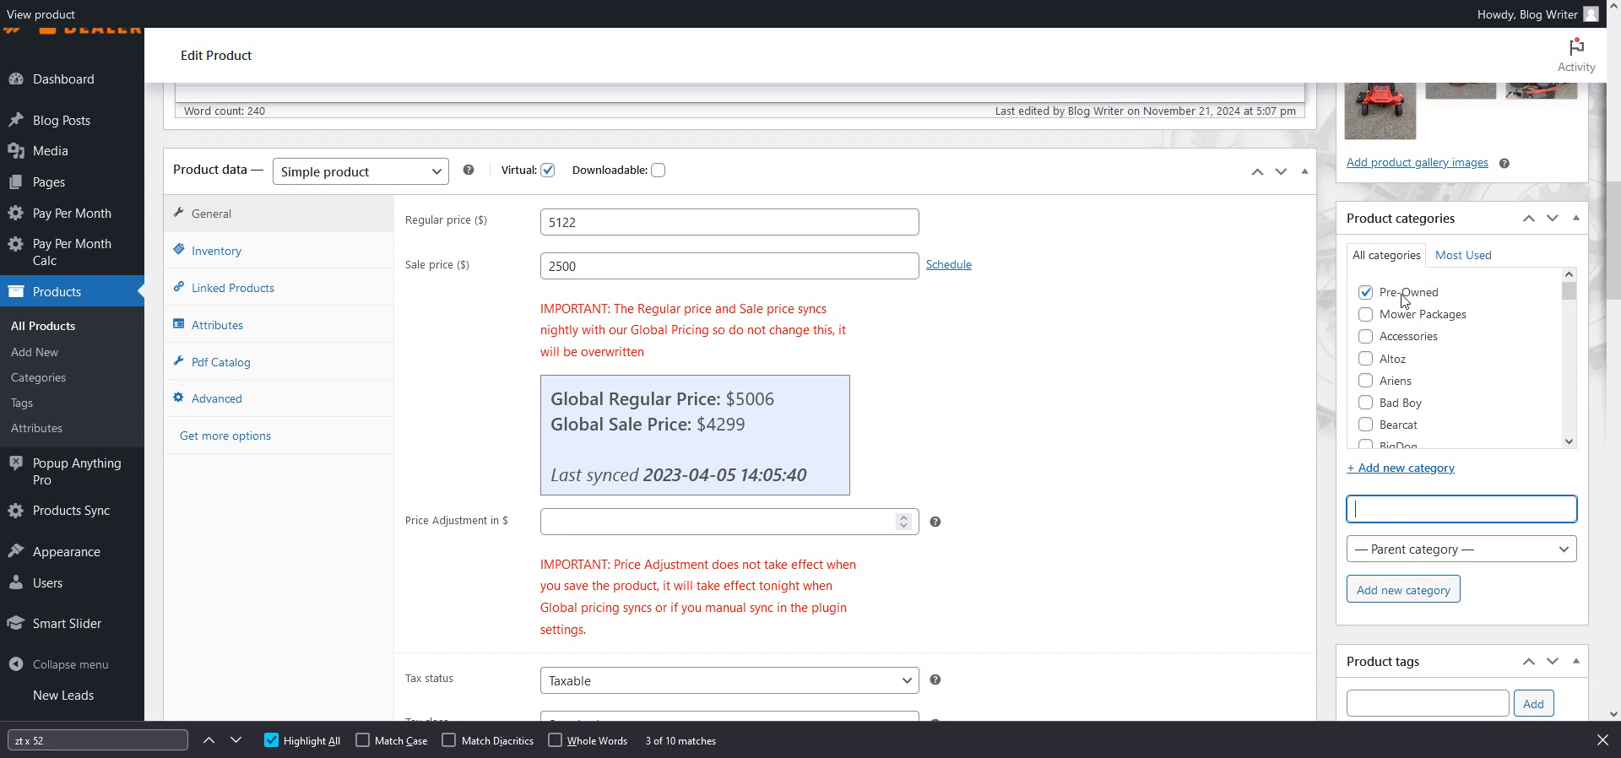
# Make sure the Gravely category stays selected alongside Pre-Owned, and update the product
pyautogui.scroll(-4, 1418, 400)
pyautogui.scroll(-3, 1416, 363)
pyautogui.click(1399, 365)
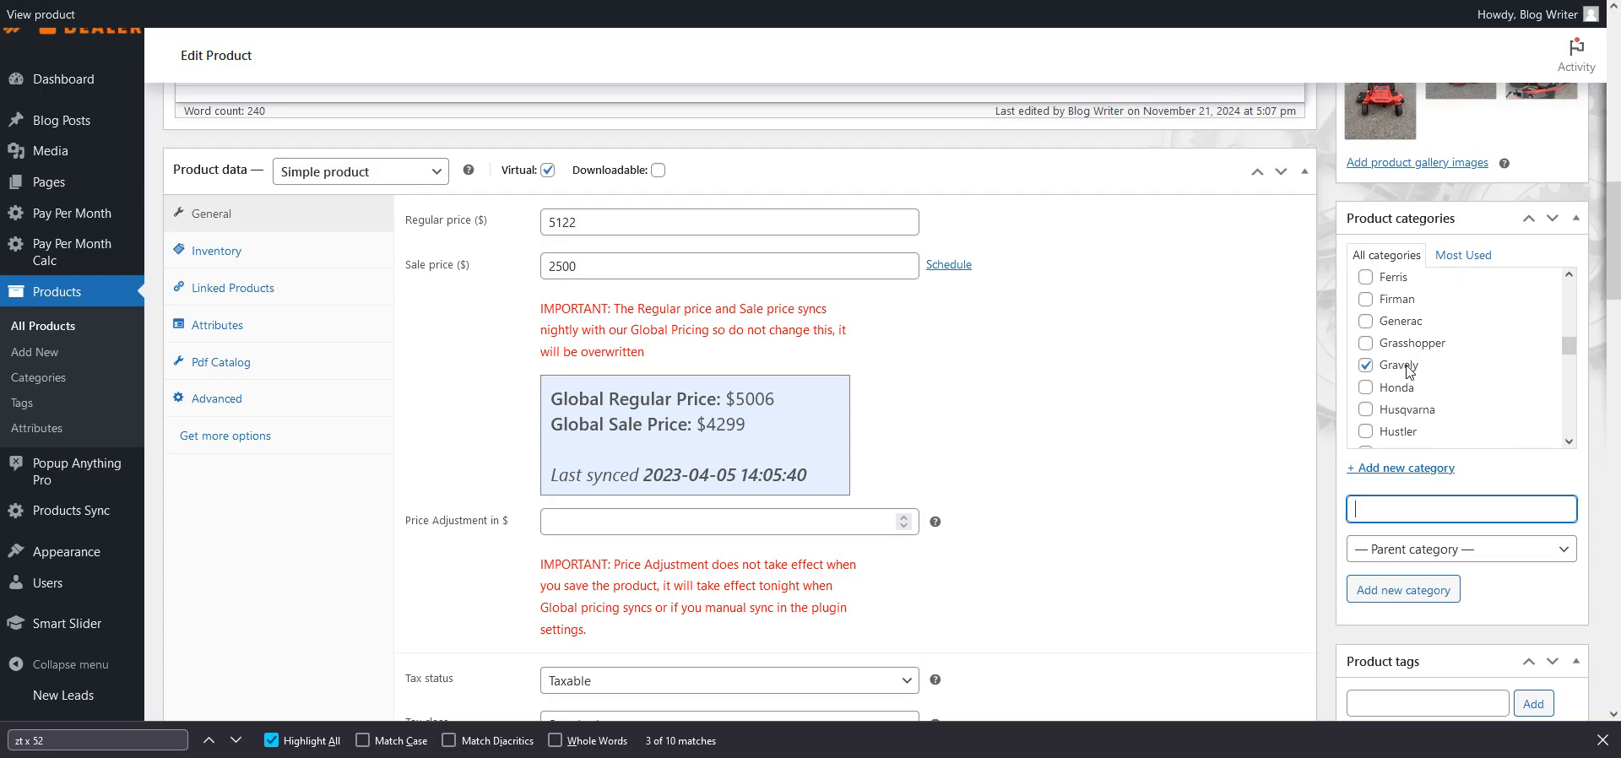
pyautogui.scroll(10, 1408, 371)
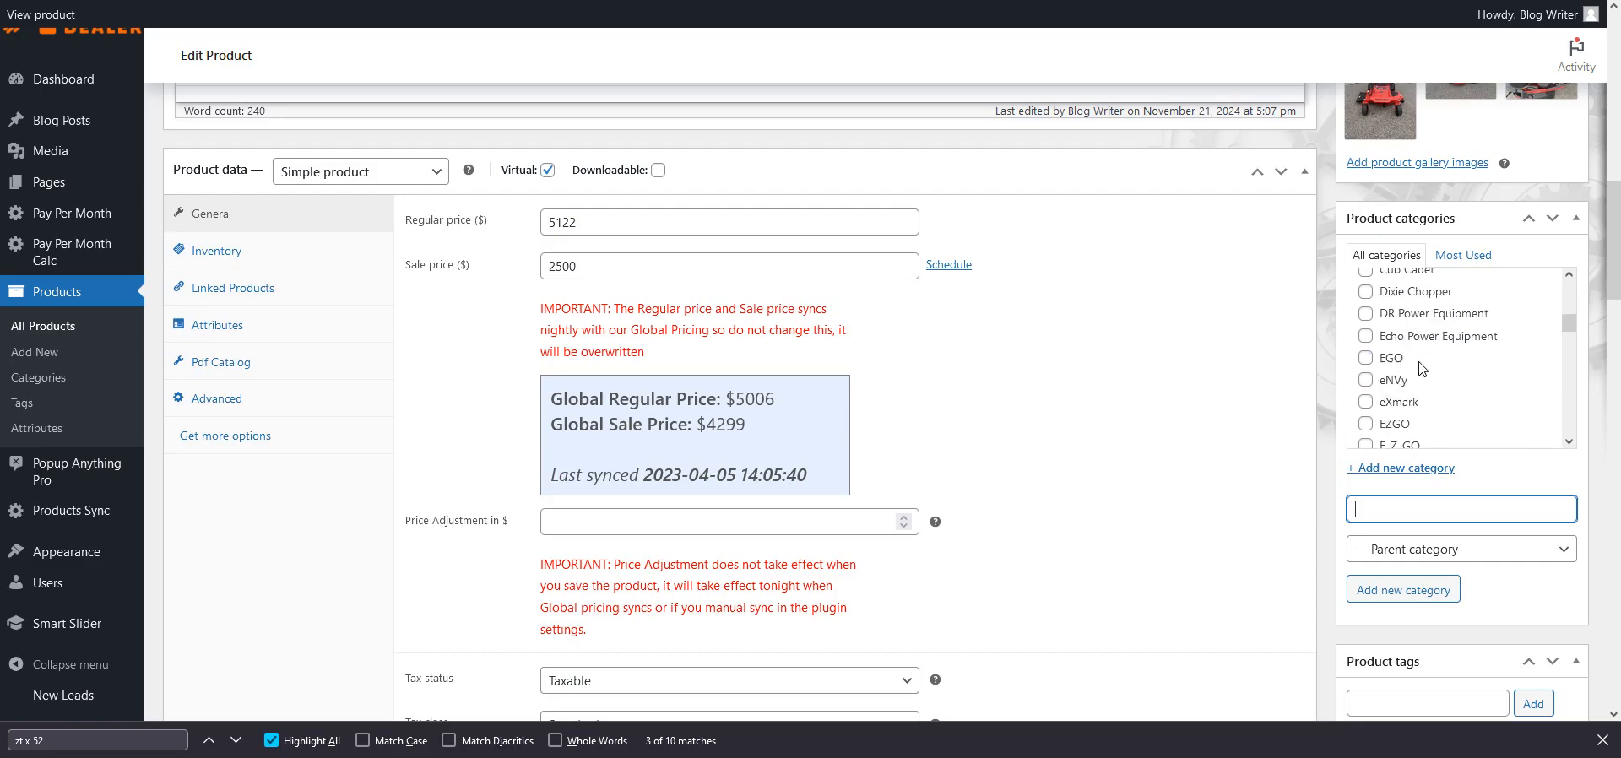
pyautogui.scroll(4, 1534, 244)
pyautogui.click(1549, 494)
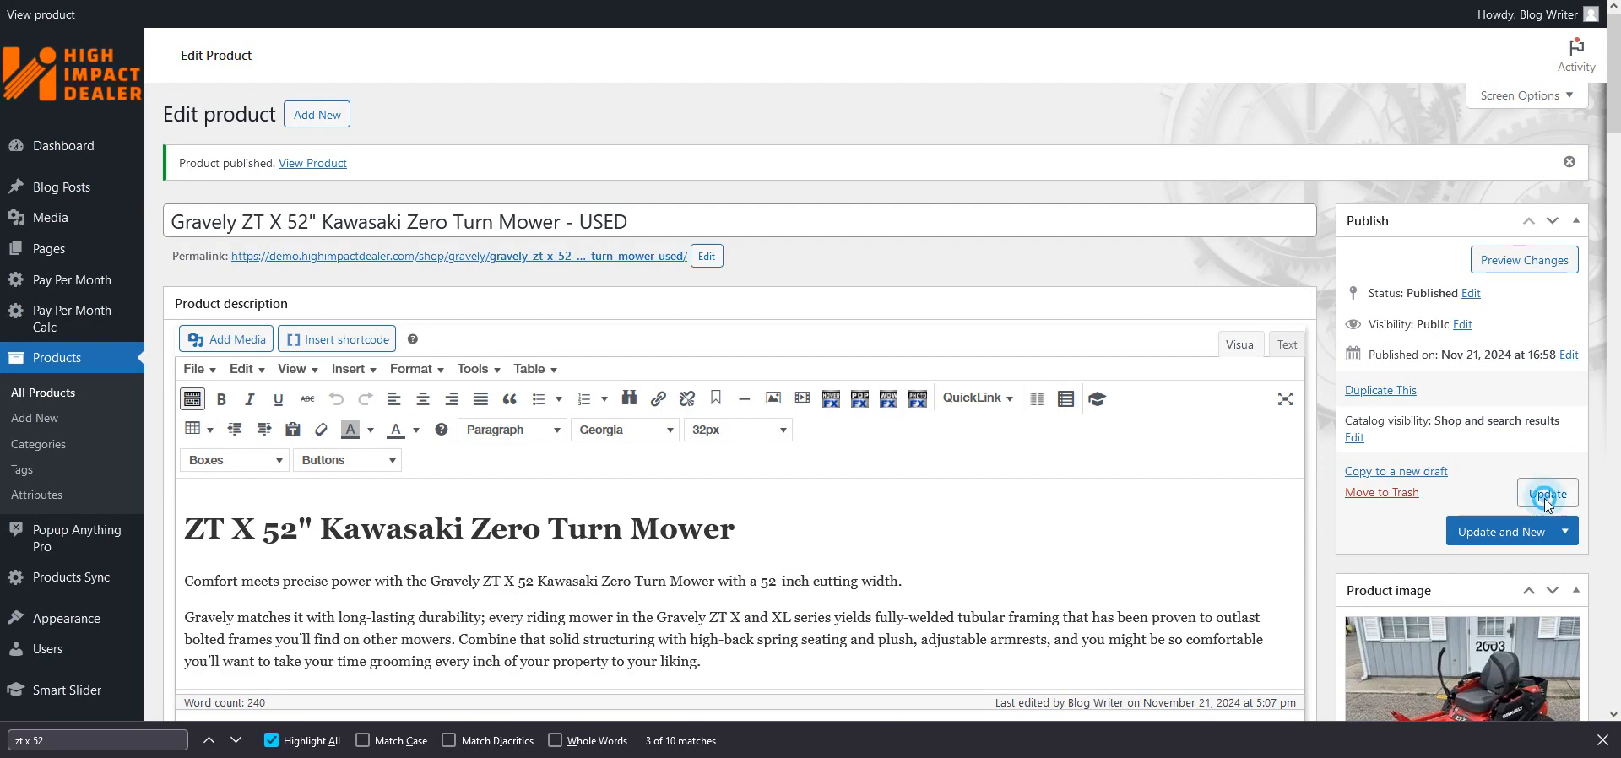
# Open the live site's Gravely category page, compare the used ZT X 52" mower with its neighbours, and open its product page
pyautogui.hotkey('ctrl', 'Tab')
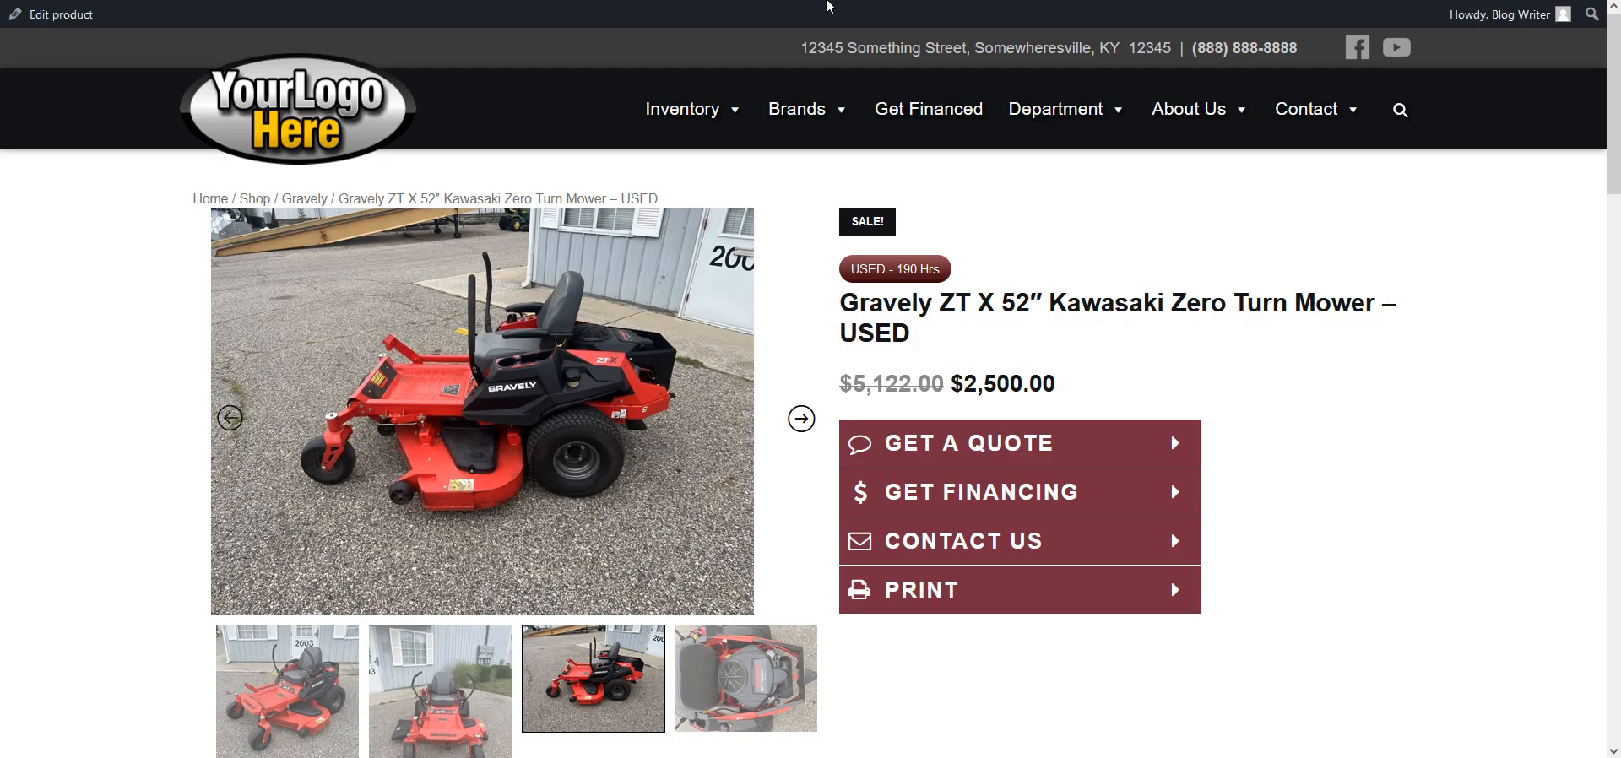
pyautogui.click(302, 197)
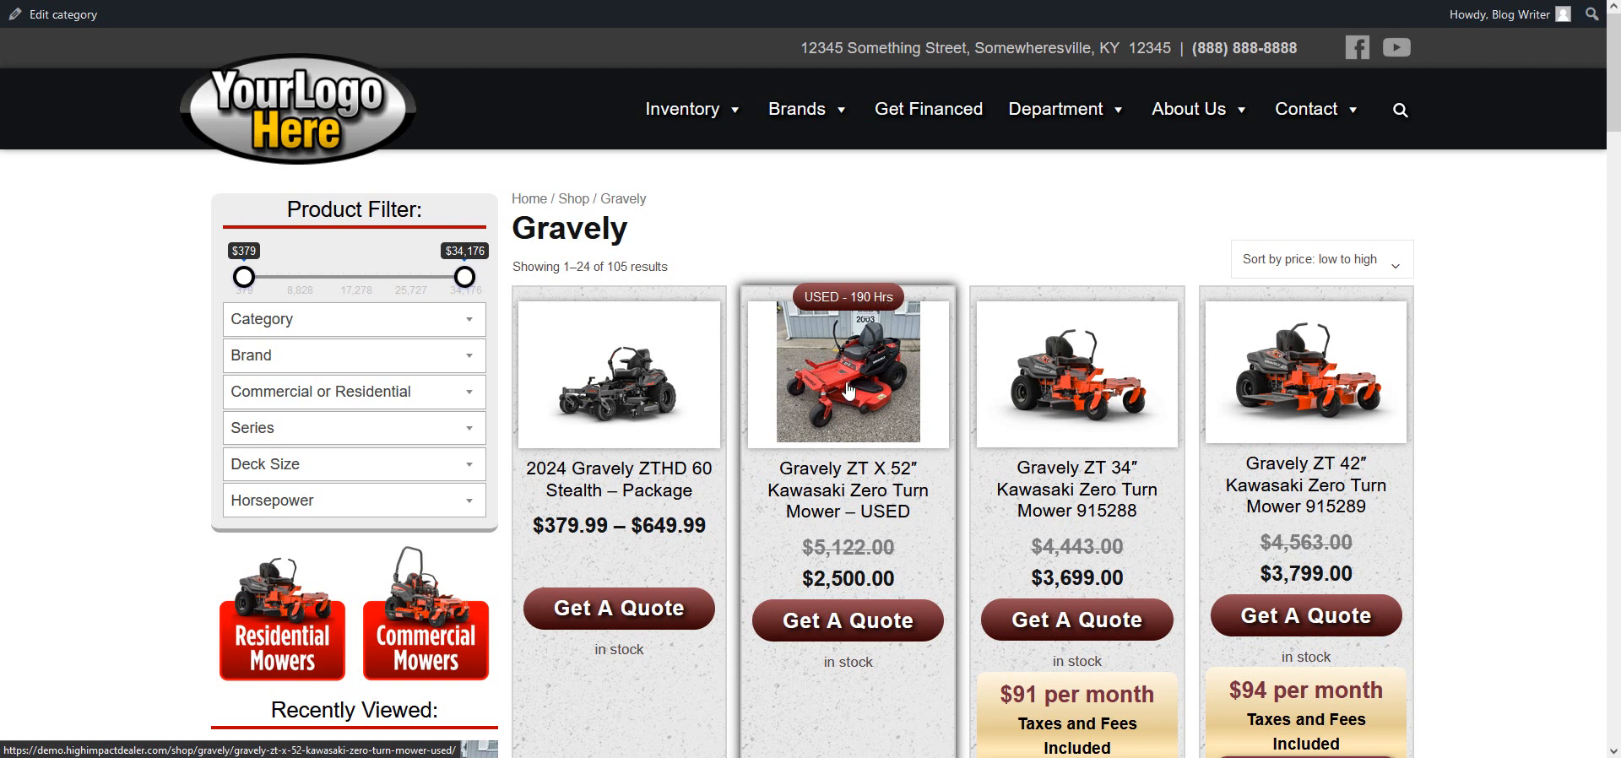
pyautogui.scroll(-2, 862, 386)
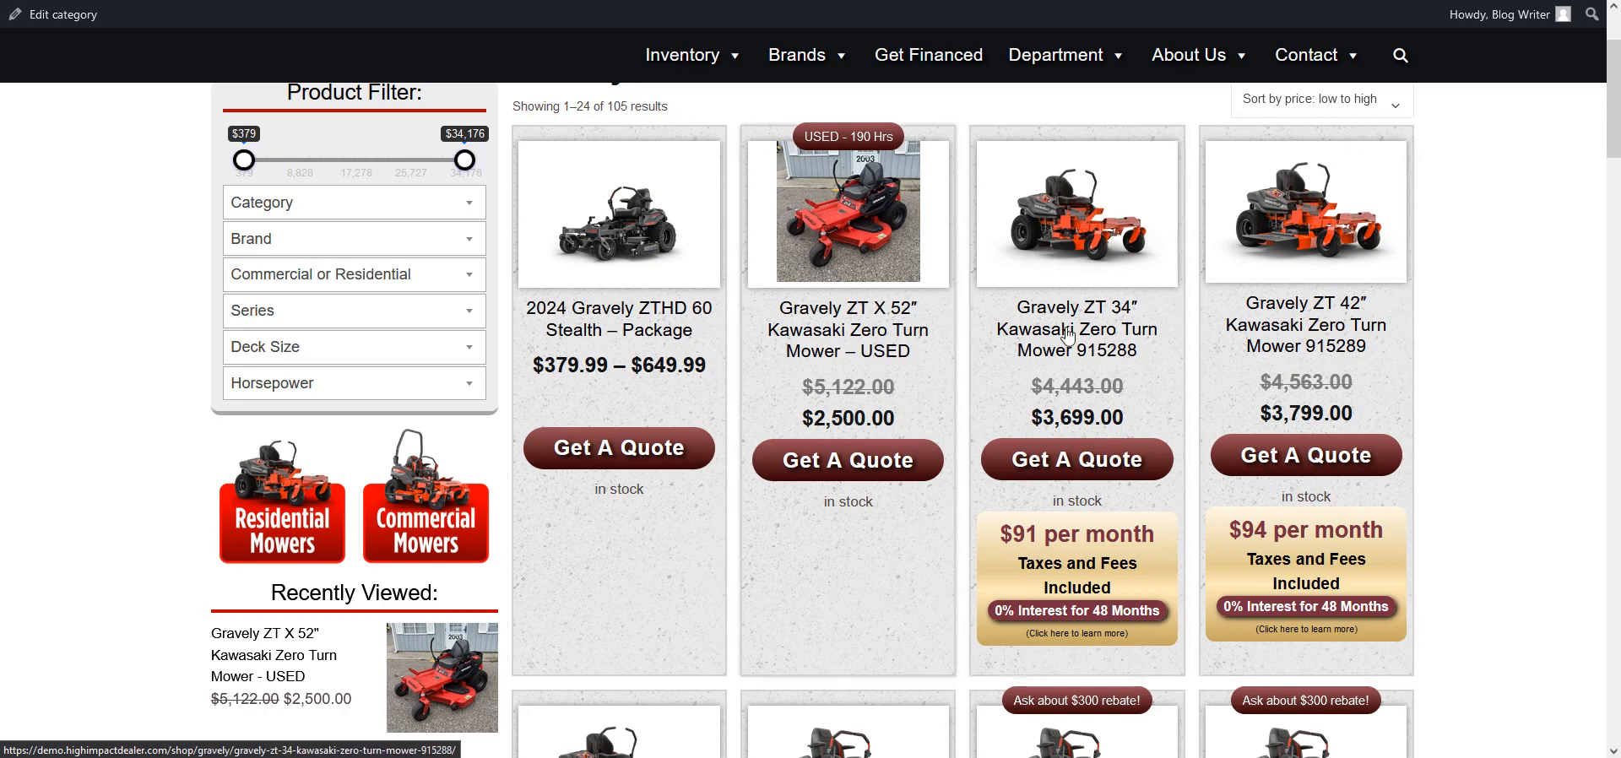
pyautogui.click(838, 298)
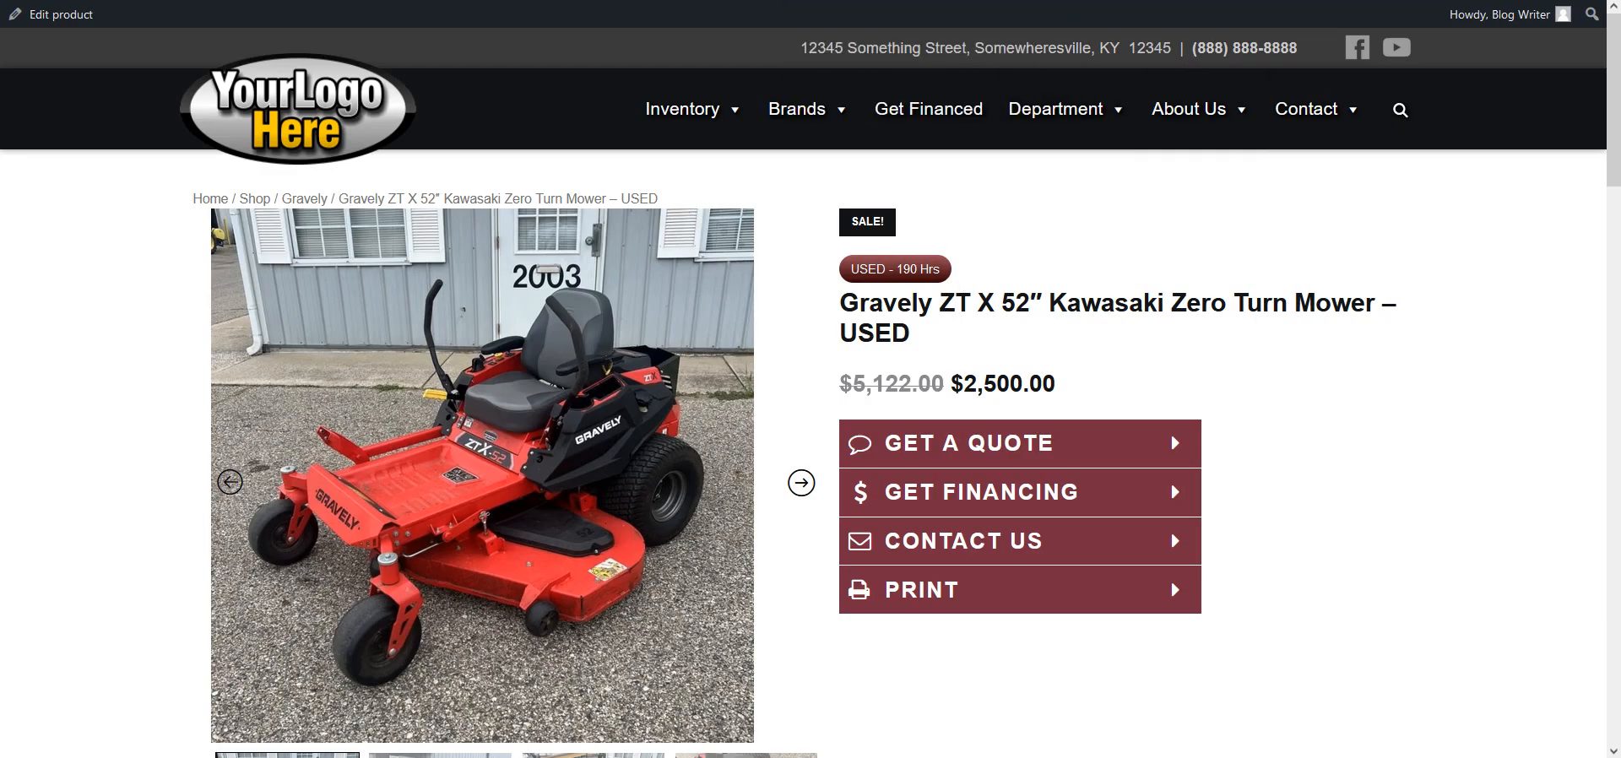
# Remove the used mower from the Gravely category in the product editor, keep Pre-Owned, and update the product
pyautogui.hotkey('alt', 'Tab')
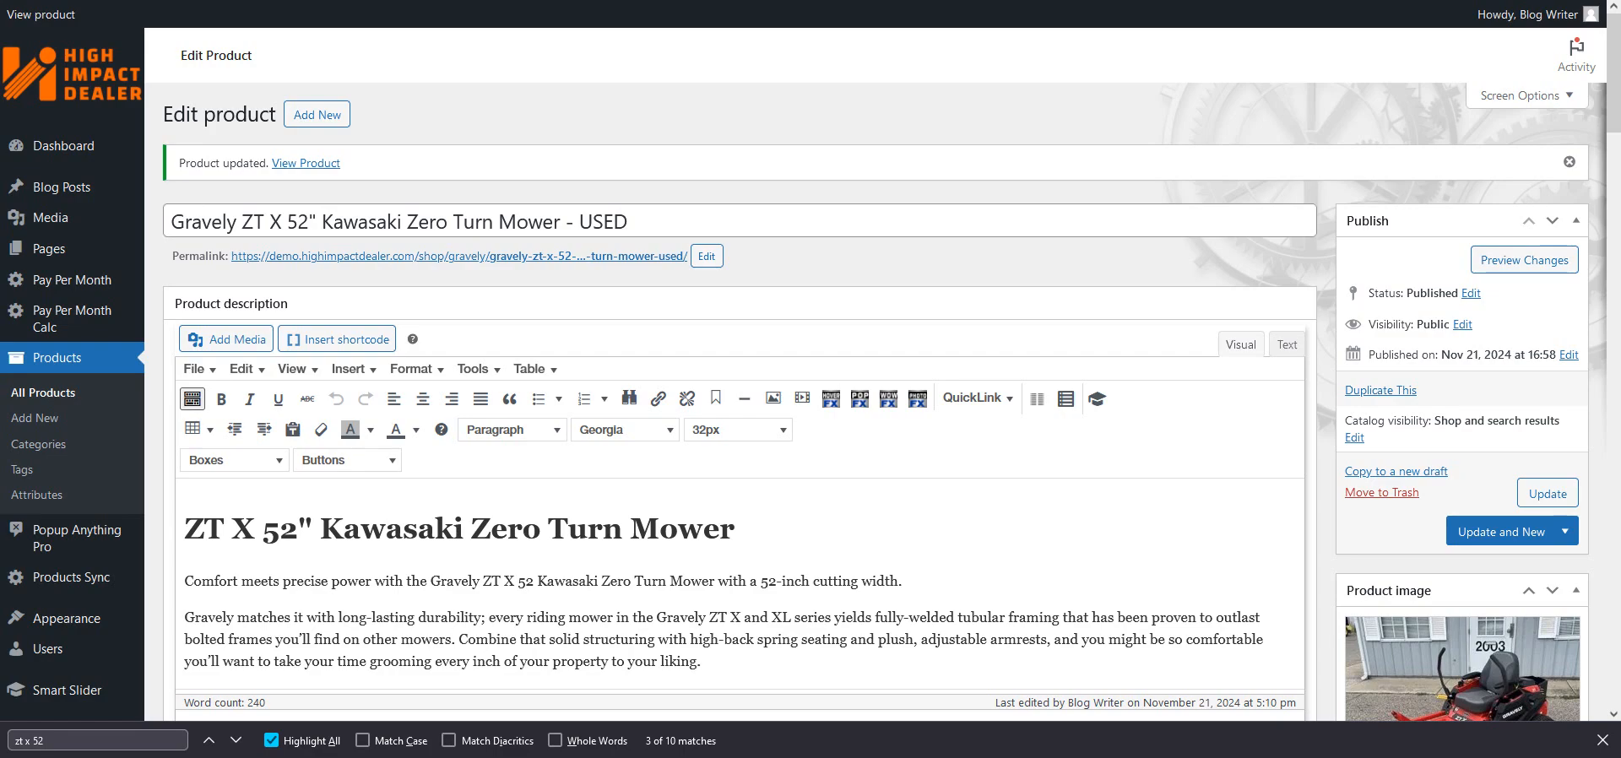
pyautogui.scroll(-6, 859, 338)
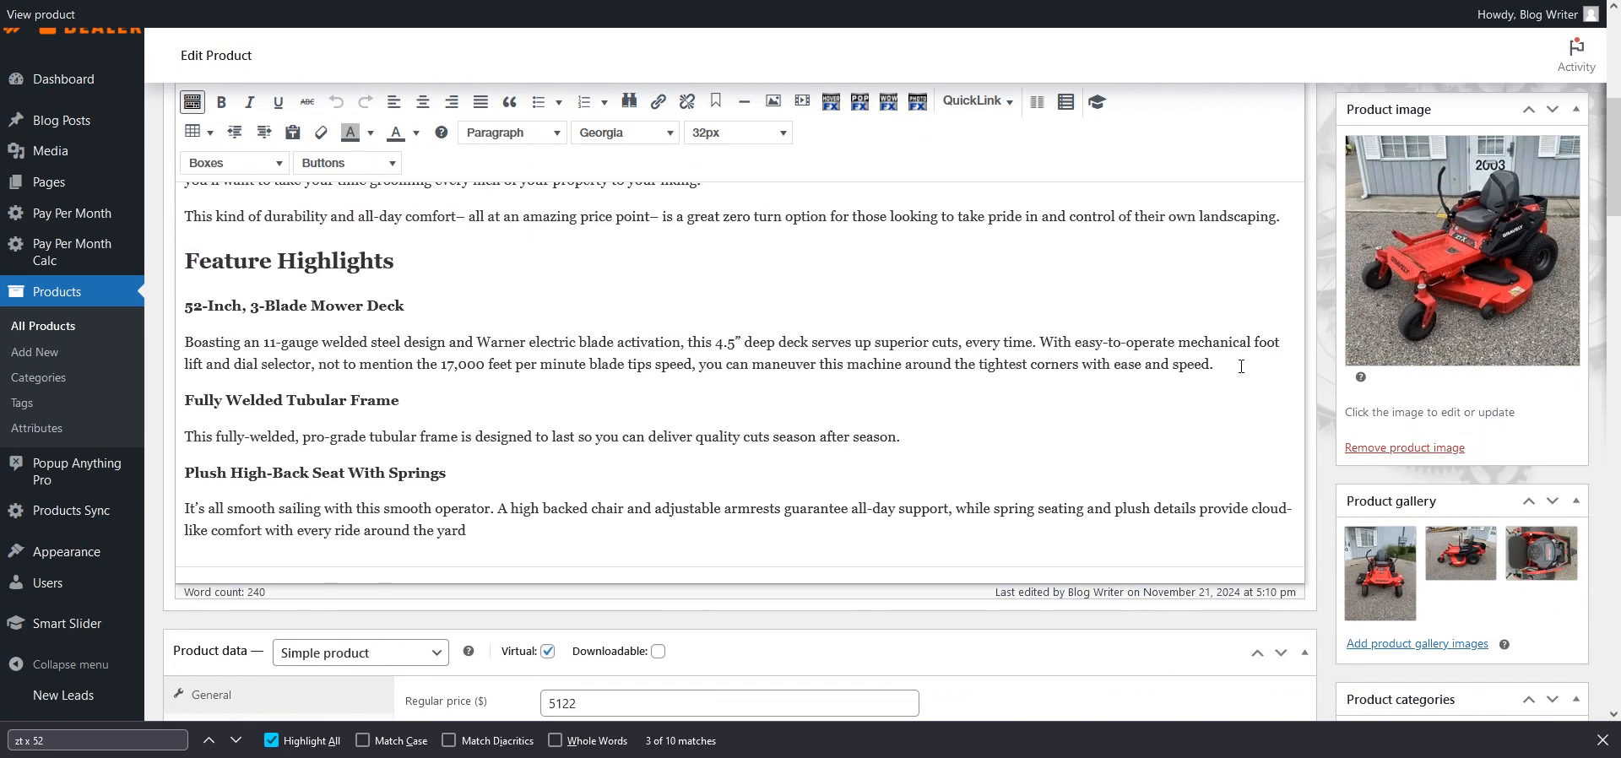
pyautogui.scroll(-6, 1319, 455)
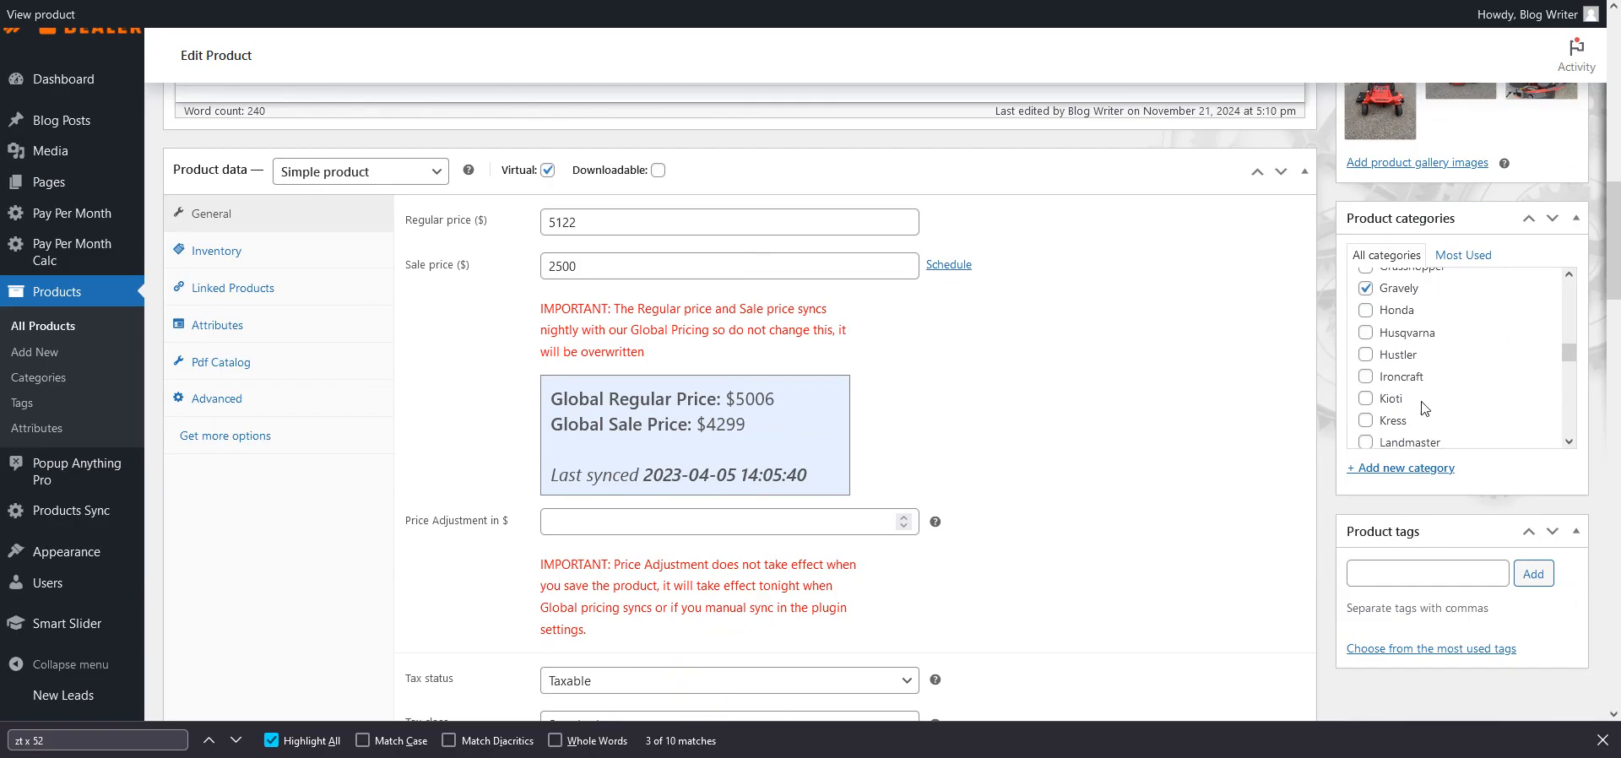
pyautogui.scroll(5, 1416, 363)
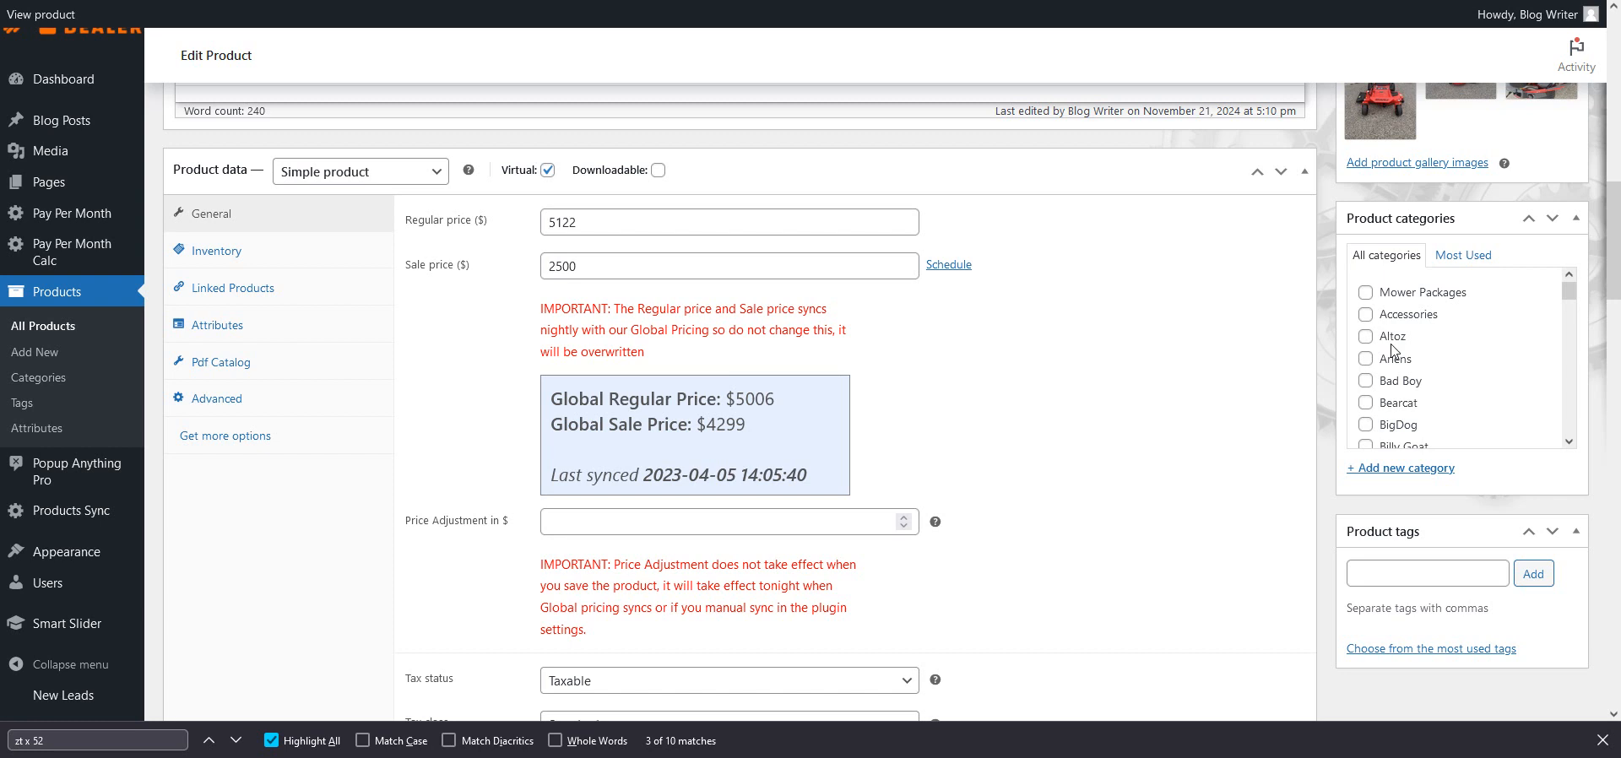
pyautogui.scroll(-5, 1398, 363)
pyautogui.scroll(-2, 1402, 367)
pyautogui.click(1367, 345)
pyautogui.scroll(5, 1488, 275)
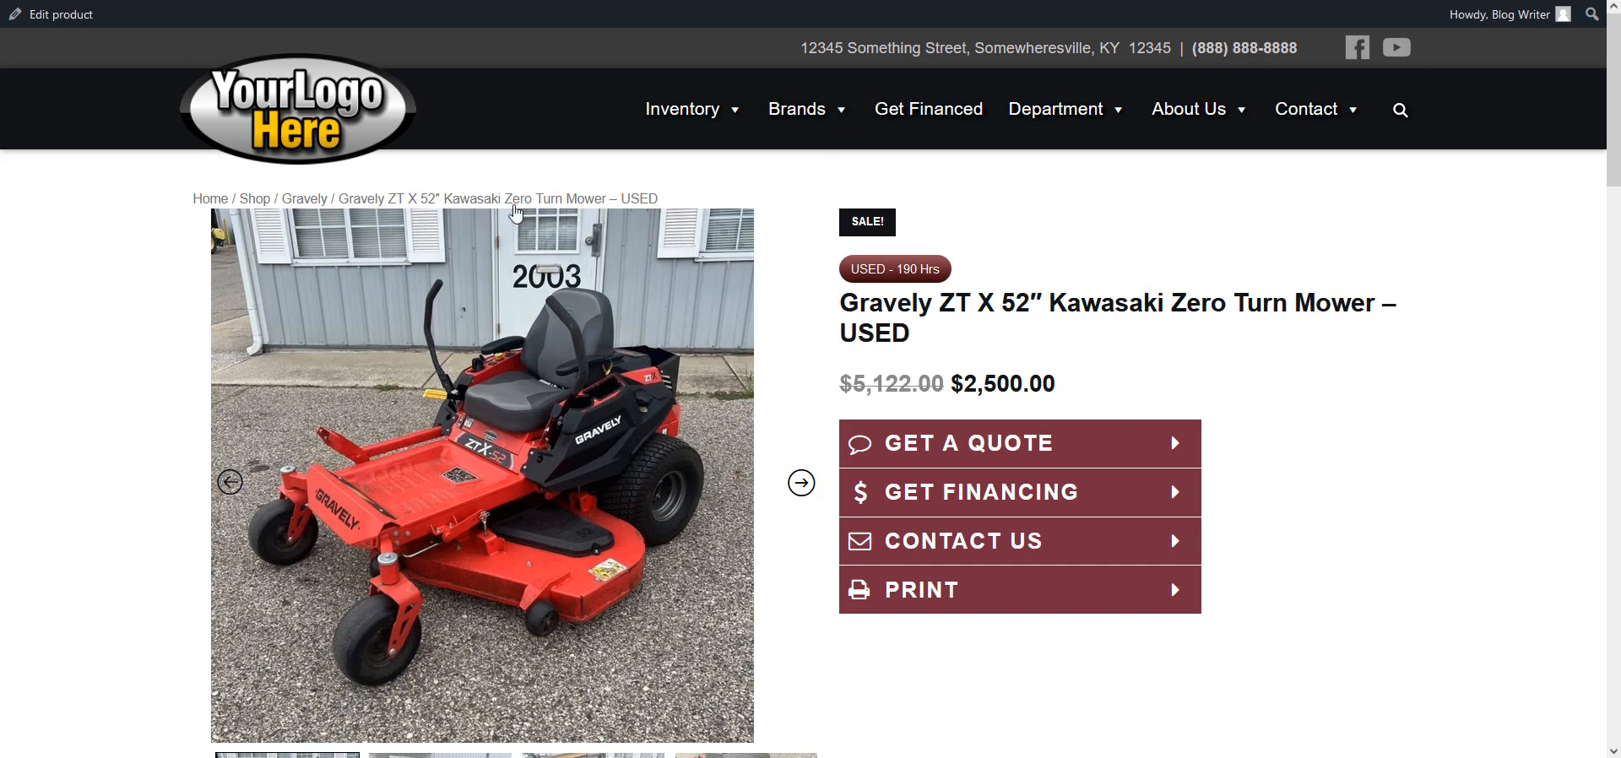
pyautogui.click(1398, 106)
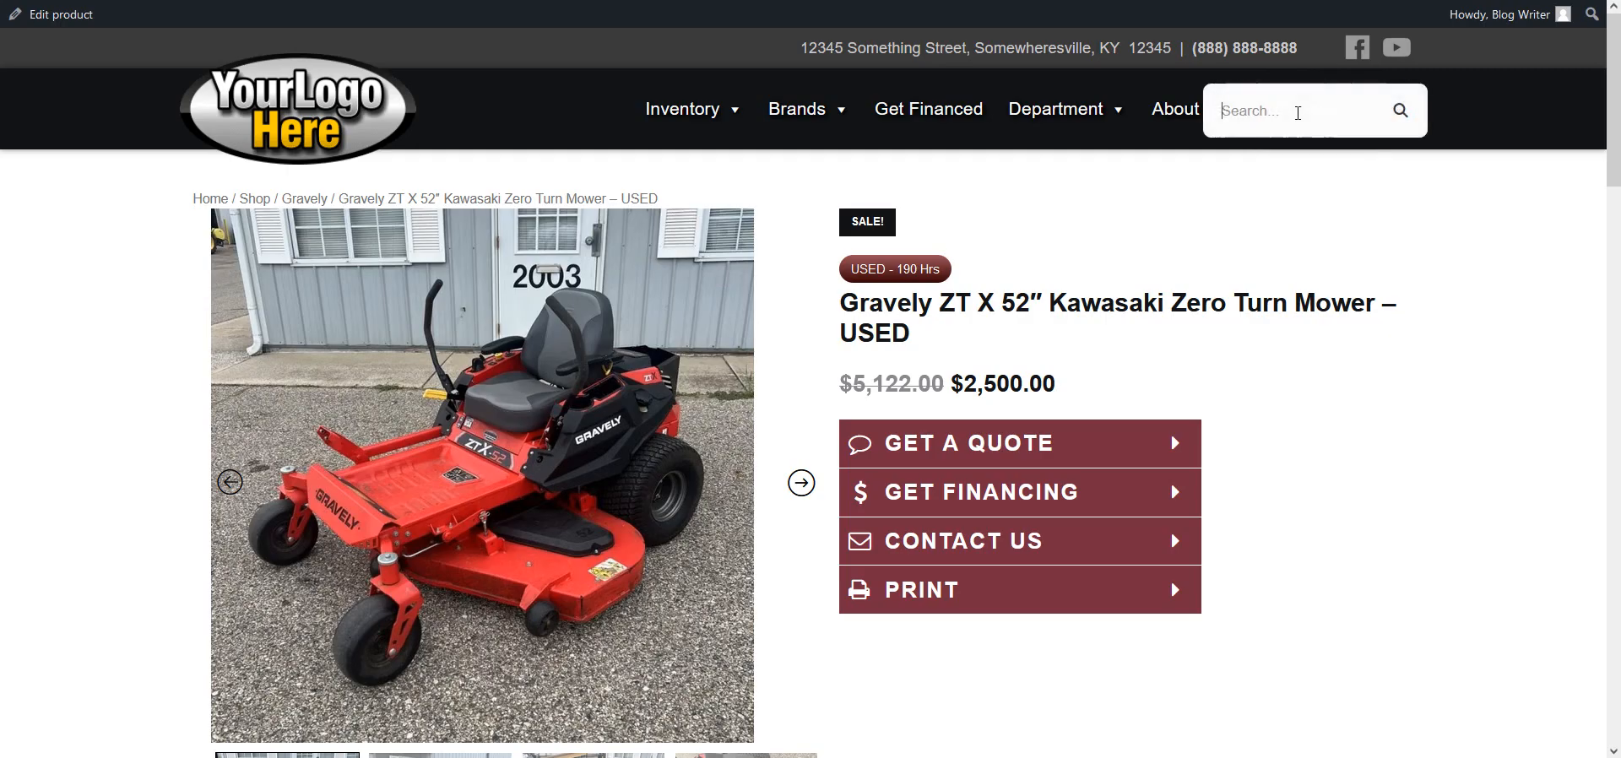
pyautogui.click(1271, 107)
pyautogui.write('used')
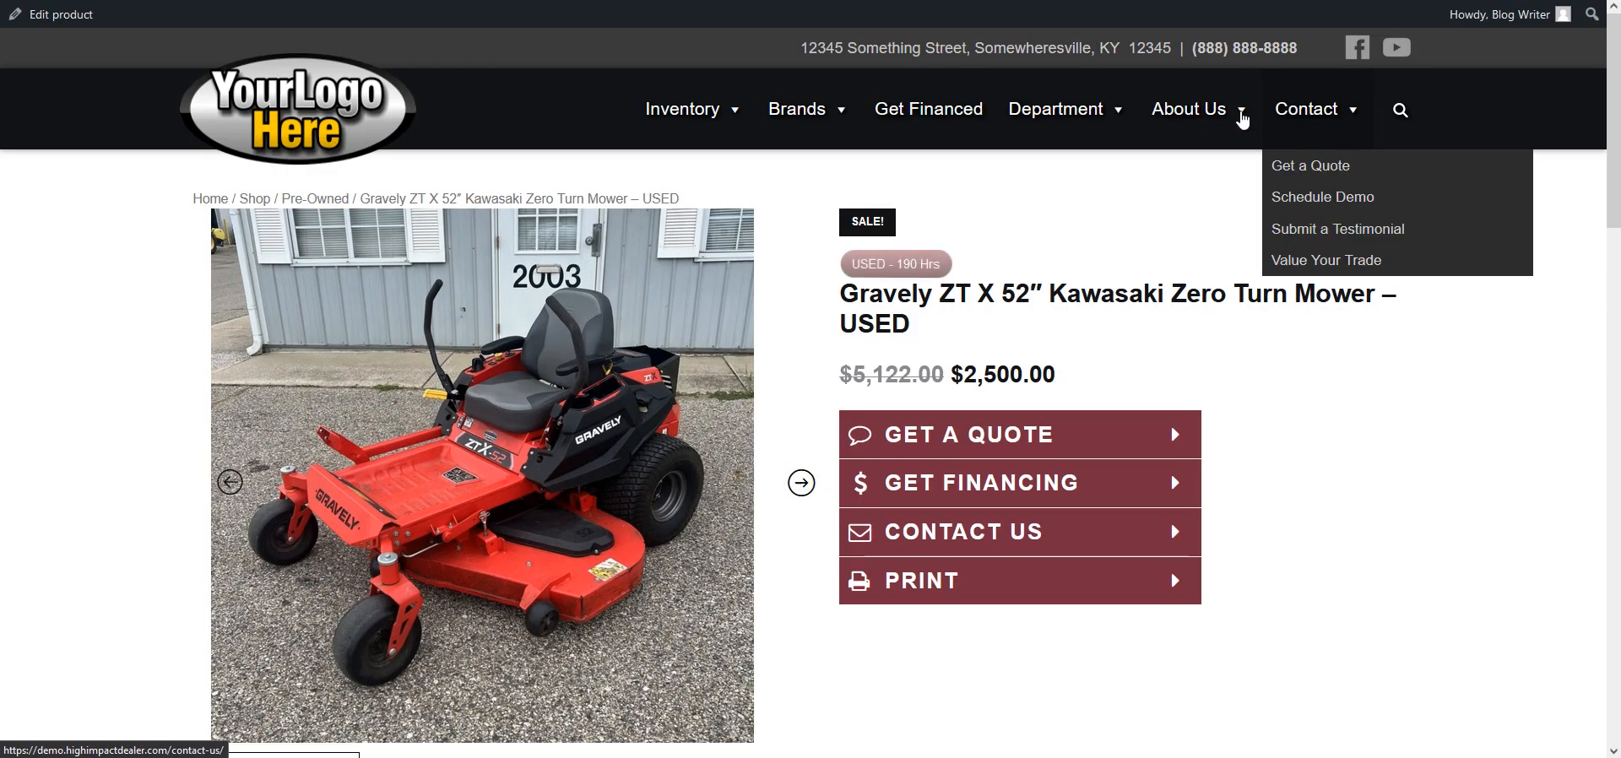
# Open the Pre-Owned category page from the product page, examine its Category and Brand filter options, and review the listing
pyautogui.click(316, 203)
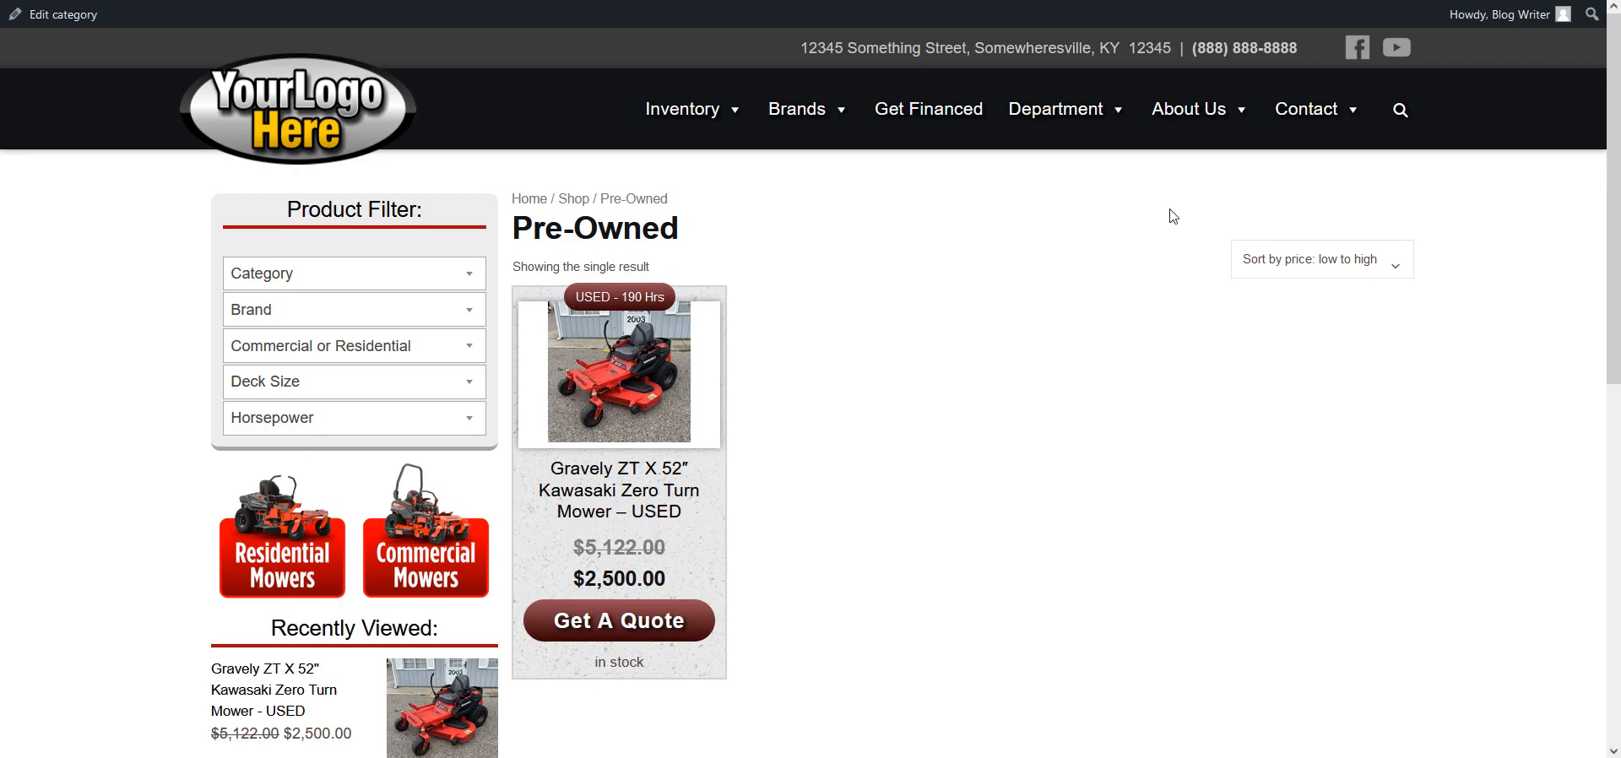
pyautogui.moveTo(1012, 134)
pyautogui.click(318, 272)
pyautogui.click(304, 273)
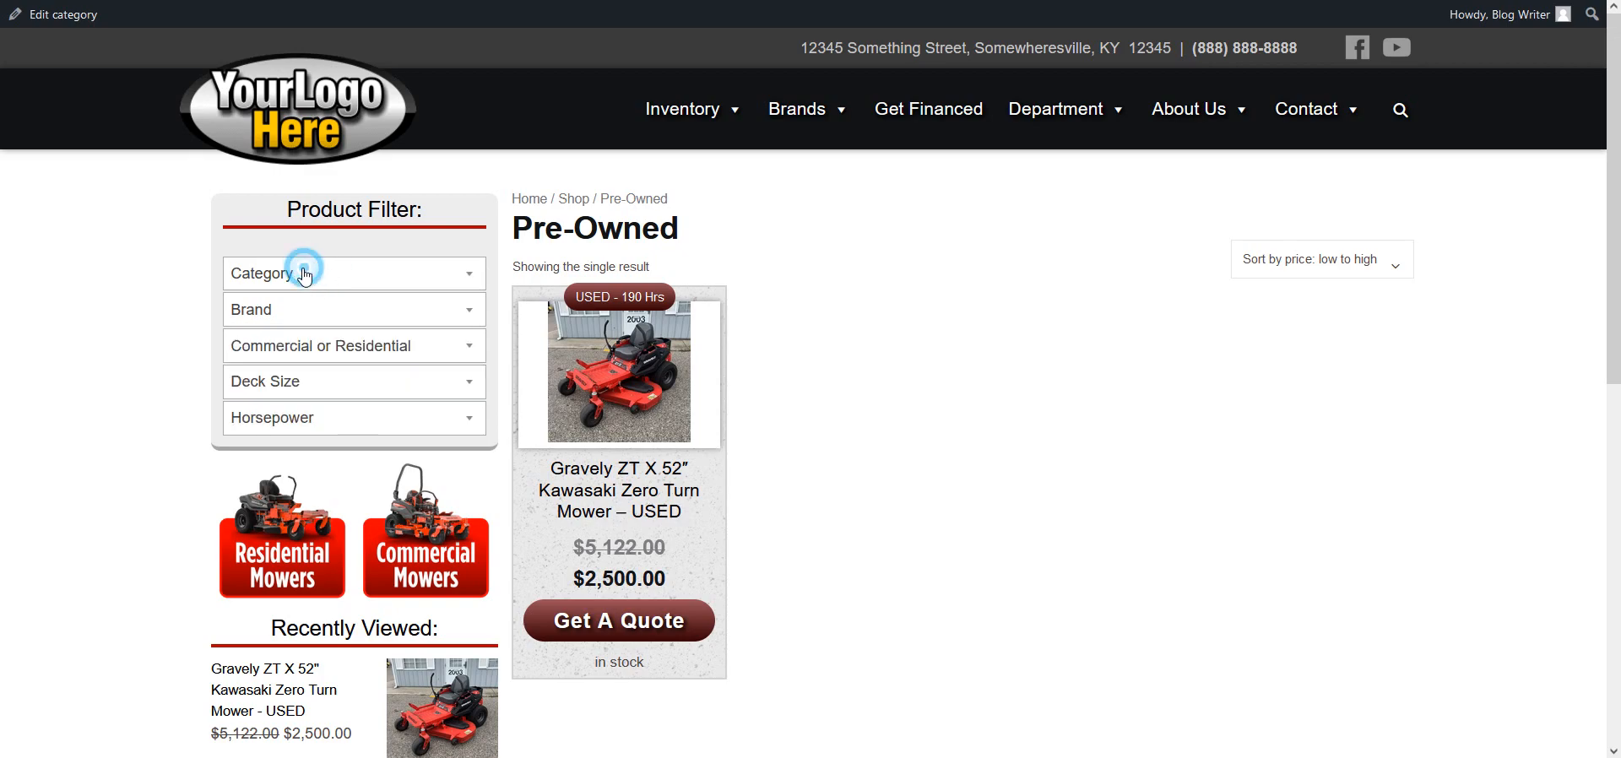
pyautogui.click(274, 311)
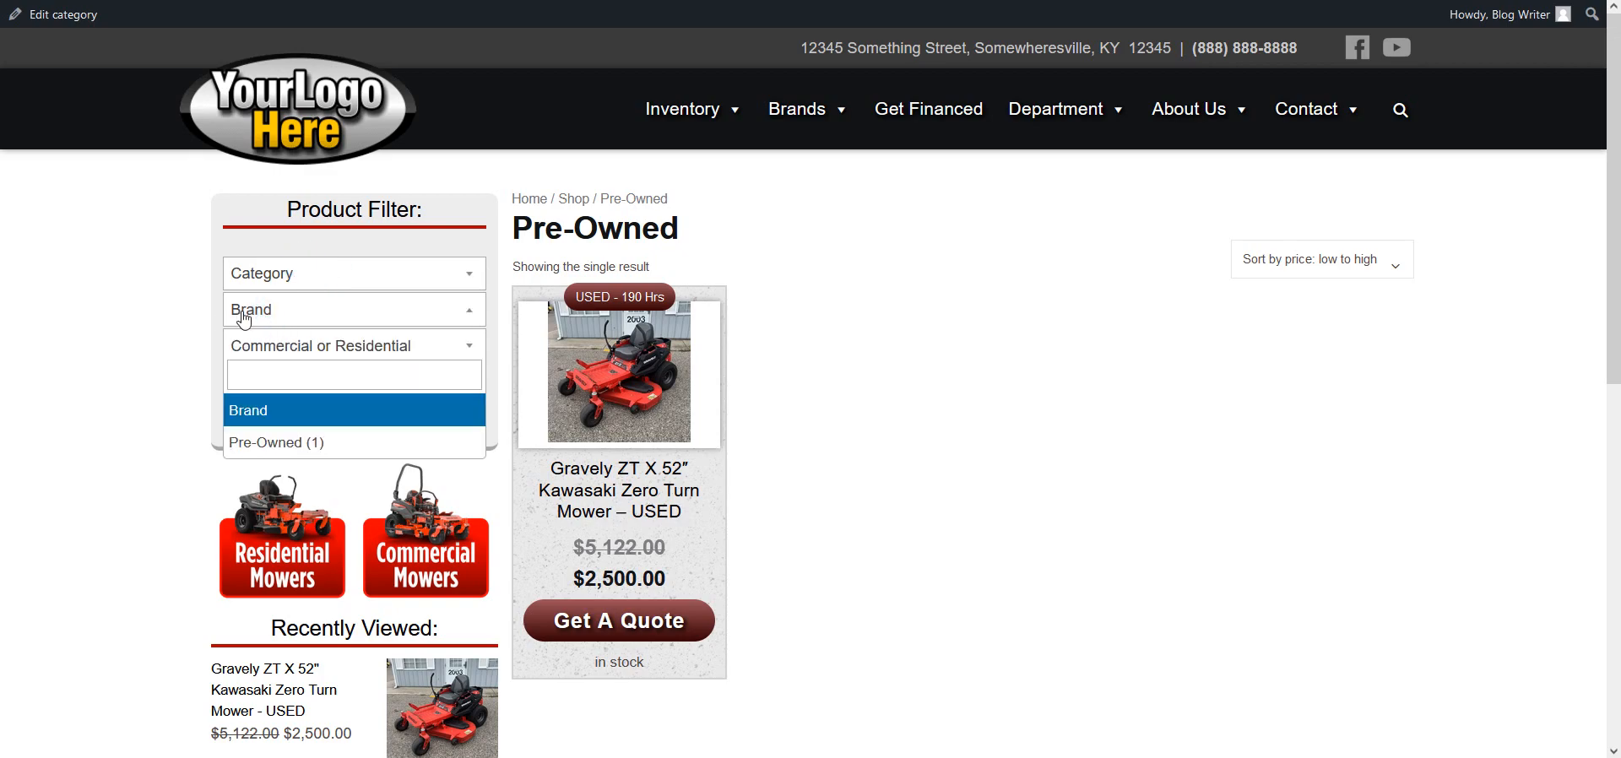
pyautogui.click(160, 322)
pyautogui.click(278, 266)
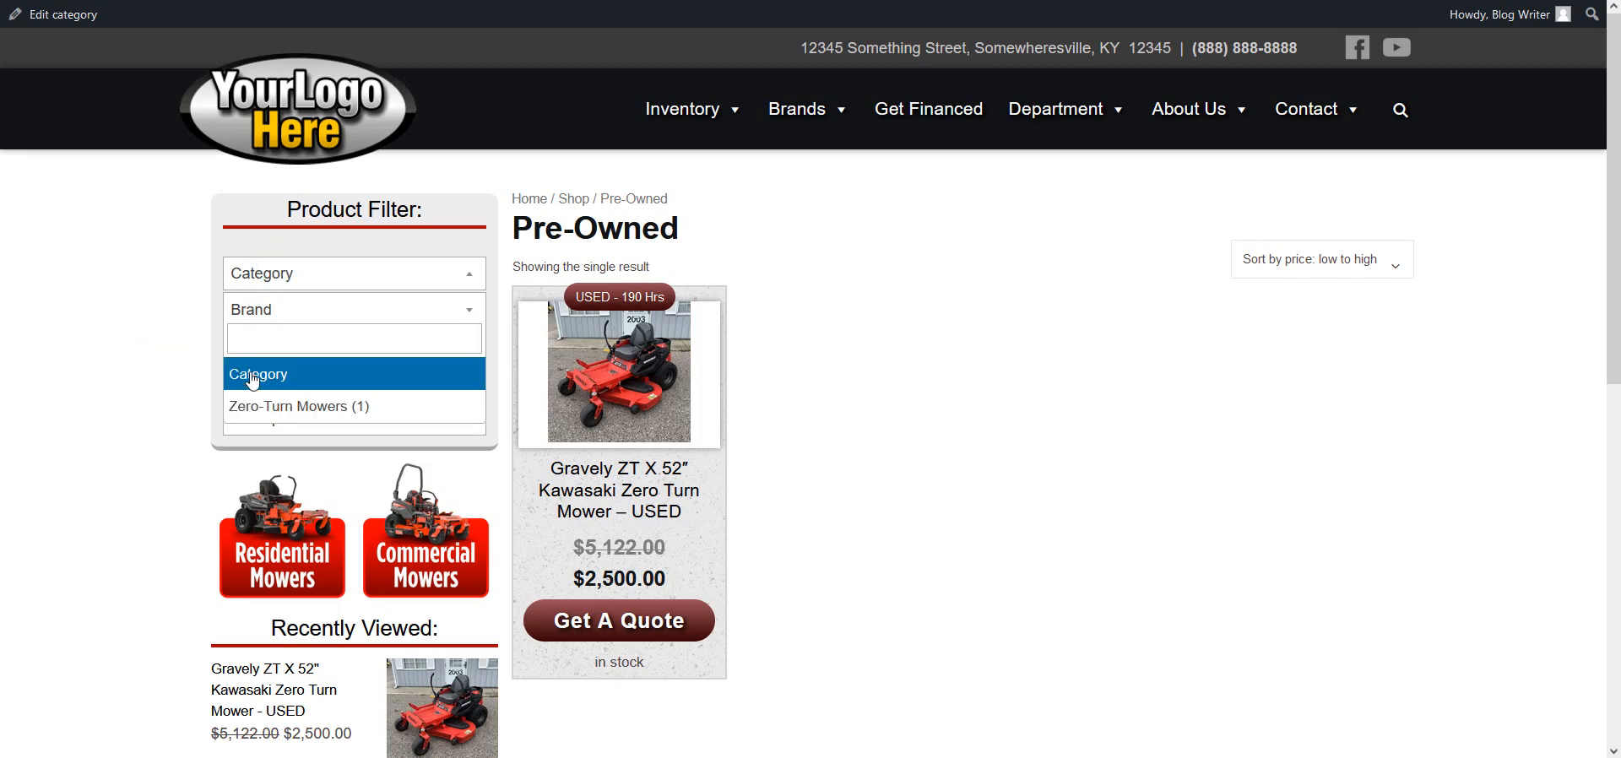
pyautogui.click(187, 262)
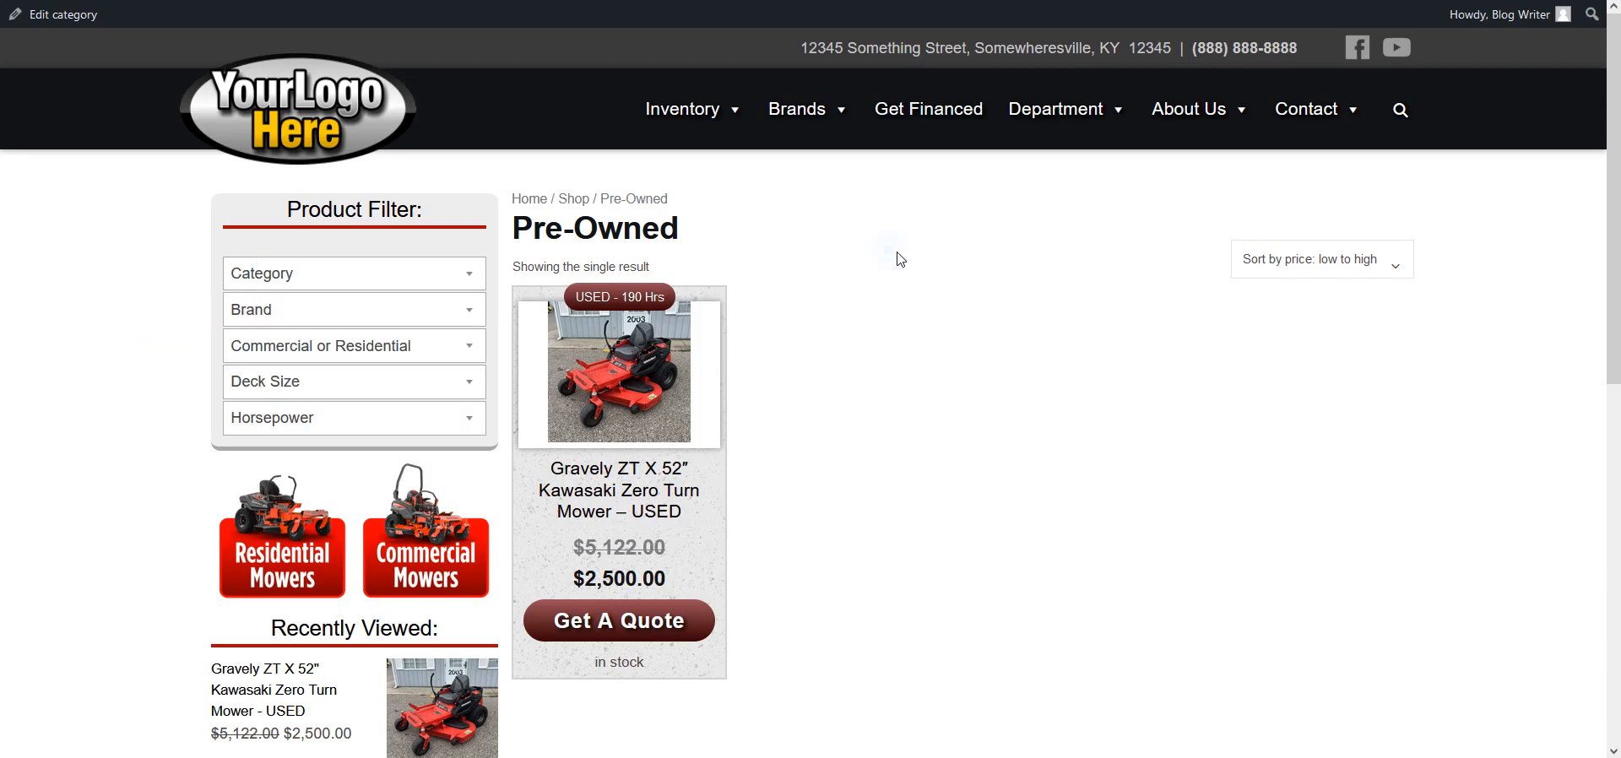
pyautogui.scroll(-5, 760, 384)
pyautogui.scroll(5, 912, 391)
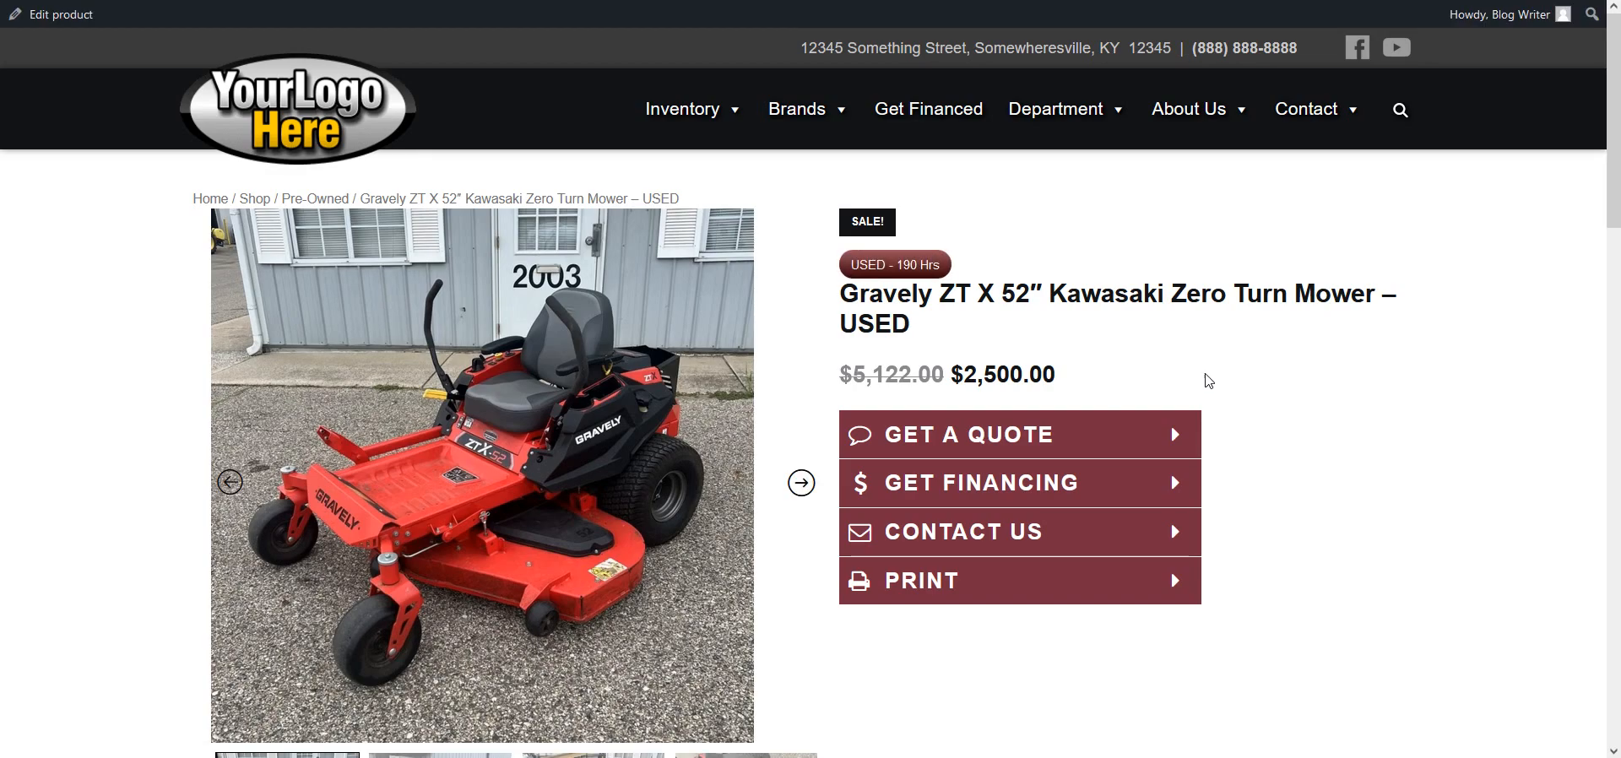
pyautogui.scroll(-2, 1293, 353)
pyautogui.scroll(2, 1293, 353)
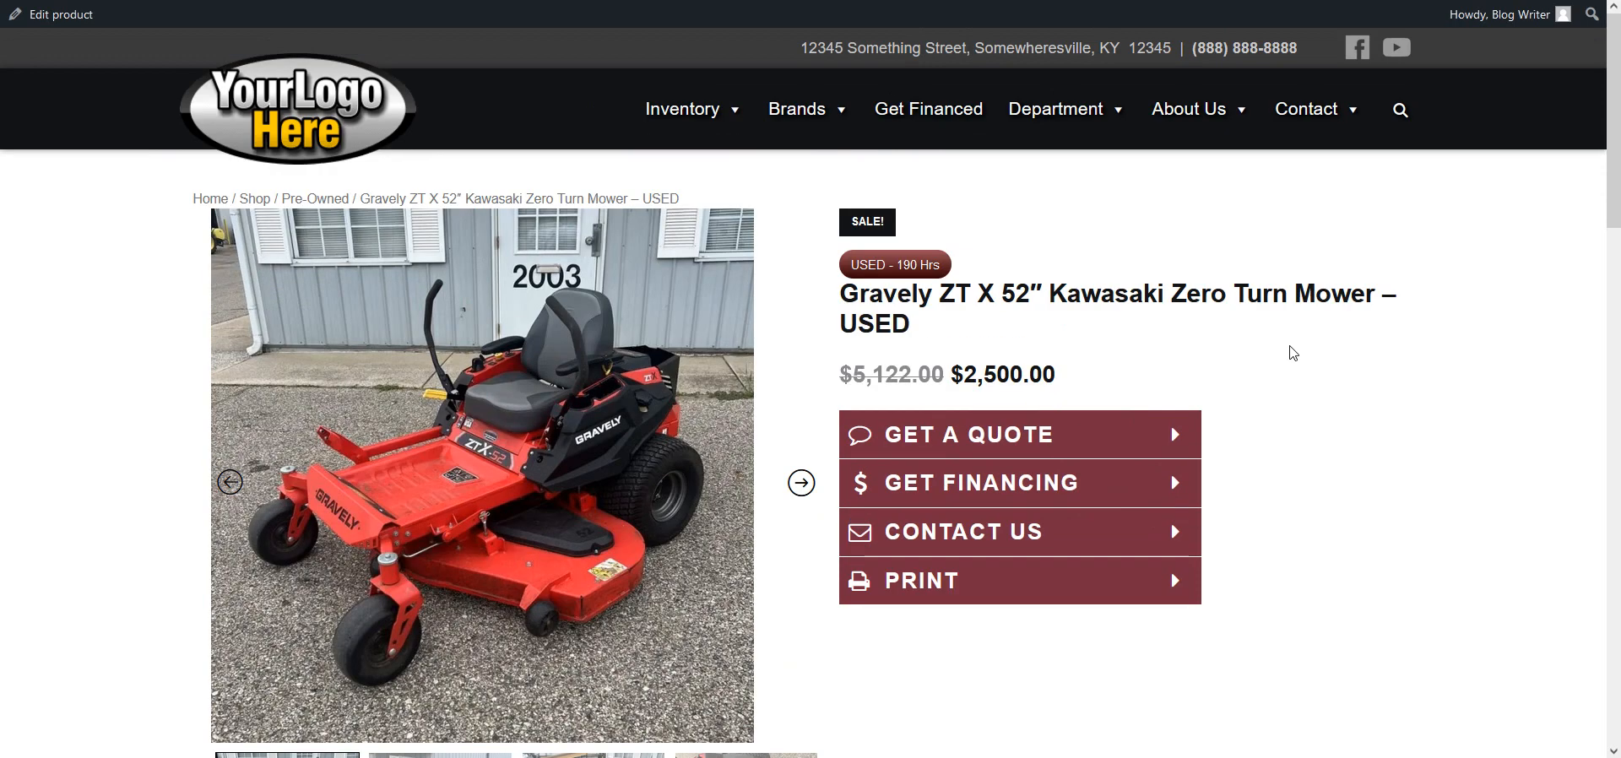